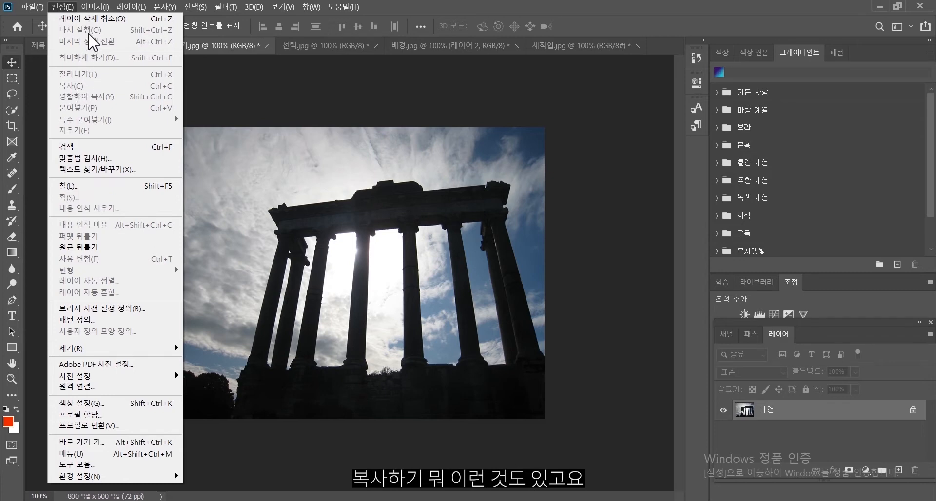
# - In Brightness/Contrast, try lowering the photo's brightness to -150, and bring it back up to 3
pyautogui.moveTo(95, 8)
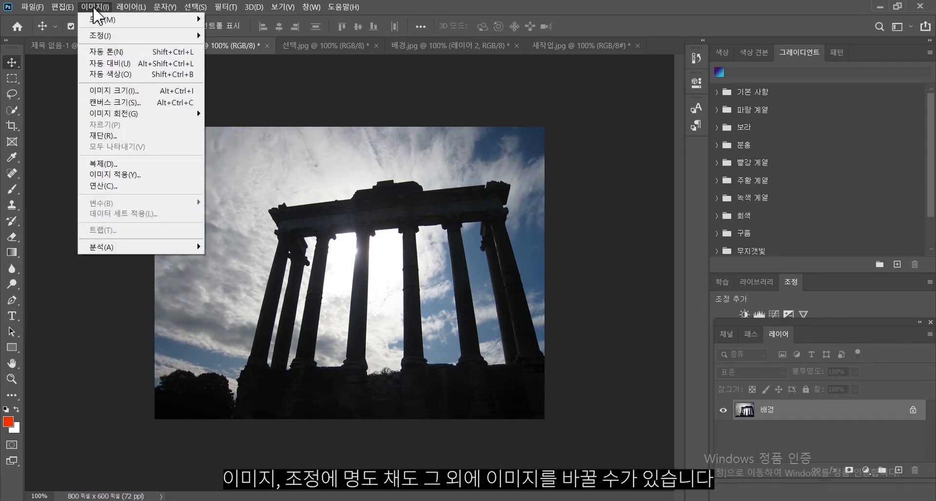
pyautogui.moveTo(98, 36)
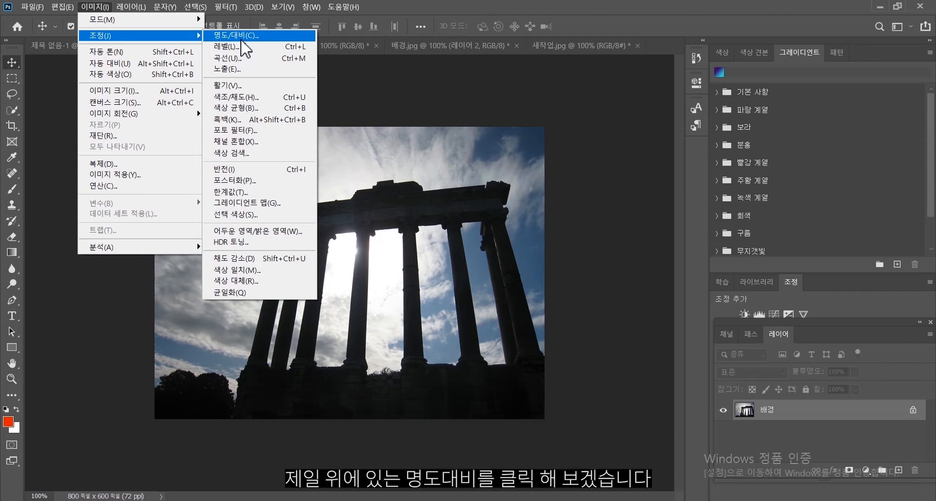
pyautogui.click(241, 38)
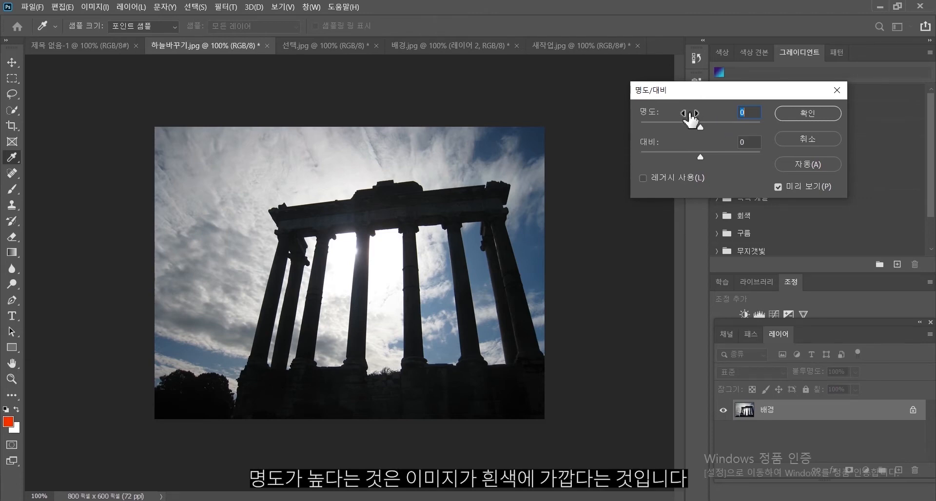
pyautogui.moveTo(701, 125); pyautogui.dragTo(636, 129)
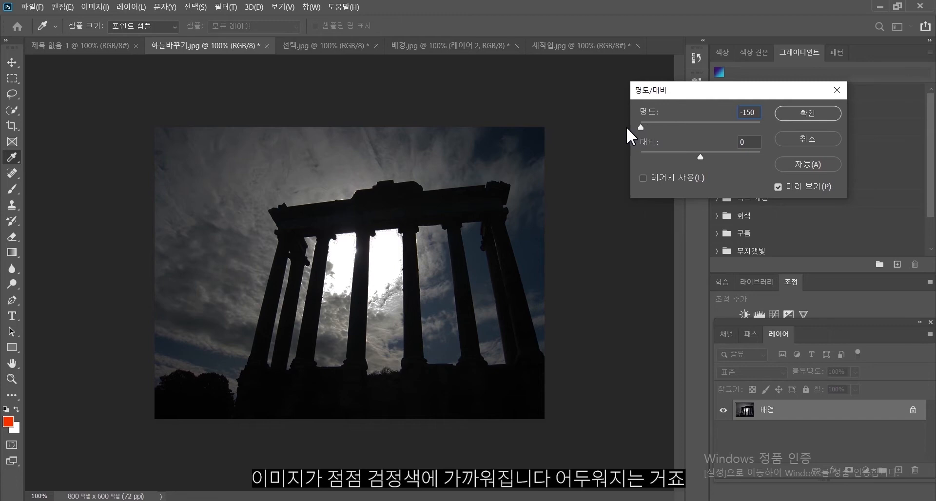
pyautogui.moveTo(653, 129); pyautogui.dragTo(702, 121)
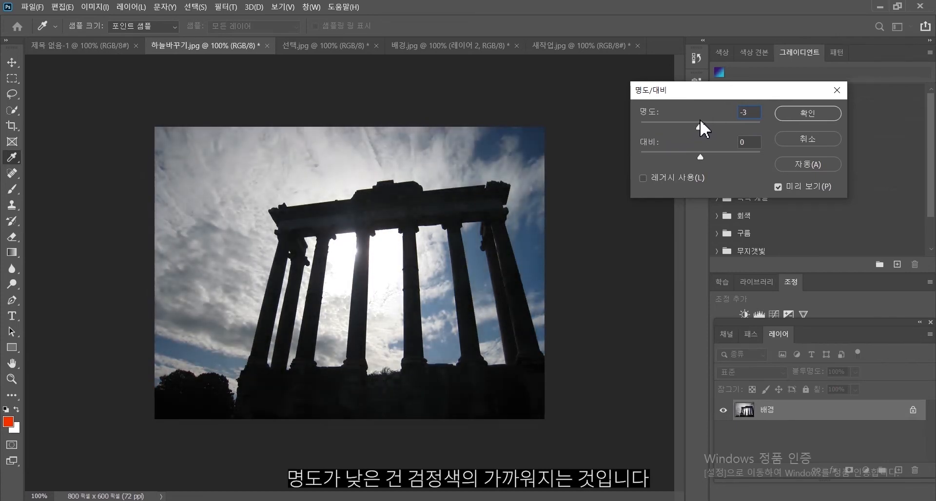
# - Try contrast values of 100 and -50 on the photo, set the contrast to 6, and apply the adjustment
pyautogui.click(700, 157)
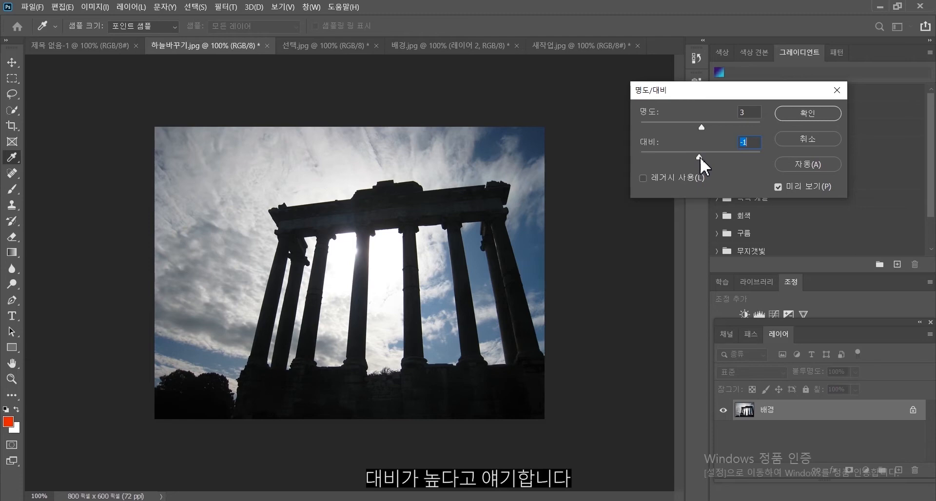
pyautogui.moveTo(700, 156); pyautogui.dragTo(784, 163)
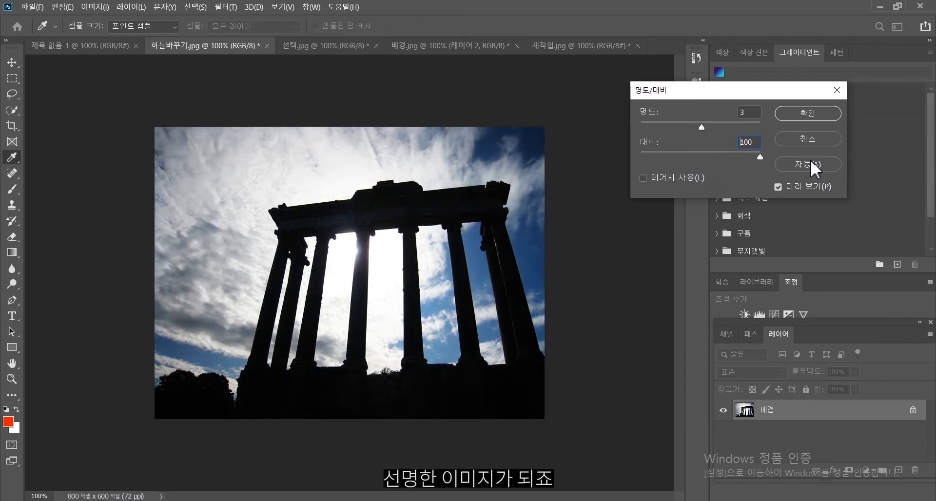
pyautogui.moveTo(760, 157); pyautogui.dragTo(641, 155)
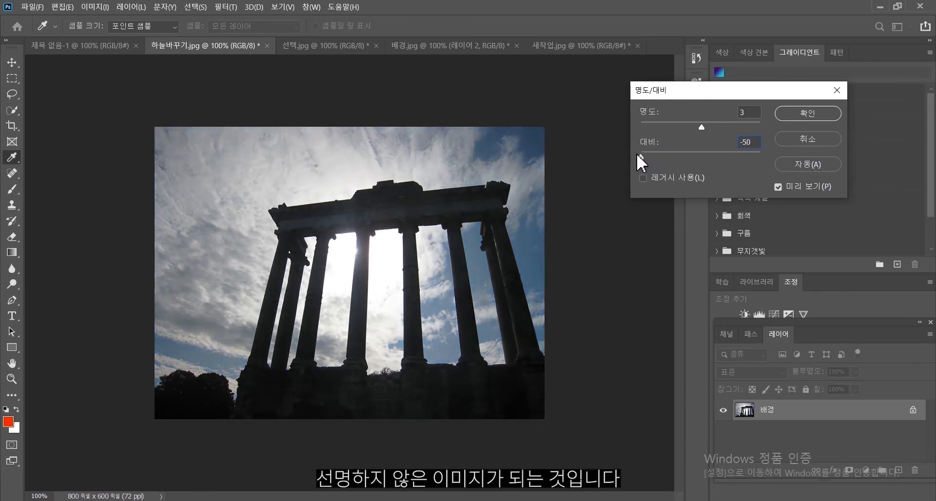
pyautogui.moveTo(636, 153); pyautogui.dragTo(708, 155)
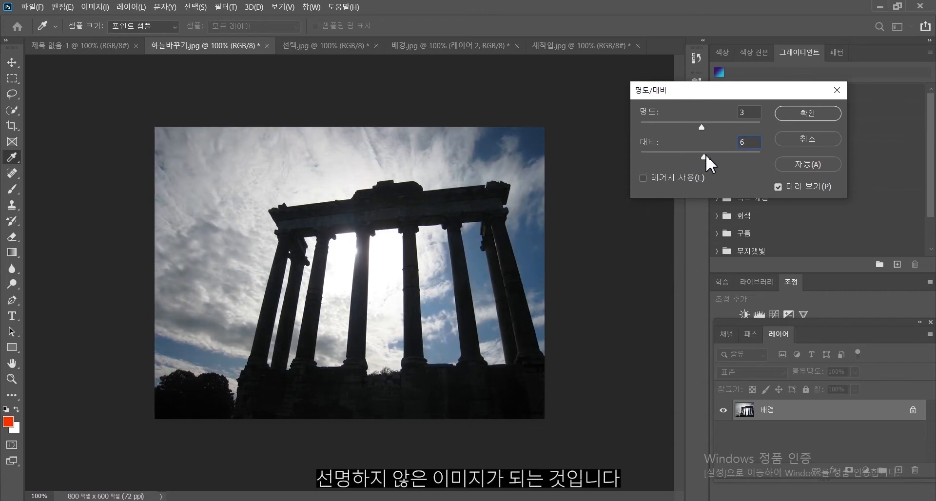
pyautogui.click(807, 113)
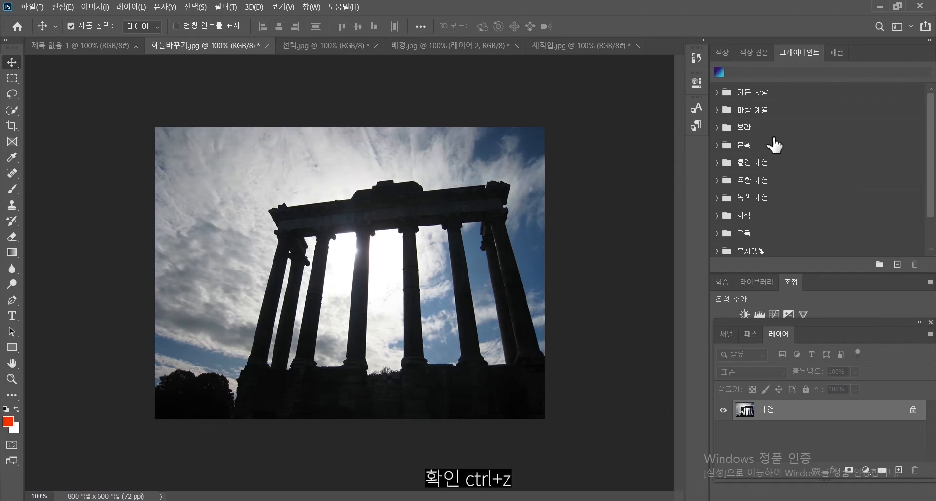
# - In Levels, try input levels of 46 for shadows and 201 for highlights, and return them to 0 and 255
pyautogui.click(96, 6)
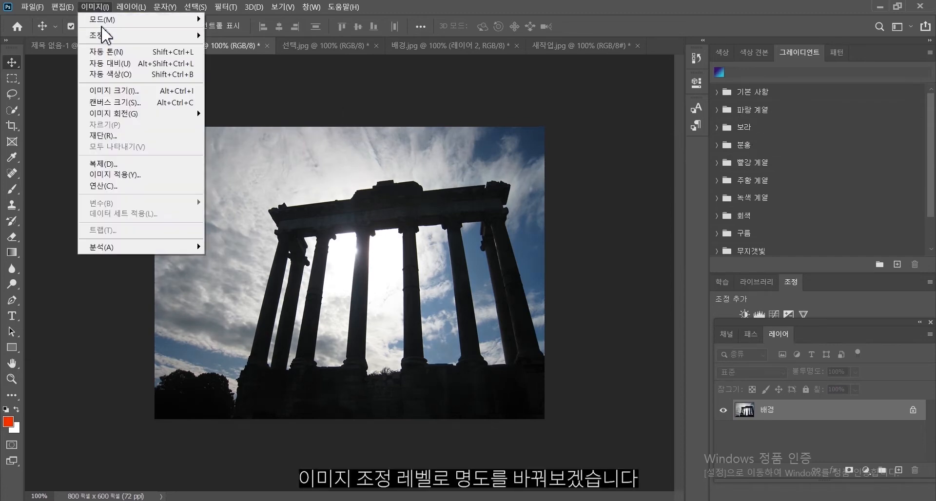
pyautogui.moveTo(102, 37)
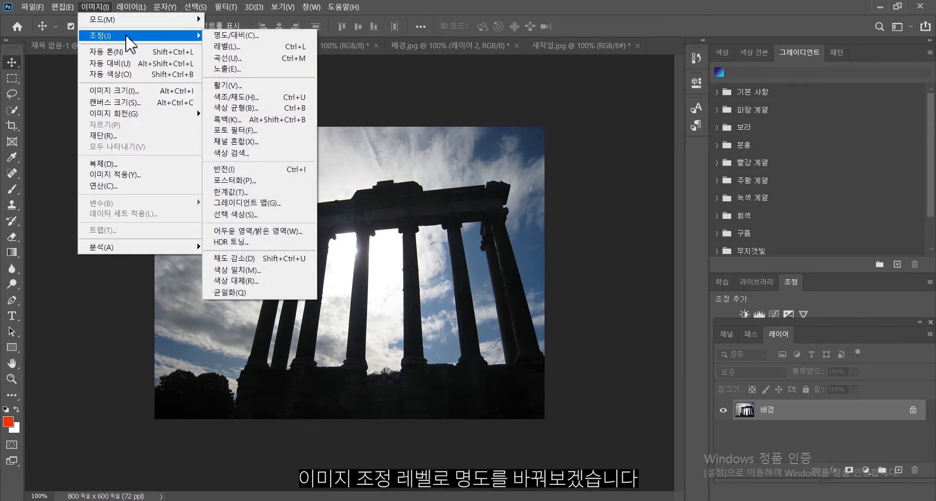
pyautogui.click(248, 49)
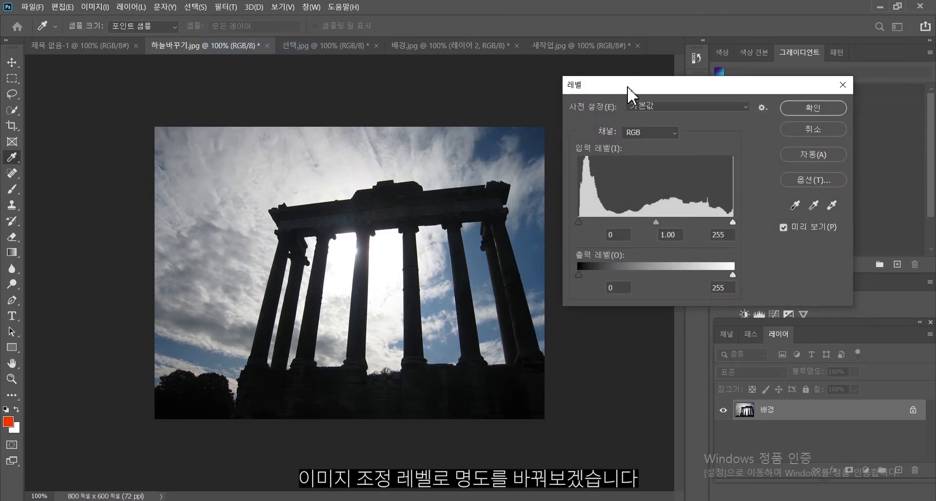
pyautogui.moveTo(627, 86); pyautogui.dragTo(653, 72)
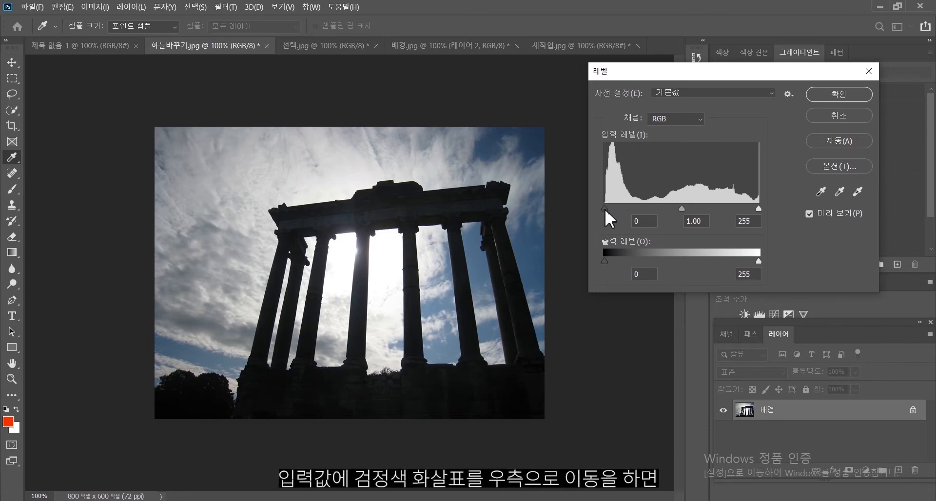
pyautogui.moveTo(605, 209); pyautogui.dragTo(676, 204)
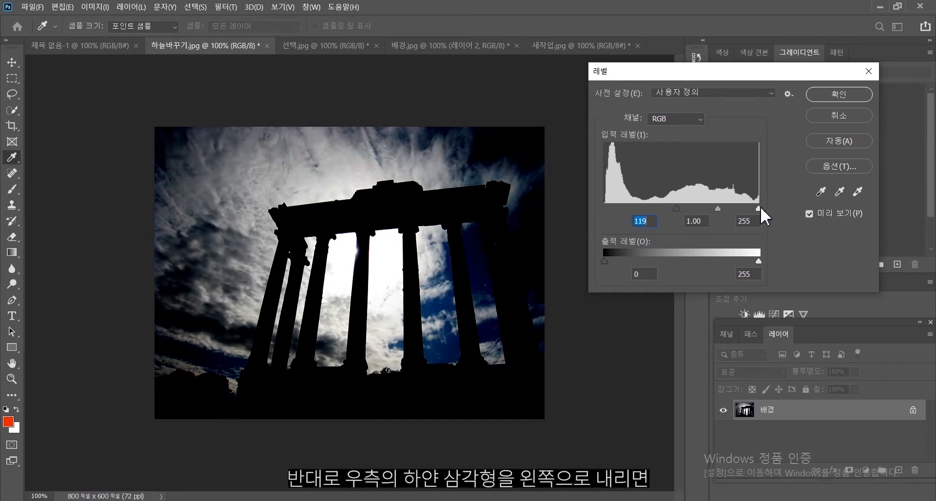
pyautogui.moveTo(759, 207)
pyautogui.mouseDown()
pyautogui.moveTo(694, 208)
pyautogui.moveTo(762, 206)
pyautogui.mouseUp()
pyautogui.moveTo(677, 208); pyautogui.dragTo(632, 209)
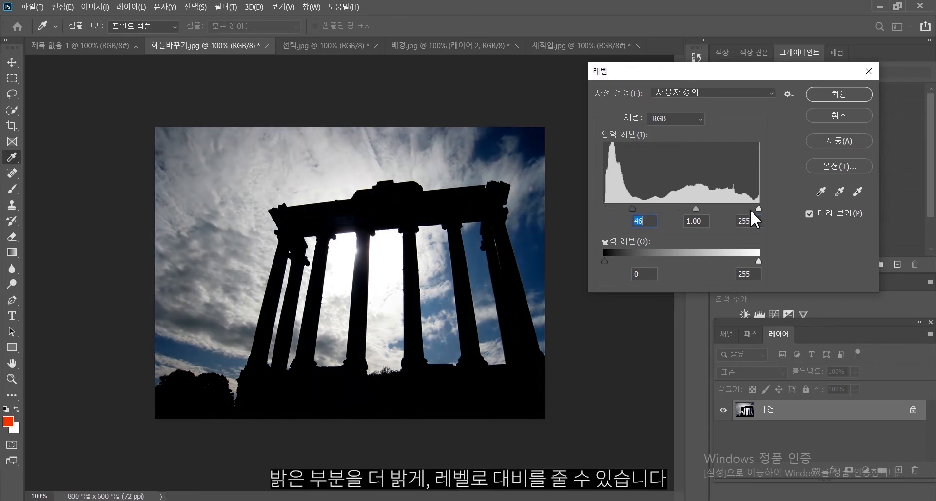
pyautogui.moveTo(754, 208); pyautogui.dragTo(725, 208)
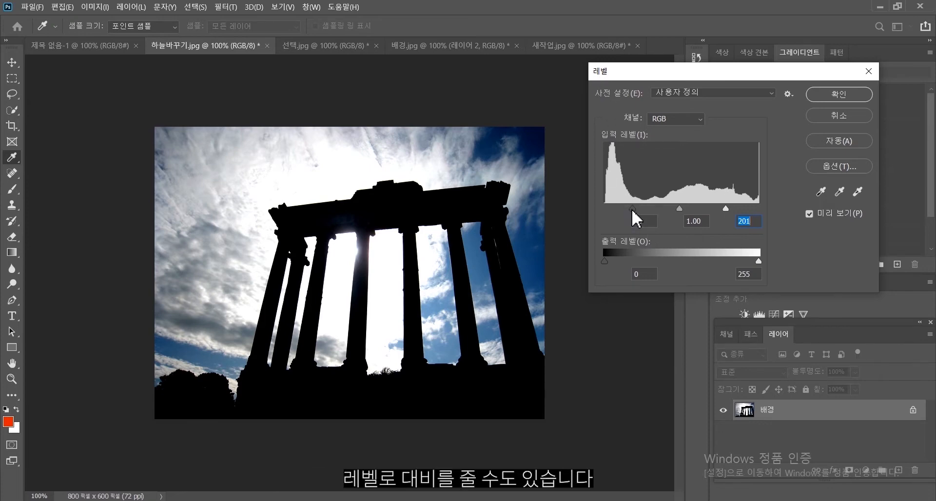
pyautogui.moveTo(632, 209); pyautogui.dragTo(606, 209)
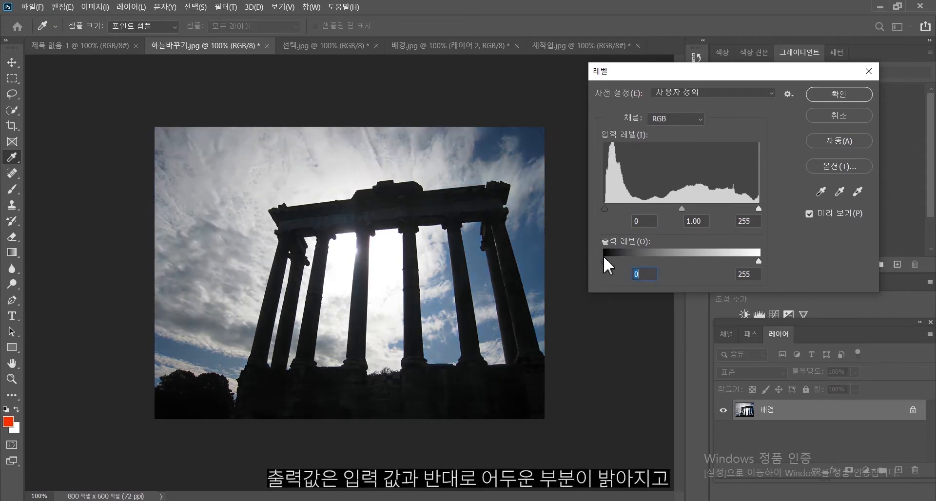
# - Try narrowing the output levels to 91 and 144 in Levels, and return them to 0 and 255
pyautogui.moveTo(605, 261); pyautogui.dragTo(632, 261)
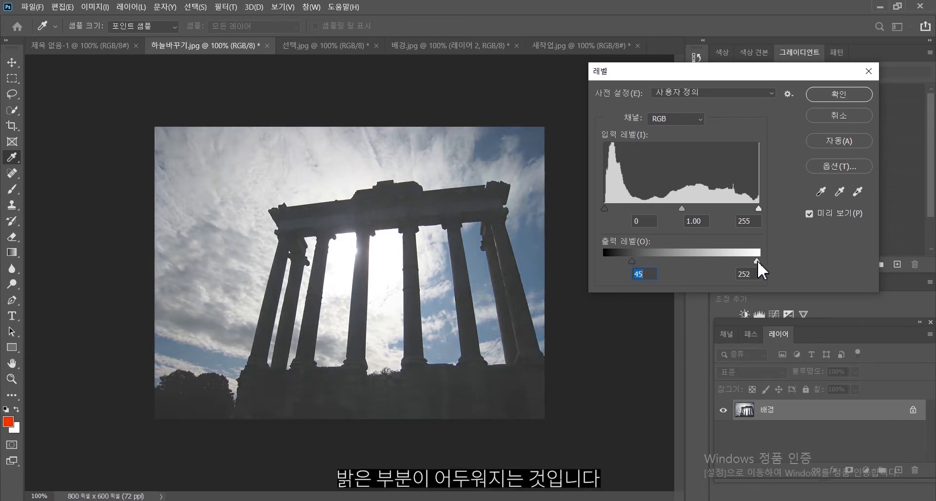
pyautogui.moveTo(758, 262); pyautogui.dragTo(691, 261)
pyautogui.click(715, 262)
pyautogui.moveTo(630, 261); pyautogui.dragTo(659, 261)
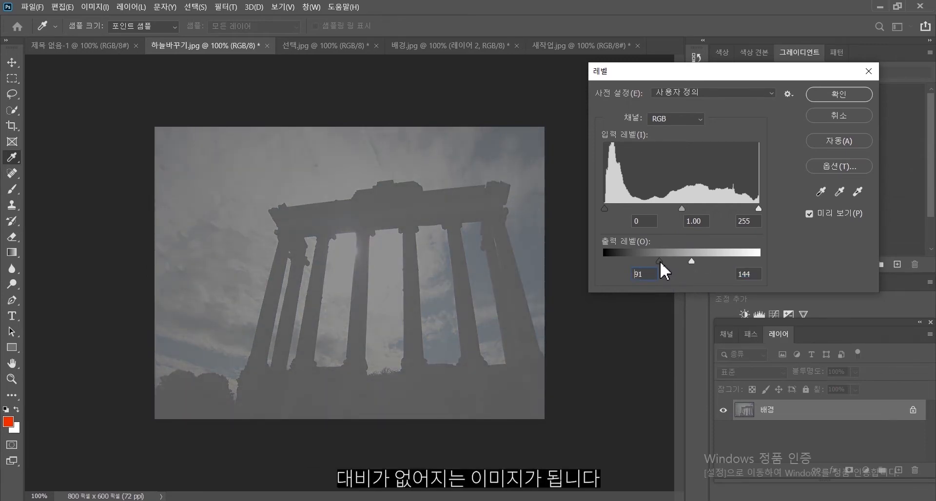
pyautogui.moveTo(661, 262); pyautogui.dragTo(596, 261)
pyautogui.moveTo(692, 261); pyautogui.dragTo(798, 266)
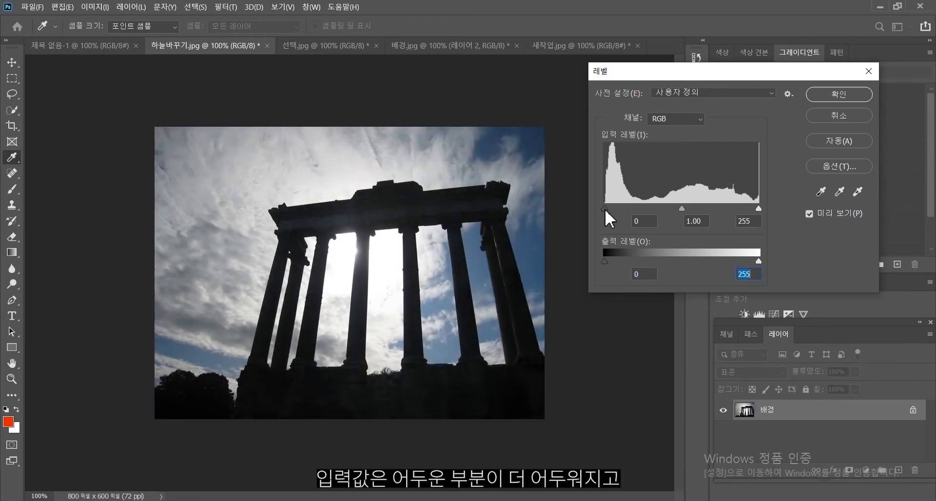
# - Try input levels of 87, 0.85 and 196 for shadows, midtones and highlights, and cancel the Levels adjustment
pyautogui.moveTo(605, 209); pyautogui.dragTo(657, 213)
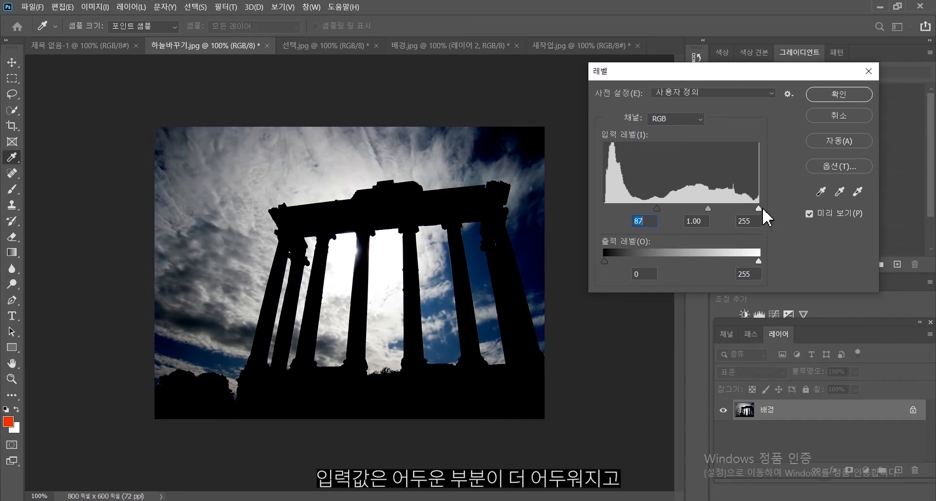
pyautogui.moveTo(759, 208); pyautogui.dragTo(721, 210)
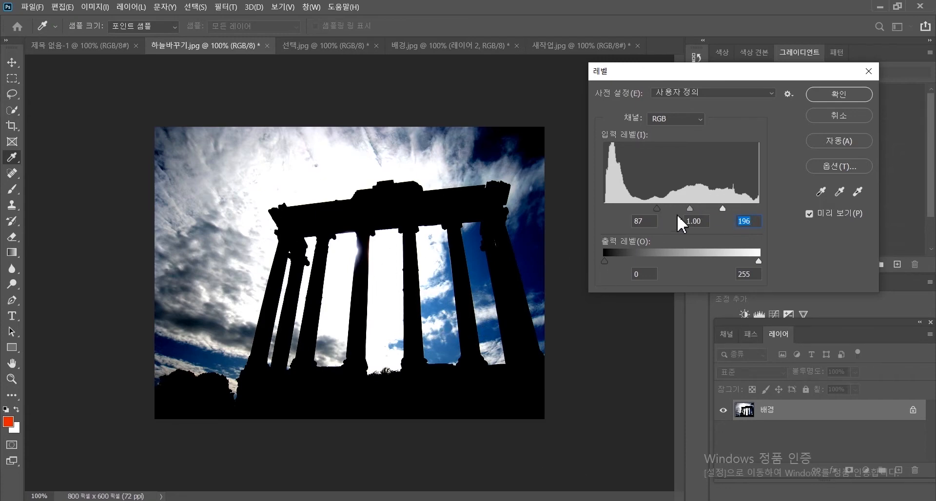
pyautogui.moveTo(689, 209)
pyautogui.mouseDown()
pyautogui.moveTo(677, 207)
pyautogui.moveTo(708, 210)
pyautogui.moveTo(681, 209)
pyautogui.moveTo(694, 210)
pyautogui.mouseUp()
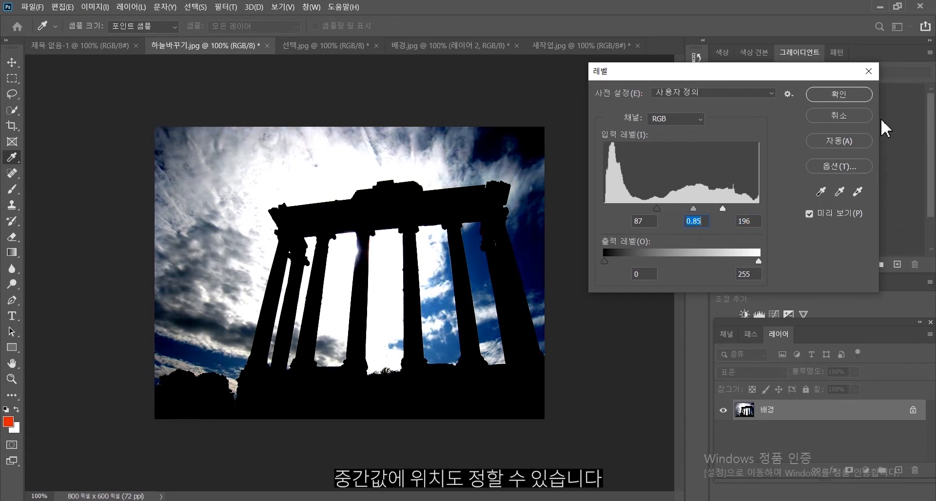
pyautogui.click(853, 119)
# - Open the Curves adjustment for the temple photo and place its dialog clear of the image
pyautogui.click(96, 8)
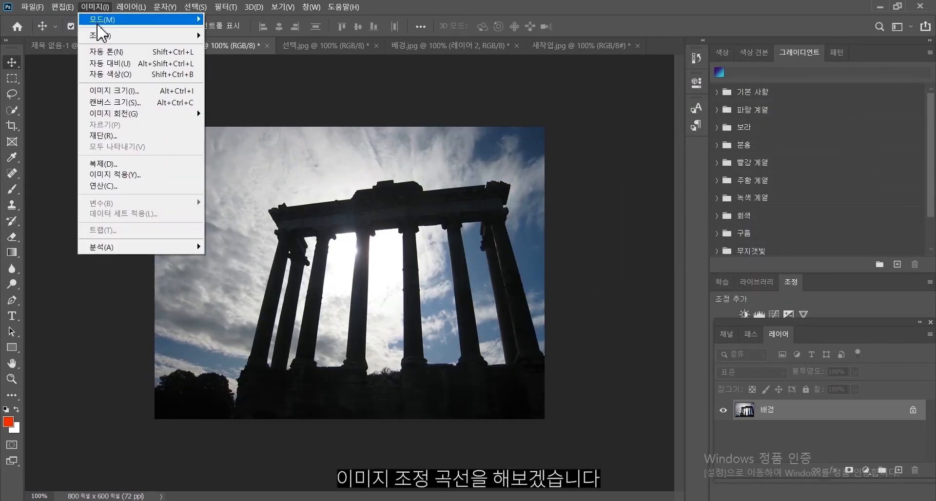
pyautogui.moveTo(100, 36)
pyautogui.click(234, 58)
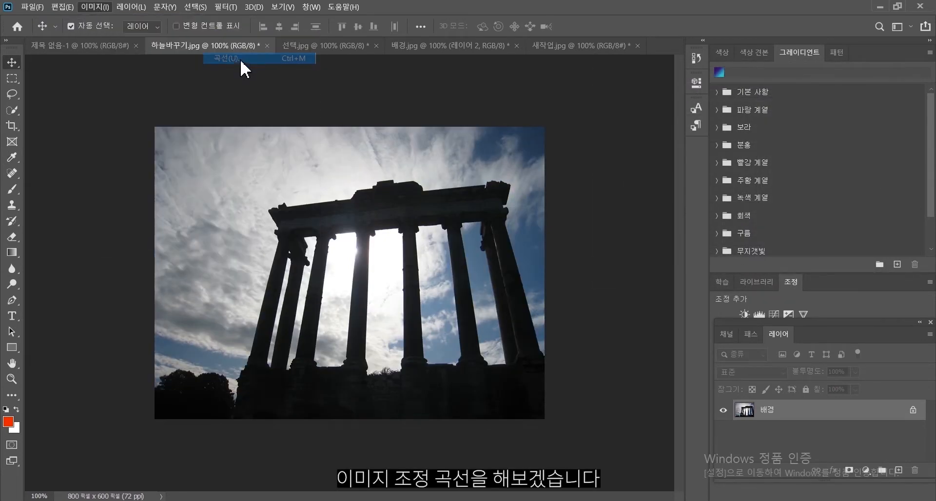
pyautogui.moveTo(560, 92); pyautogui.dragTo(626, 68)
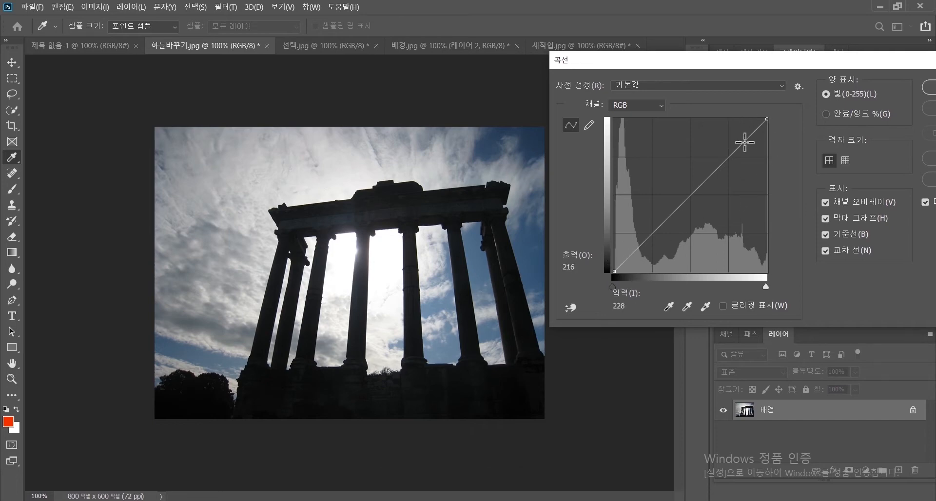
# - Try an S-shaped curve with points at input 209, output 236 and input 66, output 26, and delete both points
pyautogui.moveTo(745, 142); pyautogui.dragTo(740, 130)
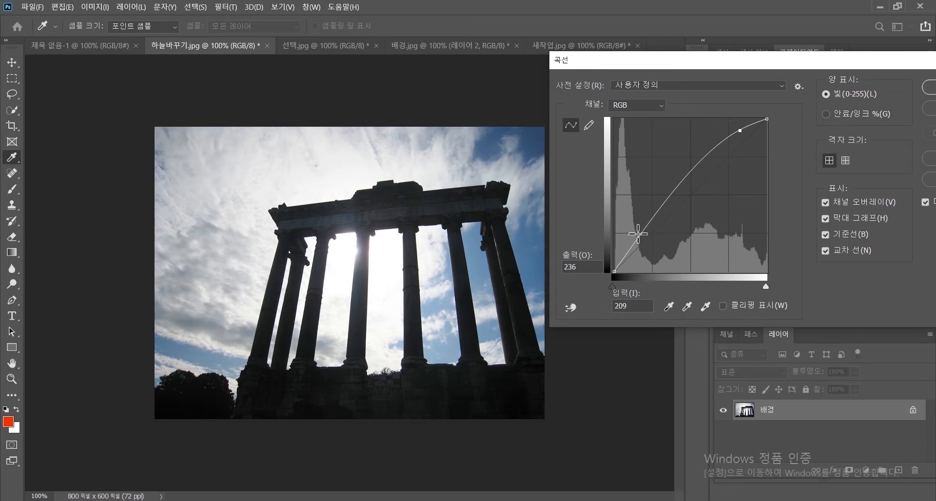
pyautogui.moveTo(640, 235); pyautogui.dragTo(655, 256)
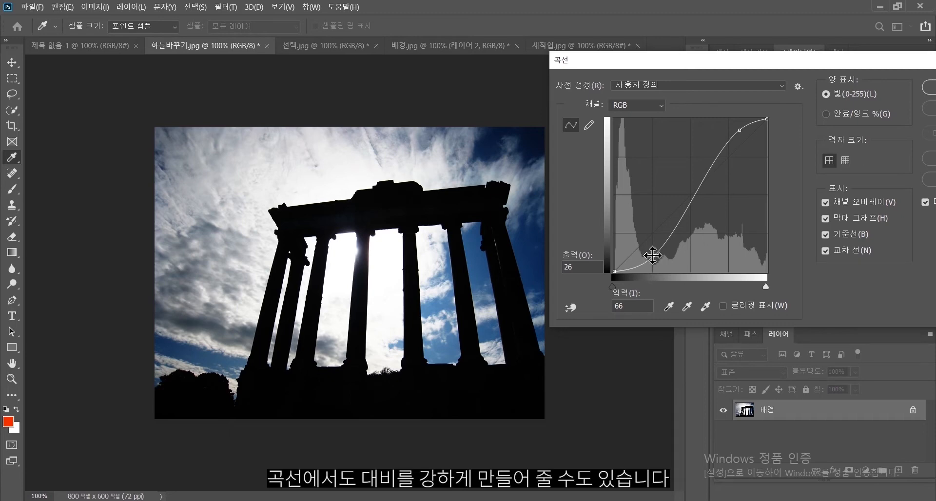
pyautogui.press('Delete')
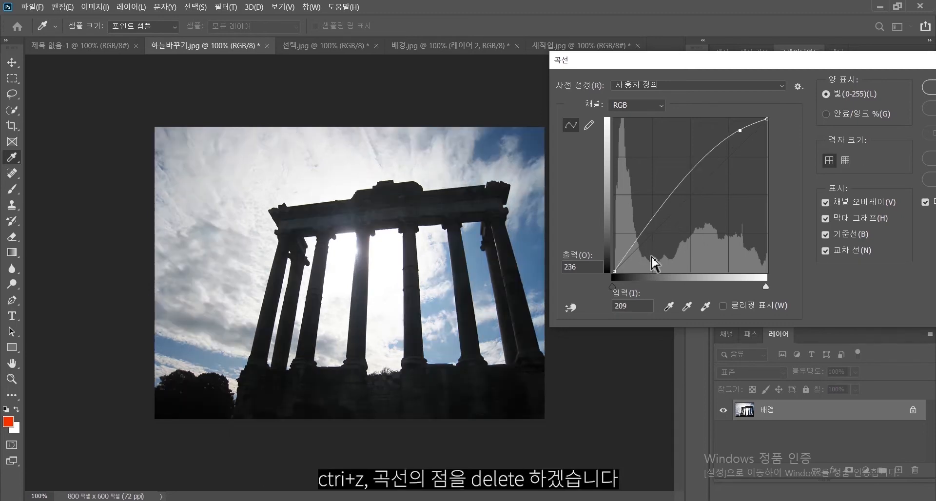
pyautogui.press('Delete')
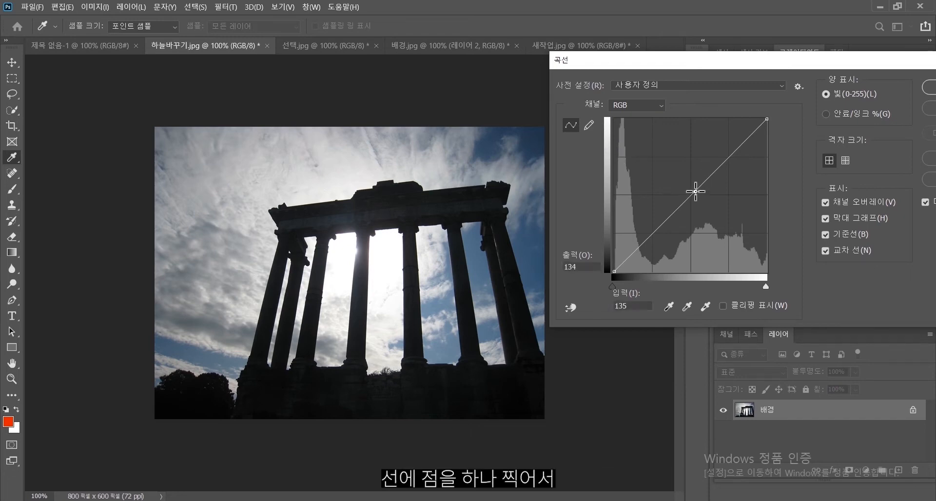
# - Shape the RGB curve into a contrast-boosting S with points at input 77, output 75 and input 139, output 192
pyautogui.moveTo(696, 191); pyautogui.dragTo(707, 210)
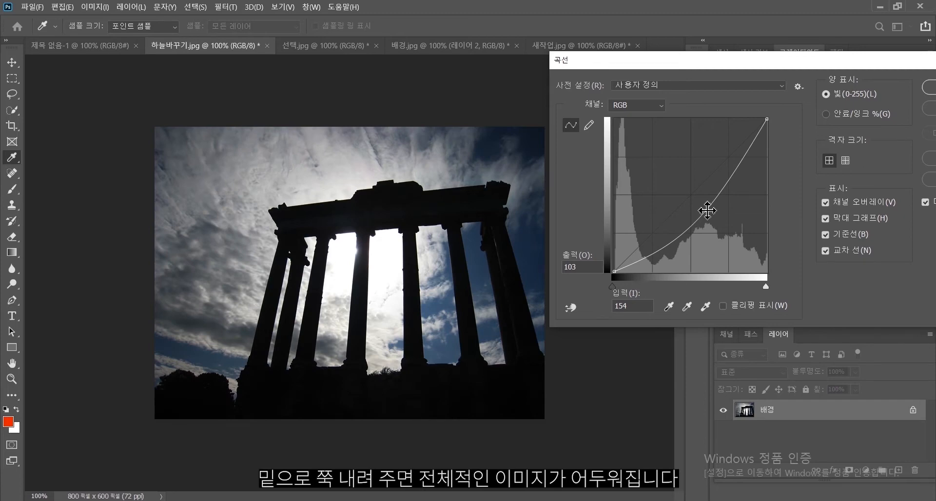
pyautogui.moveTo(708, 211); pyautogui.dragTo(690, 146)
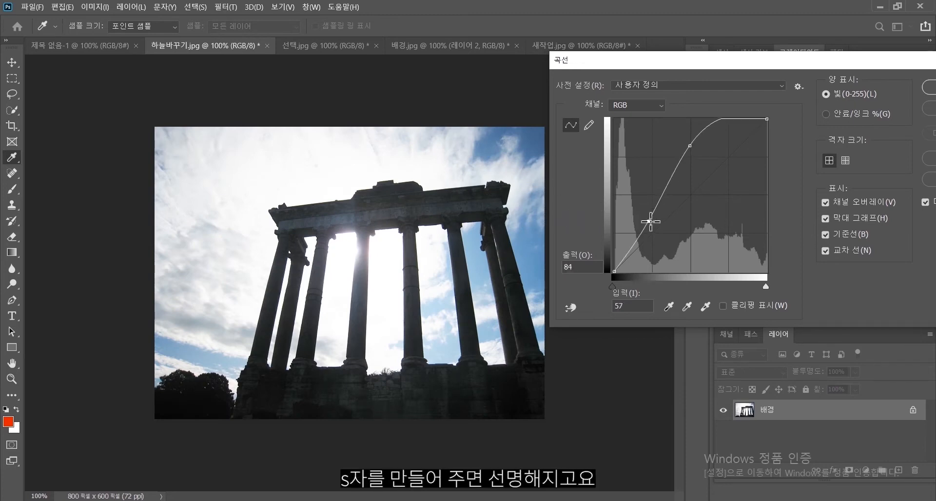
pyautogui.moveTo(652, 219); pyautogui.dragTo(661, 227)
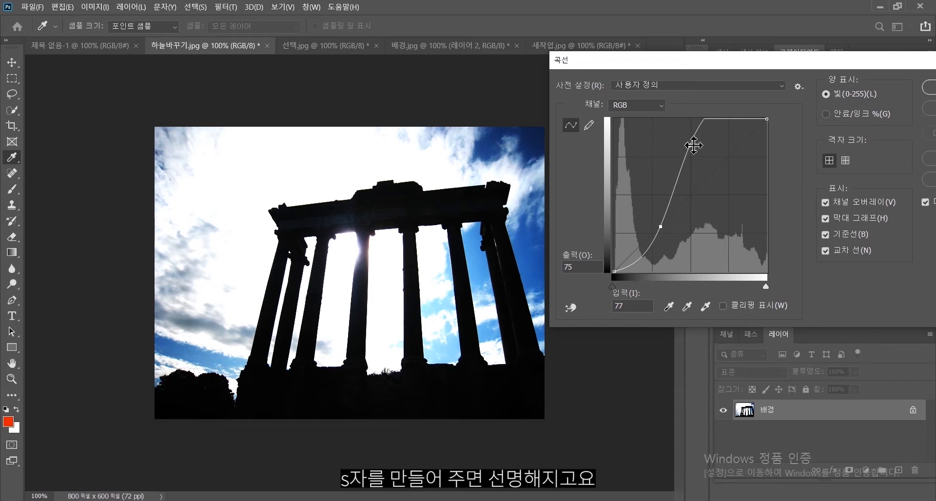
pyautogui.moveTo(694, 145)
pyautogui.mouseDown()
pyautogui.moveTo(696, 131)
pyautogui.moveTo(697, 157)
pyautogui.mouseUp()
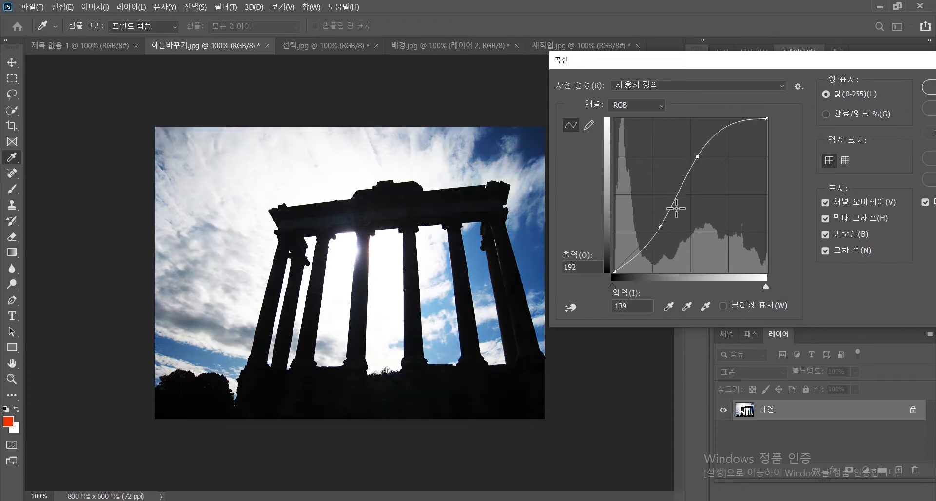
# - Try moving the lower curve point to input 86, output 67, and cancel the Curves adjustment
pyautogui.moveTo(660, 226)
pyautogui.mouseDown()
pyautogui.moveTo(669, 241)
pyautogui.moveTo(667, 232)
pyautogui.mouseUp()
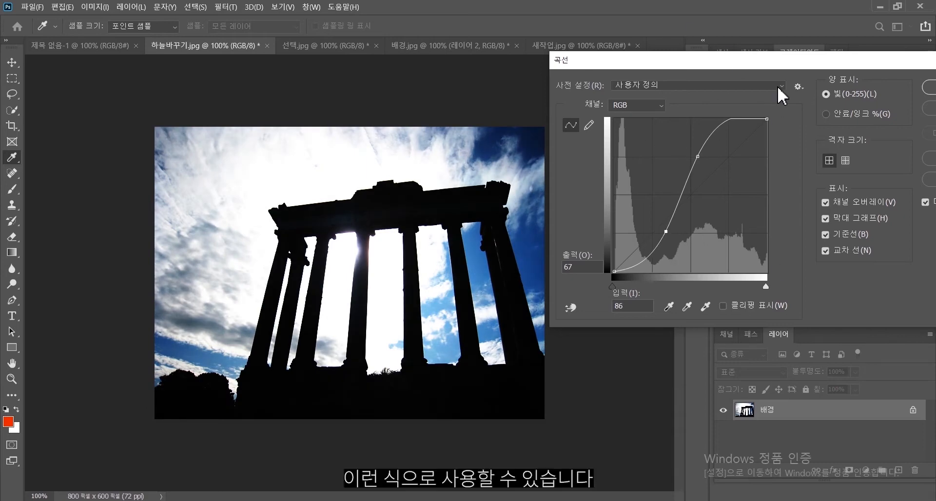
pyautogui.moveTo(763, 61); pyautogui.dragTo(729, 58)
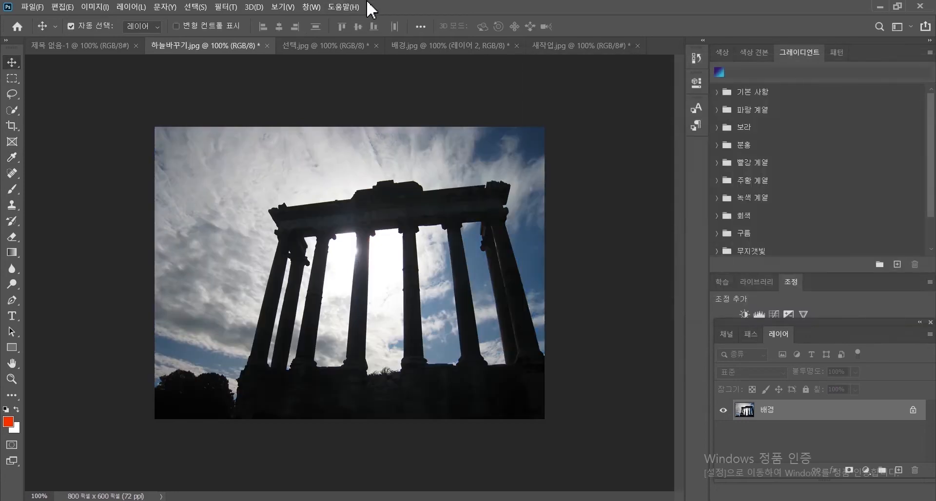
# - Open the Exposure adjustment for the temple photo and place its dialog clear of the image
pyautogui.click(95, 7)
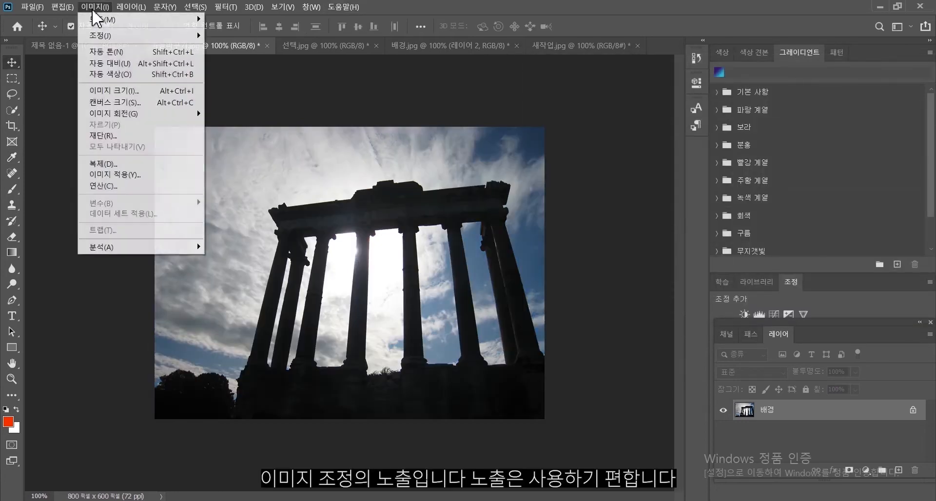
pyautogui.moveTo(195, 35)
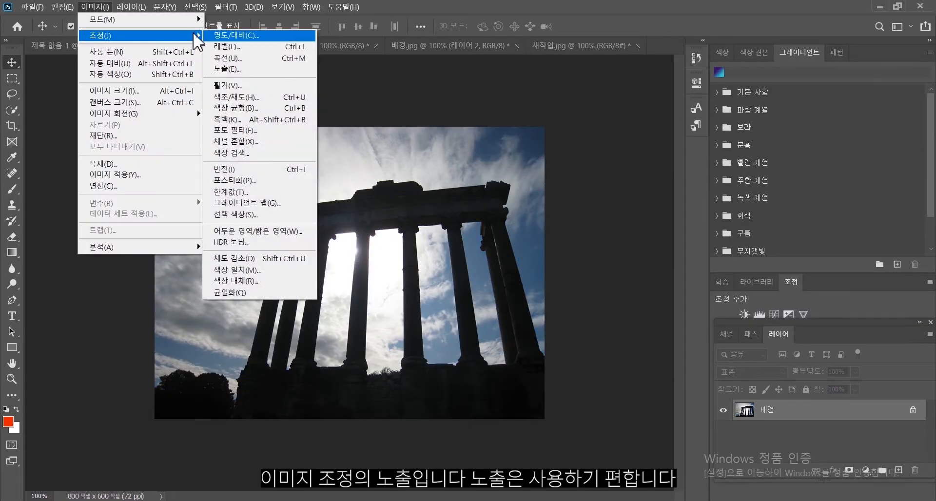
pyautogui.click(260, 73)
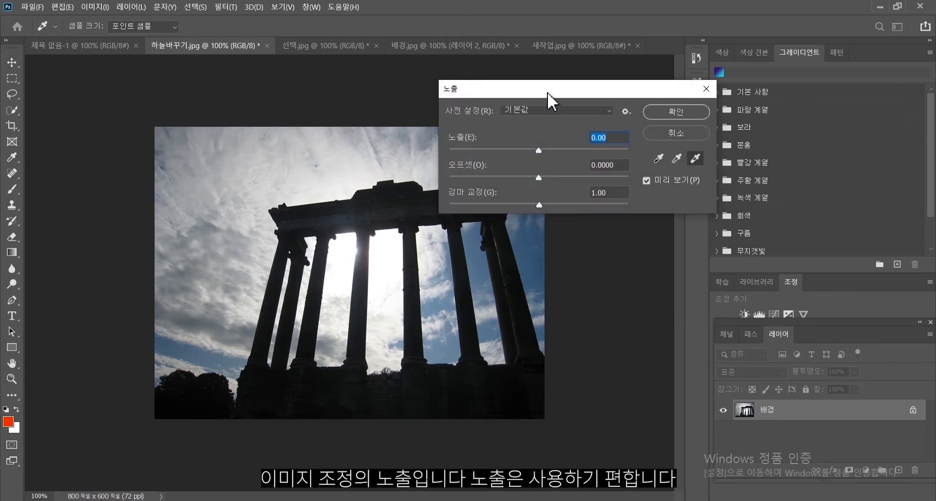
pyautogui.moveTo(547, 92); pyautogui.dragTo(654, 59)
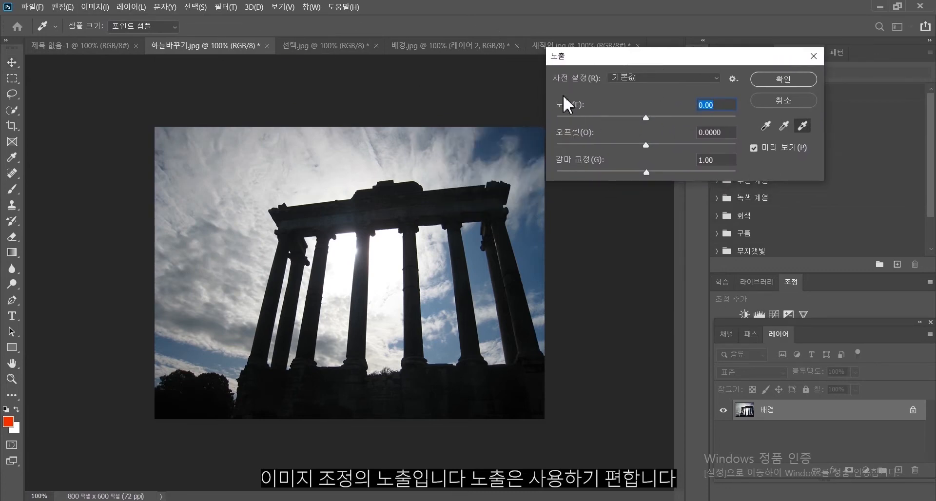
# - Try exposure values of +19.73 and +2.95 on the temple photo
pyautogui.click(656, 119)
pyautogui.moveTo(656, 120); pyautogui.dragTo(736, 119)
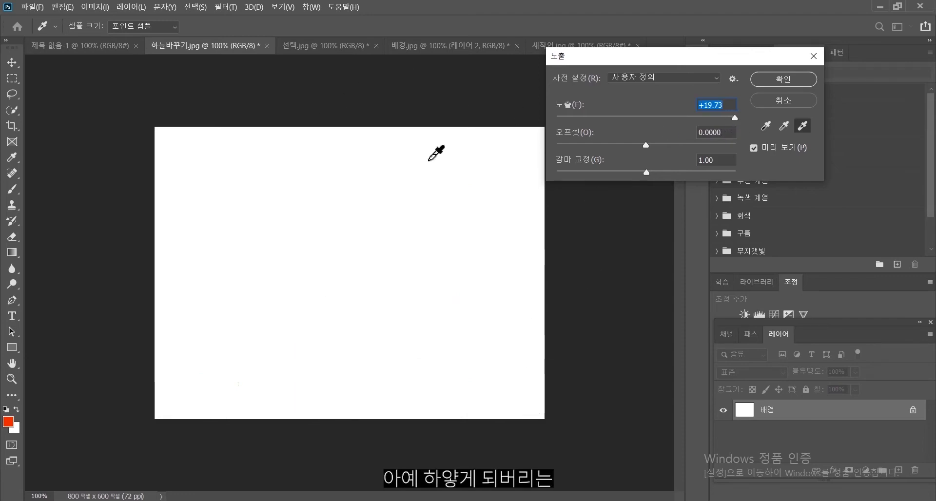
pyautogui.click(687, 119)
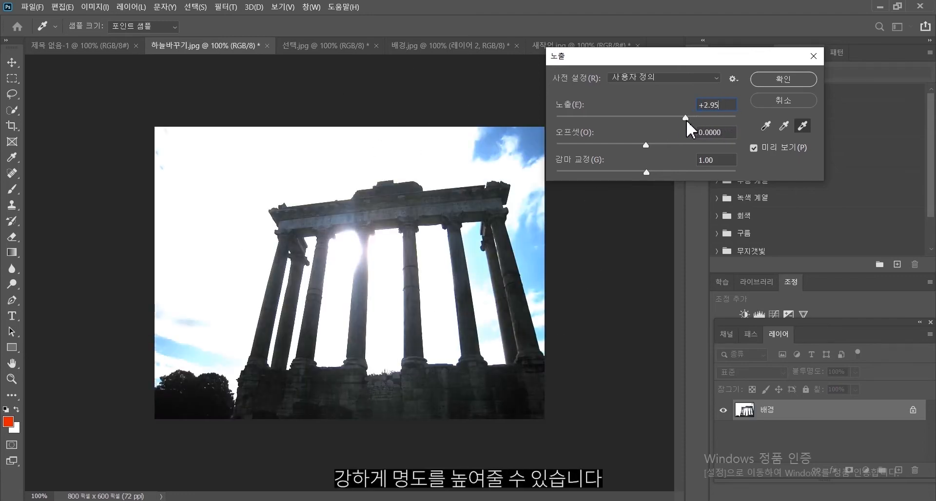
pyautogui.moveTo(686, 119); pyautogui.dragTo(648, 163)
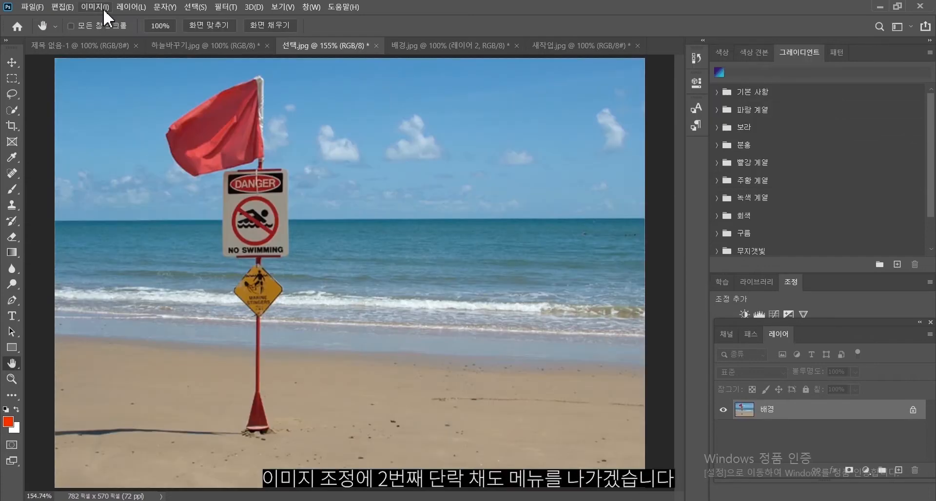
pyautogui.click(104, 11)
pyautogui.moveTo(115, 36)
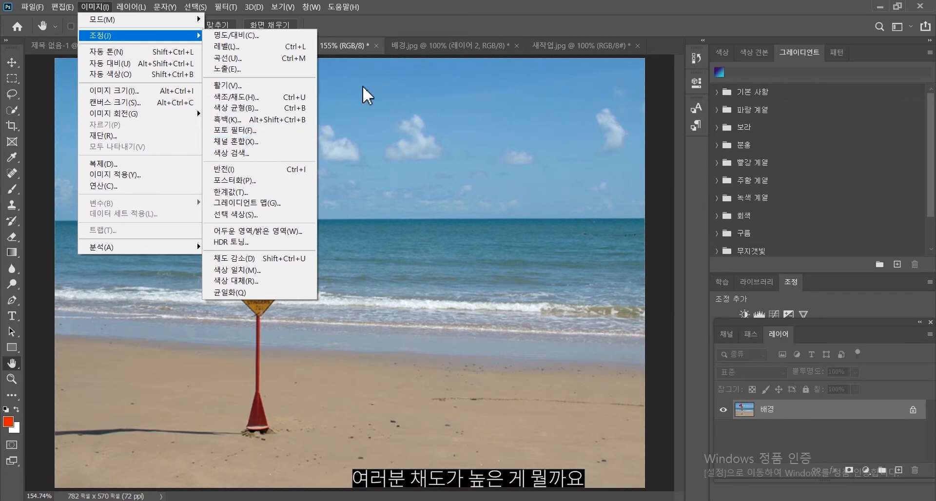
pyautogui.press('Escape')
pyautogui.press('Escape')
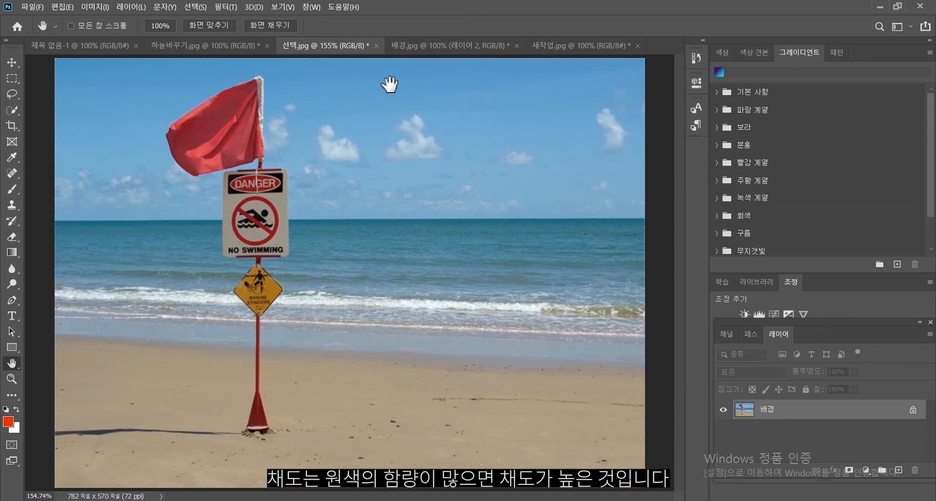
# - Open the foreground colour picker and try highly saturated red, green (79fa06) and blue (0813fa)
pyautogui.click(10, 426)
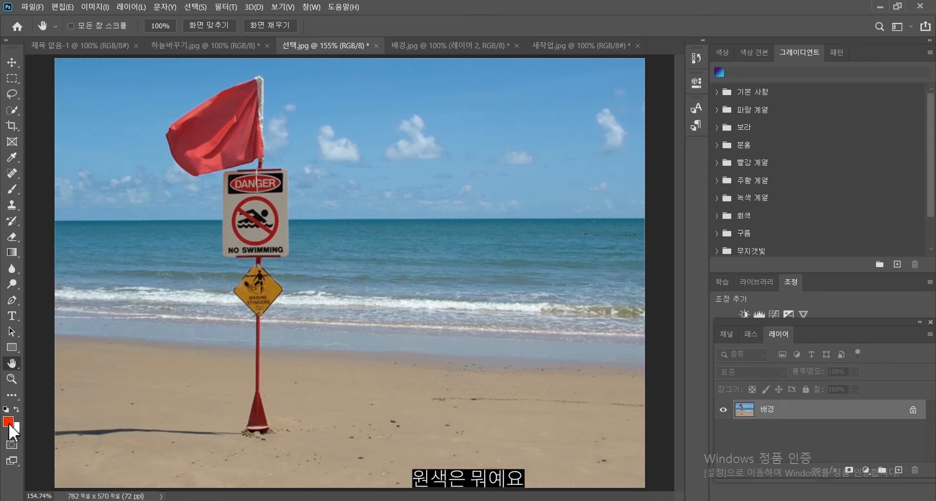
pyautogui.moveTo(447, 107); pyautogui.dragTo(453, 107)
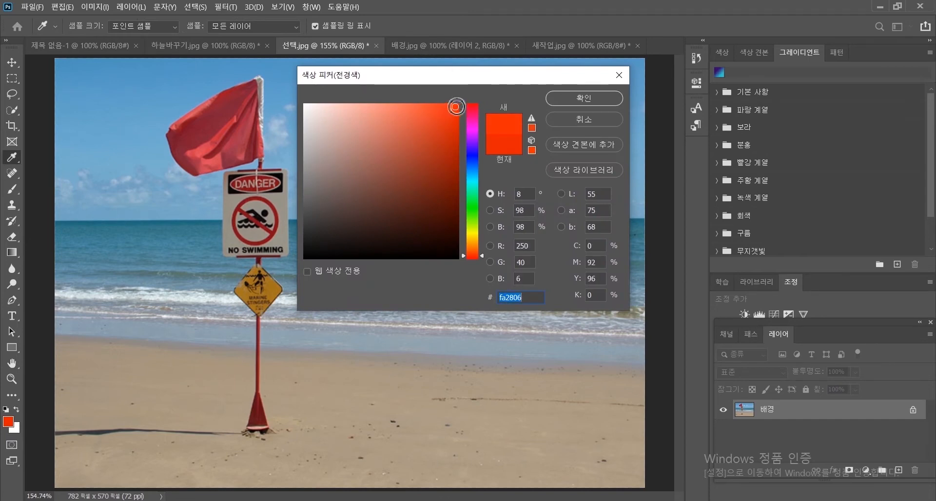
pyautogui.click(473, 235)
pyautogui.click(473, 220)
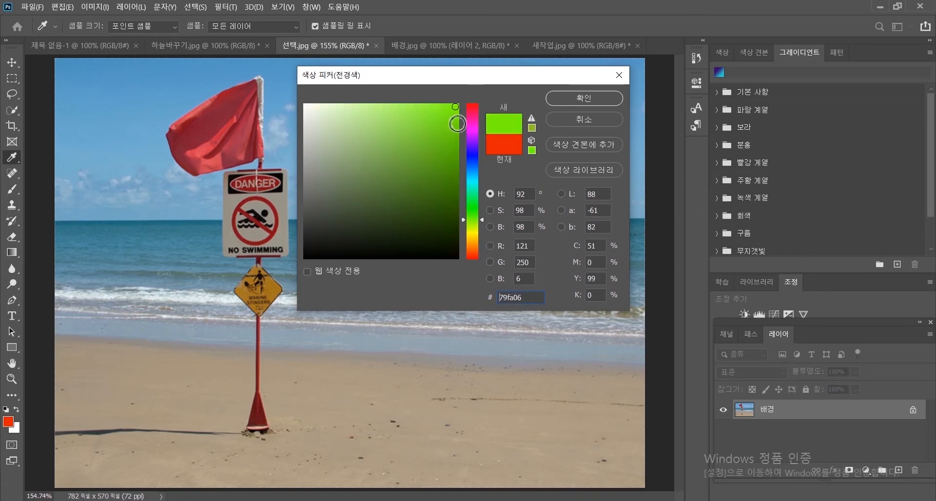
pyautogui.click(472, 157)
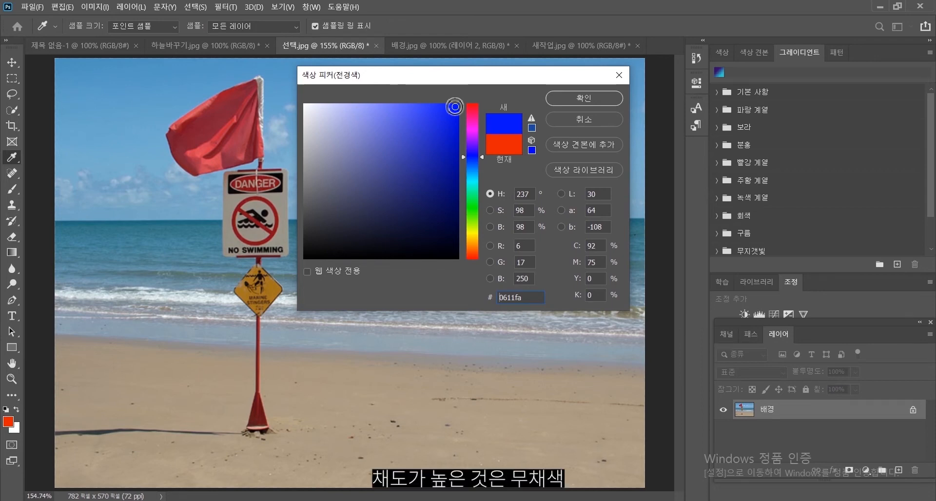
pyautogui.moveTo(455, 106)
pyautogui.mouseDown()
pyautogui.moveTo(307, 104)
pyautogui.moveTo(310, 217)
pyautogui.moveTo(348, 221)
pyautogui.moveTo(309, 217)
pyautogui.moveTo(455, 106)
pyautogui.mouseUp()
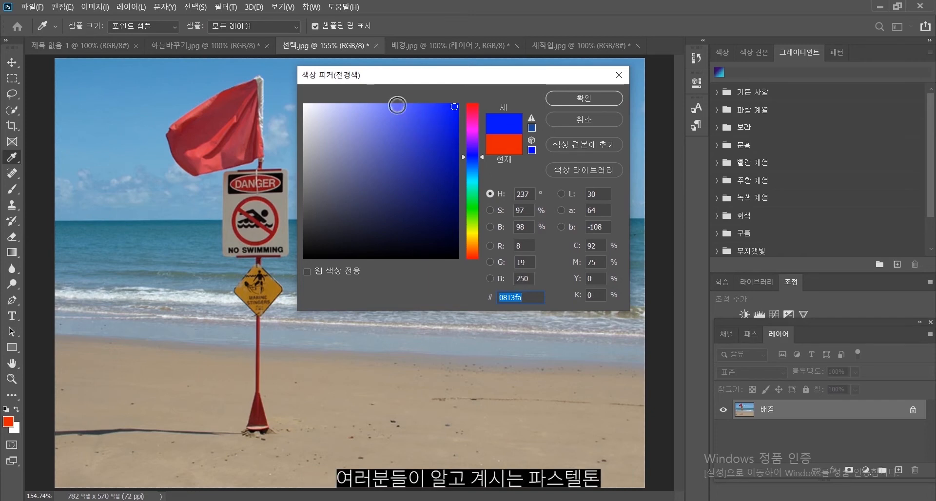
# - Try pastel blue bbbefc, pink fcbbfb and yellow fcfbbb at 26% saturation in the foreground colour picker
pyautogui.moveTo(397, 105)
pyautogui.mouseDown()
pyautogui.moveTo(326, 107)
pyautogui.moveTo(345, 106)
pyautogui.mouseUp()
pyautogui.moveTo(345, 106)
pyautogui.mouseDown()
pyautogui.moveTo(318, 112)
pyautogui.moveTo(344, 108)
pyautogui.mouseUp()
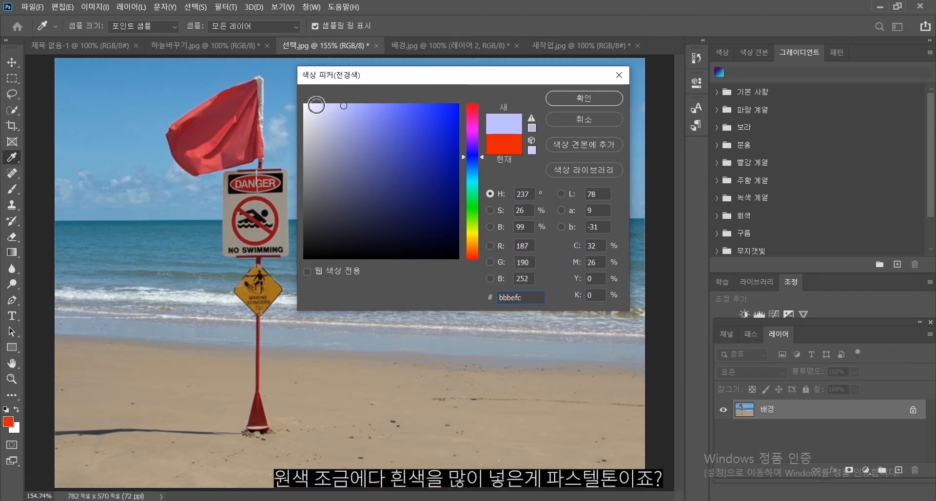
pyautogui.click(473, 134)
pyautogui.click(475, 129)
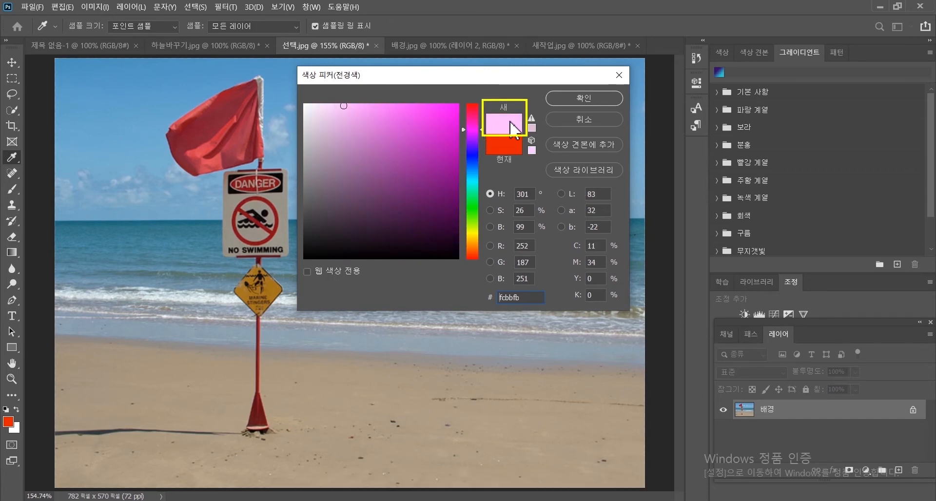
pyautogui.click(484, 107)
pyautogui.moveTo(484, 111); pyautogui.dragTo(476, 234)
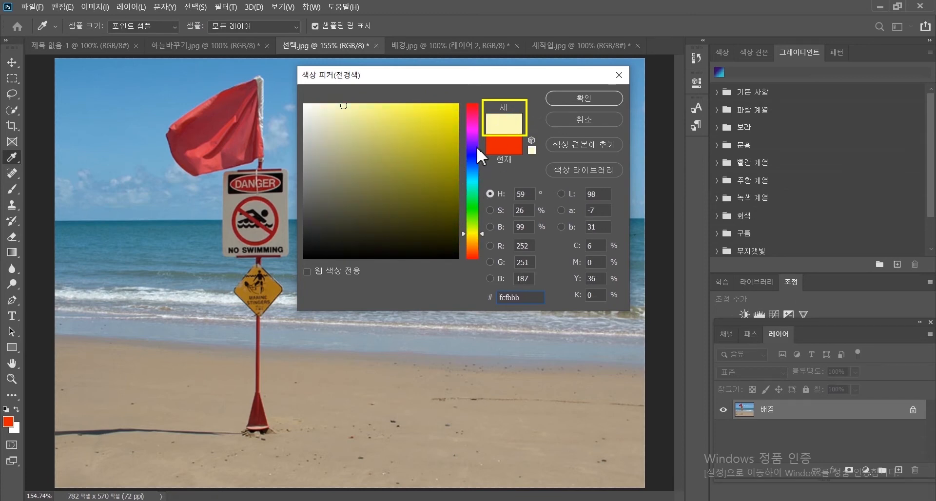
# - Try a paler yellow fbfbd3 and pale reds fbd3d5 and f9d5d7 in the foreground colour picker
pyautogui.moveTo(337, 108); pyautogui.dragTo(329, 107)
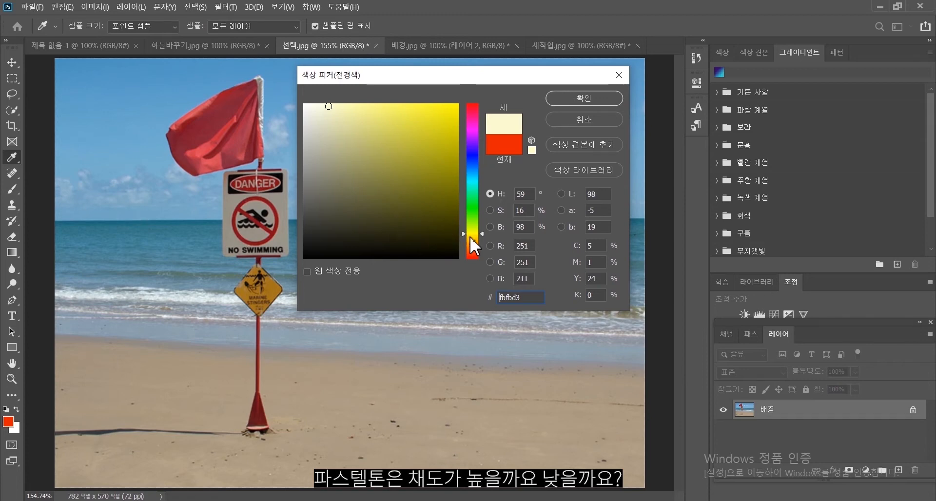
pyautogui.moveTo(485, 244); pyautogui.dragTo(475, 105)
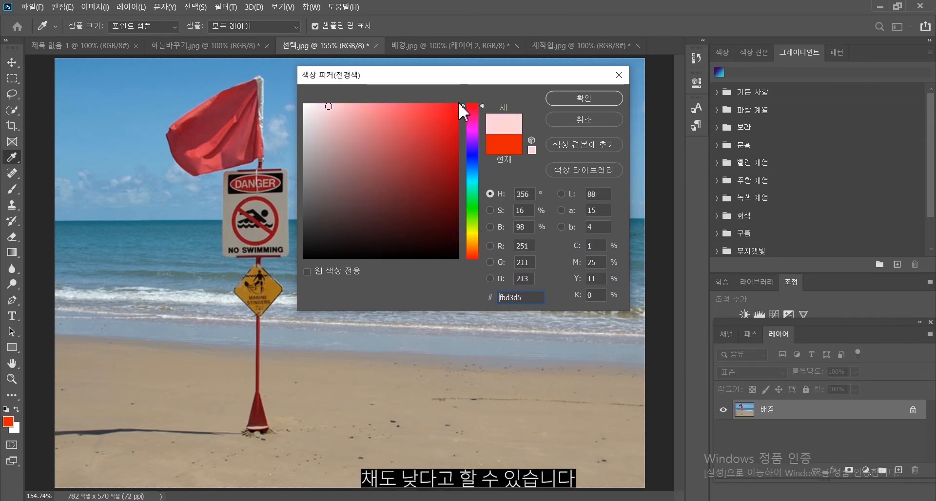
pyautogui.click(327, 107)
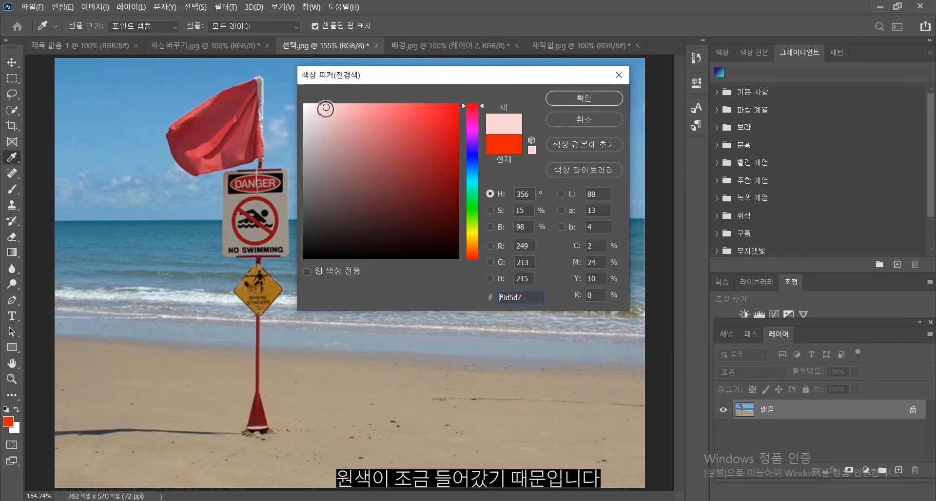
# - Try the dark reds 3b0204 and 3b0202 as foreground colours and cancel the colour picker
pyautogui.moveTo(326, 108)
pyautogui.mouseDown()
pyautogui.moveTo(445, 236)
pyautogui.moveTo(453, 224)
pyautogui.mouseUp()
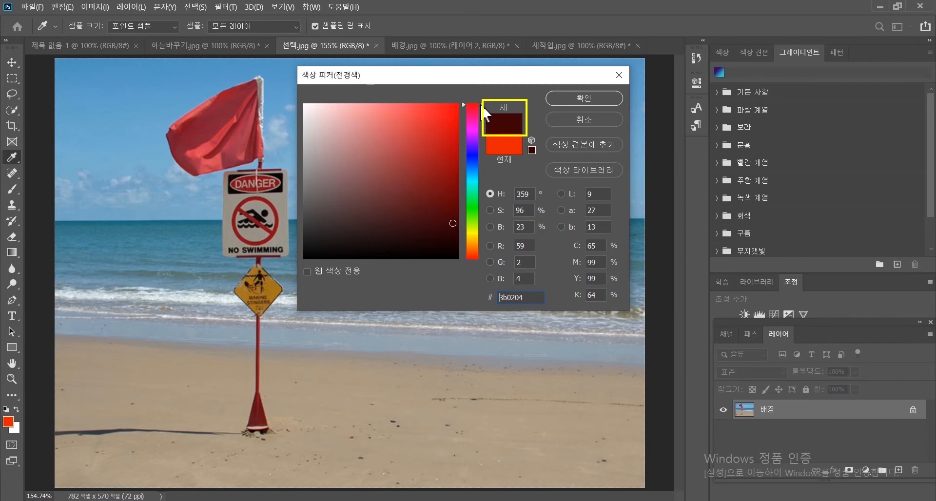
pyautogui.moveTo(483, 105); pyautogui.dragTo(467, 261)
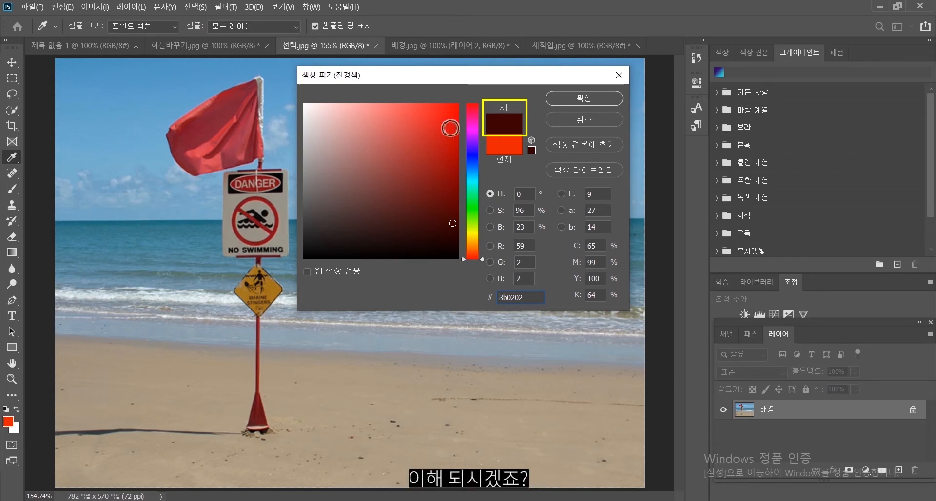
pyautogui.click(587, 119)
pyautogui.press('h')
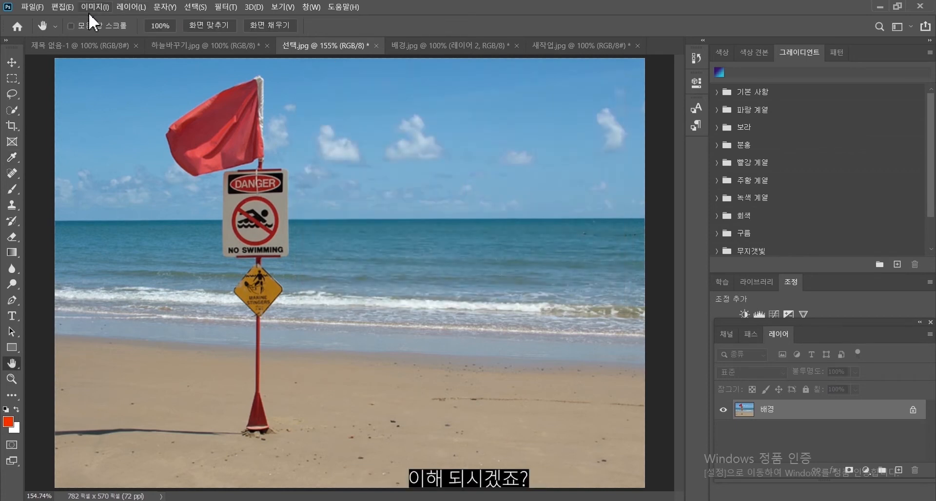
# - Open the Vibrance adjustment for the beach photo and place its dialog clear of the image
pyautogui.click(94, 7)
pyautogui.moveTo(100, 37)
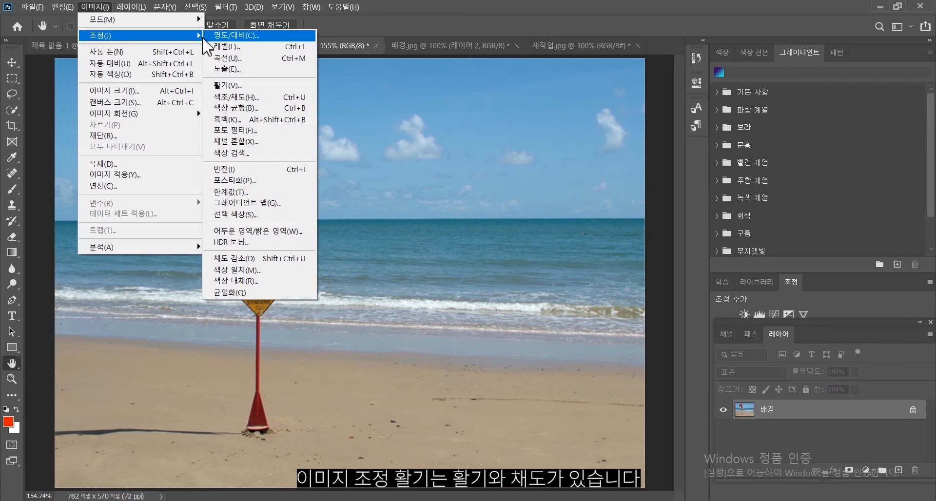
pyautogui.click(262, 87)
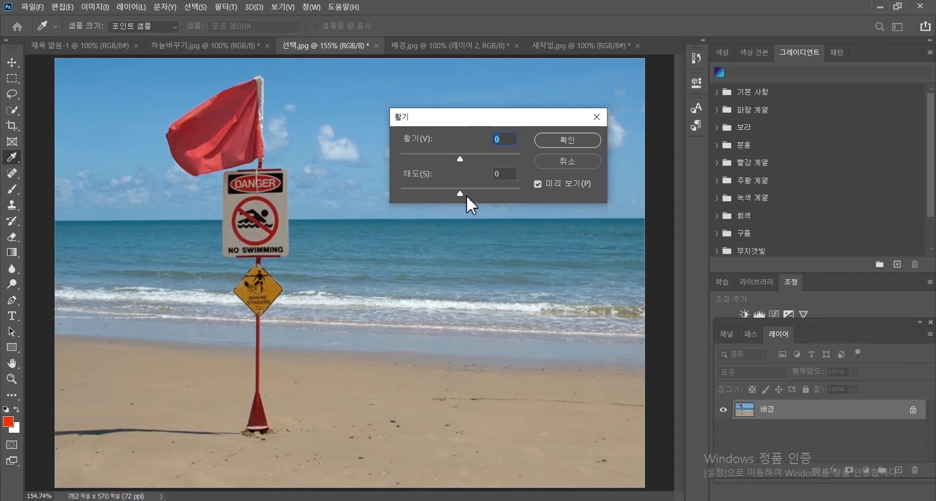
pyautogui.moveTo(421, 120); pyautogui.dragTo(739, 59)
# - Try saturation values of +100 and -100 on the beach photo, and bring the saturation back to +4
pyautogui.click(762, 133)
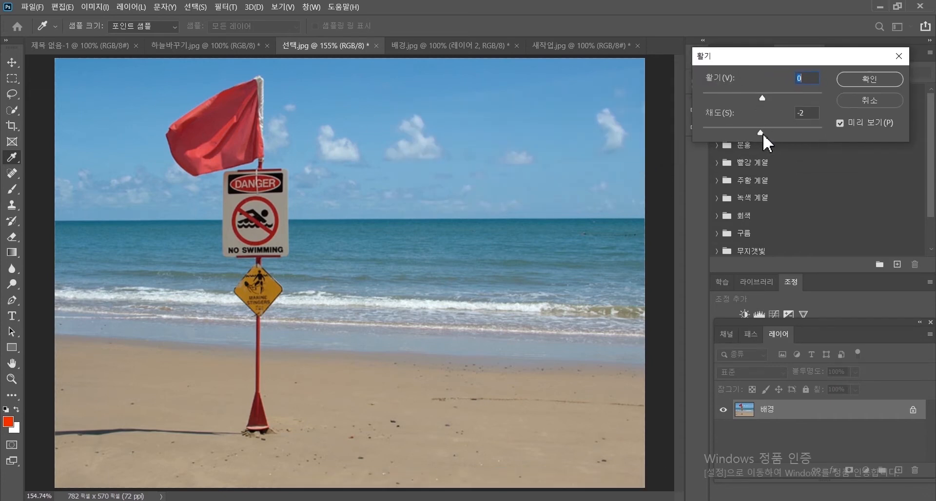
pyautogui.moveTo(763, 133); pyautogui.dragTo(817, 129)
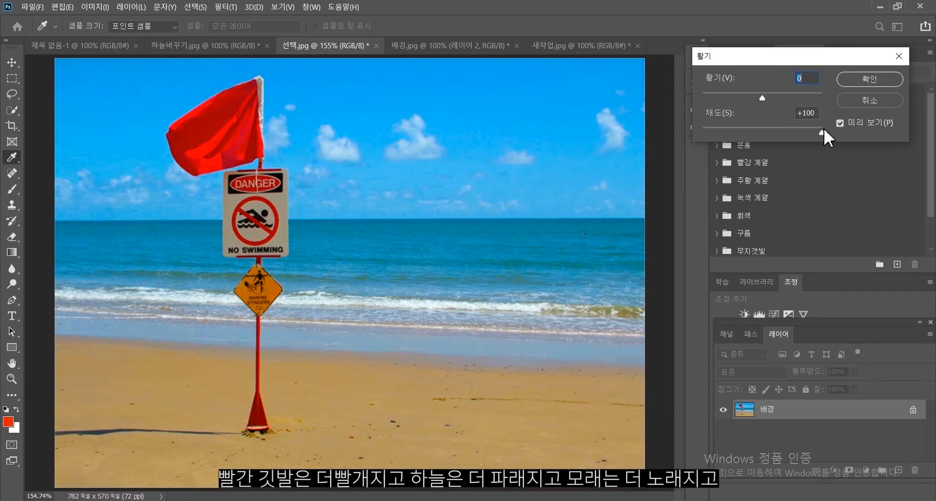
pyautogui.moveTo(824, 128); pyautogui.dragTo(824, 130)
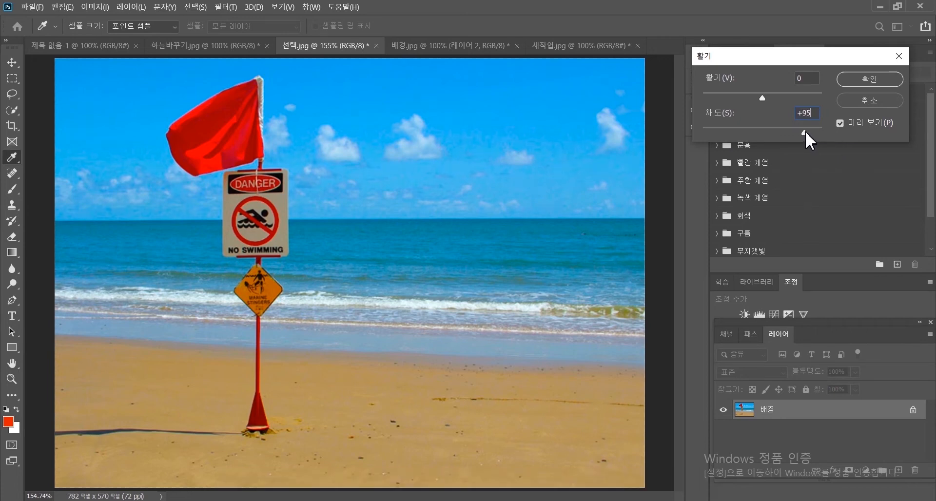
pyautogui.moveTo(806, 133); pyautogui.dragTo(705, 146)
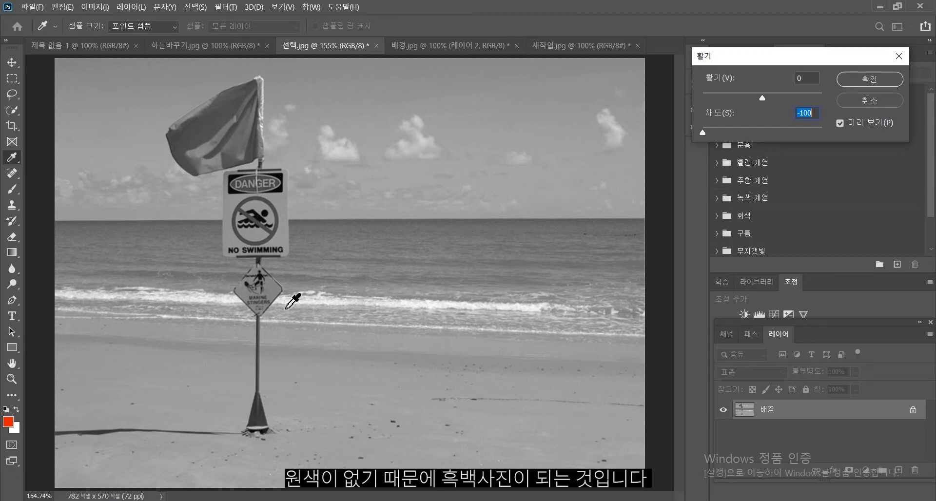
pyautogui.click(765, 128)
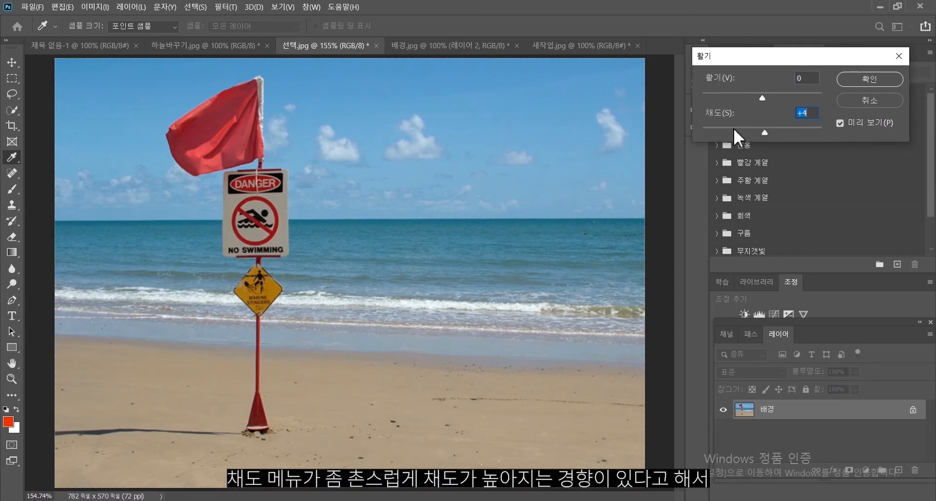
# - Set the beach photo's saturation to +5, try a vibrance of +100, and set the vibrance to +5
pyautogui.moveTo(764, 96); pyautogui.dragTo(764, 96)
pyautogui.moveTo(767, 130)
pyautogui.mouseDown()
pyautogui.moveTo(821, 132)
pyautogui.moveTo(757, 133)
pyautogui.moveTo(766, 133)
pyautogui.mouseUp()
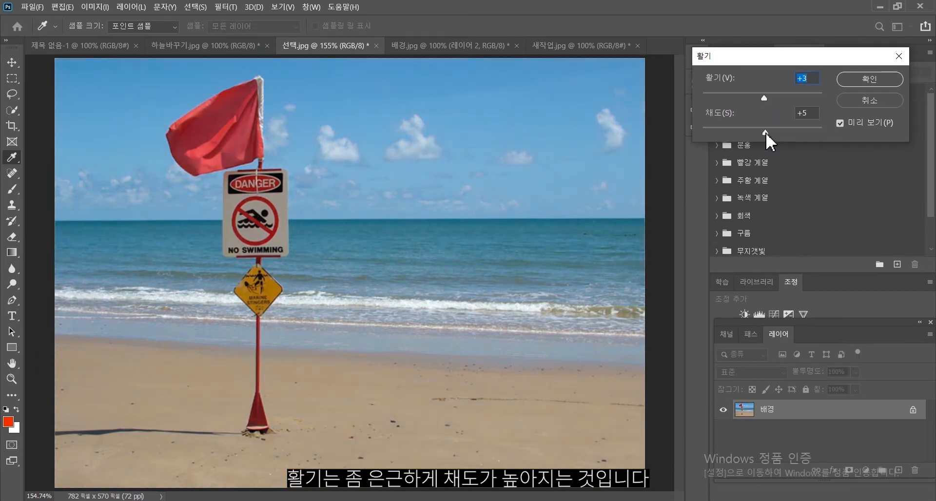
pyautogui.moveTo(763, 95); pyautogui.dragTo(828, 99)
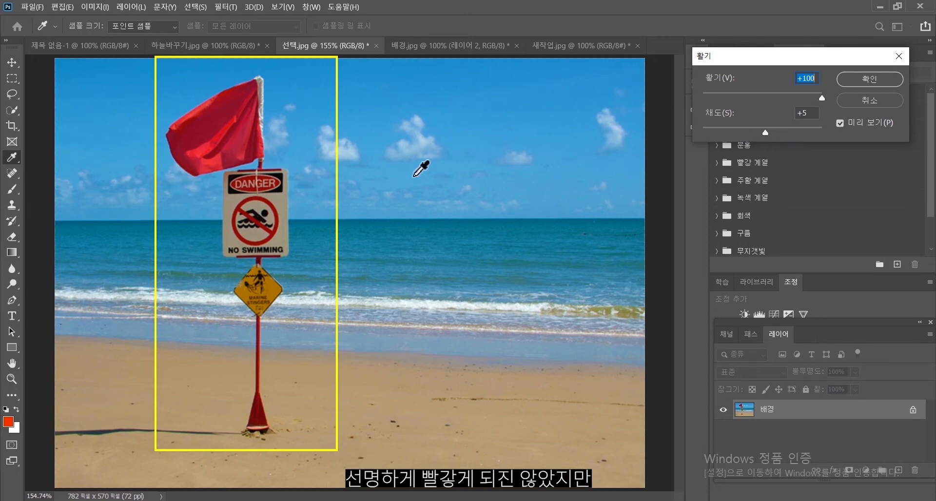
pyautogui.click(766, 94)
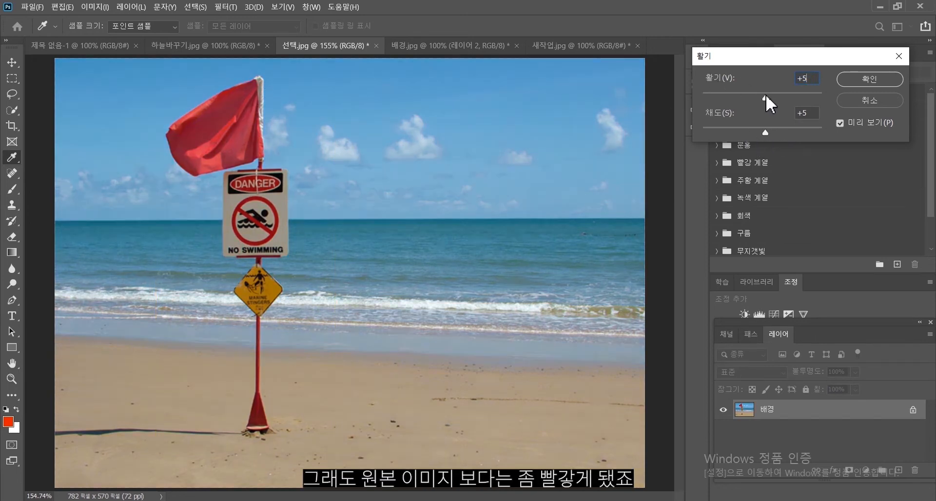
# - Lower the beach photo's vibrance to -1, try a saturation of +100, and bring the saturation back to -3
pyautogui.moveTo(765, 95)
pyautogui.mouseDown()
pyautogui.moveTo(832, 95)
pyautogui.moveTo(764, 98)
pyautogui.mouseUp()
pyautogui.moveTo(766, 133); pyautogui.dragTo(822, 132)
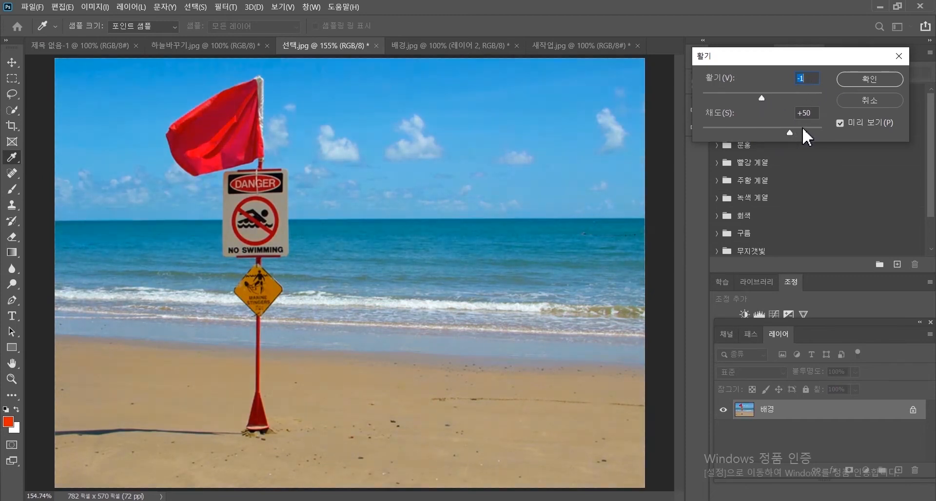
pyautogui.press('Tab')
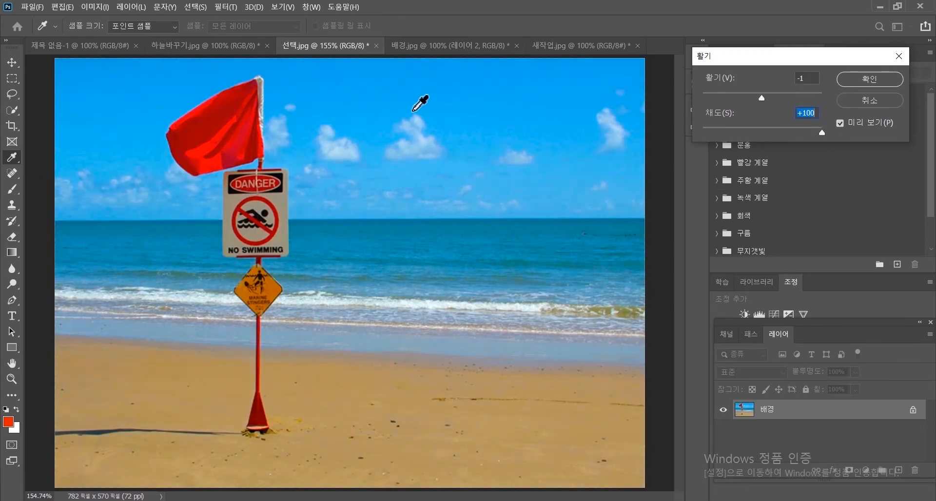
pyautogui.click(769, 133)
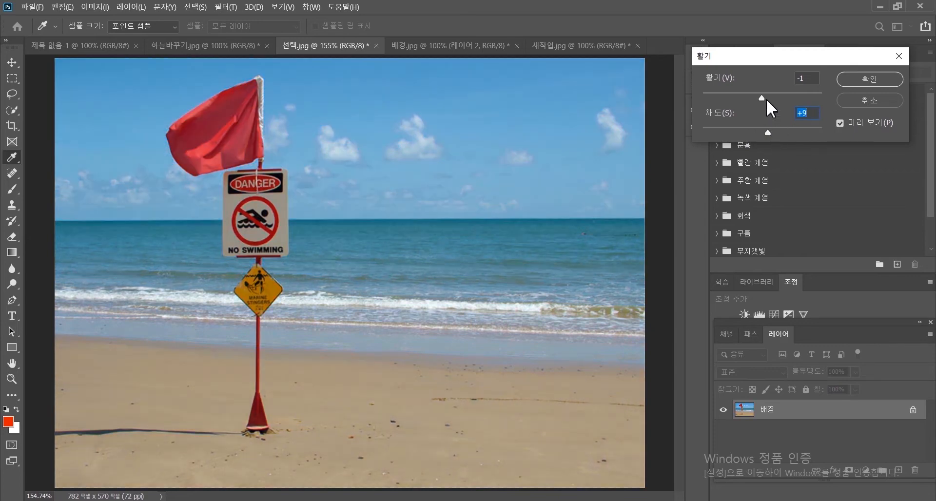
pyautogui.click(760, 131)
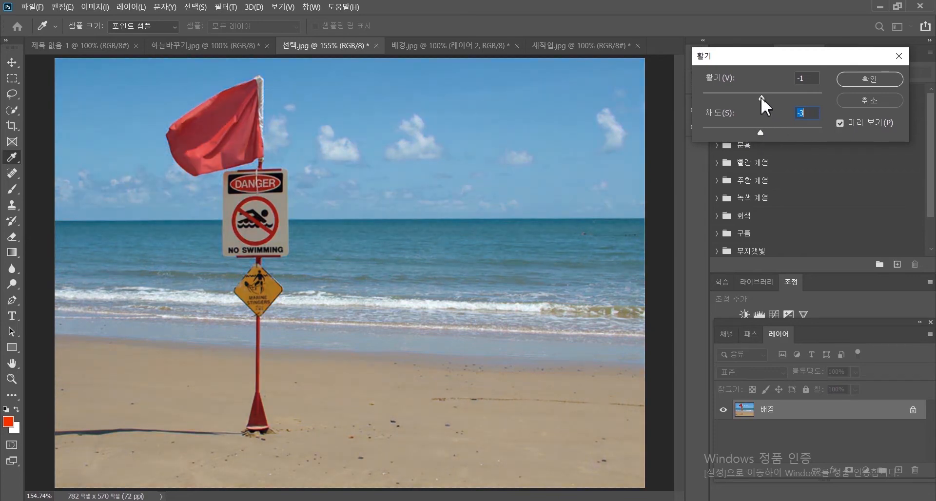
# - Try vibrance values of +100 and -100 on the beach photo and cancel the Vibrance adjustment
pyautogui.moveTo(761, 97); pyautogui.dragTo(874, 87)
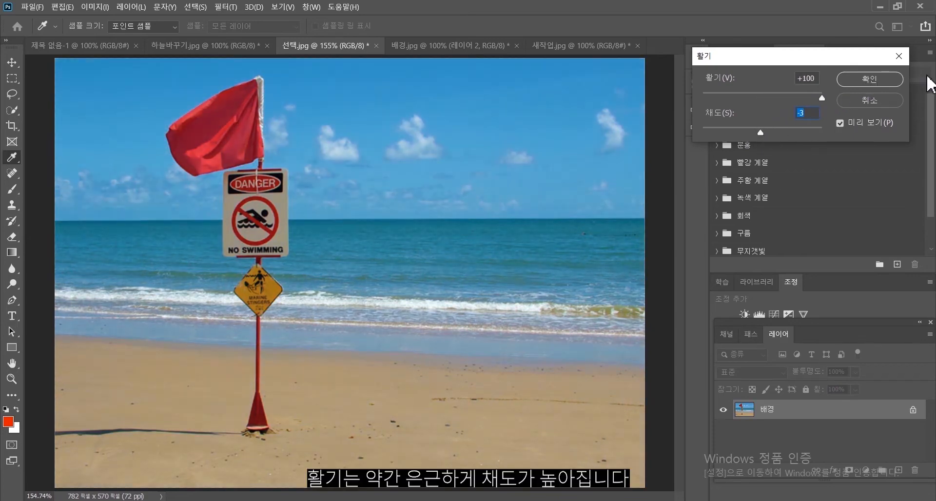
pyautogui.moveTo(927, 76); pyautogui.dragTo(926, 78)
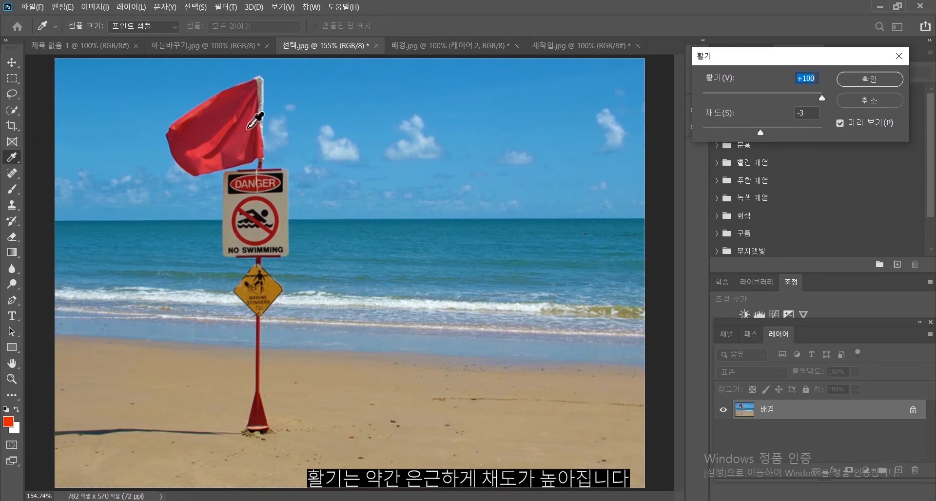
pyautogui.moveTo(789, 95); pyautogui.dragTo(669, 101)
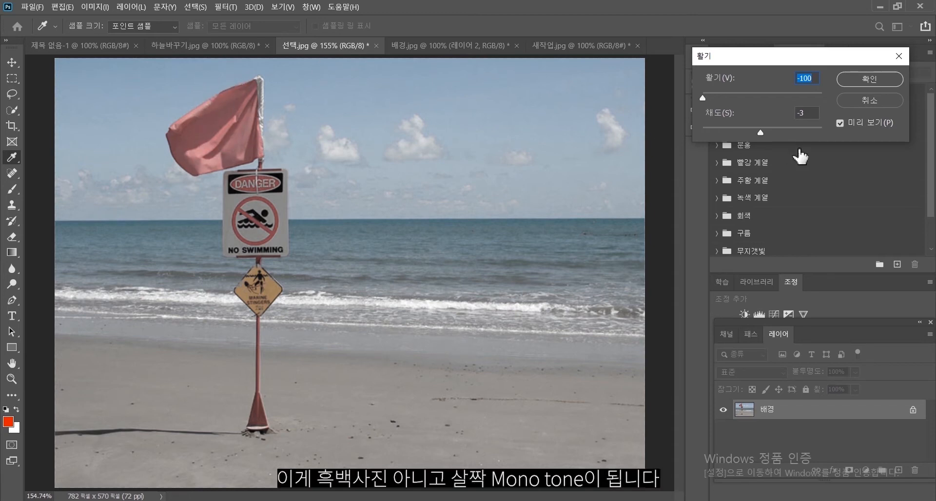
pyautogui.click(858, 98)
pyautogui.press('h')
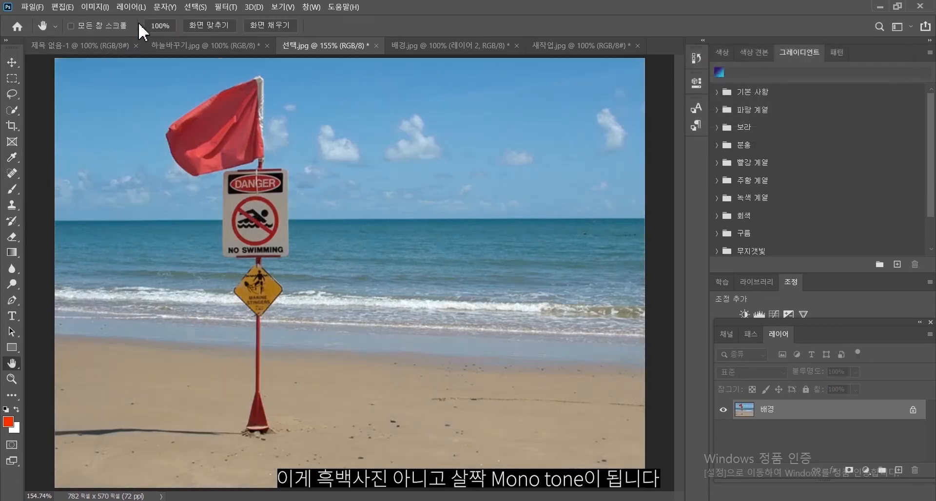
# - Open Hue/Saturation for the beach photo, try a saturation of +100, and bring it back to +4
pyautogui.click(103, 8)
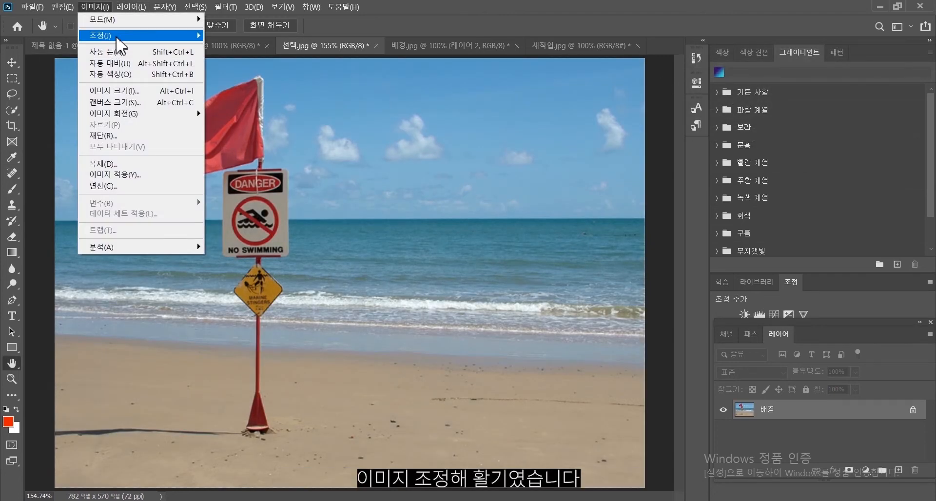
pyautogui.moveTo(110, 35)
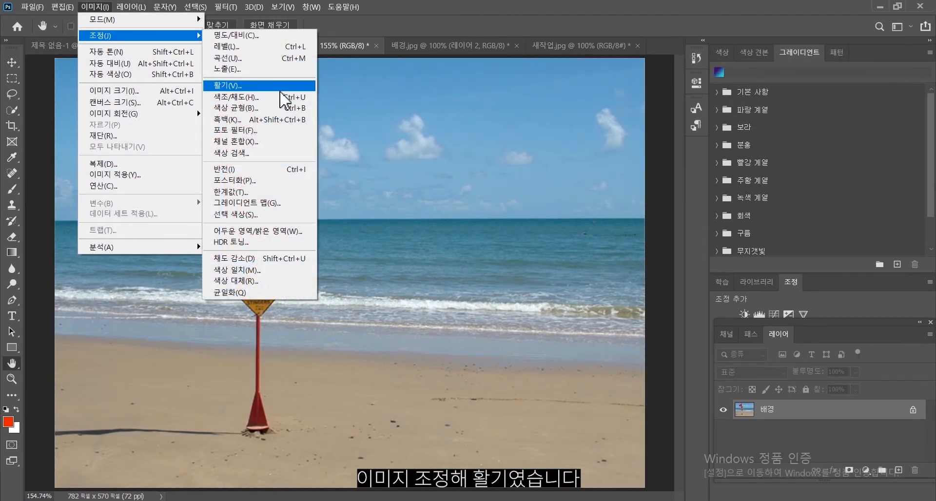
pyautogui.click(280, 99)
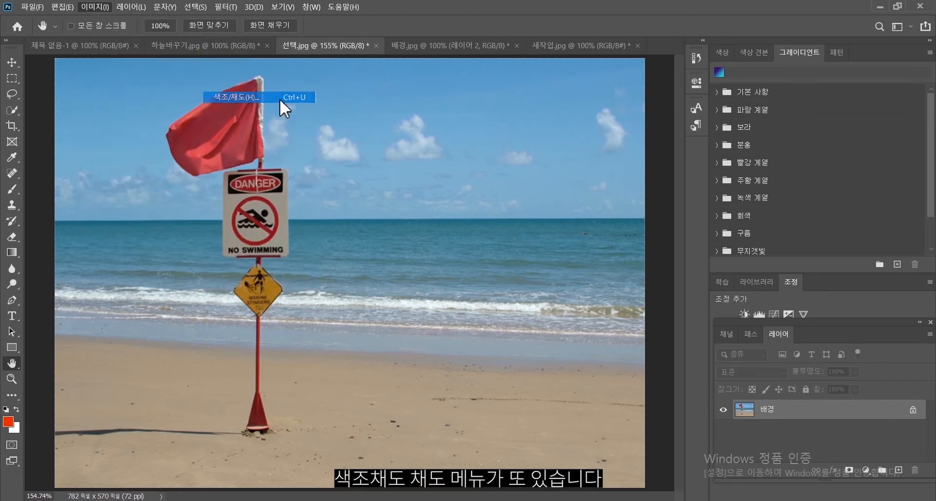
pyautogui.moveTo(462, 93); pyautogui.dragTo(665, 78)
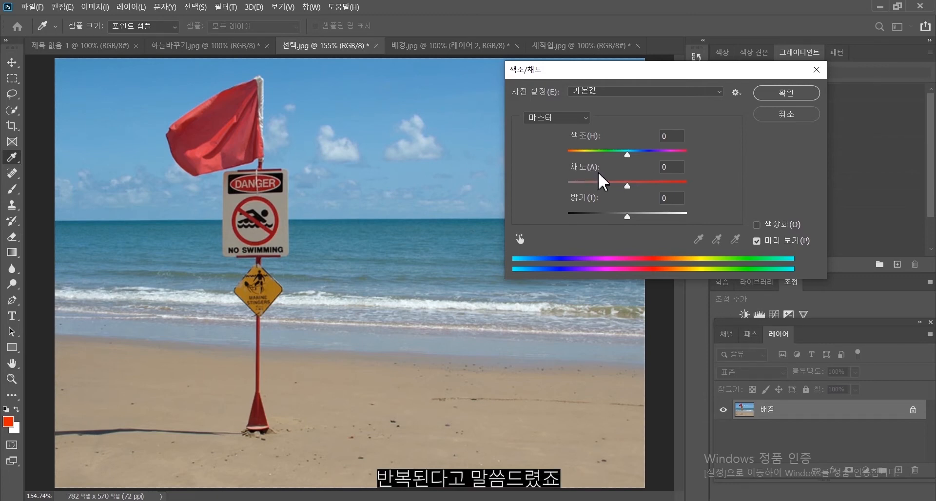
pyautogui.moveTo(629, 187); pyautogui.dragTo(693, 178)
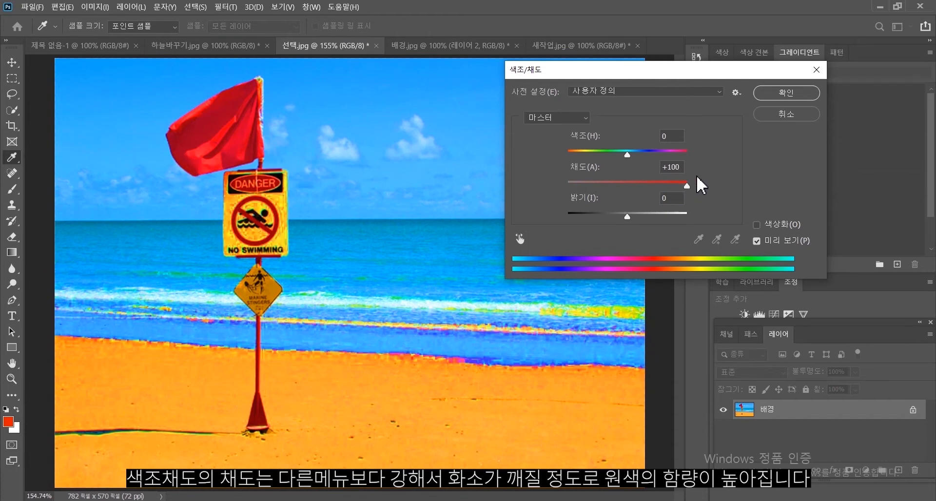
pyautogui.moveTo(698, 177); pyautogui.dragTo(630, 182)
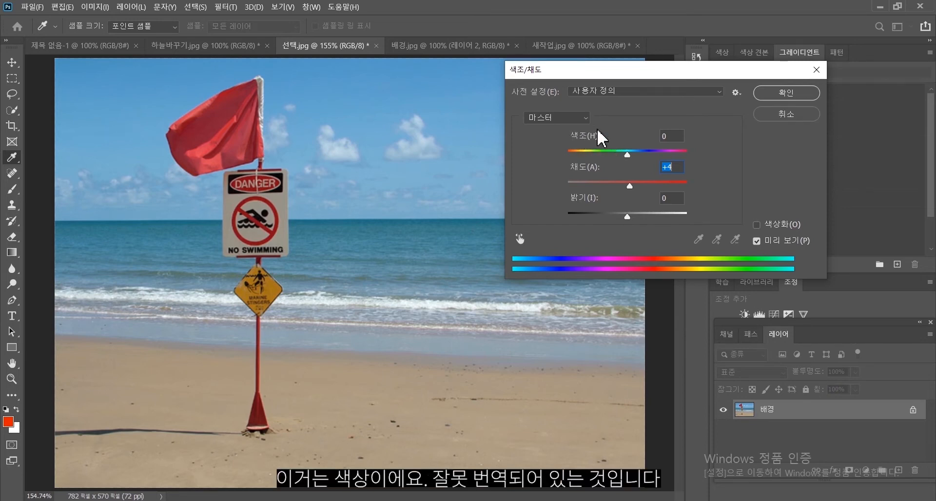
# - Try shifting the hue, bring it back to +1, raise the lightness to +11, and cancel the Hue/Saturation adjustment
pyautogui.moveTo(626, 155); pyautogui.dragTo(598, 155)
pyautogui.moveTo(613, 155)
pyautogui.mouseDown()
pyautogui.moveTo(687, 157)
pyautogui.moveTo(628, 156)
pyautogui.mouseUp()
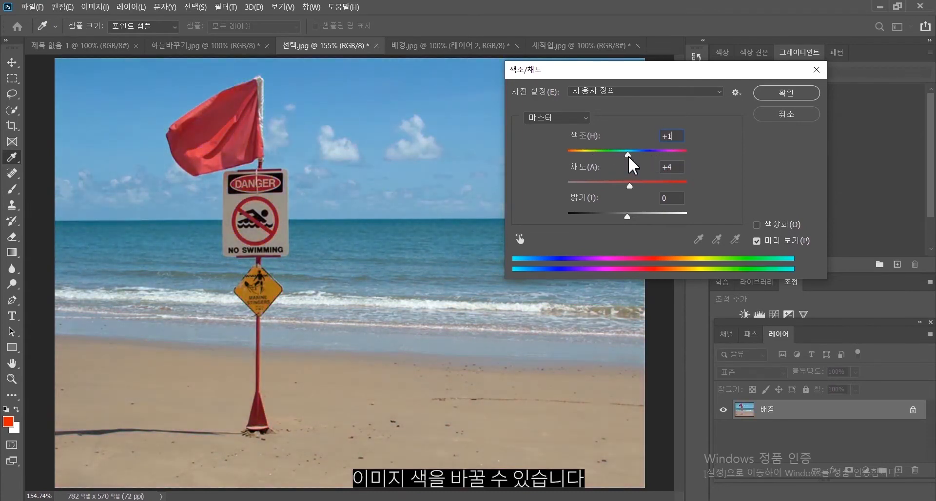
pyautogui.moveTo(627, 216)
pyautogui.mouseDown()
pyautogui.moveTo(702, 228)
pyautogui.moveTo(530, 215)
pyautogui.moveTo(634, 214)
pyautogui.mouseUp()
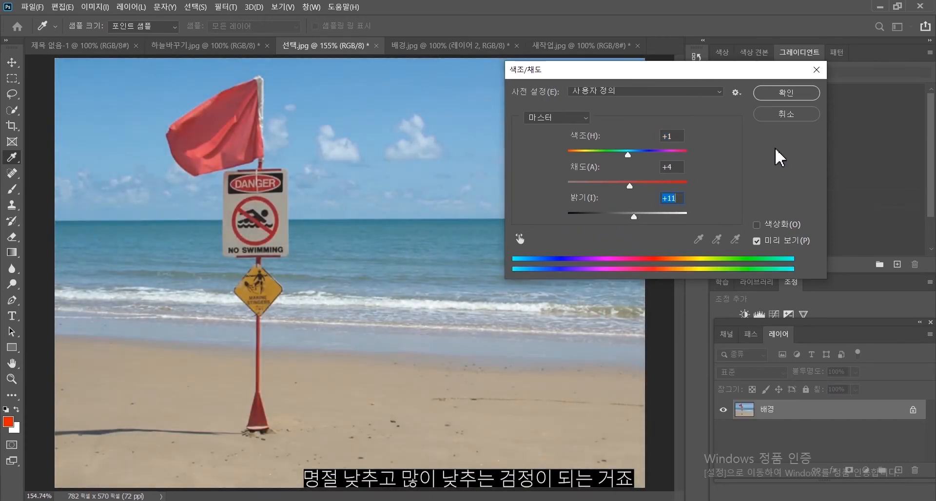
pyautogui.click(803, 116)
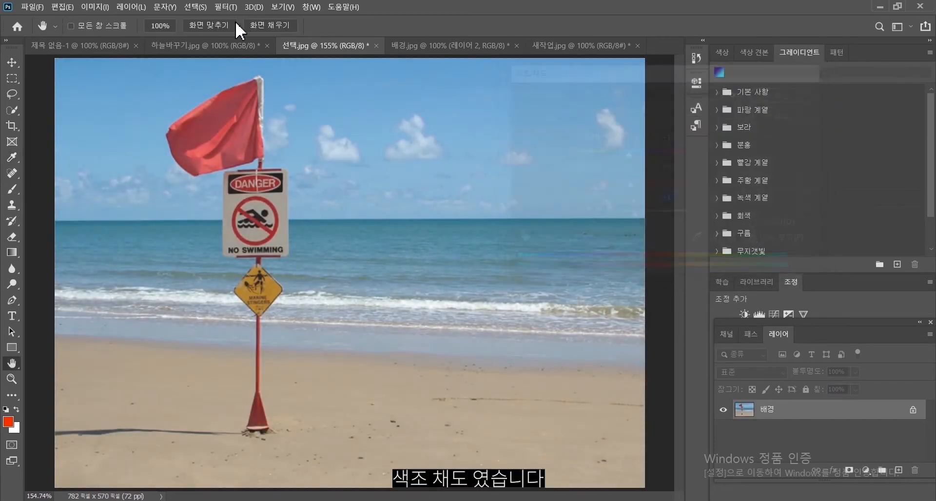
# - Open Color Balance for the beach photo, try a strong magenta shift, and set the midtone colour levels to -2, +2 and +2
pyautogui.click(95, 7)
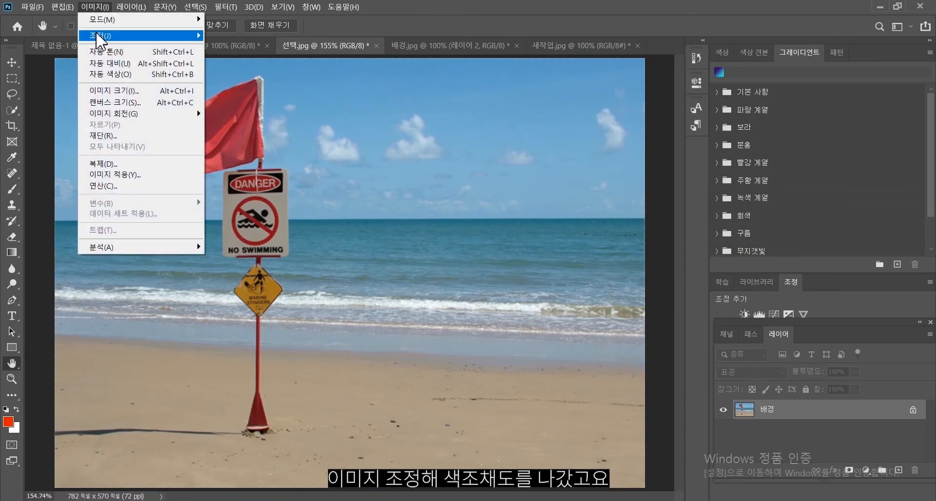
pyautogui.moveTo(98, 36)
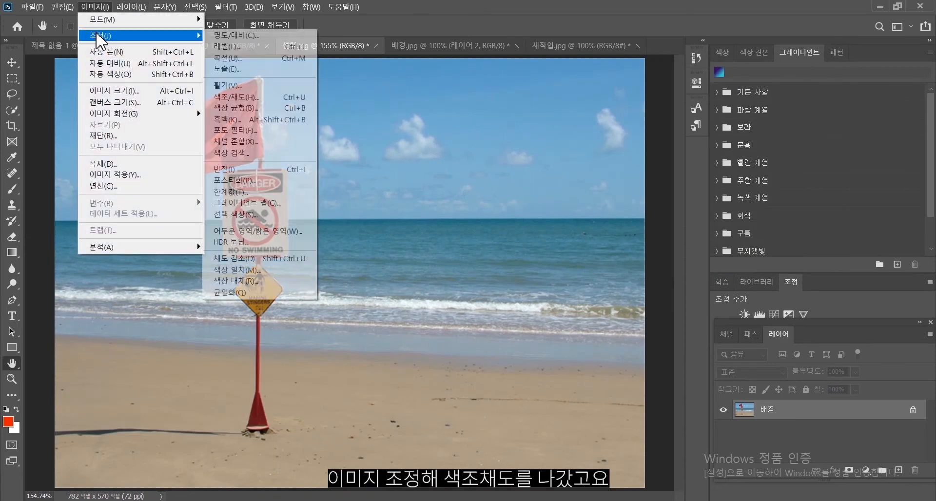
pyautogui.click(270, 110)
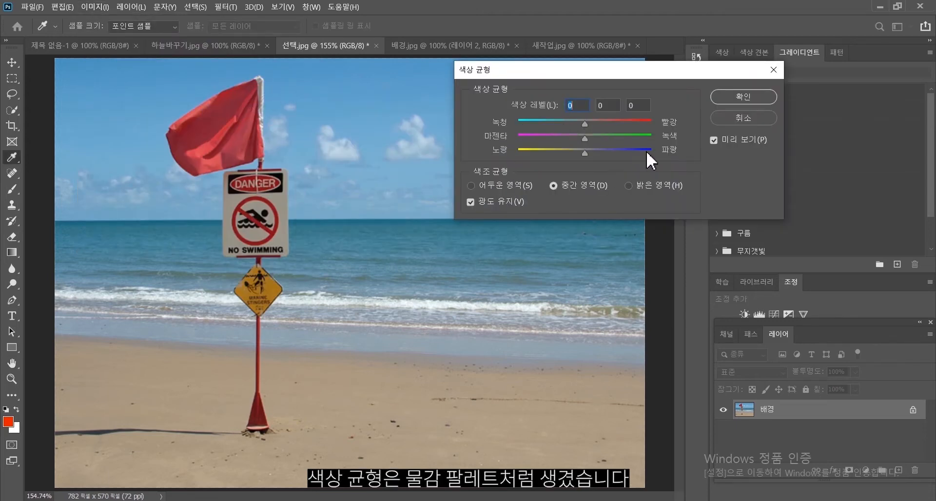
pyautogui.moveTo(588, 123); pyautogui.dragTo(575, 147)
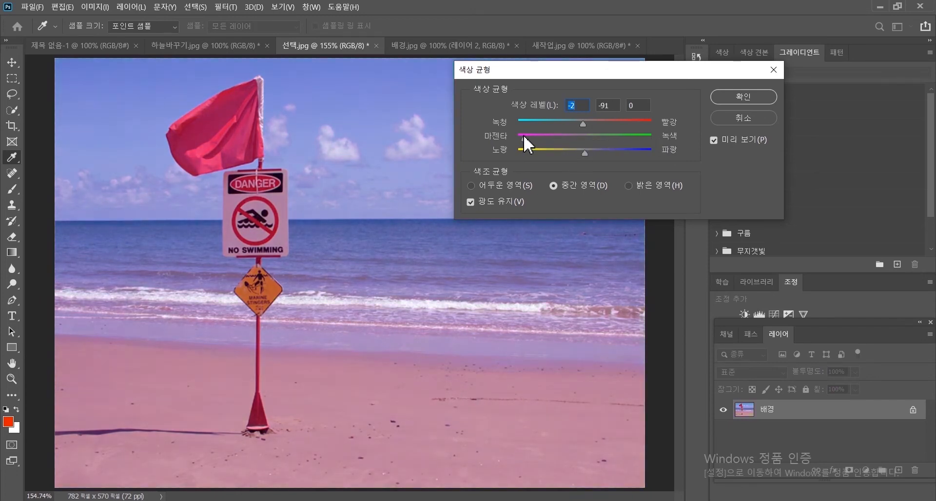
pyautogui.moveTo(507, 137); pyautogui.dragTo(587, 149)
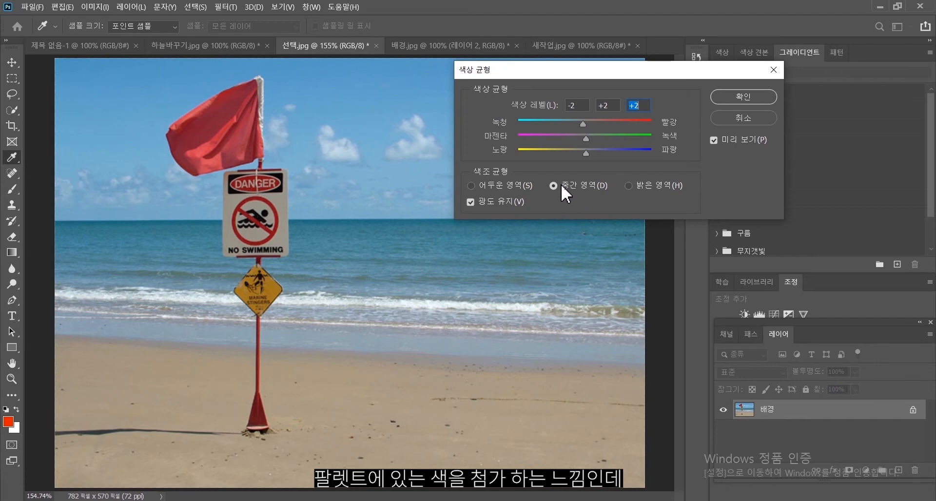
# - Try the Color Balance shadows and highlights ranges with a slight cyan shift, and cancel the adjustment
pyautogui.click(471, 186)
pyautogui.moveTo(587, 121)
pyautogui.mouseDown()
pyautogui.moveTo(675, 114)
pyautogui.moveTo(584, 130)
pyautogui.moveTo(657, 119)
pyautogui.moveTo(584, 122)
pyautogui.mouseUp()
pyautogui.click(627, 184)
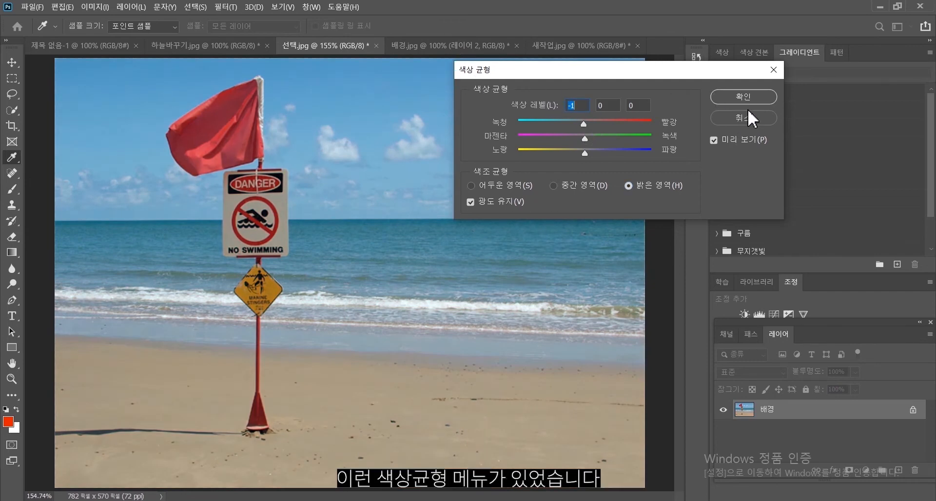
pyautogui.click(747, 120)
pyautogui.press('h')
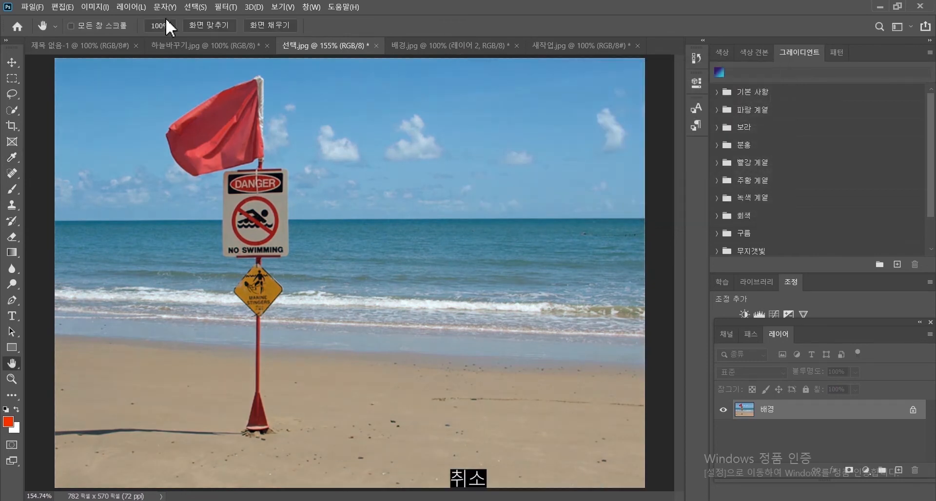
# - Preview the Black & White adjustment with its default preset on the beach photo and cancel it
pyautogui.click(96, 8)
pyautogui.moveTo(117, 35)
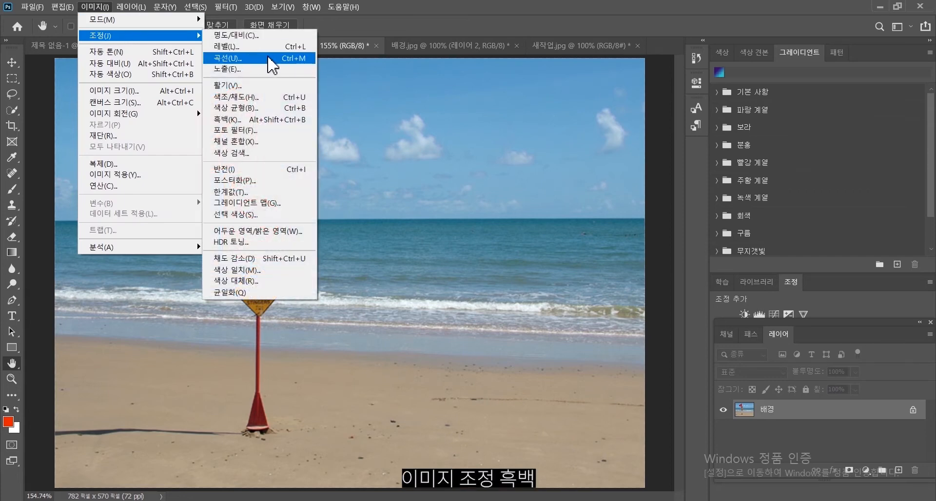
pyautogui.click(268, 121)
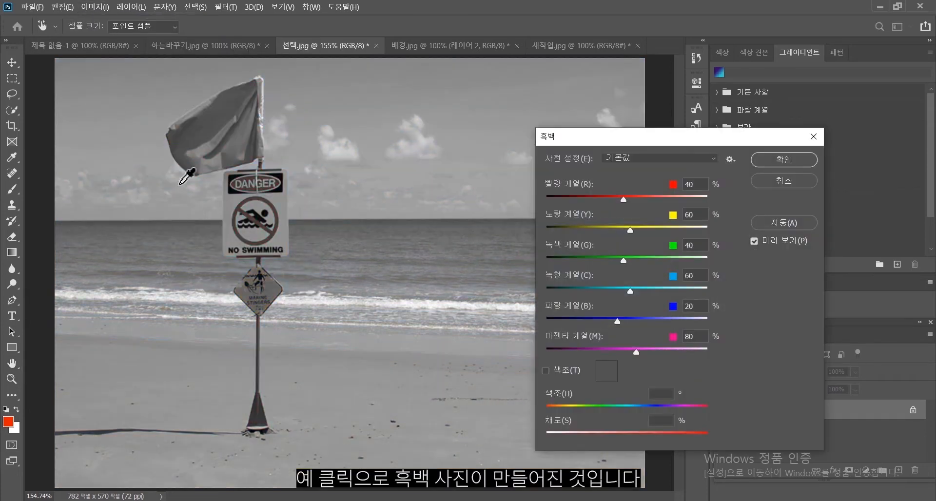
pyautogui.click(781, 181)
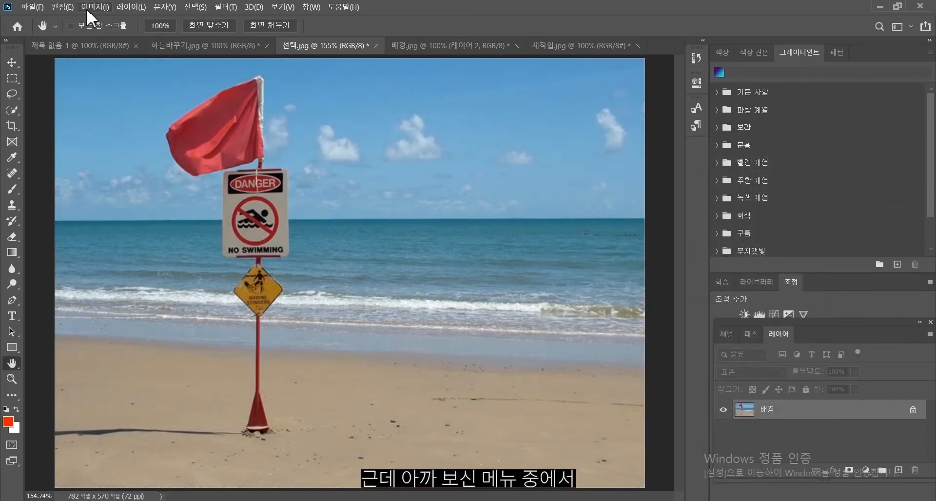
# - Try a saturation of -100 in the Vibrance adjustment on the beach photo and cancel it
pyautogui.click(88, 7)
pyautogui.moveTo(96, 40)
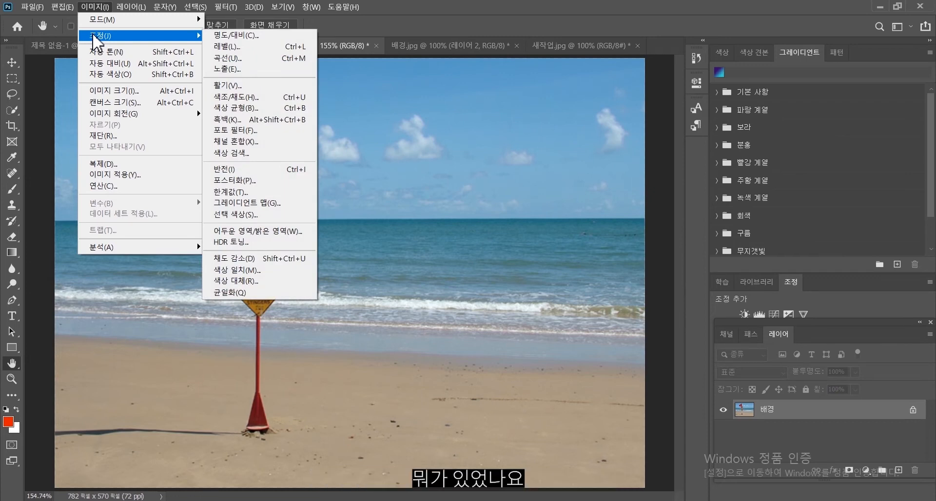
pyautogui.click(230, 85)
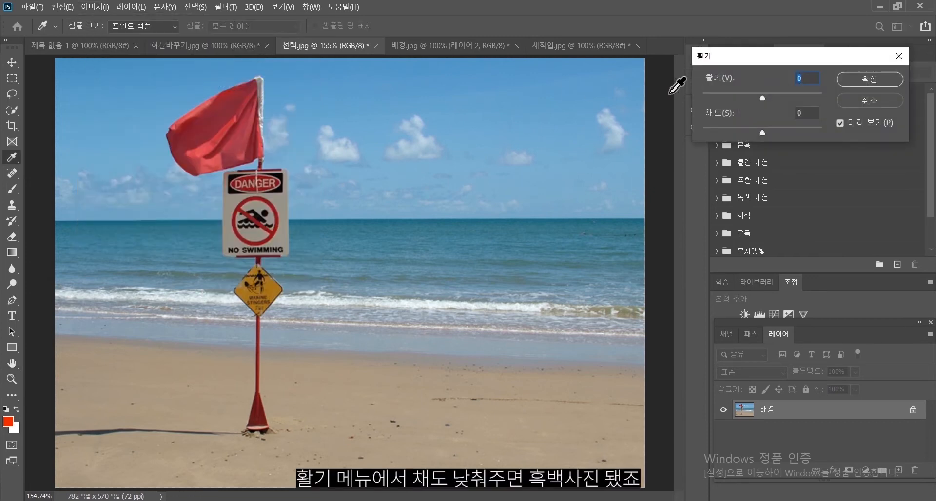
pyautogui.moveTo(759, 133); pyautogui.dragTo(664, 128)
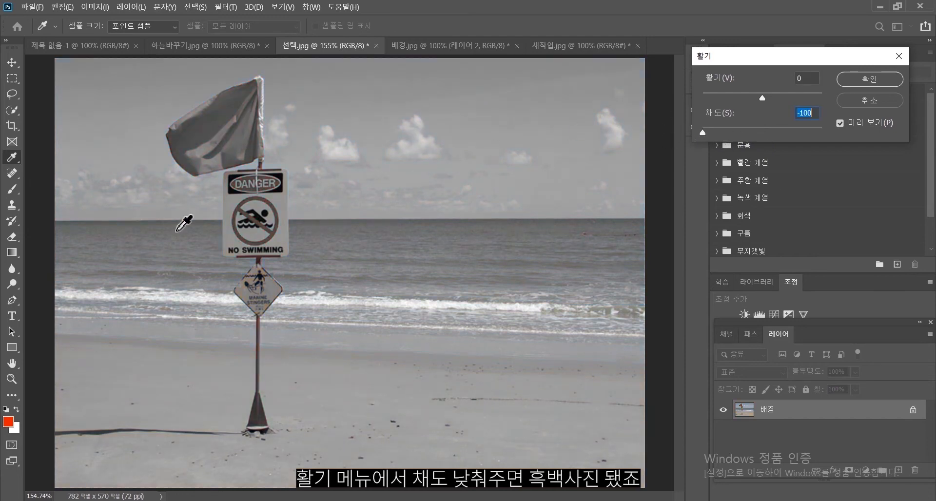
pyautogui.click(867, 99)
# - Try a saturation of -100 in the Hue/Saturation adjustment on the beach photo and cancel it
pyautogui.click(96, 7)
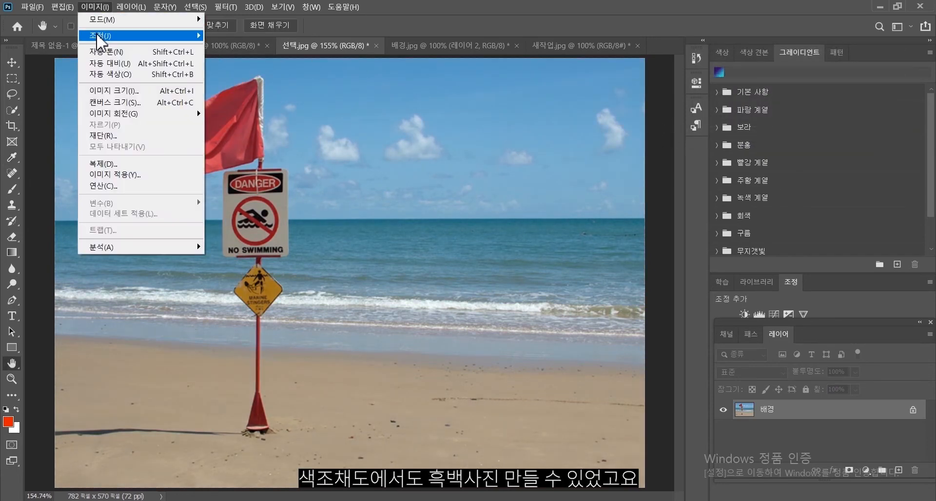
pyautogui.moveTo(103, 37)
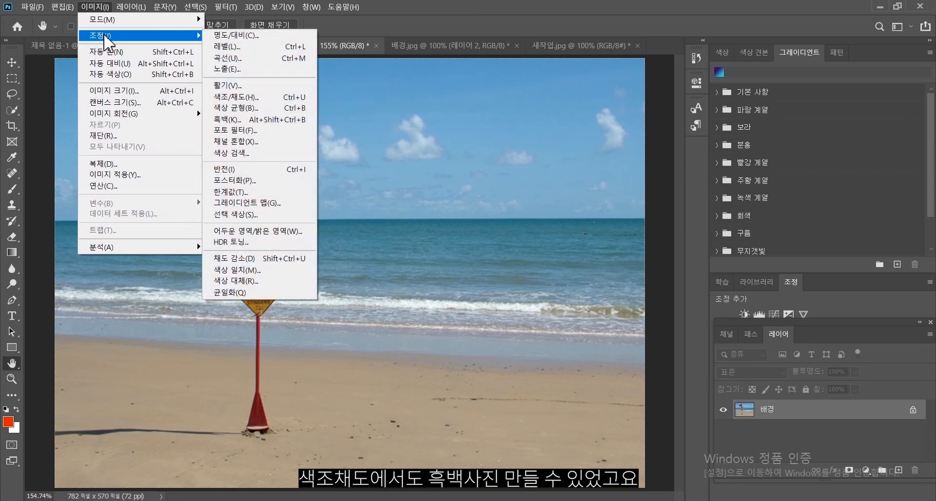
pyautogui.click(251, 99)
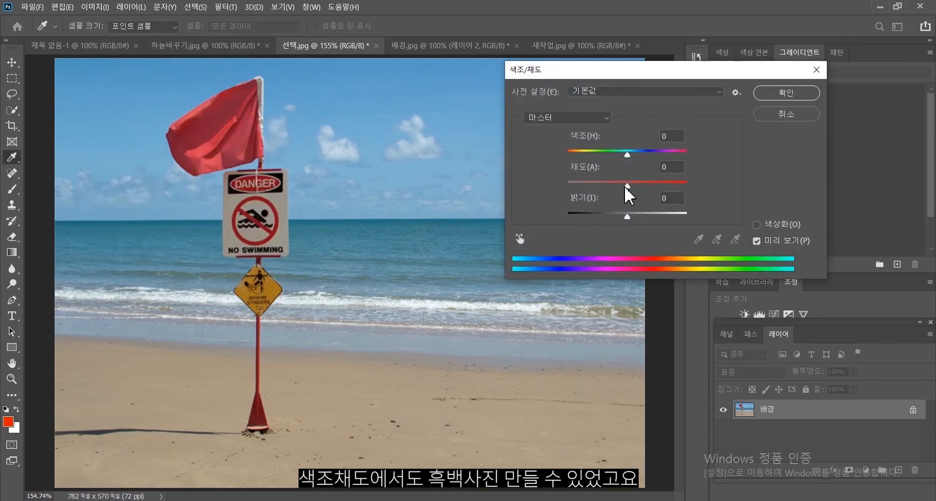
pyautogui.moveTo(626, 187); pyautogui.dragTo(507, 188)
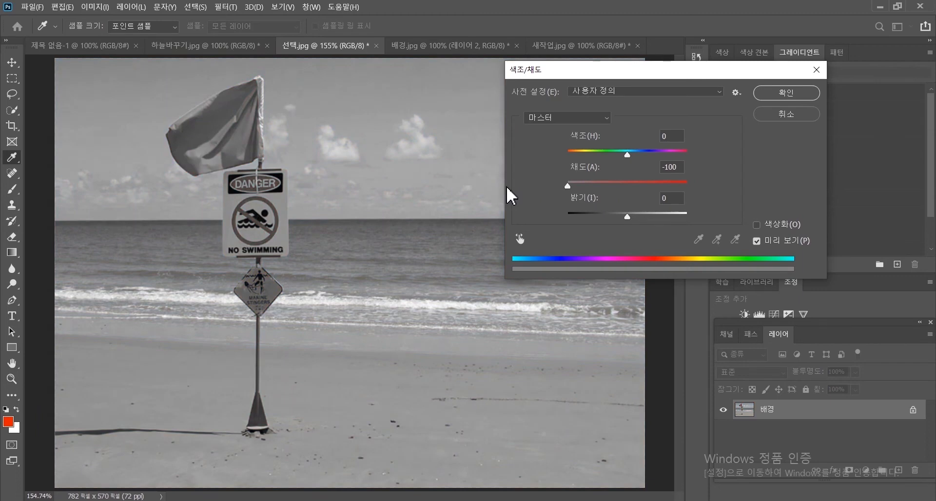
pyautogui.click(780, 117)
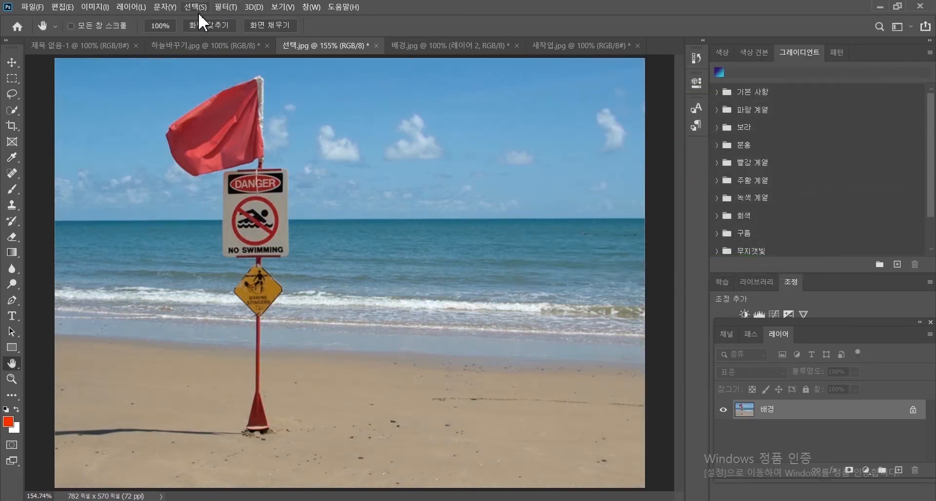
# - Try a Photo Filter on the beach photo with a custom red color and a density of 85%
pyautogui.click(88, 6)
pyautogui.moveTo(94, 35)
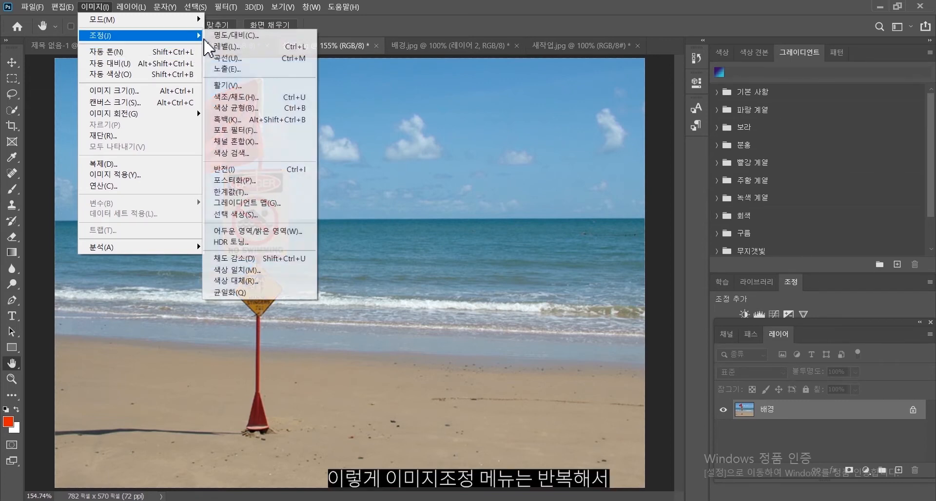
pyautogui.click(225, 120)
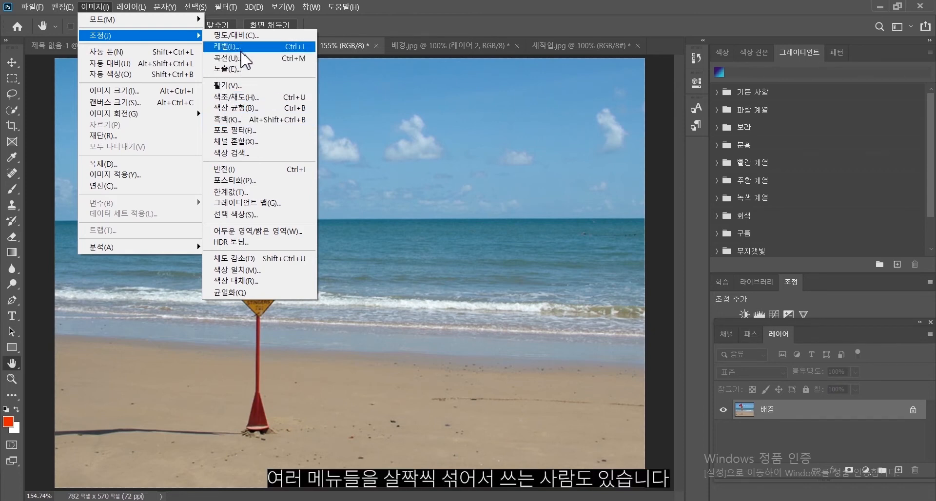
pyautogui.click(247, 130)
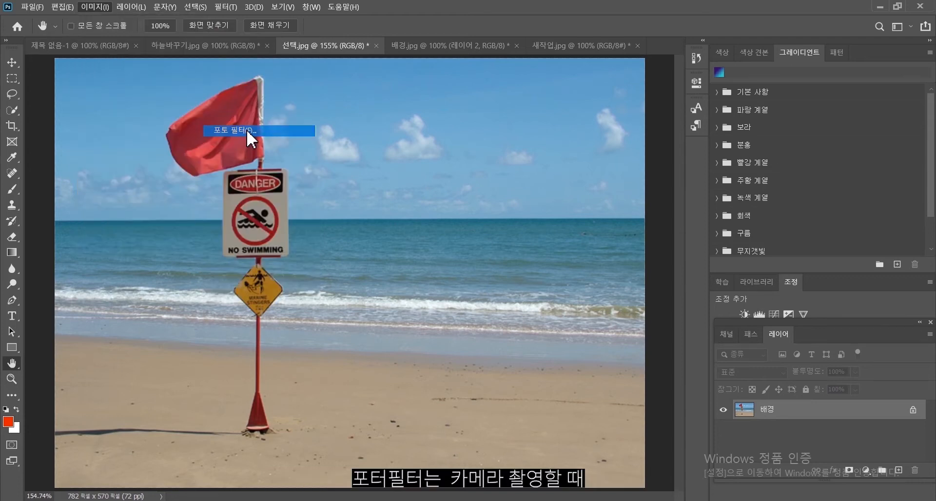
pyautogui.moveTo(417, 110); pyautogui.dragTo(655, 75)
pyautogui.click(650, 130)
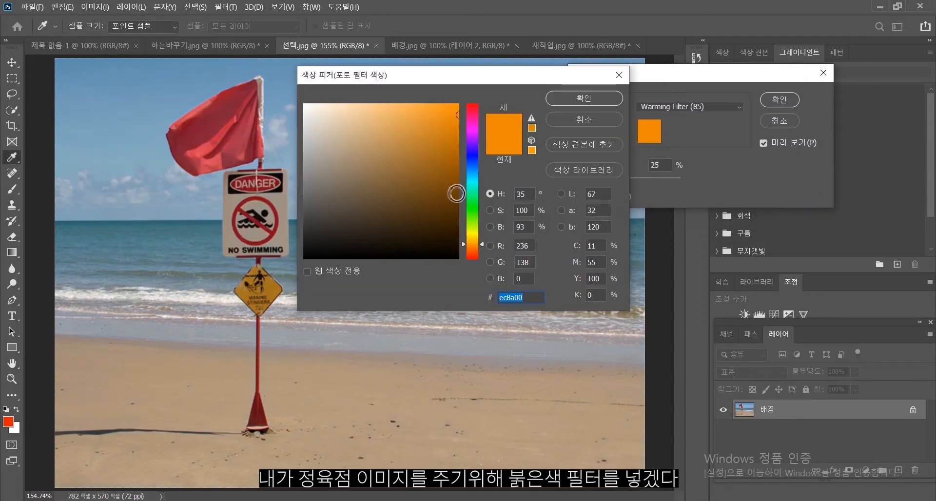
pyautogui.moveTo(473, 234); pyautogui.dragTo(479, 264)
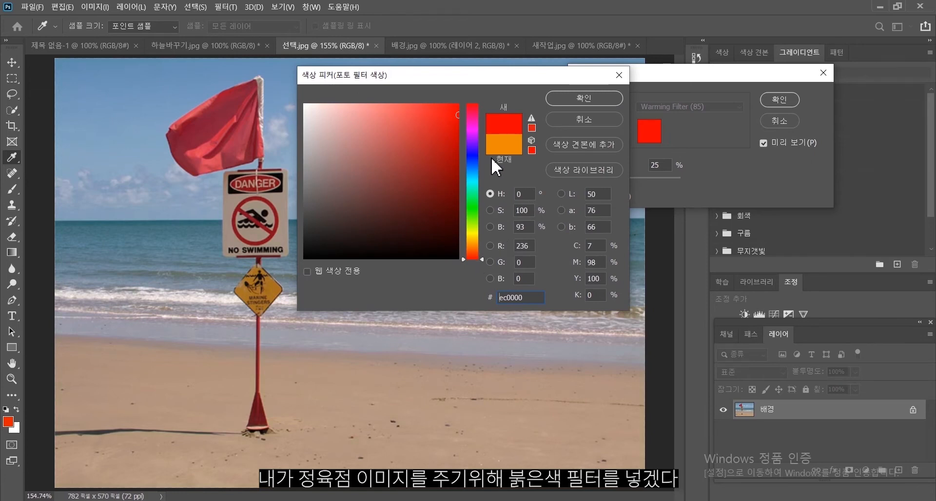
pyautogui.click(459, 104)
pyautogui.click(603, 98)
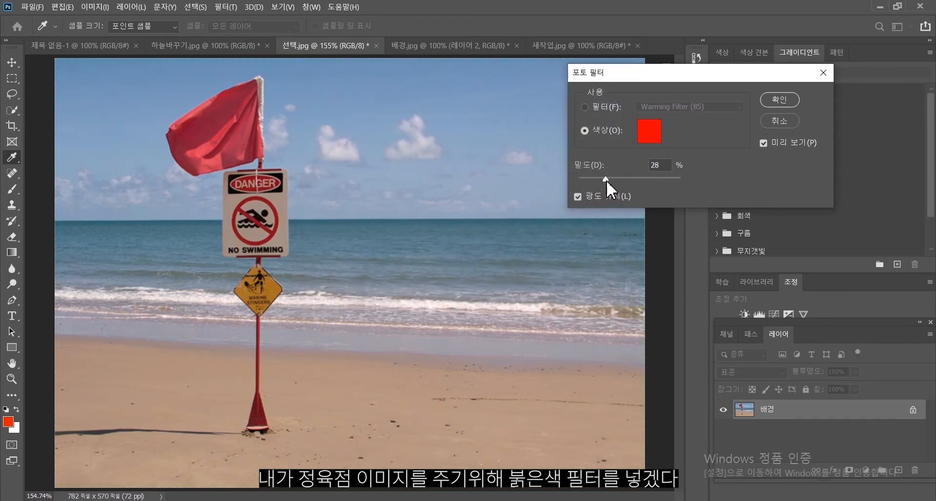
pyautogui.moveTo(606, 180); pyautogui.dragTo(666, 187)
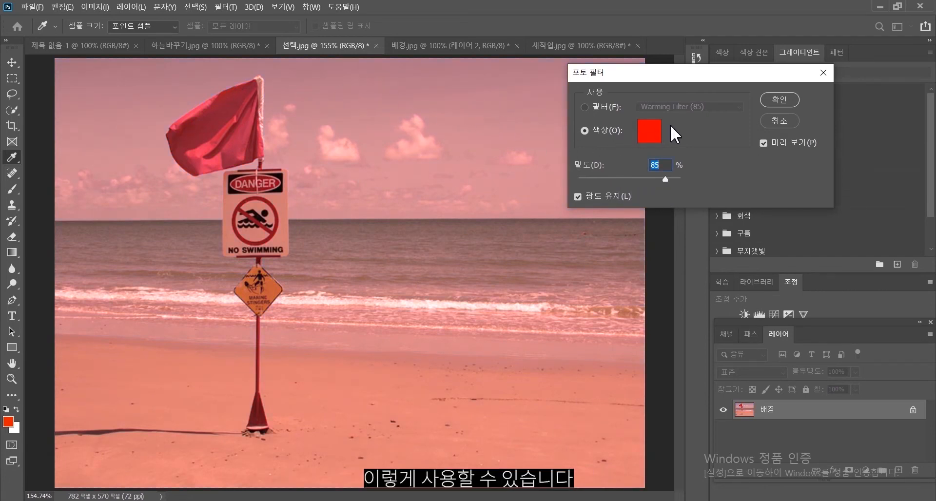
# - Try the Photo Filter presets Warming Filter (LBA), Cooling Filter (LBB) and Green on the beach photo
pyautogui.click(690, 107)
pyautogui.click(697, 122)
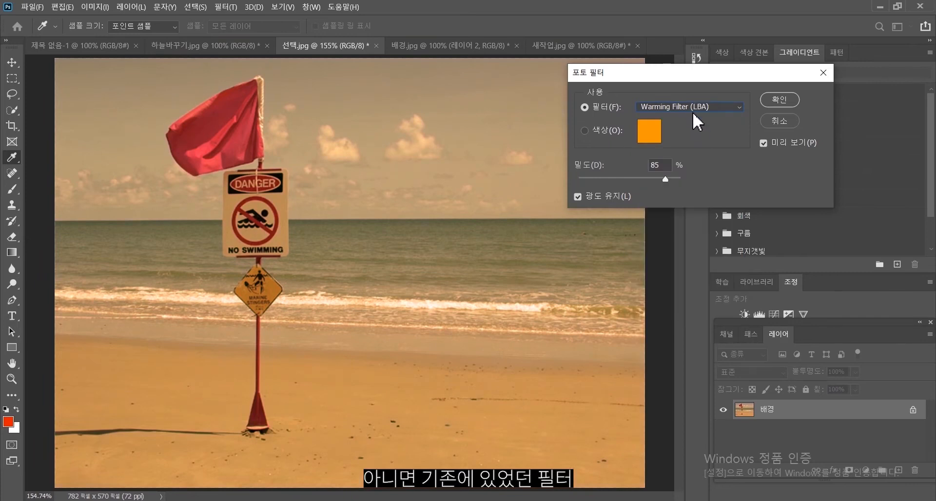
pyautogui.click(695, 107)
pyautogui.click(702, 170)
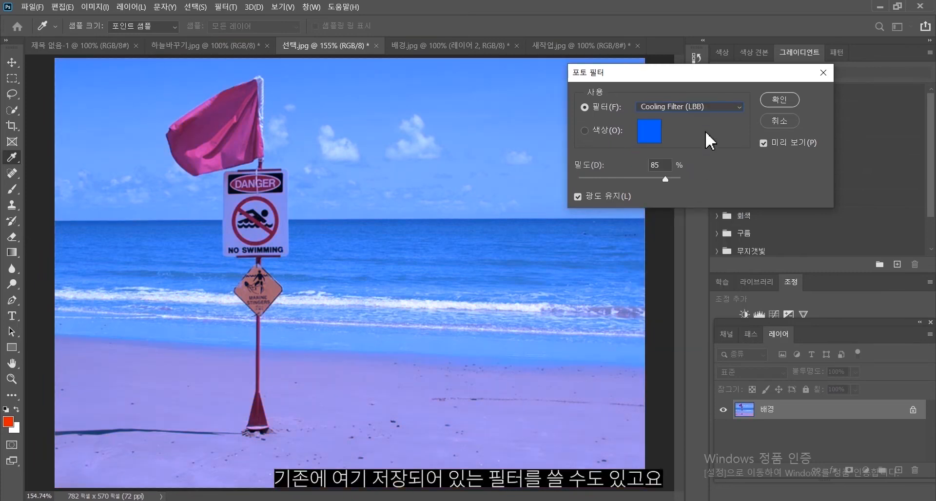
pyautogui.click(704, 107)
pyautogui.click(698, 217)
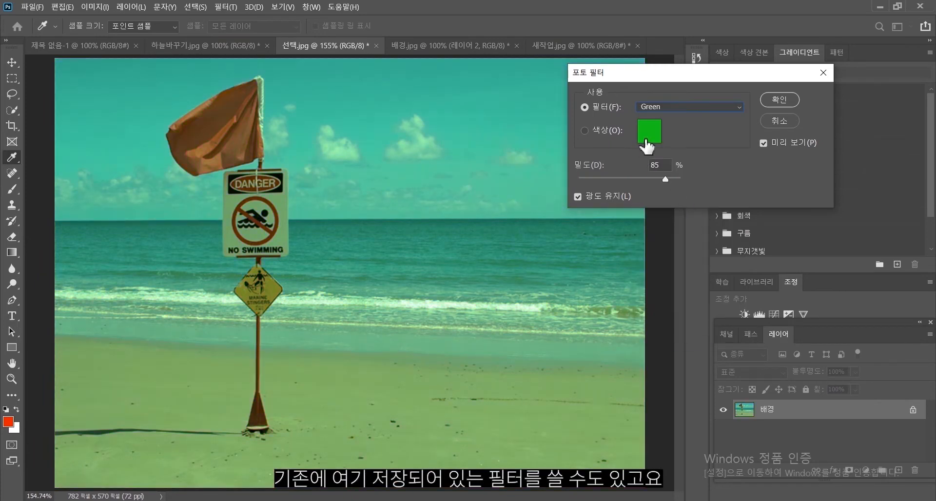
# - Try a custom blue Photo Filter color (0c17f5) at 70% density and cancel the adjustment
pyautogui.click(584, 131)
pyautogui.click(651, 134)
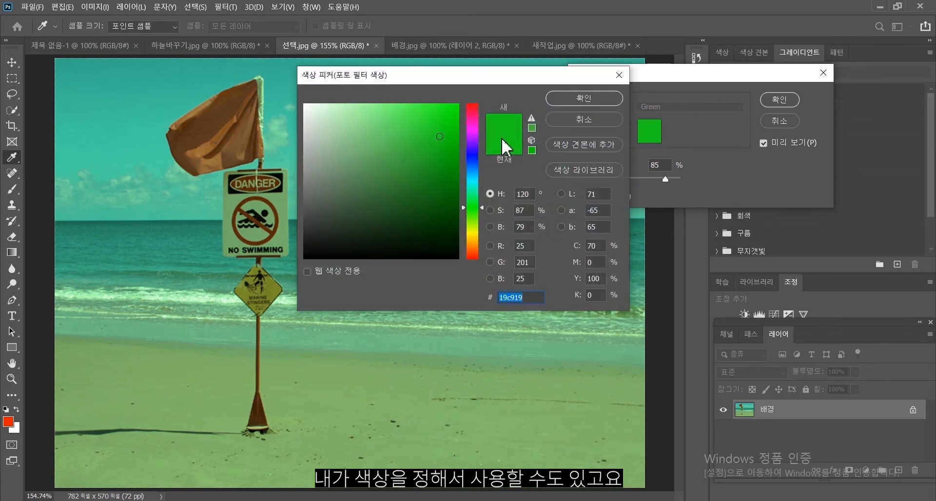
pyautogui.moveTo(473, 192); pyautogui.dragTo(473, 157)
pyautogui.click(451, 110)
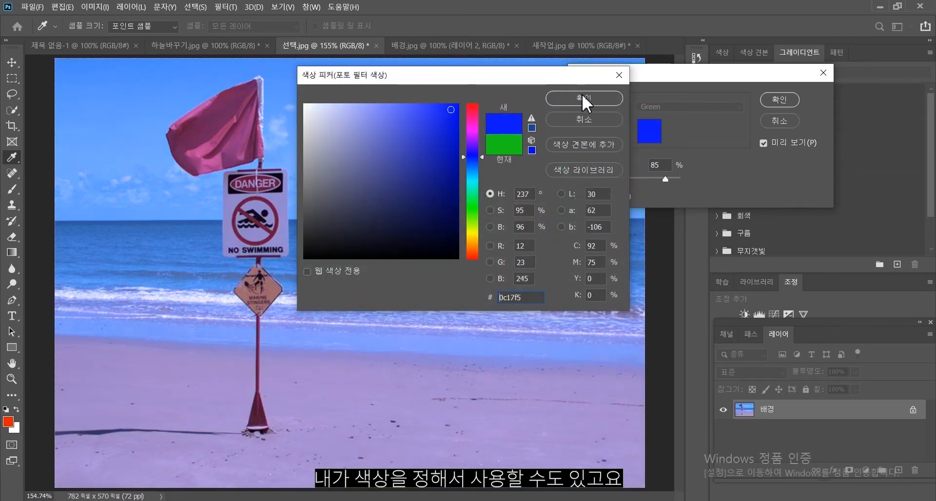
pyautogui.click(584, 99)
pyautogui.moveTo(665, 180); pyautogui.dragTo(686, 181)
pyautogui.moveTo(603, 188); pyautogui.dragTo(650, 185)
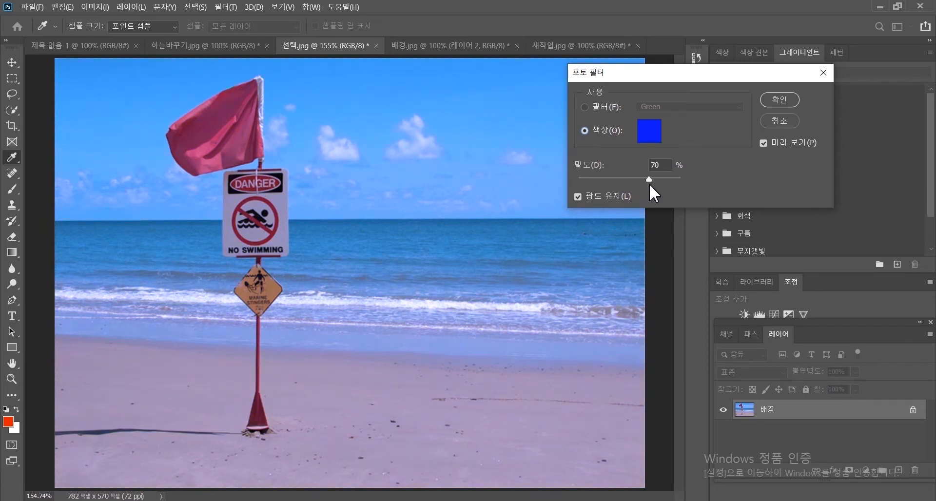
pyautogui.press('h')
pyautogui.click(779, 121)
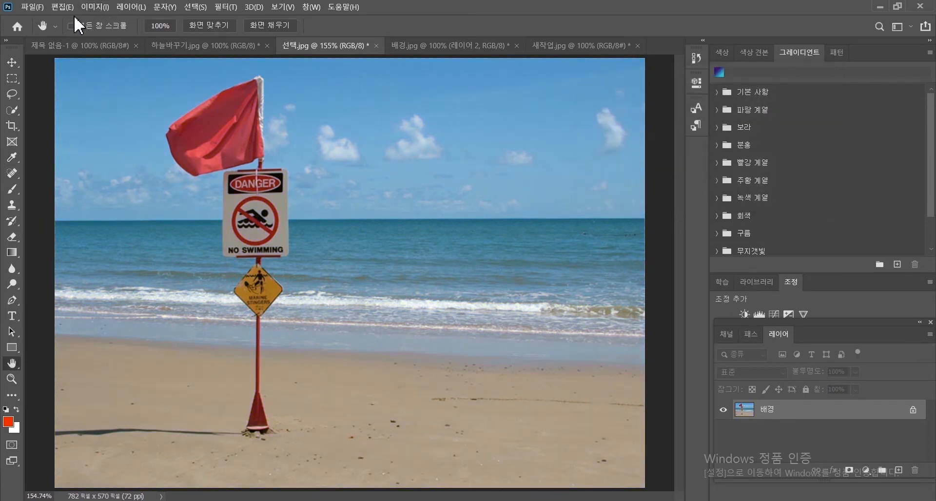
# - Open the Channel Mixer for the beach photo and review the output channel choices, keeping Red (빨강)
pyautogui.click(95, 6)
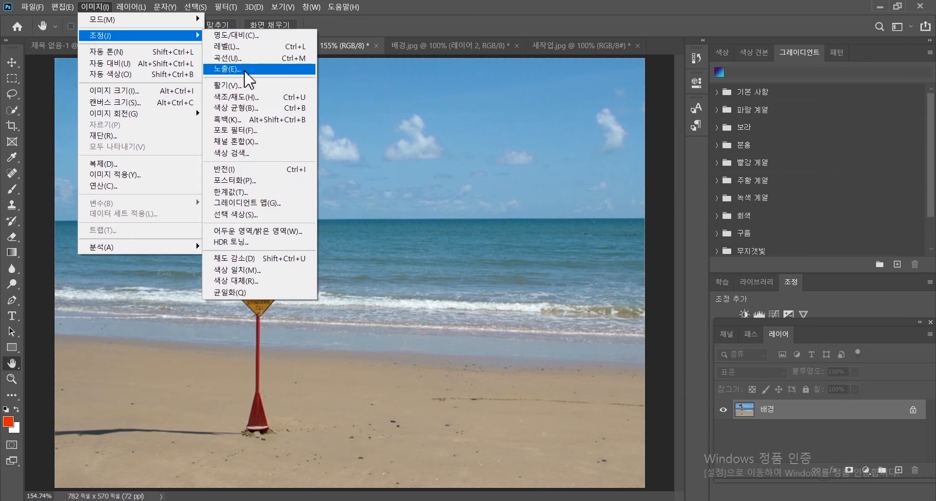
pyautogui.moveTo(109, 40)
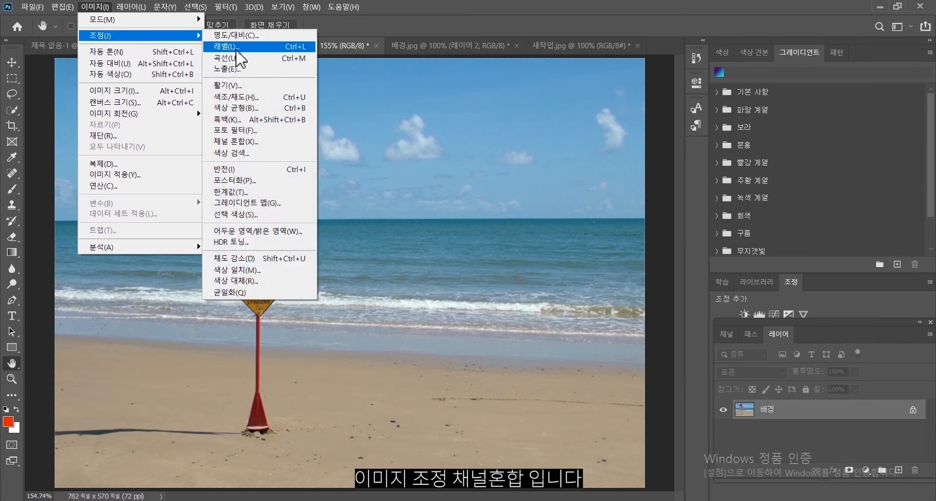
pyautogui.click(250, 141)
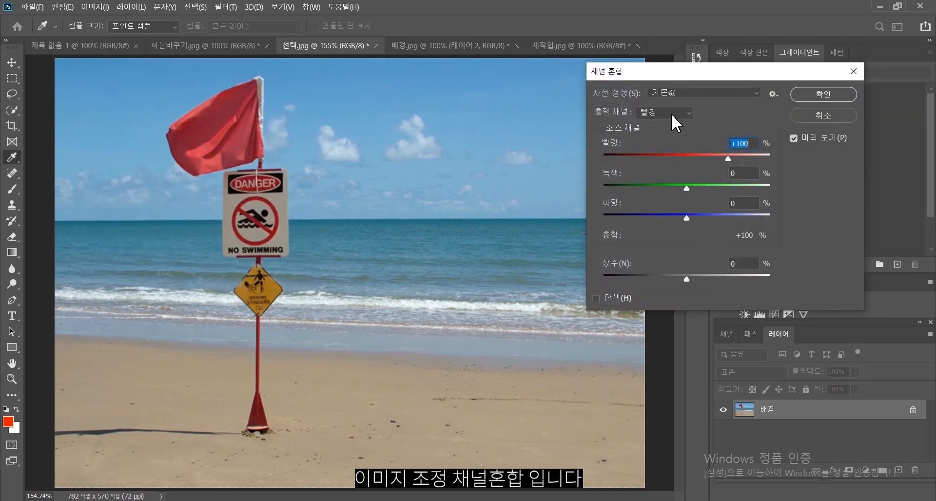
pyautogui.click(651, 113)
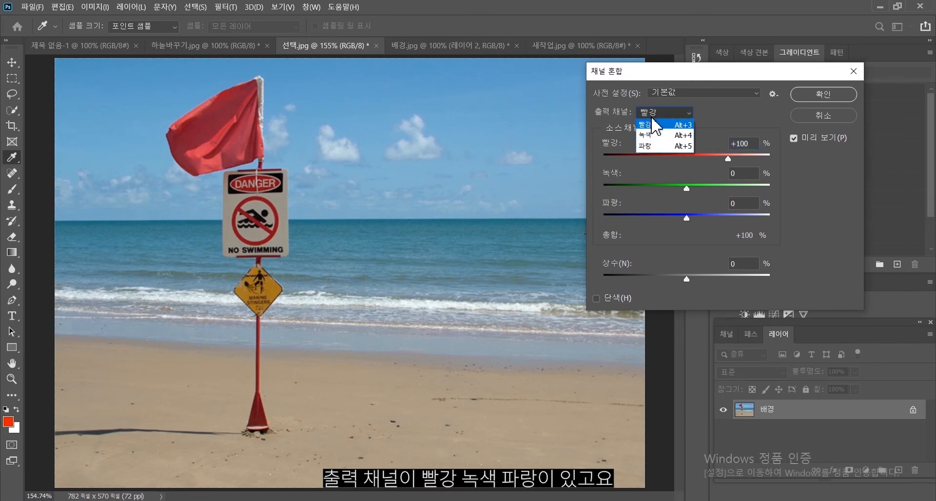
pyautogui.click(649, 126)
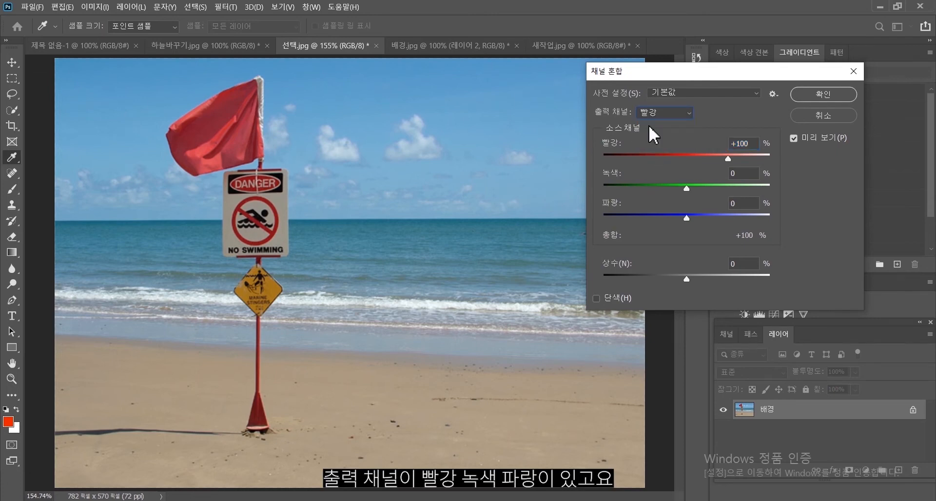
pyautogui.click(672, 115)
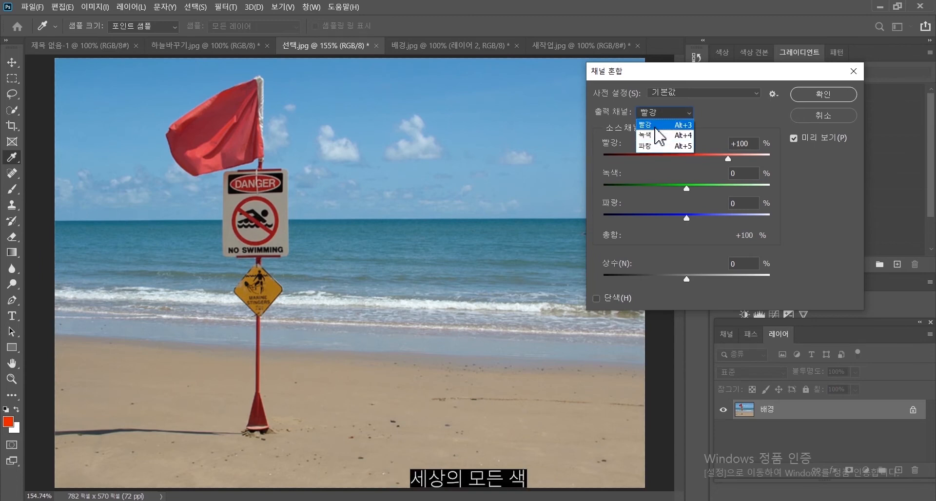
pyautogui.click(657, 124)
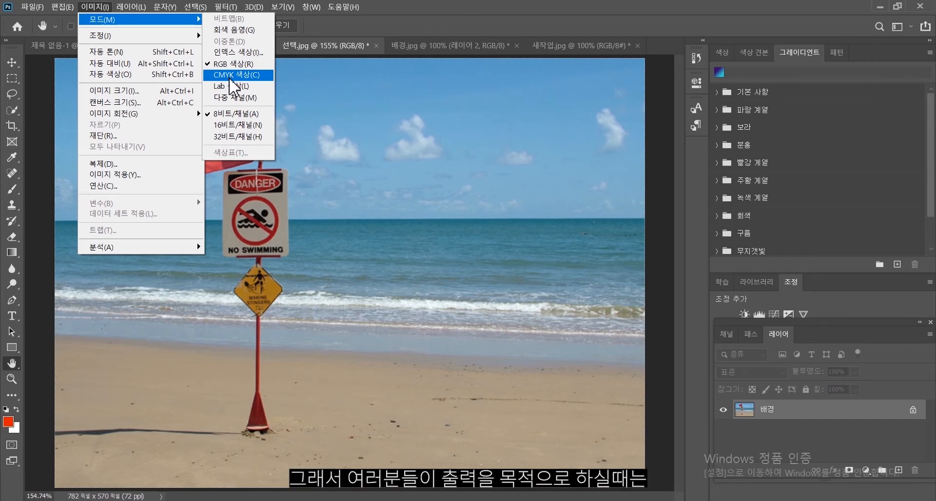
# - Try converting the beach photo to CMYK Color mode, undo the conversion and check the active color mode
pyautogui.click(228, 77)
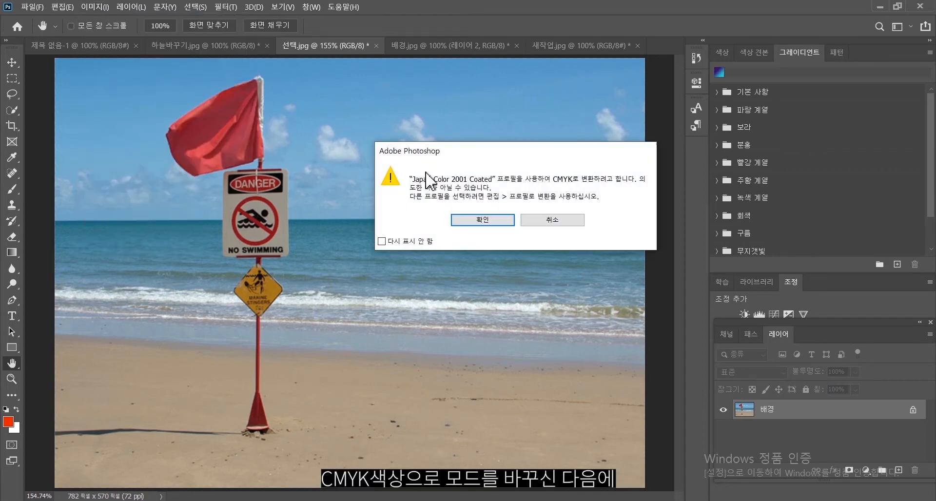
pyautogui.click(487, 221)
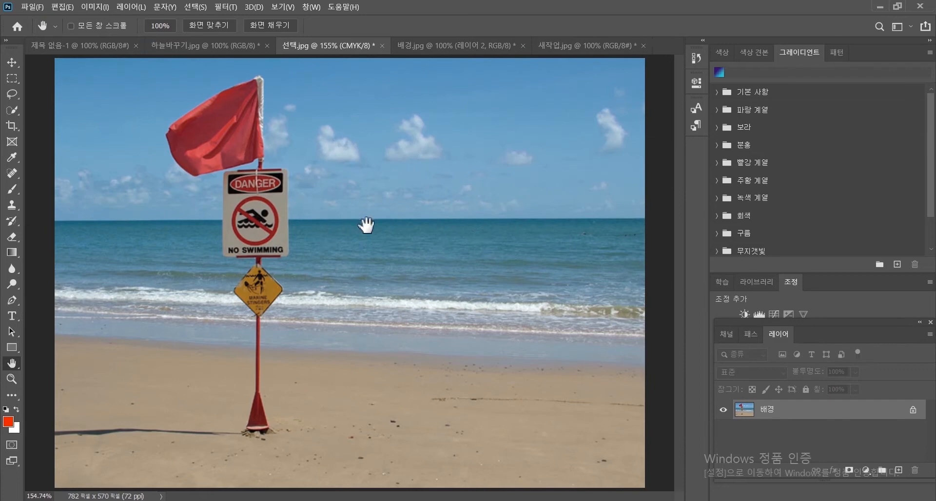
pyautogui.hotkey('ctrl', 'z')
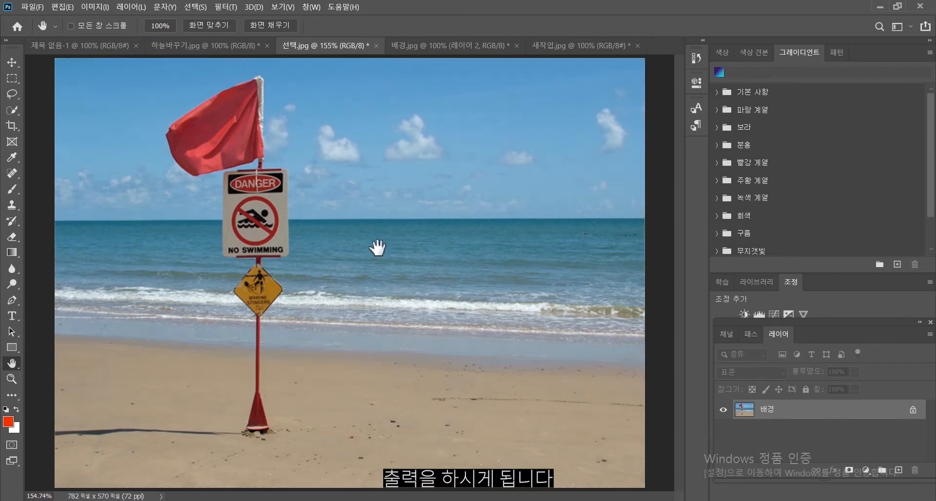
pyautogui.click(103, 8)
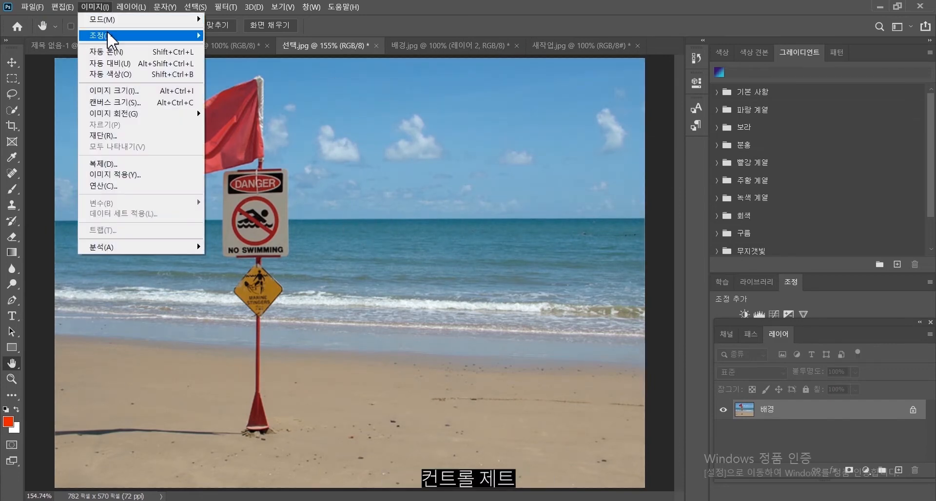
pyautogui.moveTo(111, 39)
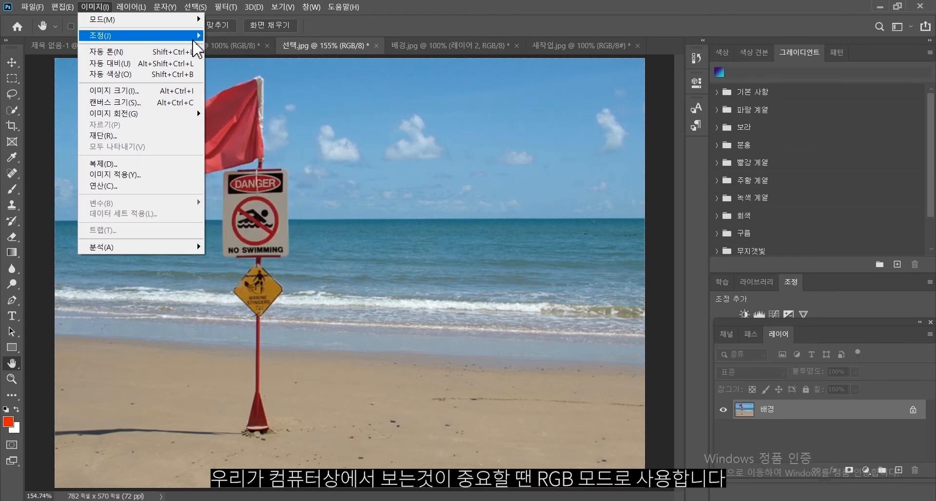
pyautogui.moveTo(195, 21)
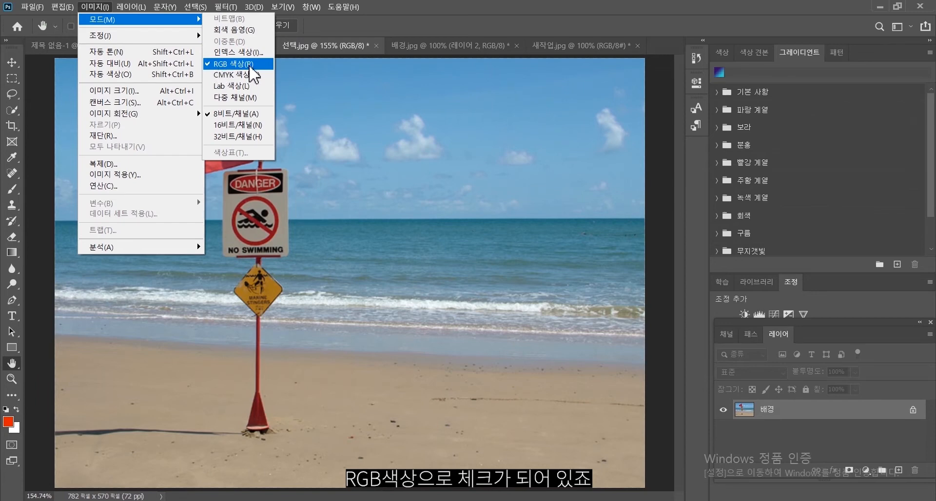
# - Open Color Lookup for the beach photo and try the 3DLUT files FuturisticBleak.3DL, Kodak 5205 Fuji 3510 and filmstock_50.3dl
pyautogui.click(104, 8)
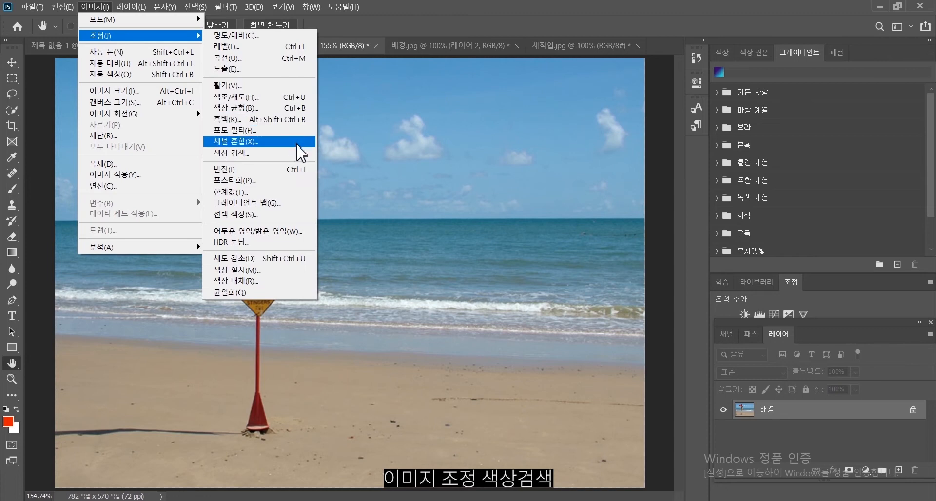
pyautogui.click(305, 152)
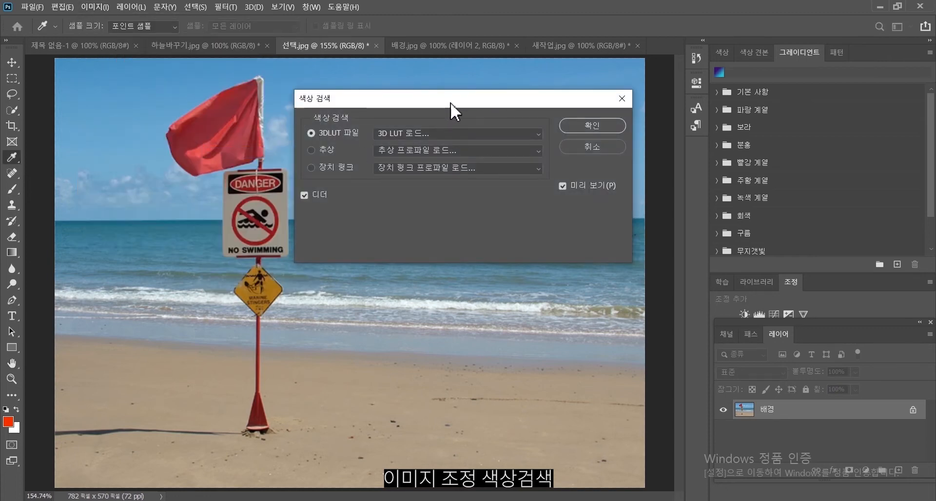
pyautogui.moveTo(451, 103); pyautogui.dragTo(551, 98)
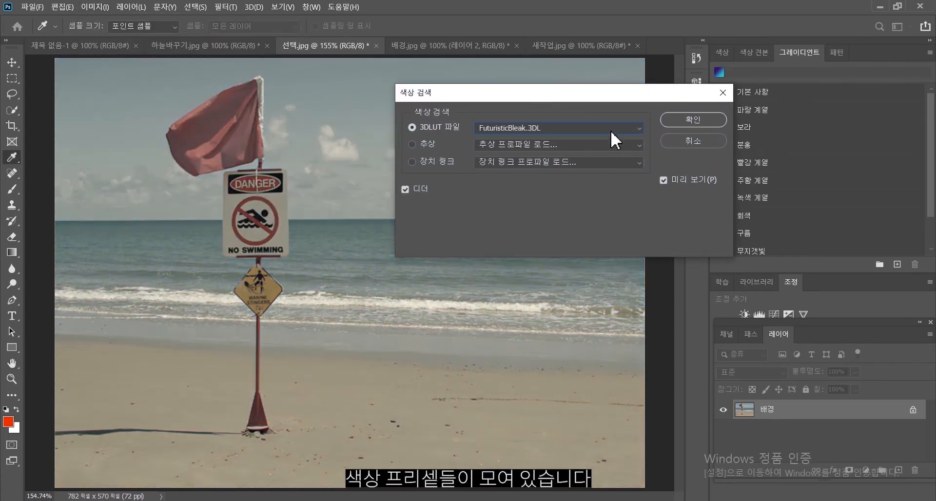
pyautogui.scroll(-2, 611, 131)
pyautogui.click(580, 129)
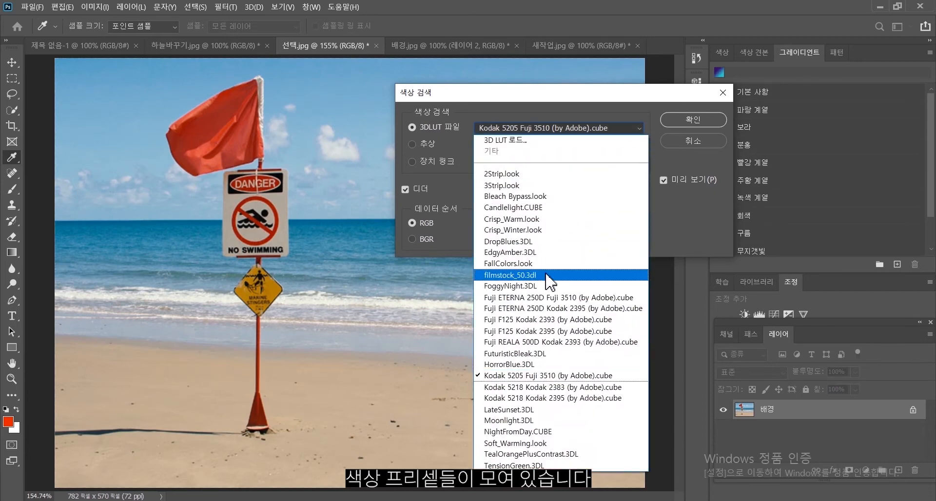
pyautogui.click(546, 276)
# - Try the 3DLUT files Fuji ETERNA 250D Fuji 3510, Fuji F125 Kodak 2393 and Fuji F125 Kodak 2395 on the beach photo
pyautogui.click(595, 126)
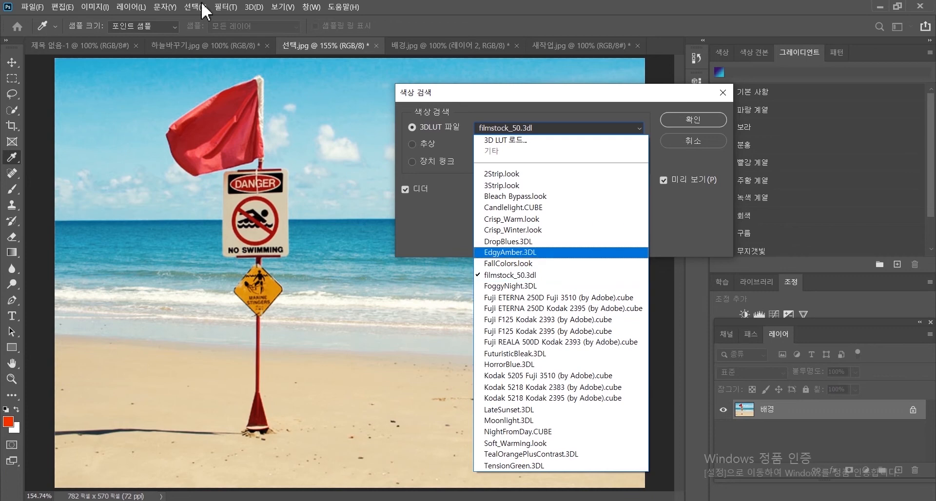
pyautogui.click(589, 298)
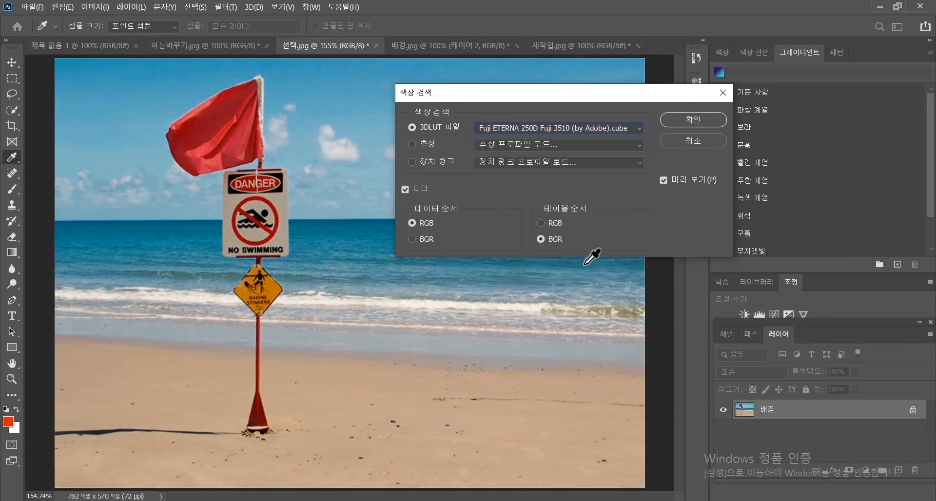
pyautogui.click(634, 128)
pyautogui.click(576, 317)
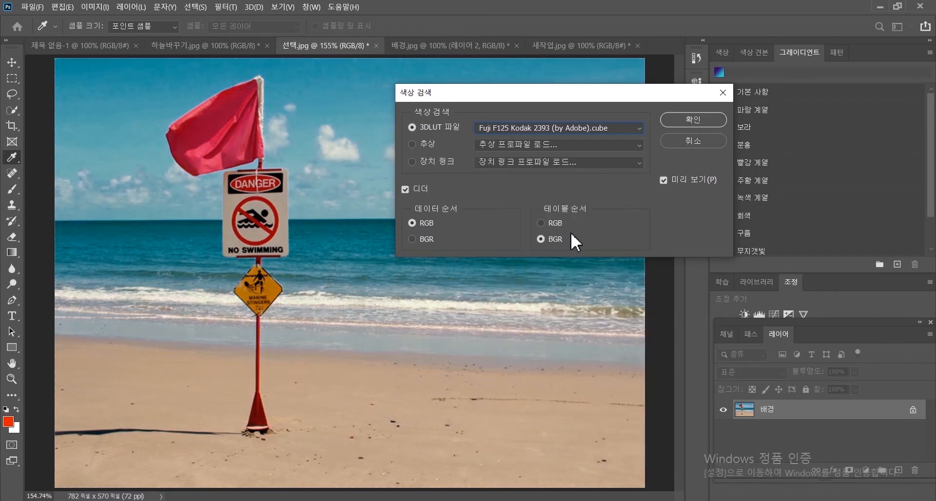
pyautogui.click(605, 128)
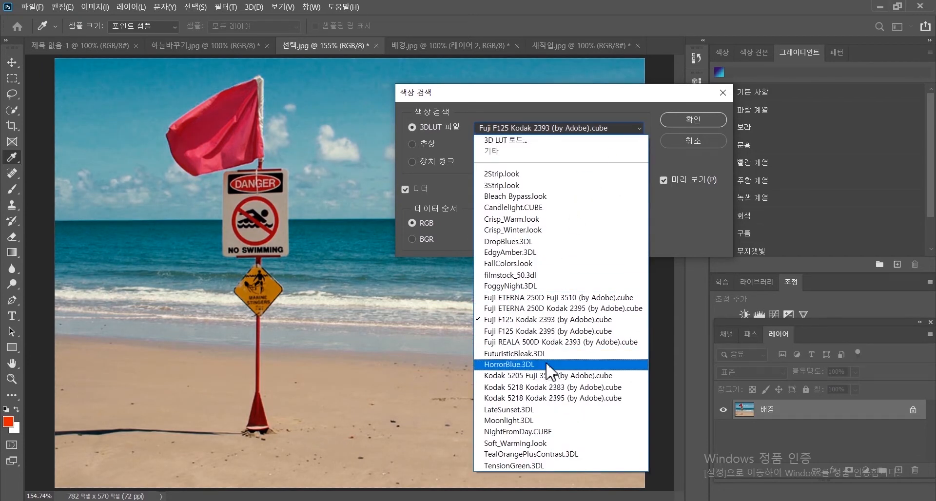
pyautogui.click(545, 331)
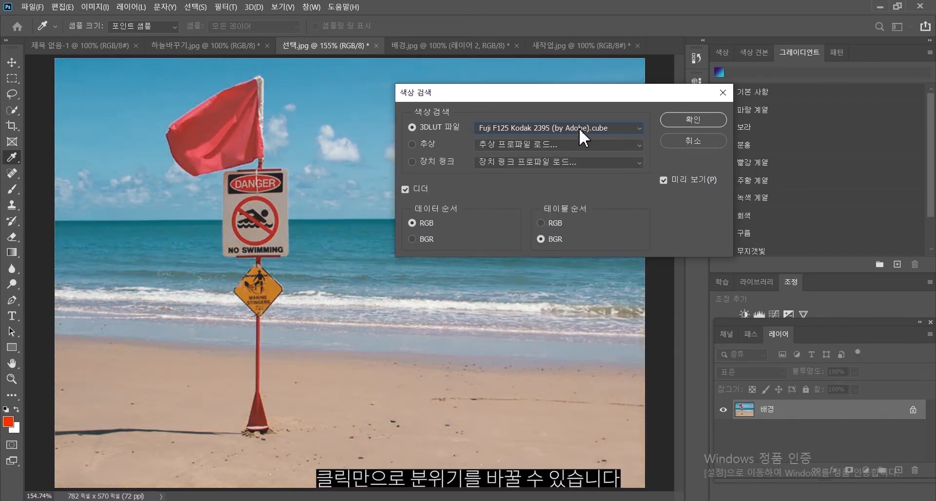
# - Try the 3DLUT files FuturisticBleak.3DL, Kodak 5218 Kodak 2395, LateSunset.3DL and Bleach Bypass.look, and cancel Color Lookup
pyautogui.click(578, 128)
pyautogui.click(534, 353)
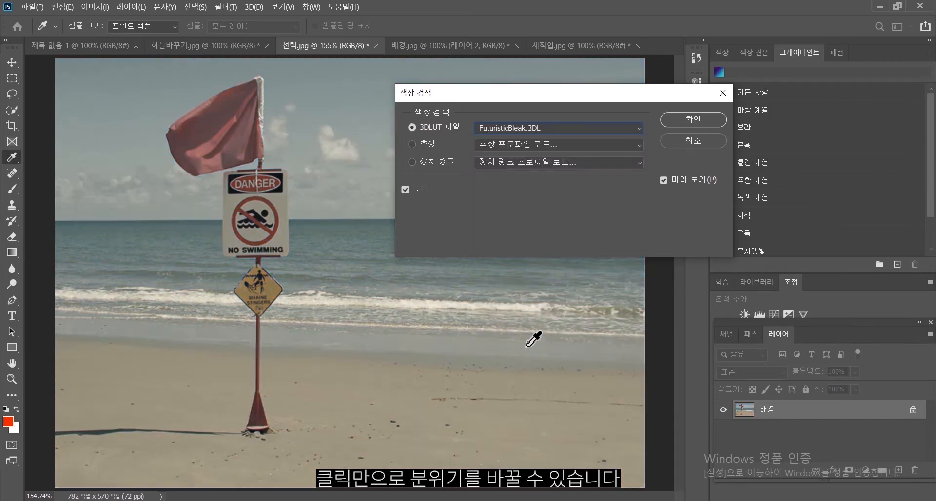
pyautogui.click(561, 128)
pyautogui.click(541, 390)
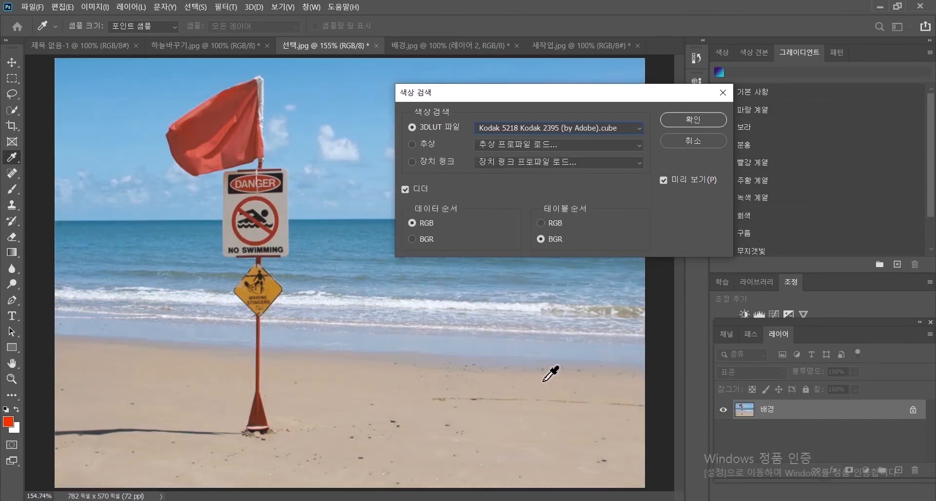
pyautogui.click(606, 129)
pyautogui.click(549, 413)
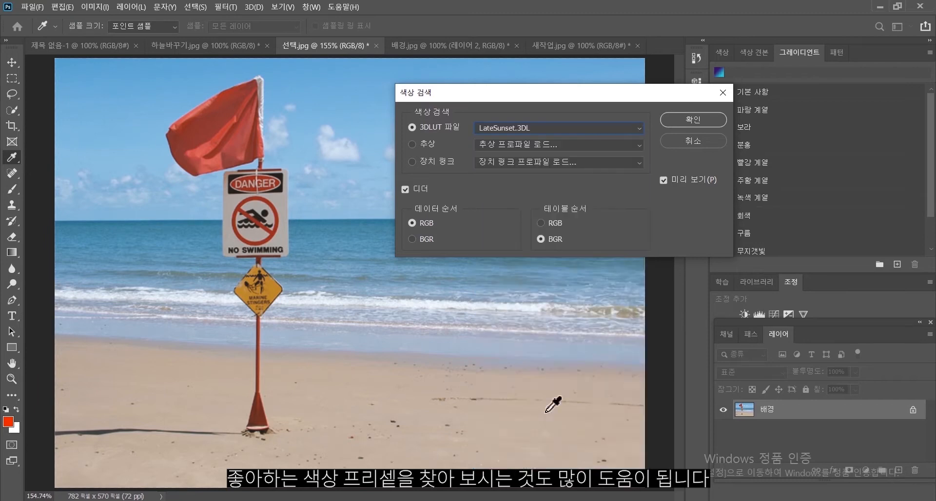
pyautogui.click(593, 132)
pyautogui.click(556, 191)
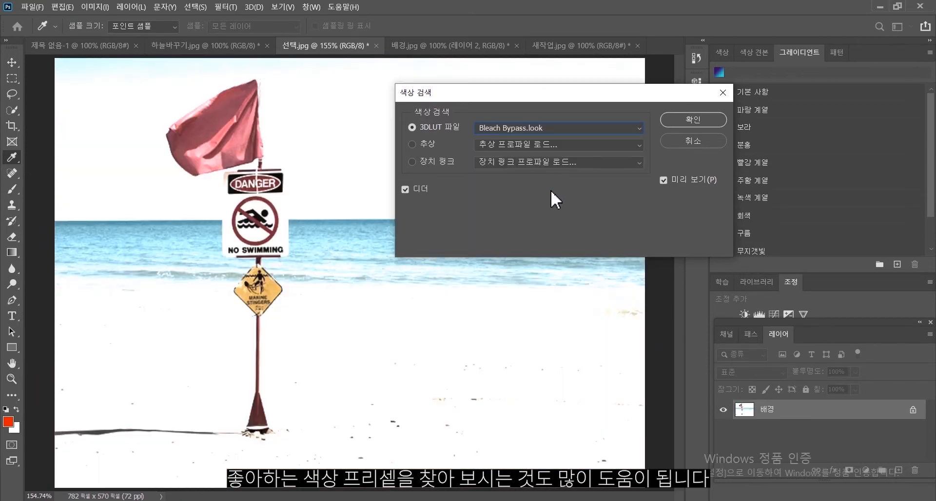
pyautogui.click(580, 130)
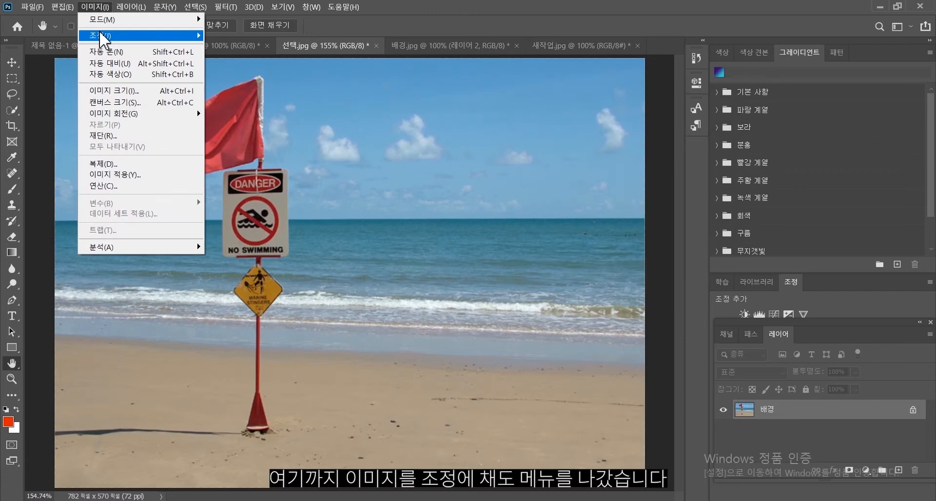
# - Try inverting the beach photo with a 4-level Posterize preview, cancel Posterize and undo the inversion
pyautogui.moveTo(104, 39)
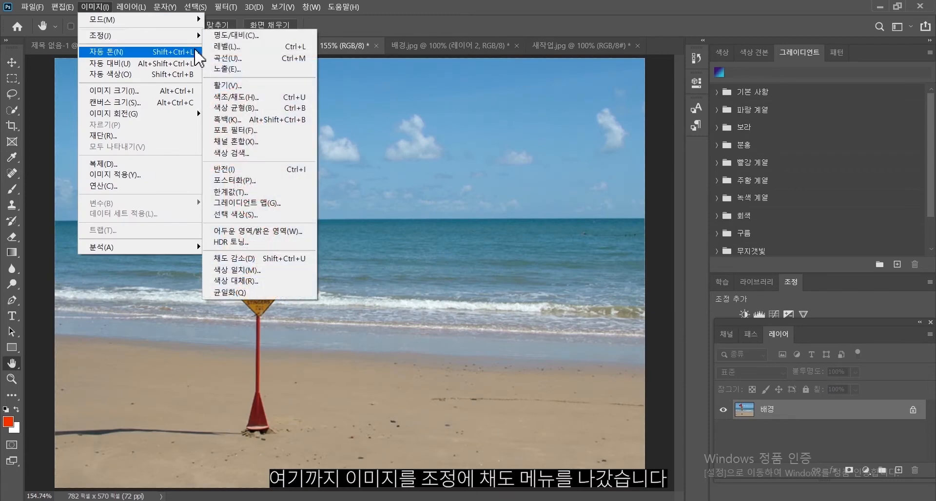
pyautogui.click(253, 174)
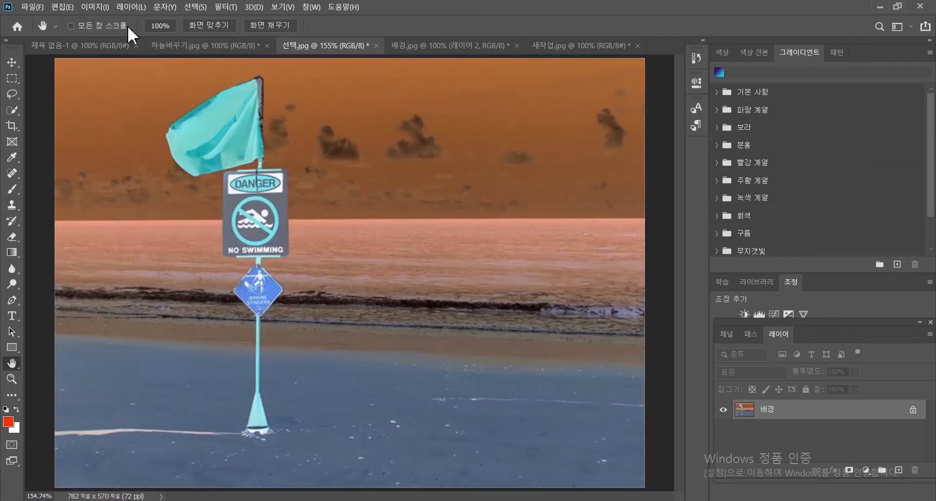
pyautogui.click(99, 11)
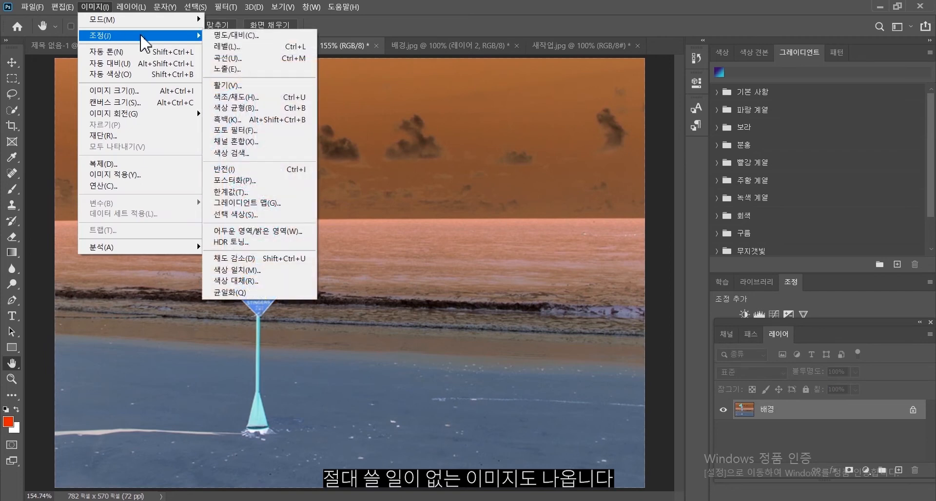
pyautogui.click(229, 180)
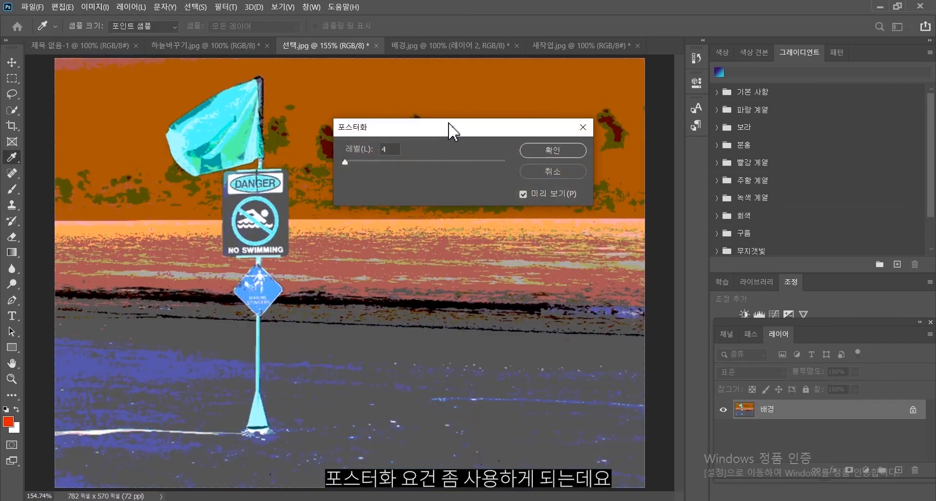
pyautogui.moveTo(443, 127); pyautogui.dragTo(607, 91)
pyautogui.click(714, 132)
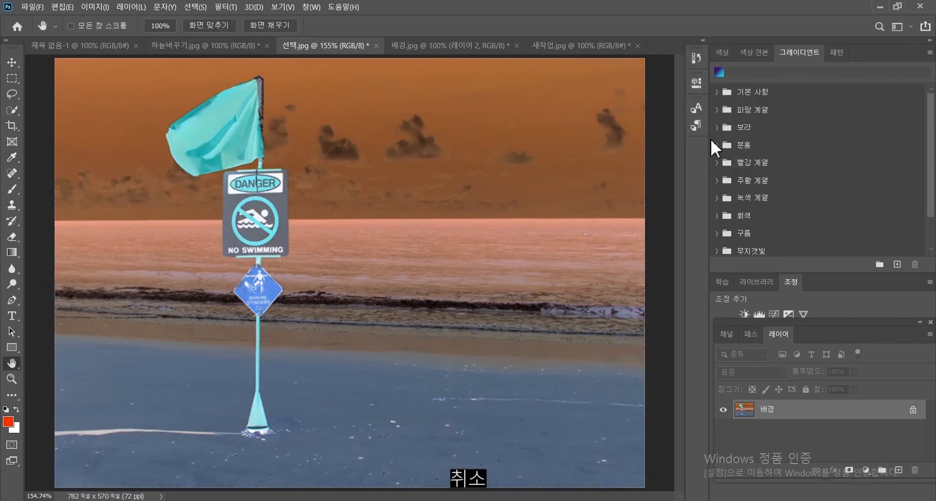
pyautogui.hotkey('ctrl', 'z')
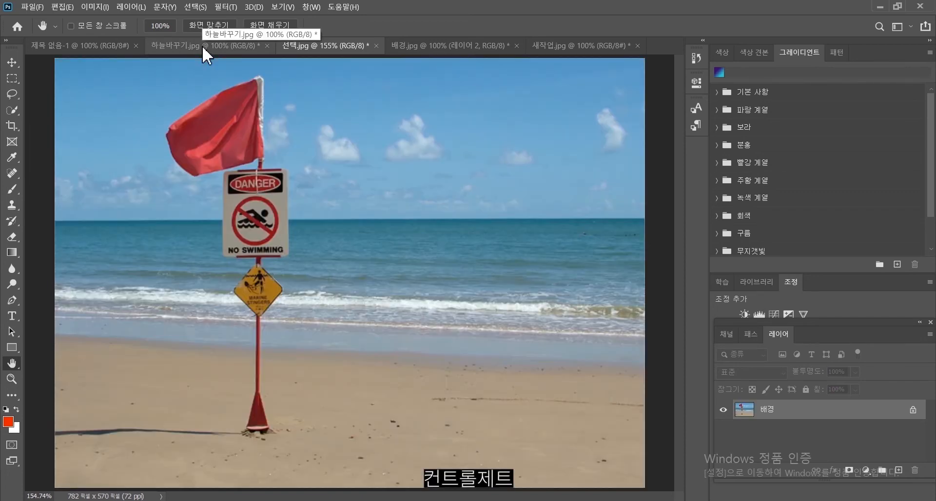
# - Posterize the beach photo to 2 levels, comparing it with the 4-level preview
pyautogui.click(95, 7)
pyautogui.moveTo(189, 36)
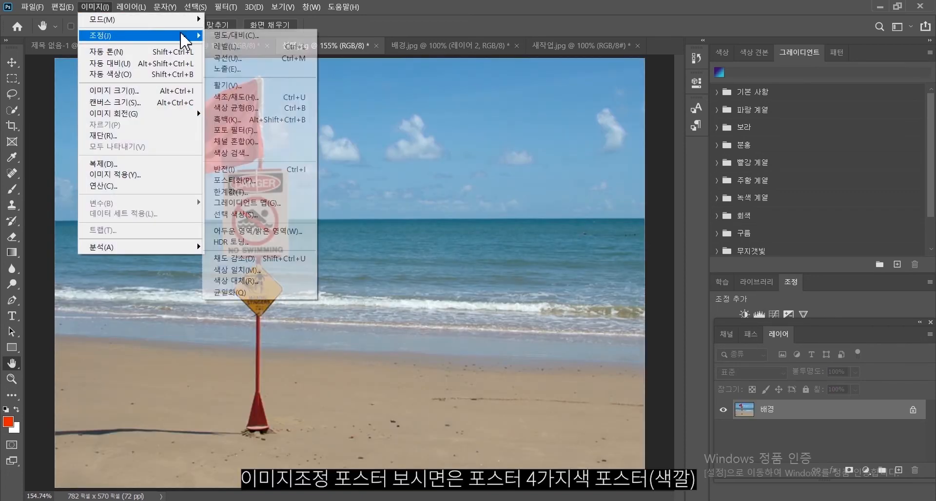
pyautogui.click(229, 180)
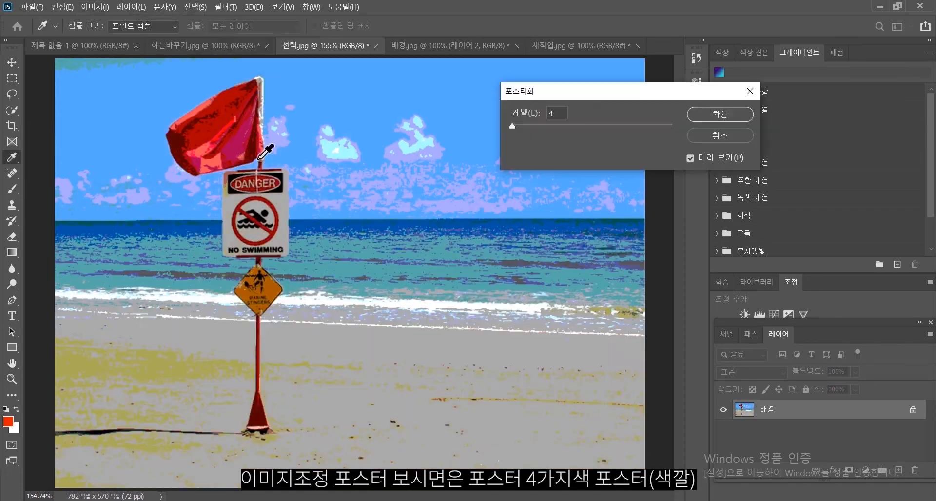
pyautogui.moveTo(601, 93); pyautogui.dragTo(727, 111)
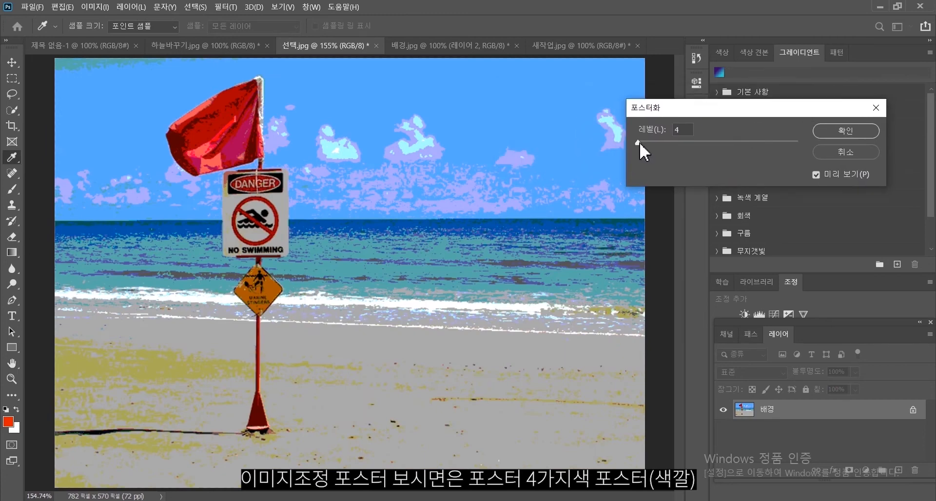
pyautogui.doubleClick(686, 129)
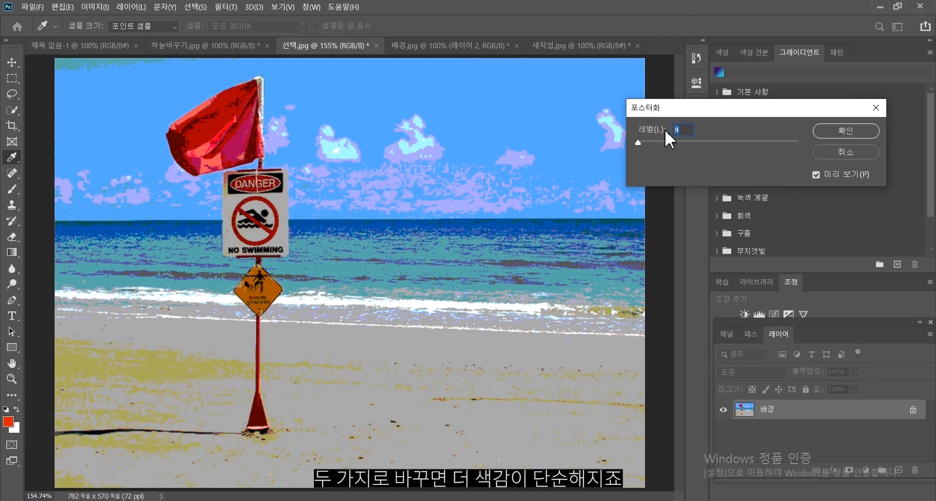
pyautogui.write('2')
pyautogui.press('Return')
pyautogui.press('h')
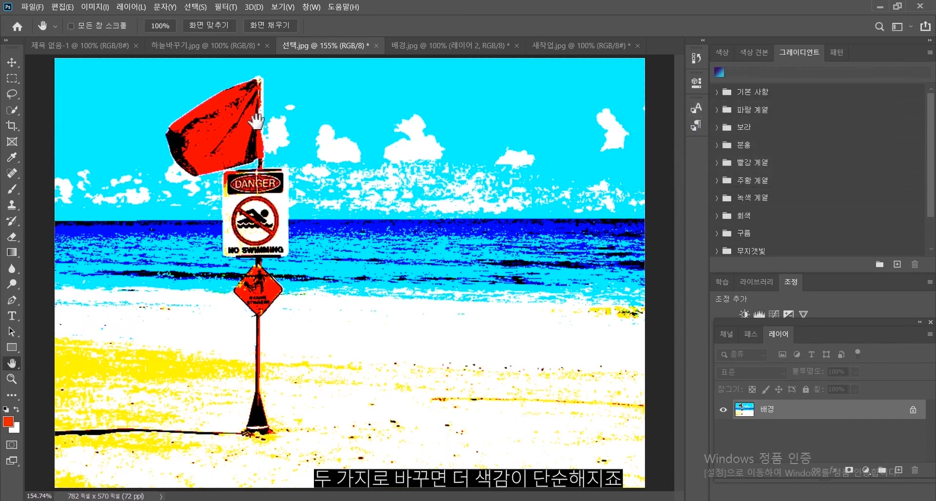
# - Reopen Posterize for the beach photo, try a level of 1 and dismiss the range message
pyautogui.click(102, 7)
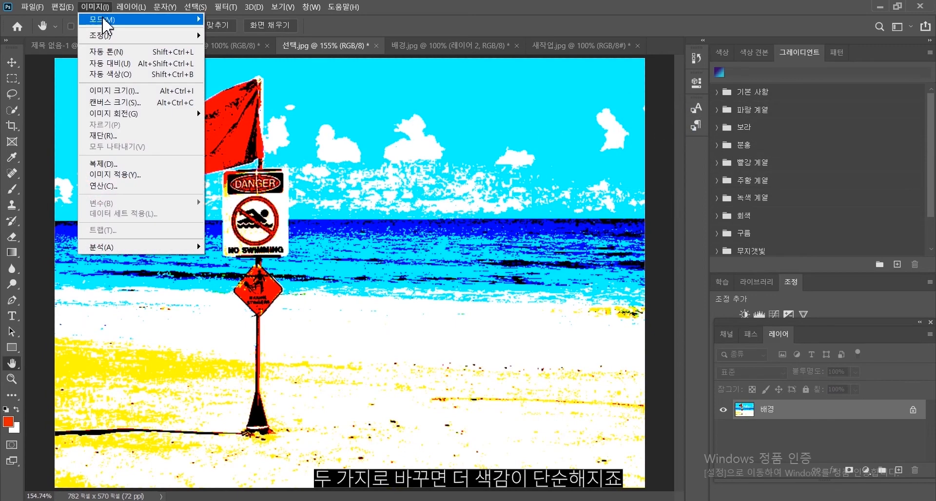
pyautogui.moveTo(106, 35)
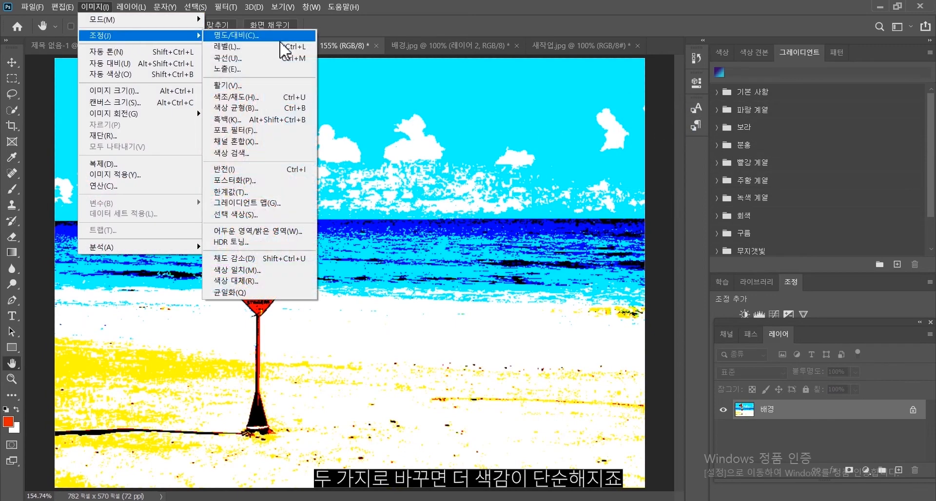
pyautogui.click(313, 181)
pyautogui.moveTo(682, 129); pyautogui.dragTo(642, 119)
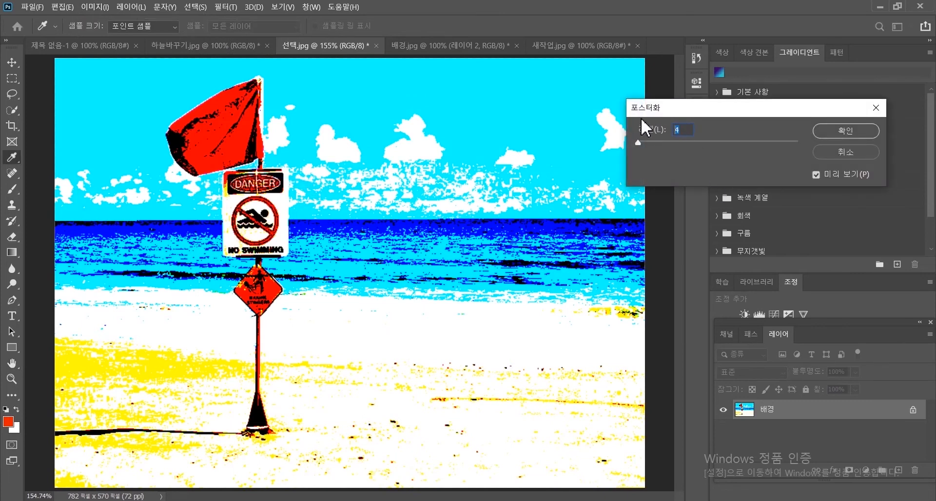
pyautogui.write('1')
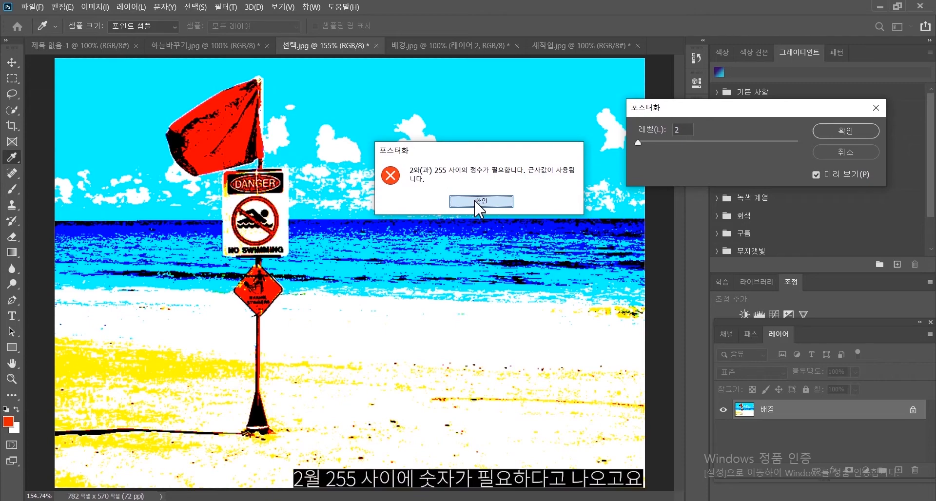
pyautogui.click(480, 202)
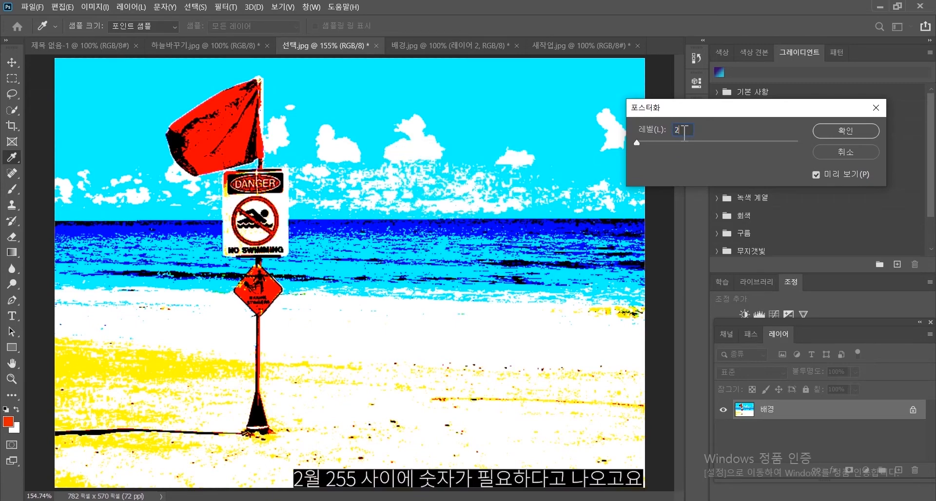
# - Compare Posterize levels of 201, 50 and 2 on the beach photo and cancel the adjustment
pyautogui.write('4')
pyautogui.moveTo(648, 141); pyautogui.dragTo(723, 142)
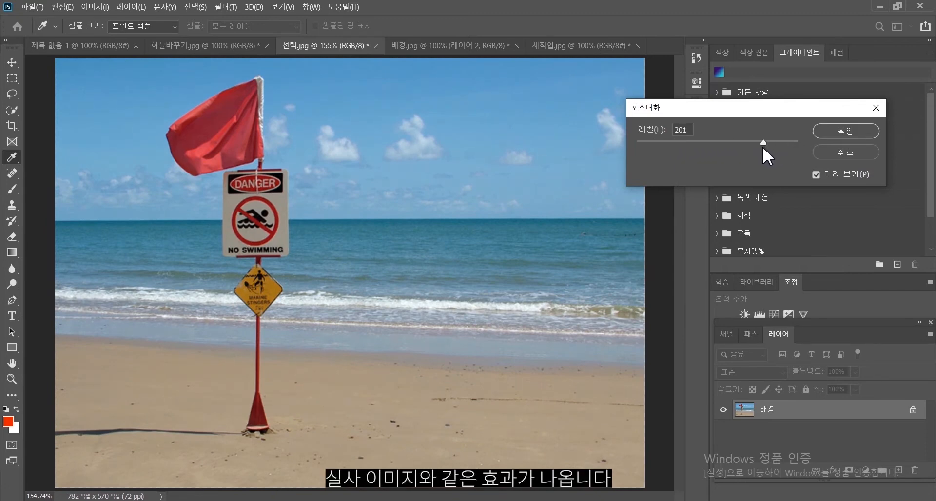
pyautogui.moveTo(745, 156); pyautogui.dragTo(714, 152)
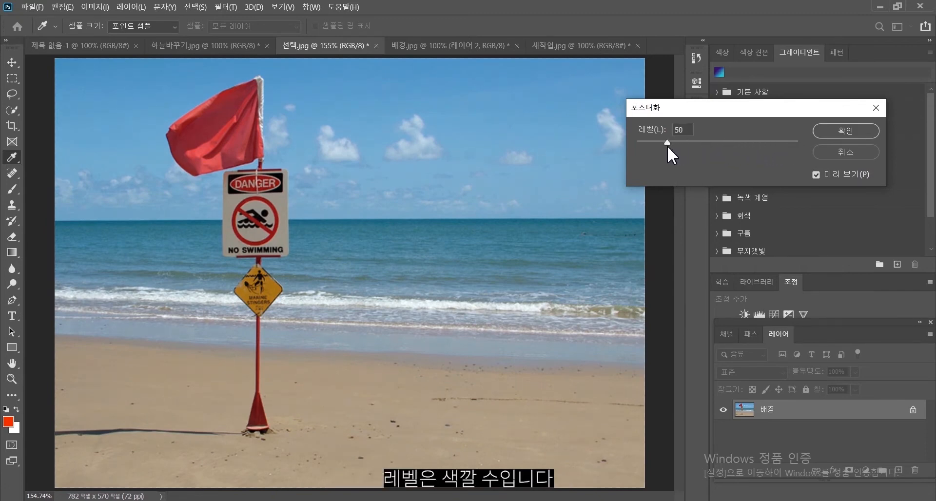
pyautogui.moveTo(644, 146); pyautogui.dragTo(633, 157)
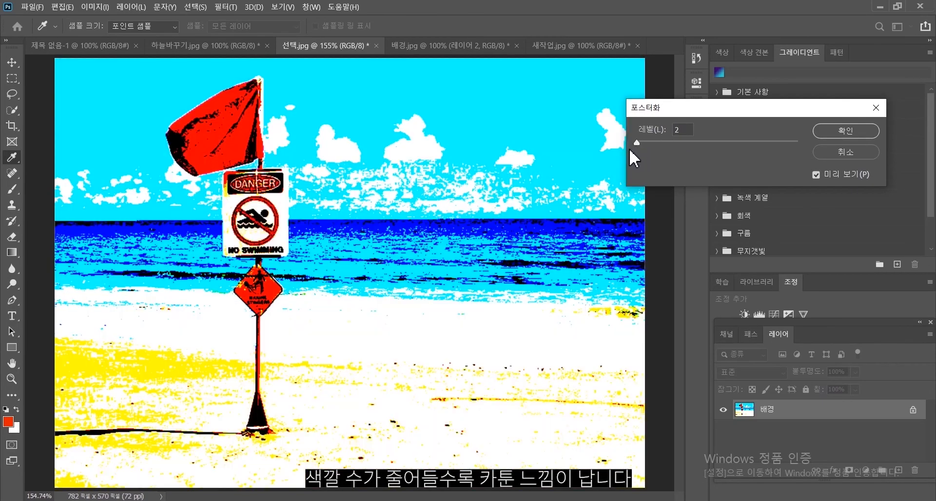
pyautogui.click(845, 153)
pyautogui.press('h')
# - Try Threshold on the beach photo with a level slightly above 128 and cancel the adjustment
pyautogui.click(95, 7)
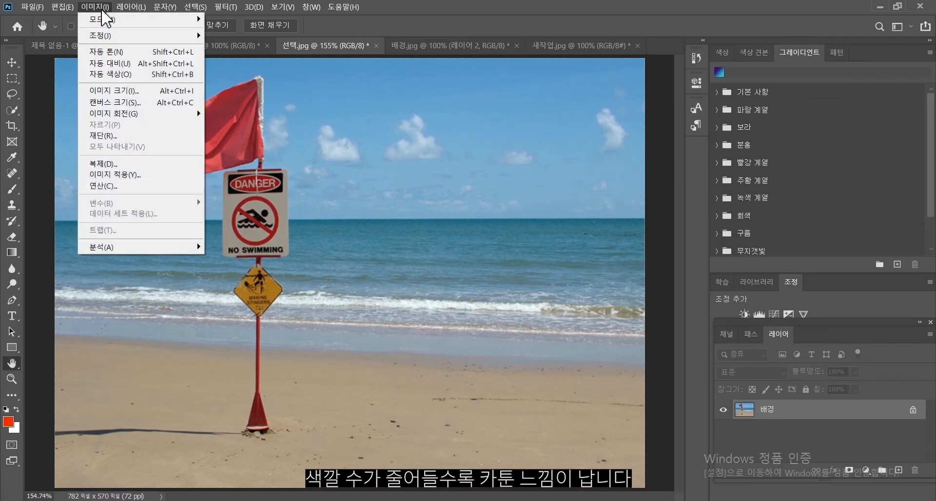
pyautogui.moveTo(125, 38)
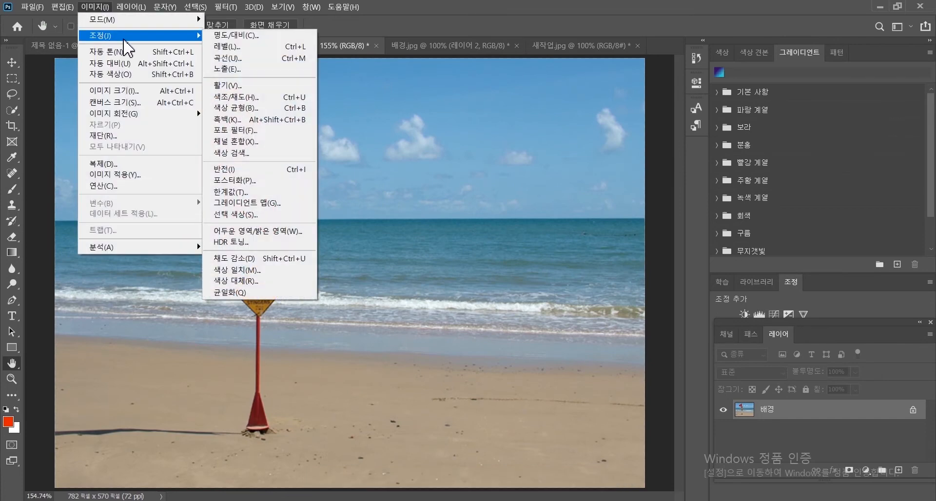
pyautogui.click(267, 195)
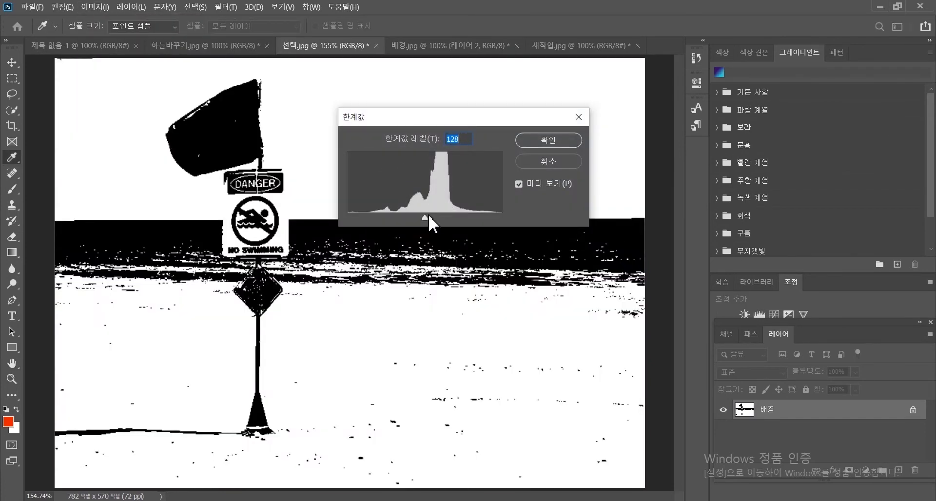
pyautogui.moveTo(429, 217)
pyautogui.mouseDown()
pyautogui.moveTo(385, 218)
pyautogui.moveTo(463, 225)
pyautogui.moveTo(438, 223)
pyautogui.mouseUp()
pyautogui.click(534, 159)
# - Start Gradient Map on the beach photo and try a light blue gradient from the 파랑 계열 (Blues) group
pyautogui.click(95, 6)
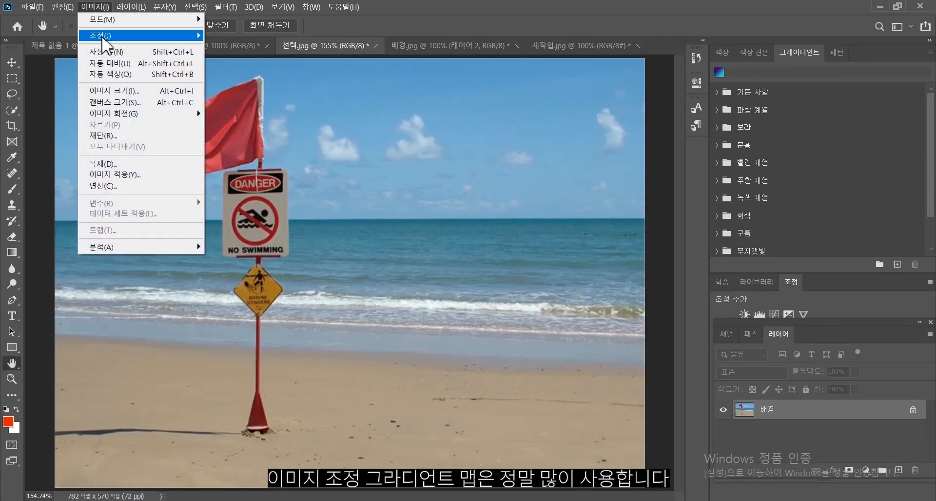
pyautogui.moveTo(105, 36)
pyautogui.click(266, 203)
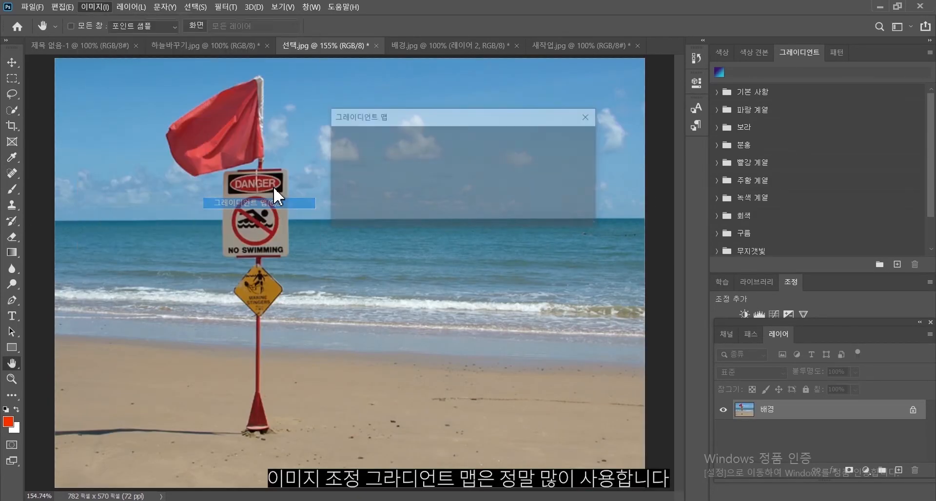
pyautogui.moveTo(414, 121); pyautogui.dragTo(728, 104)
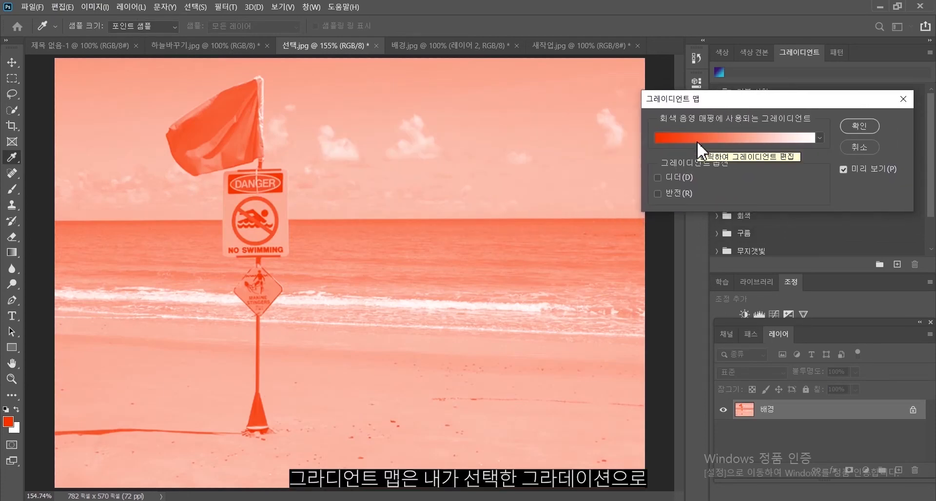
pyautogui.click(820, 138)
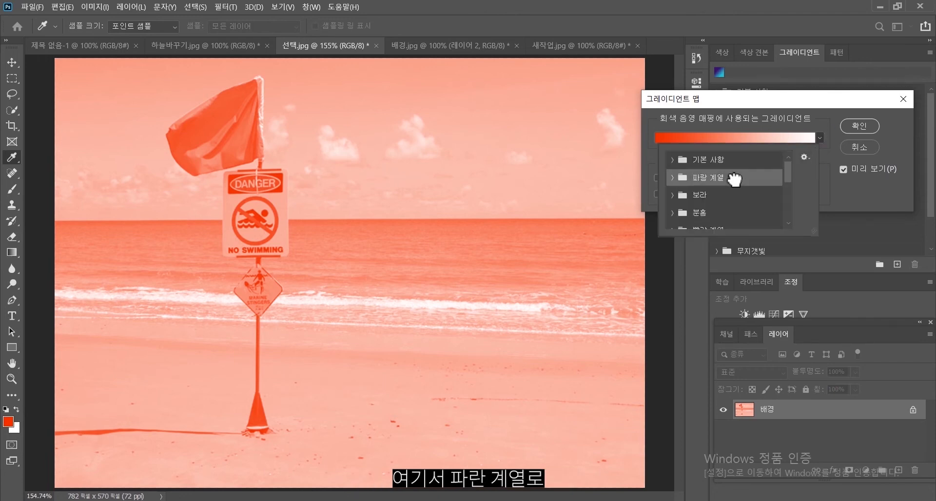
pyautogui.click(678, 182)
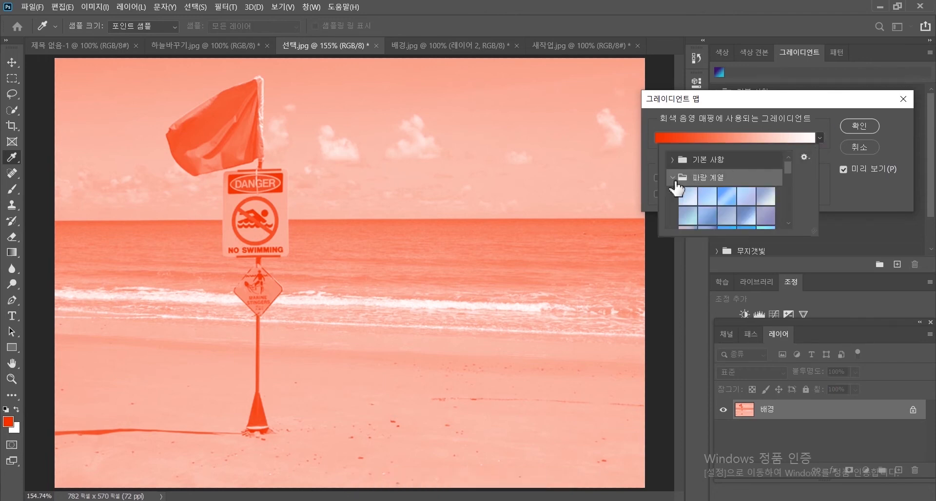
pyautogui.click(726, 198)
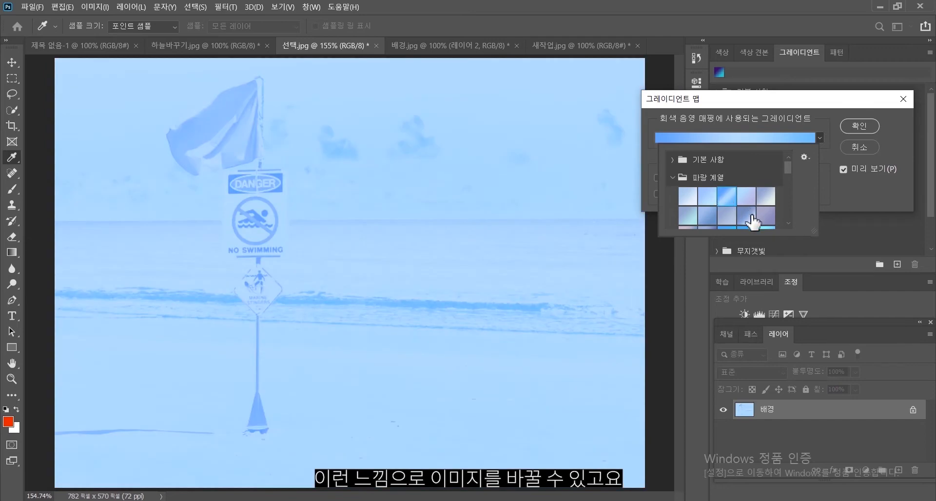
# - Compare other gradients in the 파랑 계열 (Blues) group, ending on the dark purple-to-teal one
pyautogui.click(746, 215)
pyautogui.moveTo(790, 168); pyautogui.dragTo(790, 186)
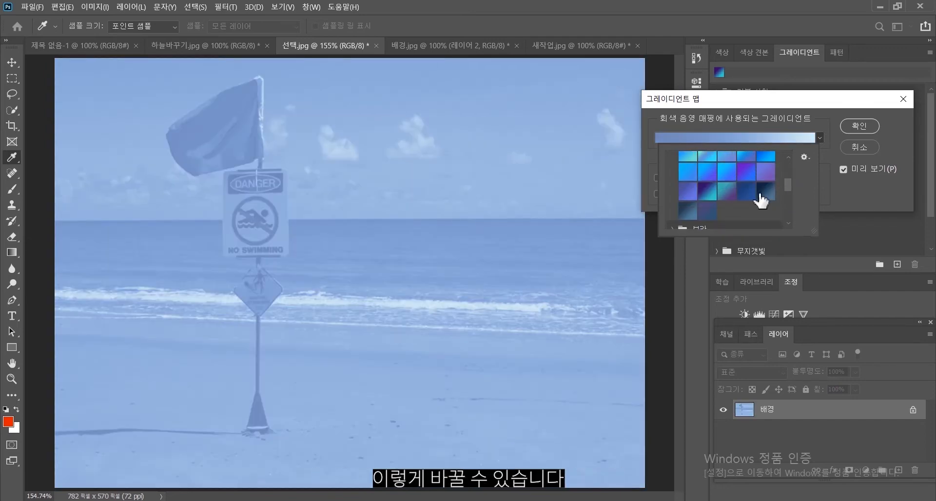
pyautogui.click(763, 193)
pyautogui.click(715, 200)
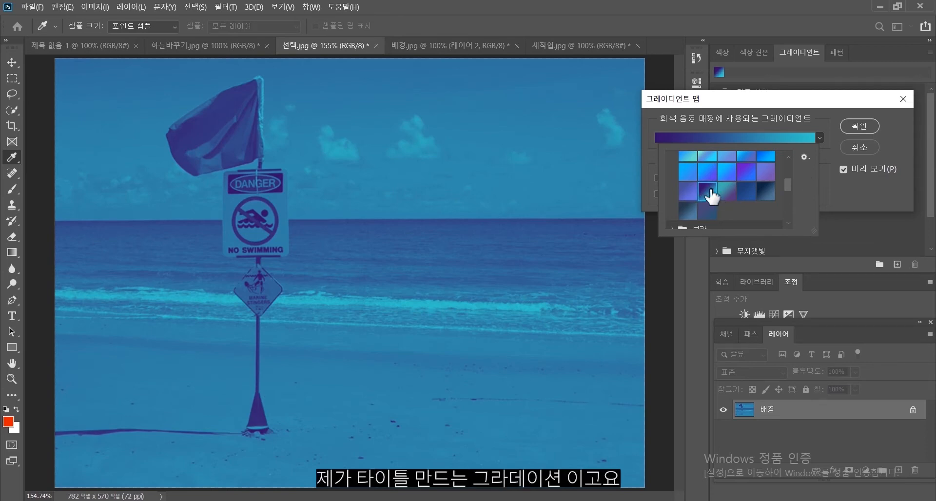
# - Compare gradients from the 주황 계열 (Oranges) group on the photo, ending on the peach-to-red one
pyautogui.moveTo(791, 185); pyautogui.dragTo(792, 198)
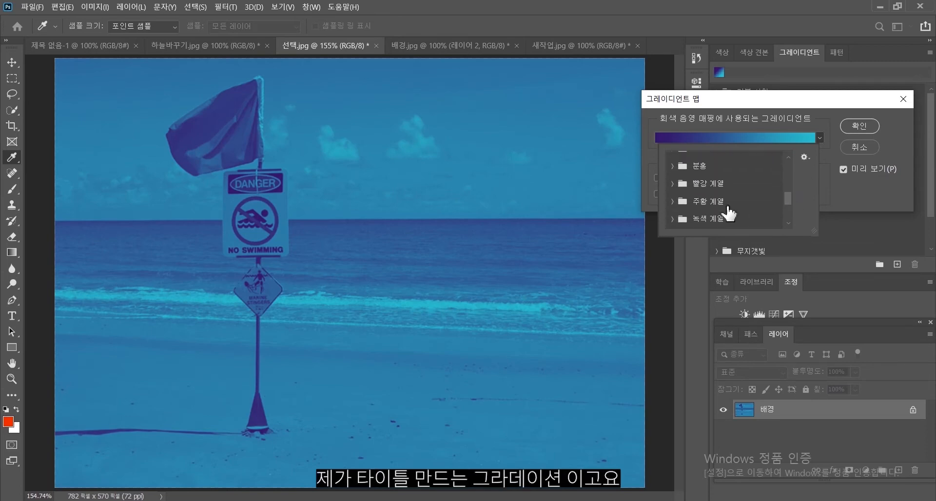
pyautogui.click(674, 201)
pyautogui.click(707, 219)
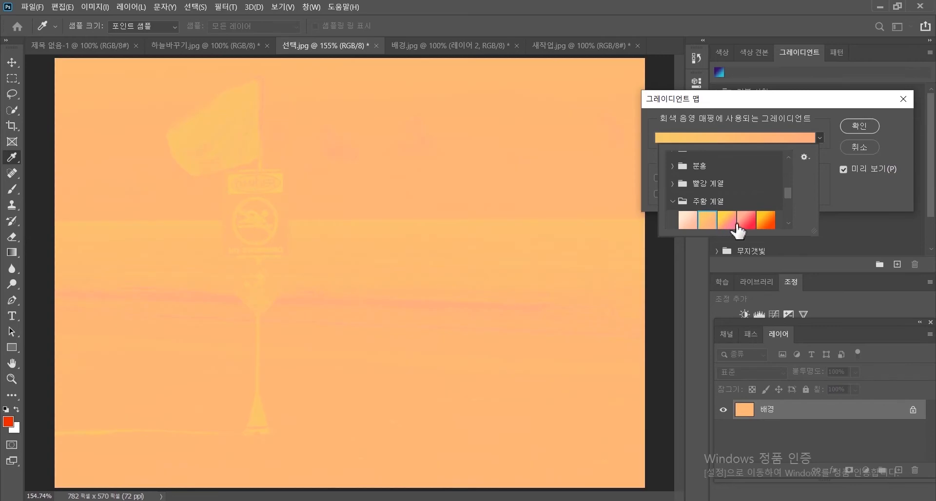
pyautogui.click(727, 220)
pyautogui.click(746, 219)
# - Compare the peach-to-red gradient map with and without 반전 (Reverse), leaving the option on
pyautogui.click(658, 193)
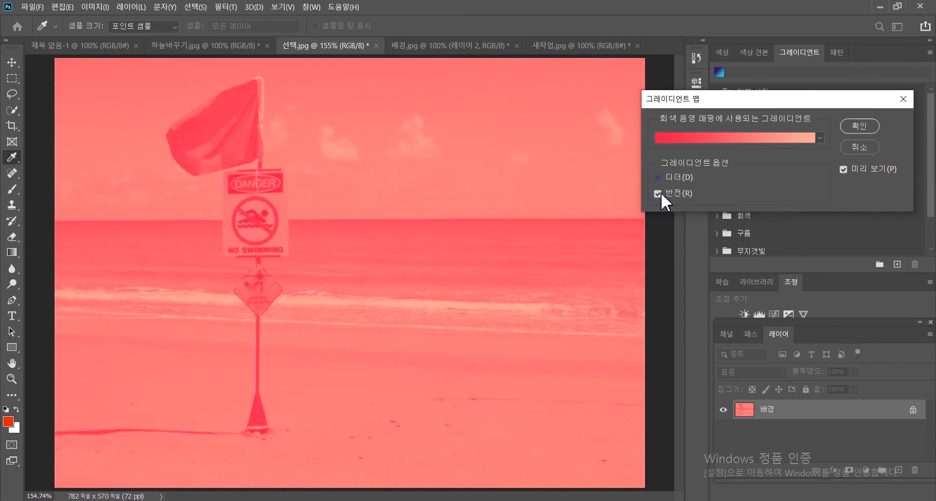
pyautogui.click(658, 193)
pyautogui.click(658, 193)
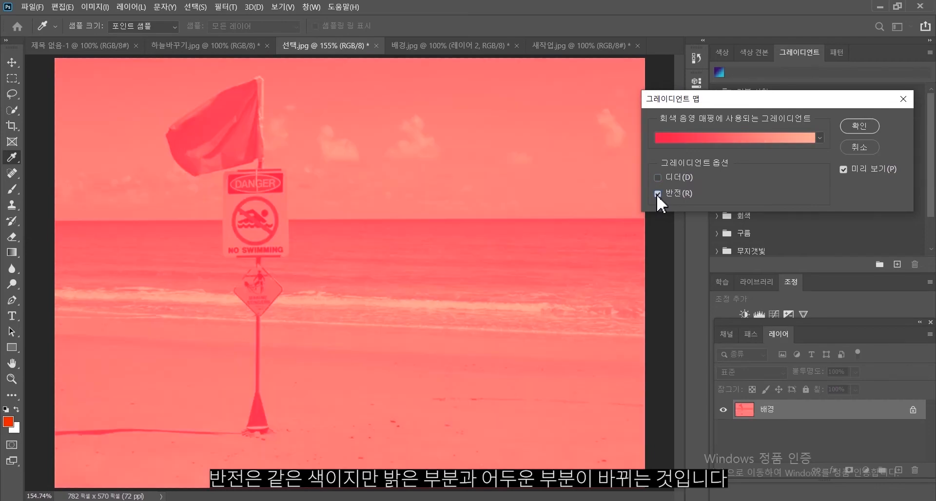
pyautogui.click(658, 193)
pyautogui.click(658, 194)
pyautogui.click(658, 194)
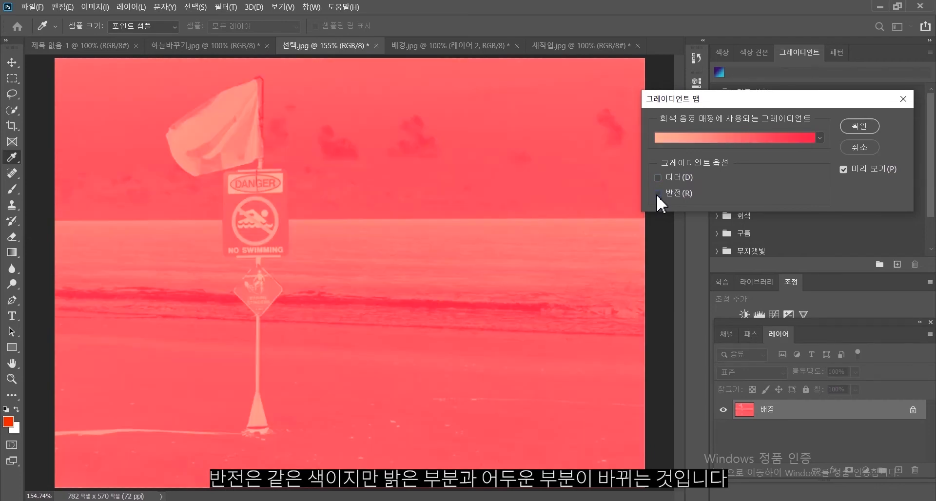
pyautogui.click(658, 193)
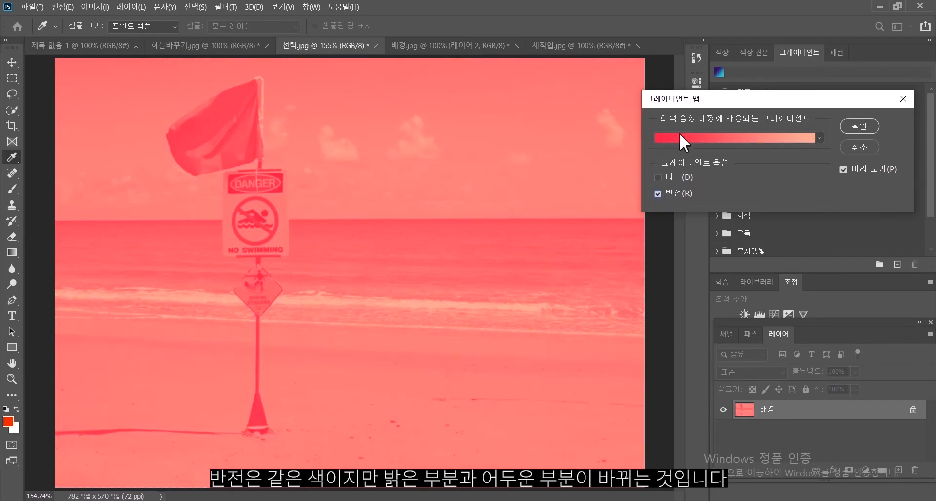
pyautogui.click(660, 193)
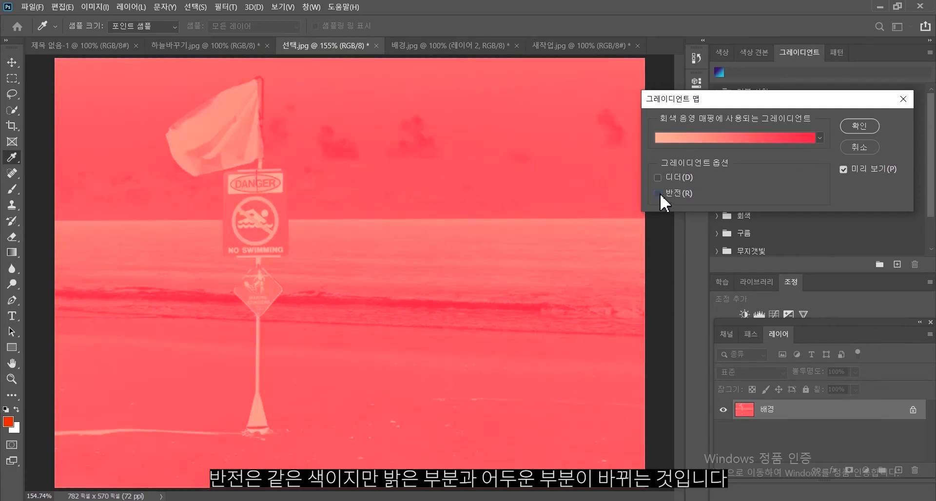
pyautogui.click(660, 193)
pyautogui.click(660, 193)
pyautogui.click(660, 193)
# - Map the photo to the black-to-white gradient from 기본 사항 (Basics), with 반전 (Reverse) turned off
pyautogui.click(820, 138)
pyautogui.moveTo(789, 204); pyautogui.dragTo(794, 154)
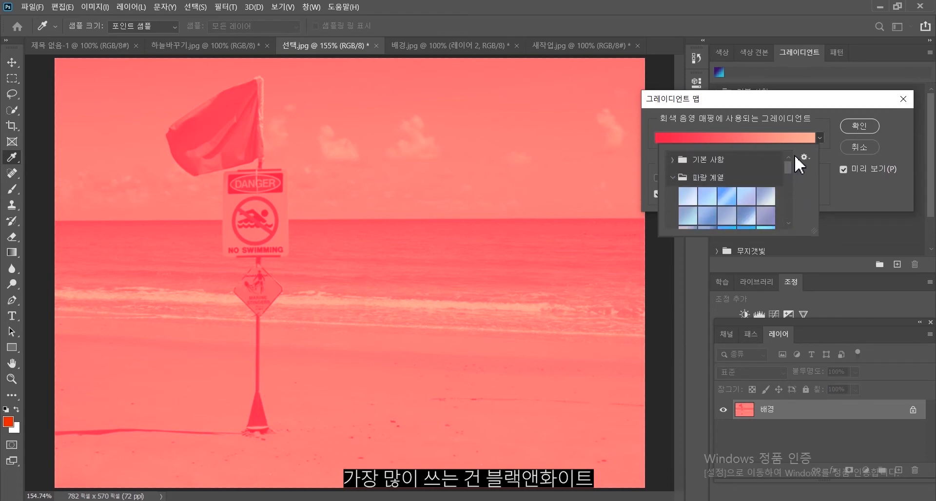
pyautogui.click(686, 165)
pyautogui.click(727, 179)
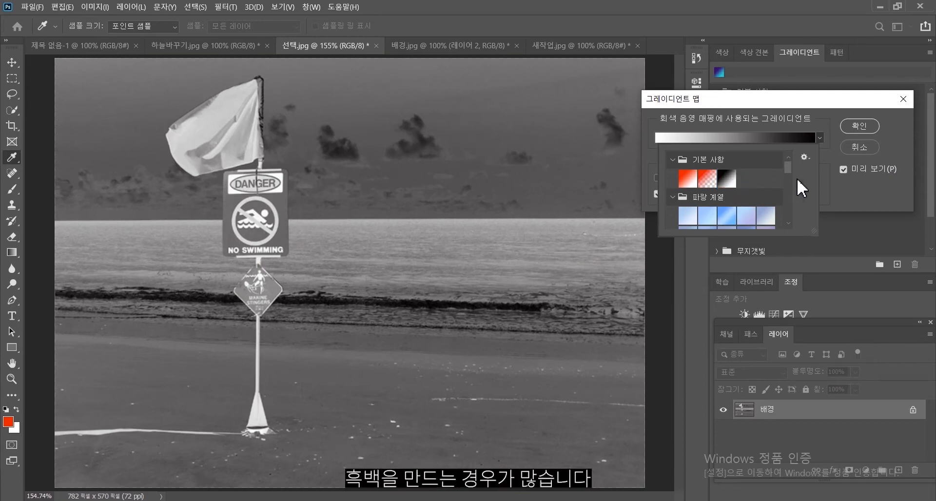
pyautogui.click(828, 148)
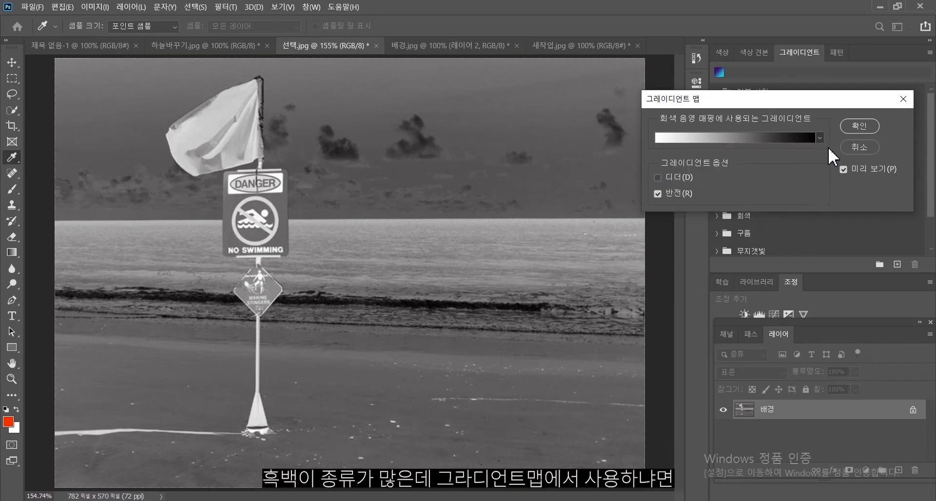
pyautogui.click(657, 192)
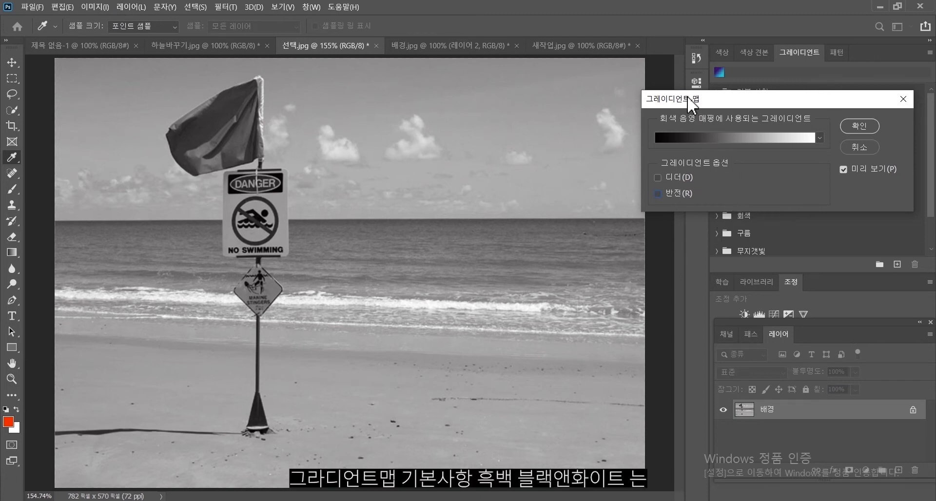
pyautogui.click(820, 139)
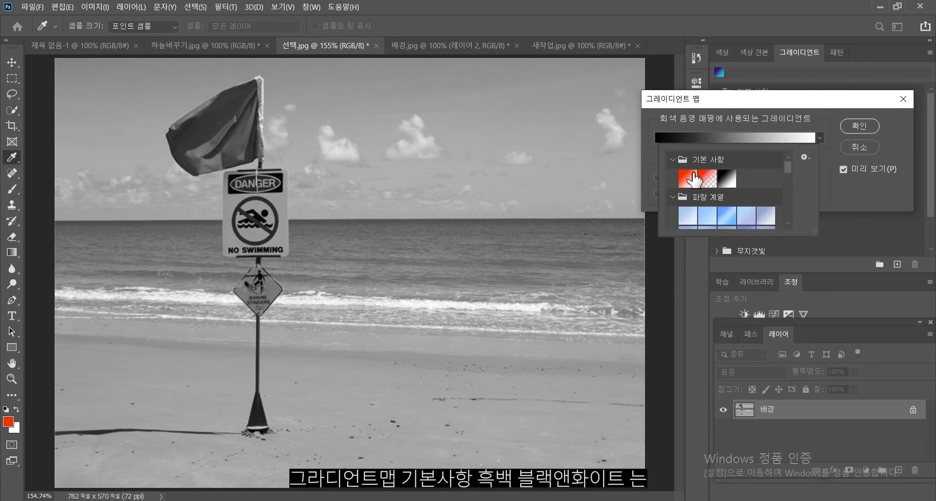
pyautogui.click(727, 180)
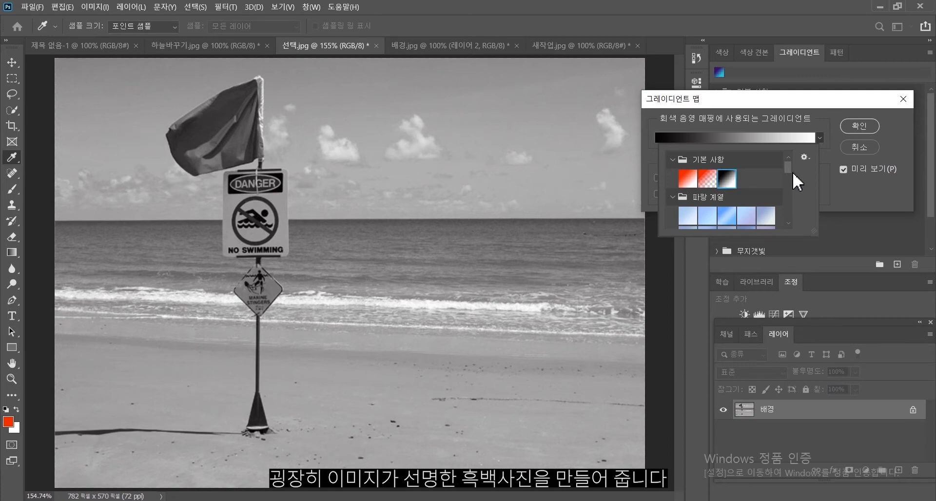
pyautogui.moveTo(790, 167); pyautogui.dragTo(790, 165)
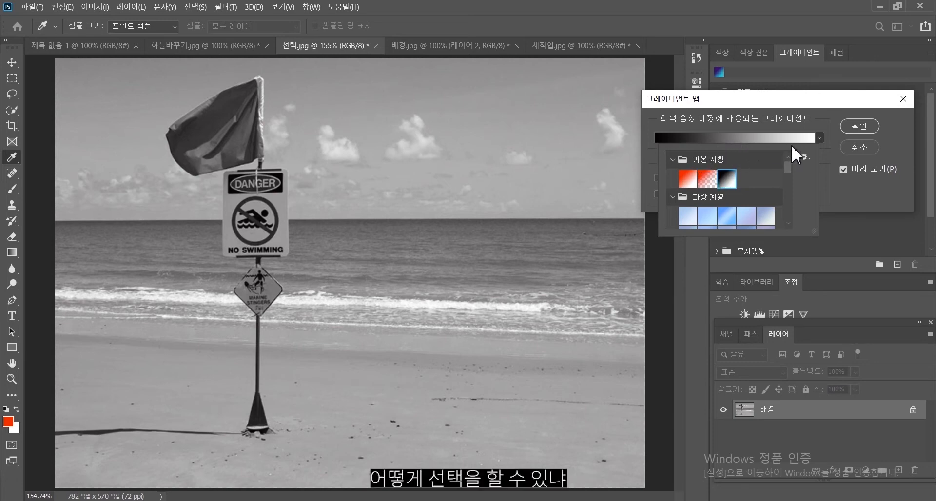
pyautogui.click(817, 138)
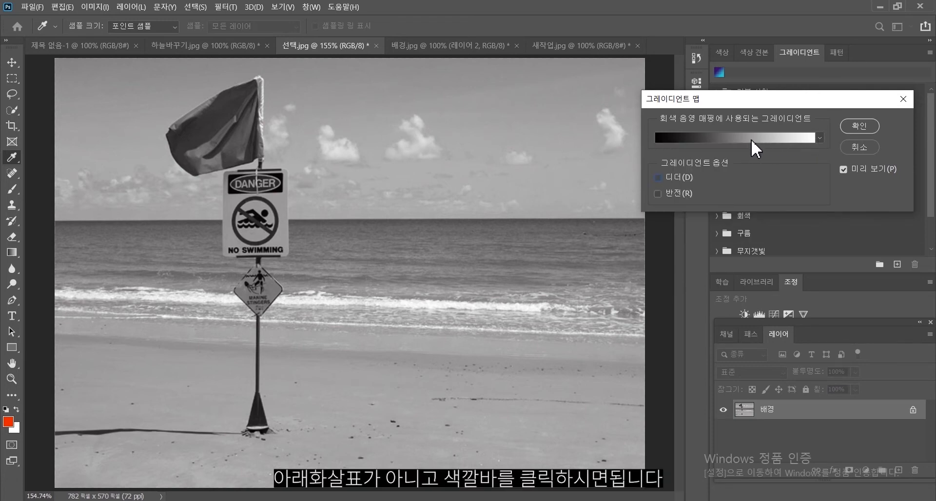
# - Open the black-to-white gradient for editing and recolor its black start stop to bright red
pyautogui.click(733, 137)
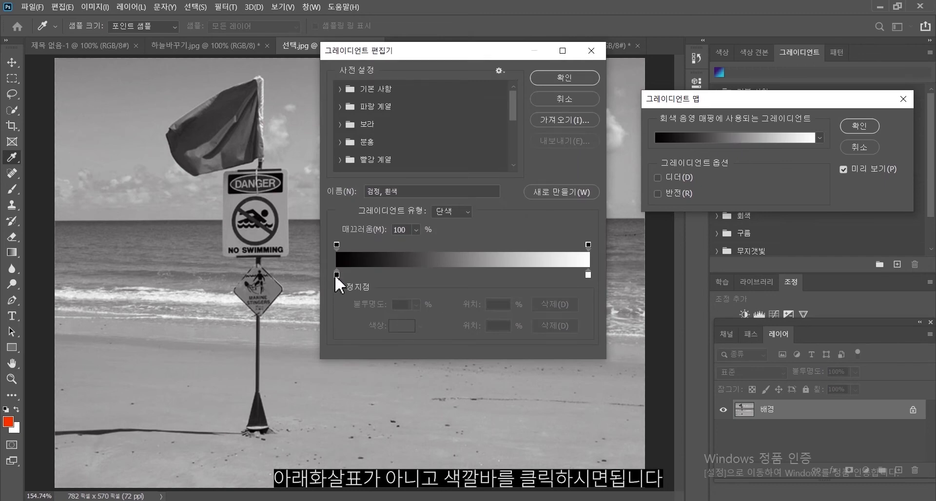
pyautogui.click(336, 275)
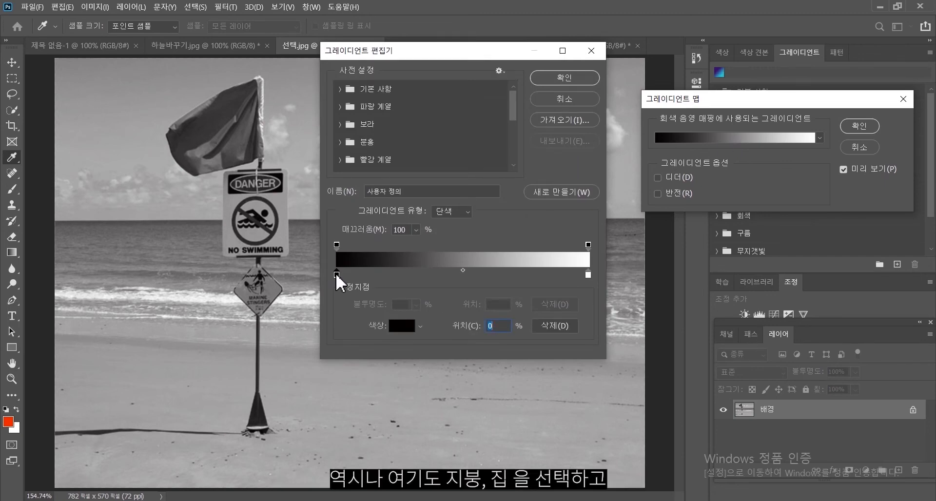
pyautogui.click(404, 326)
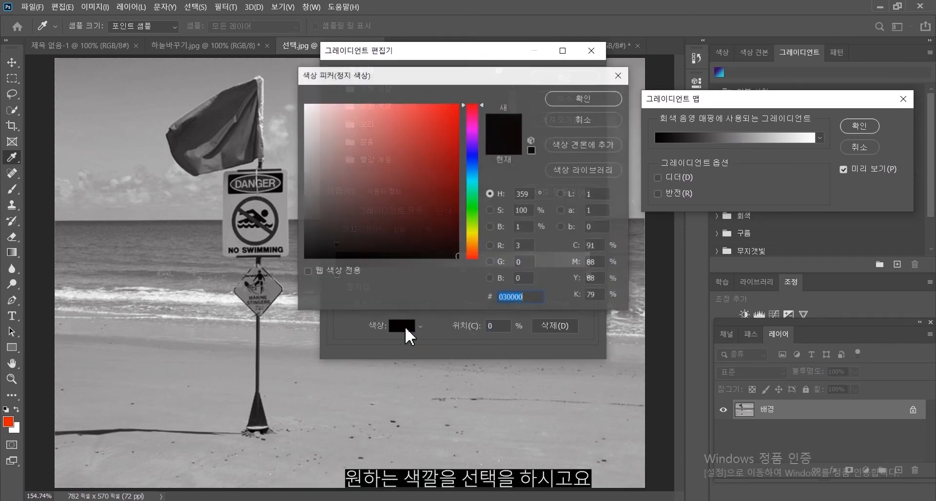
pyautogui.click(437, 151)
pyautogui.click(592, 97)
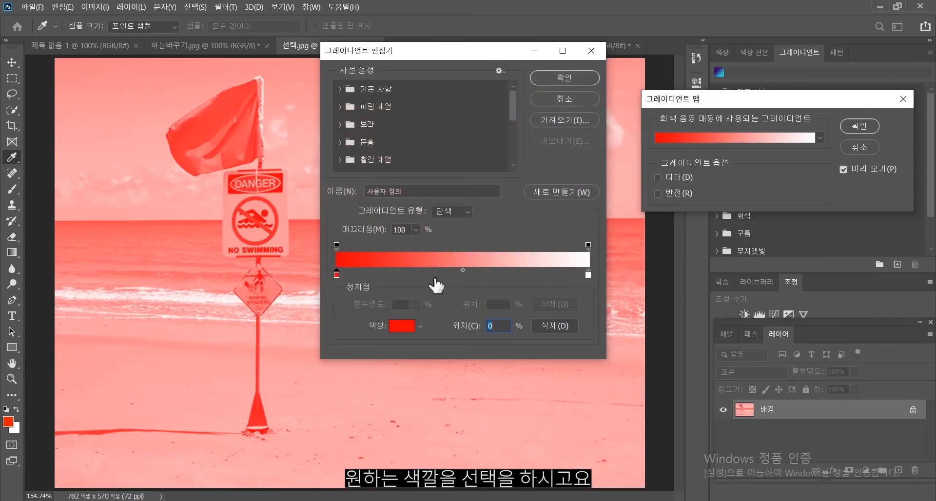
# - Add a color stop at 39% in the gradient and color it pale lavender
pyautogui.click(435, 273)
pyautogui.click(402, 326)
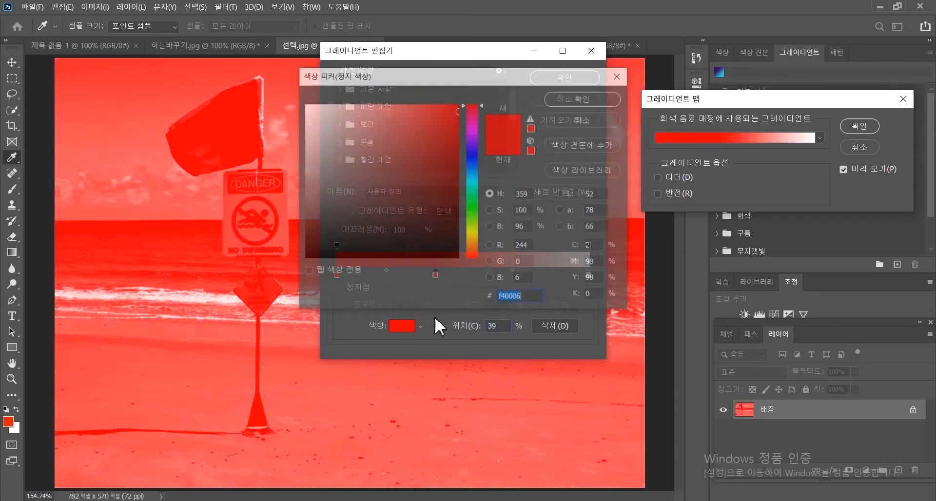
pyautogui.click(467, 155)
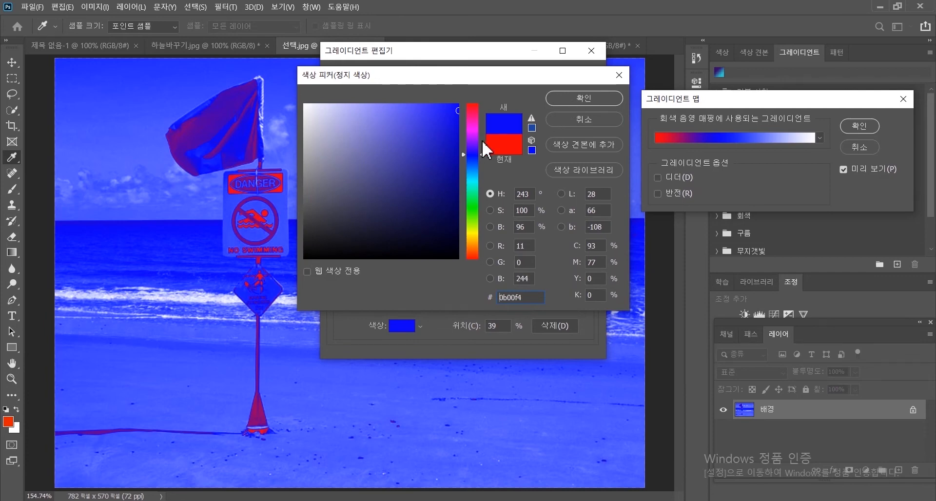
pyautogui.click(333, 114)
pyautogui.click(581, 98)
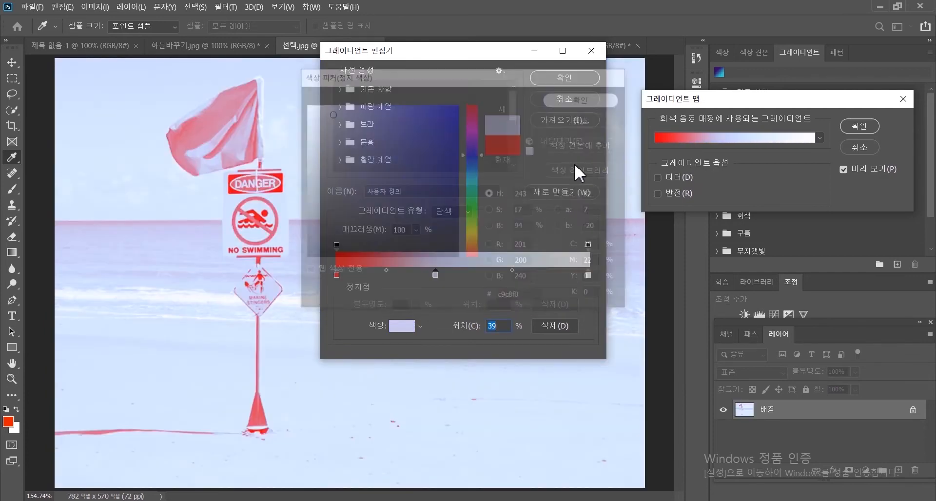
# - Recolor the gradient's white end stop to light orange, and cancel the Gradient Map after previewing the result
pyautogui.click(589, 274)
pyautogui.click(413, 326)
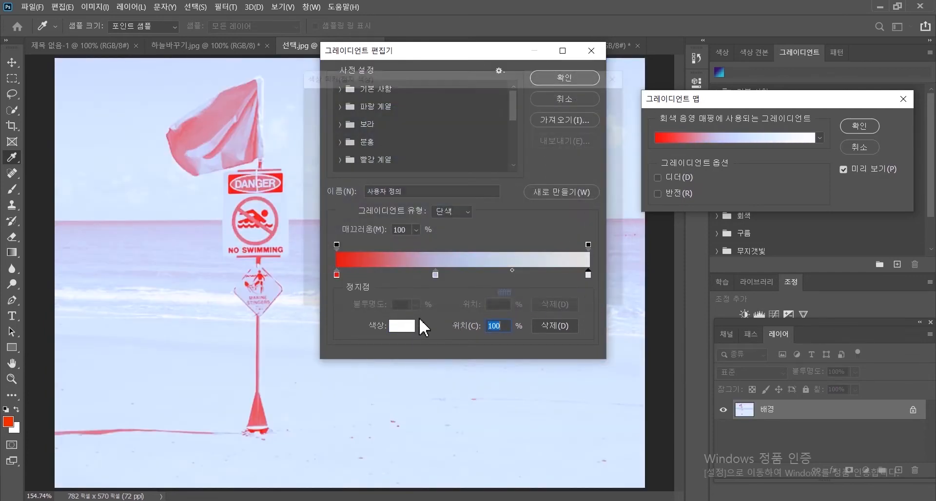
pyautogui.moveTo(475, 215); pyautogui.dragTo(479, 243)
pyautogui.click(408, 104)
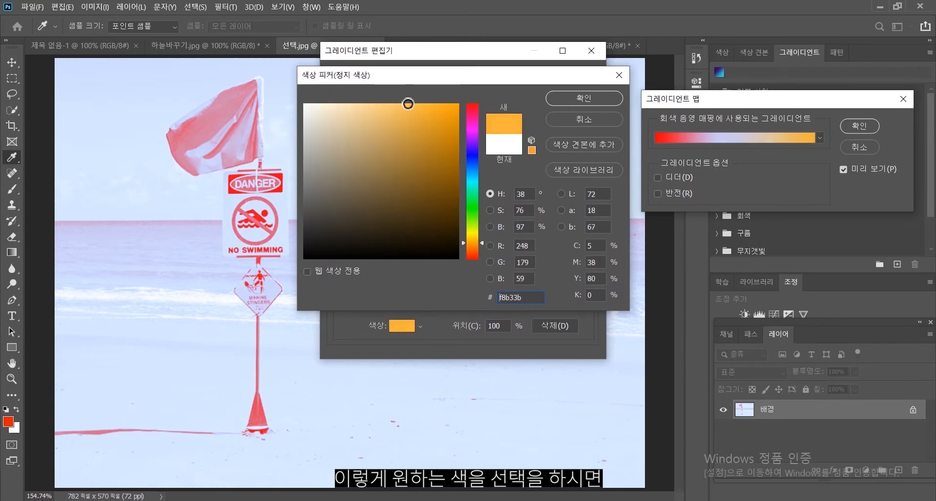
pyautogui.click(561, 98)
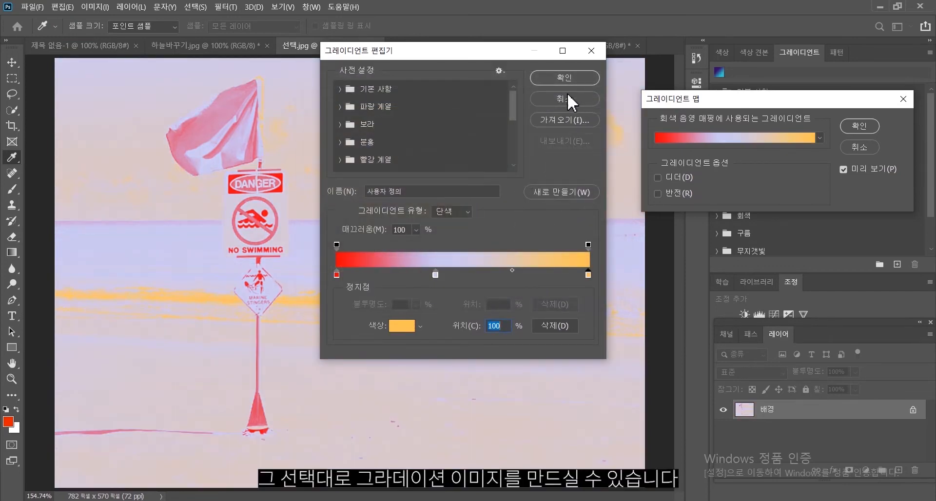
pyautogui.click(564, 78)
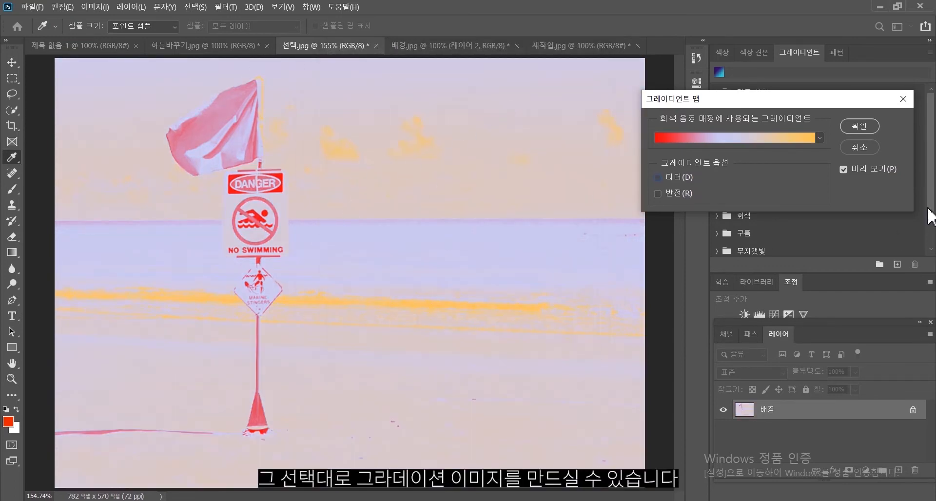
pyautogui.click(860, 148)
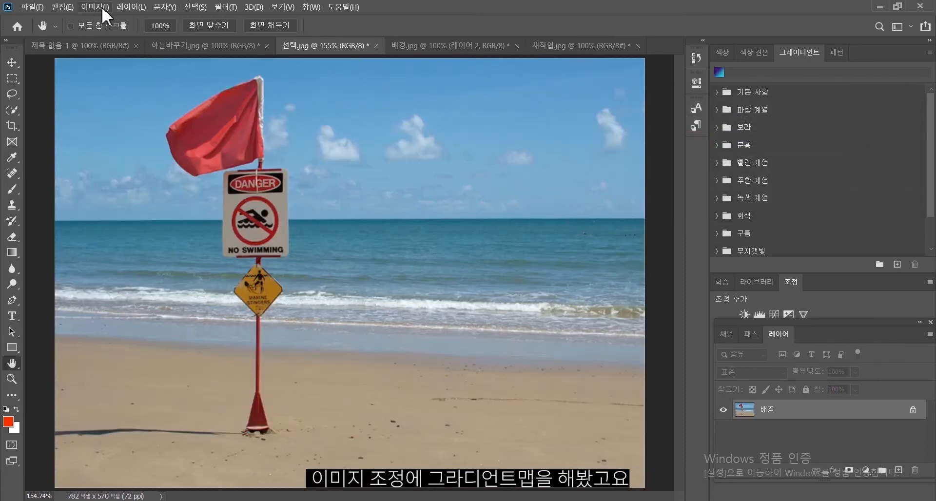
# - Open 선택 색상 (Selective Color) for the beach photo and move its dialog away from the warning sign
pyautogui.click(103, 10)
pyautogui.moveTo(103, 37)
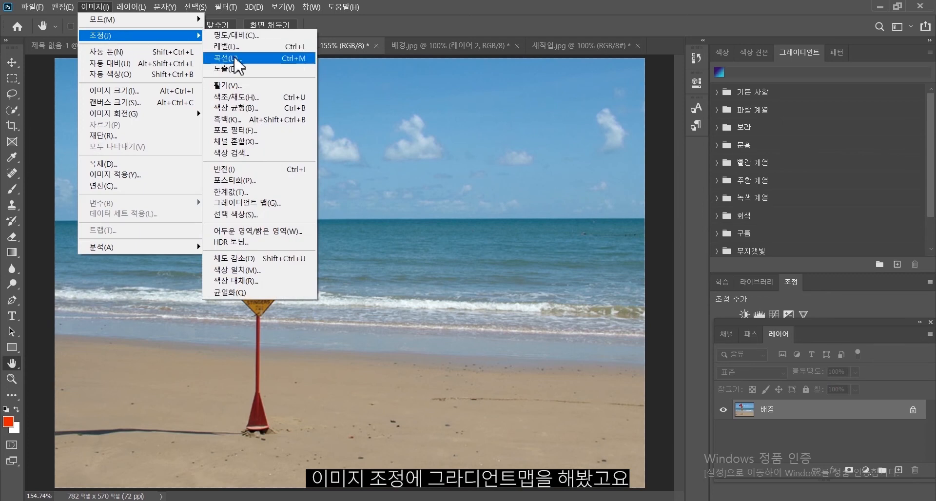
pyautogui.click(266, 214)
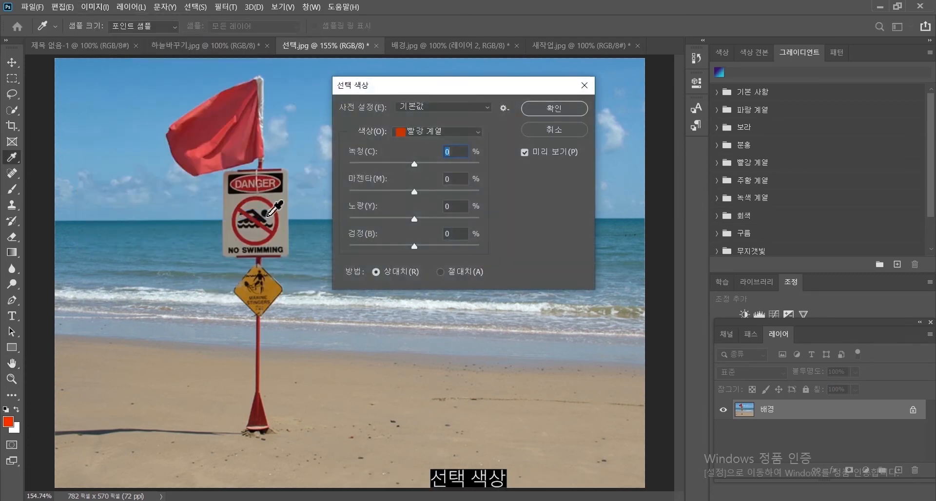
pyautogui.moveTo(457, 87); pyautogui.dragTo(536, 98)
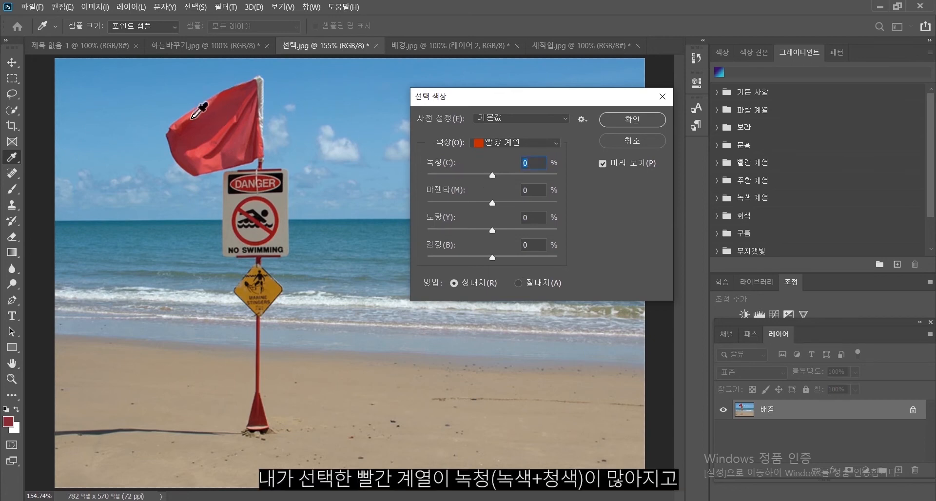
# - Try a Selective Color change on the reds with cyan at -2% and magenta at +100%
pyautogui.moveTo(495, 185)
pyautogui.mouseDown()
pyautogui.moveTo(576, 177)
pyautogui.moveTo(396, 192)
pyautogui.moveTo(501, 185)
pyautogui.mouseUp()
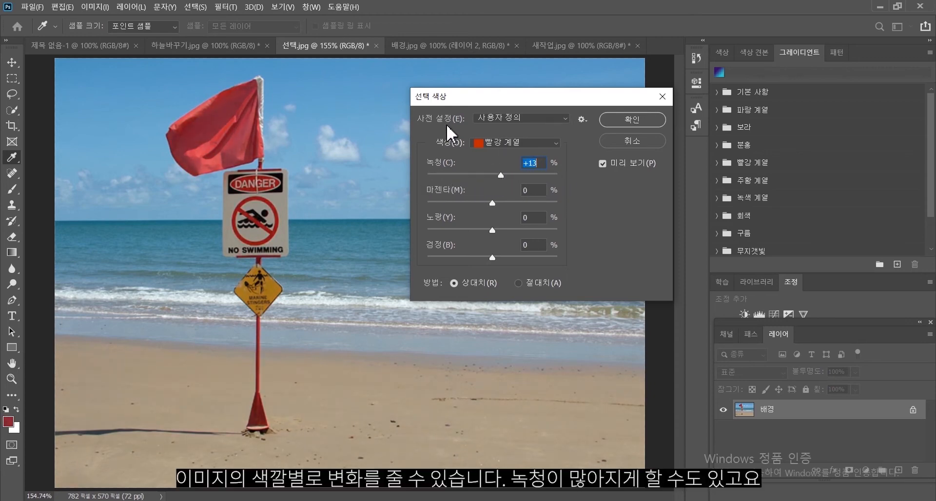
pyautogui.moveTo(520, 100); pyautogui.dragTo(711, 72)
pyautogui.moveTo(703, 145); pyautogui.dragTo(682, 147)
pyautogui.moveTo(685, 177); pyautogui.dragTo(785, 183)
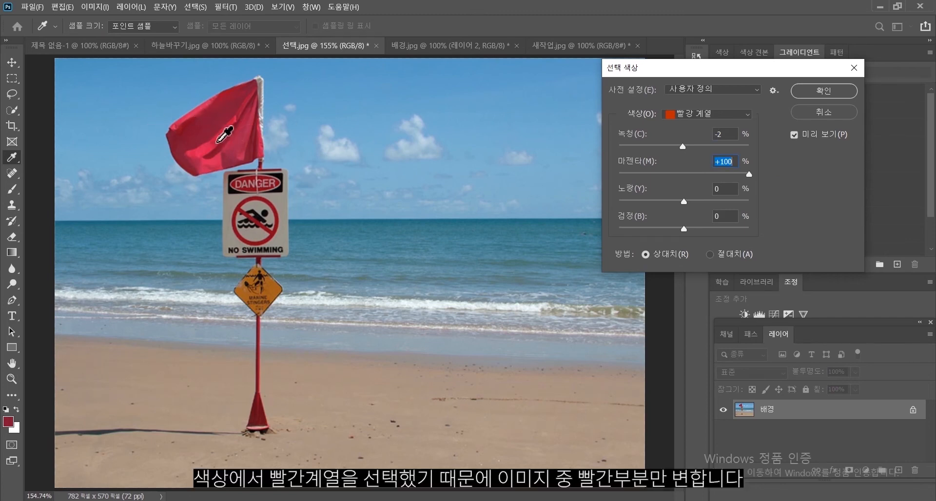
# - Reset the reds' magenta to 0% and try yellow at +100% to shift the flag's color
pyautogui.click(686, 175)
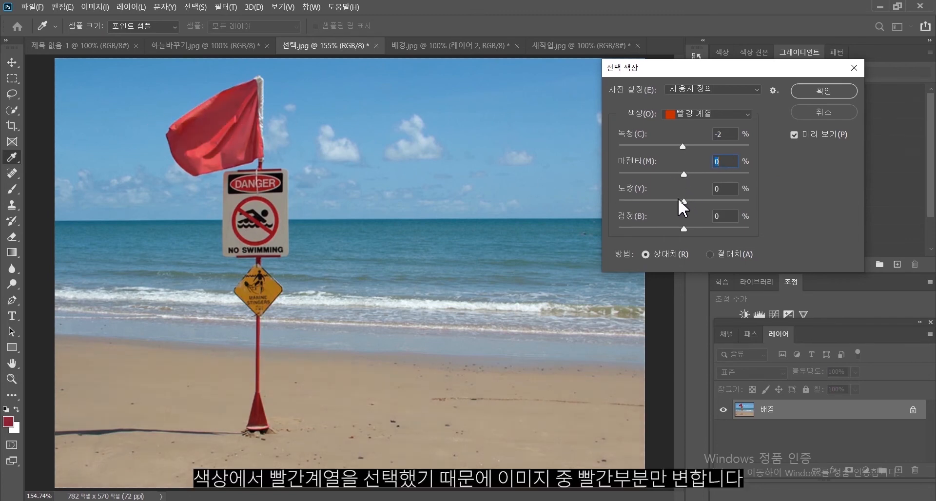
pyautogui.moveTo(684, 202); pyautogui.dragTo(794, 202)
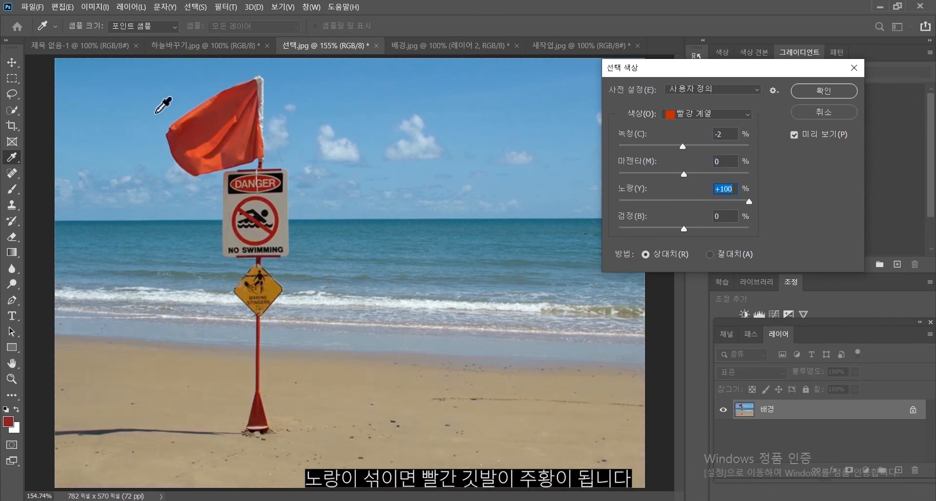
pyautogui.moveTo(682, 204); pyautogui.dragTo(763, 204)
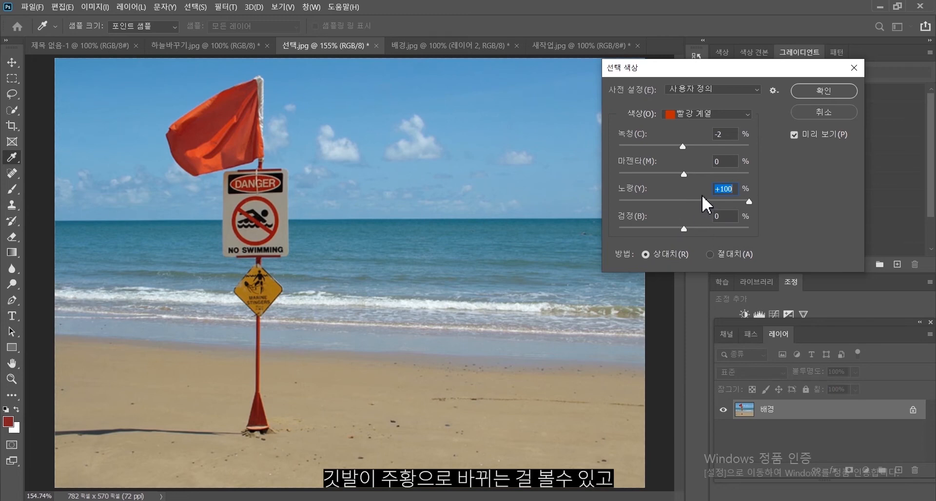
pyautogui.moveTo(692, 201); pyautogui.dragTo(689, 226)
# - Switch Selective Color to the blues and try cyan at +100% and at -100%
pyautogui.click(694, 116)
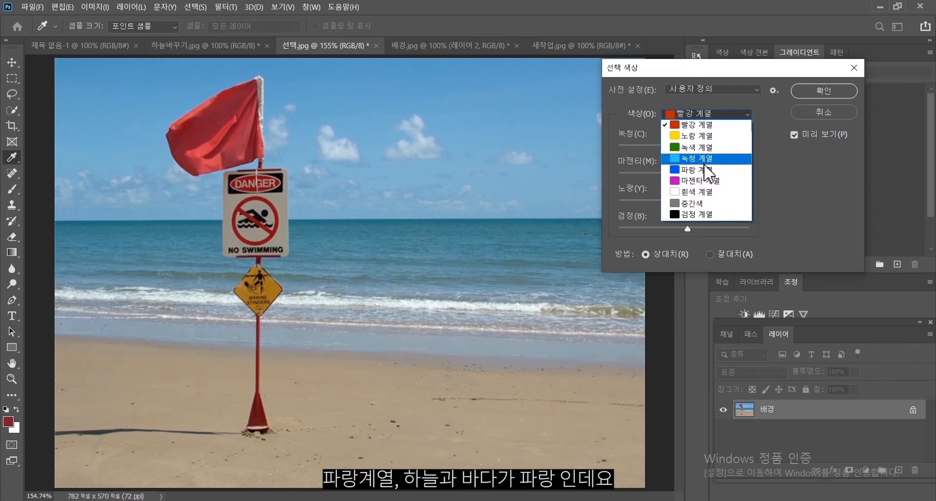
pyautogui.click(703, 170)
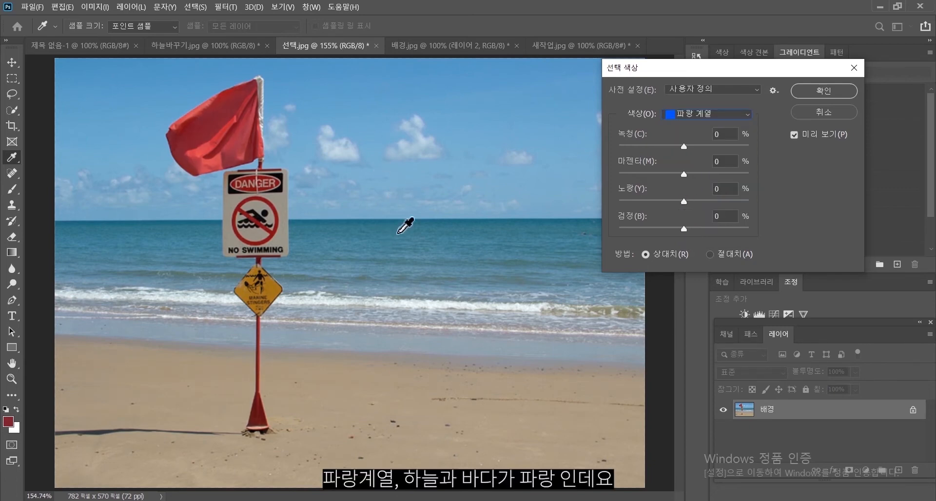
pyautogui.moveTo(684, 145); pyautogui.dragTo(826, 158)
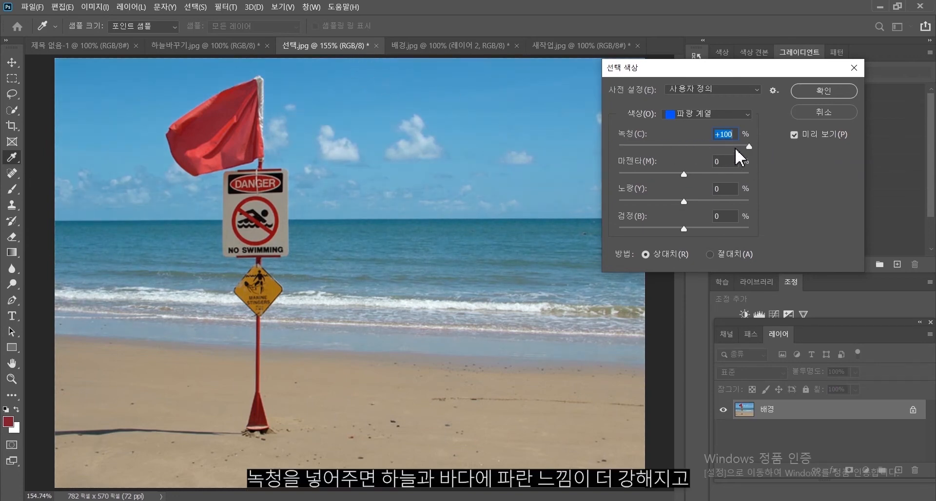
pyautogui.moveTo(737, 146); pyautogui.dragTo(608, 142)
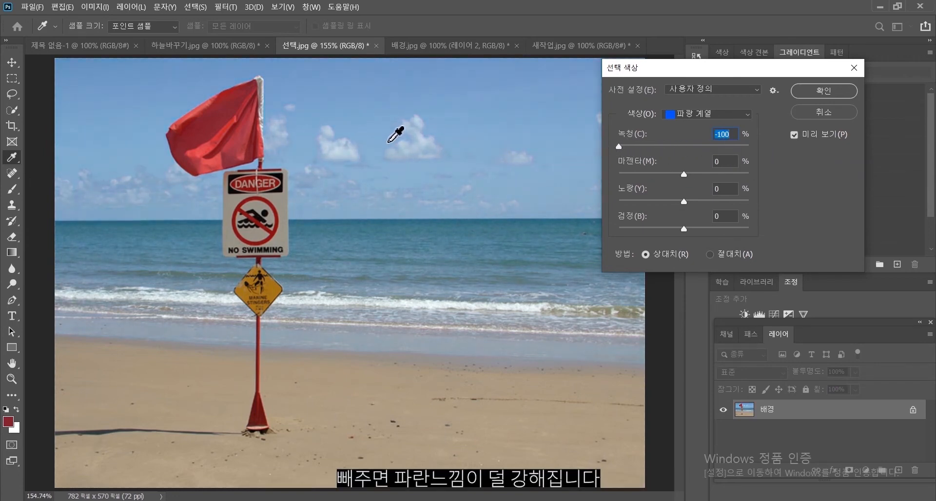
# - Try the blues with cyan +3%, magenta +31% and -2%, and black +3%, and discard the Selective Color changes
pyautogui.click(686, 145)
pyautogui.moveTo(684, 173)
pyautogui.mouseDown()
pyautogui.moveTo(716, 180)
pyautogui.moveTo(838, 170)
pyautogui.moveTo(577, 188)
pyautogui.moveTo(680, 188)
pyautogui.mouseUp()
pyautogui.click(704, 174)
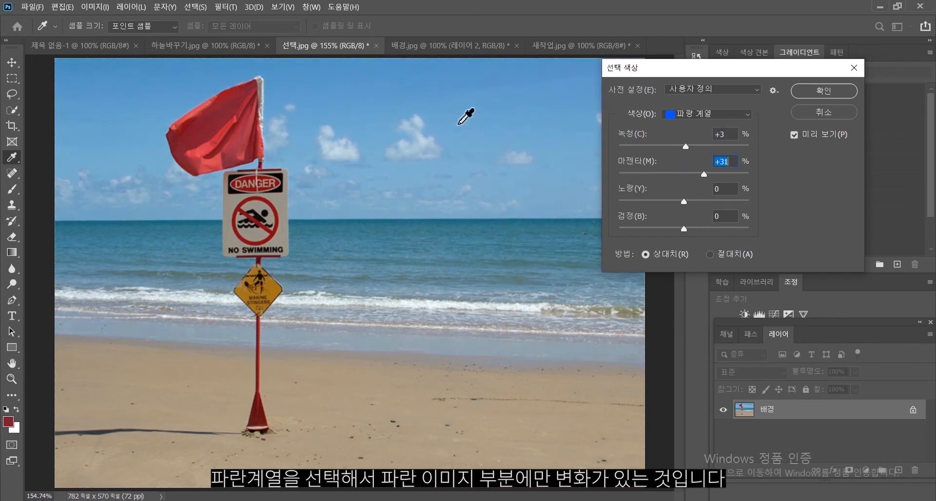
pyautogui.click(682, 173)
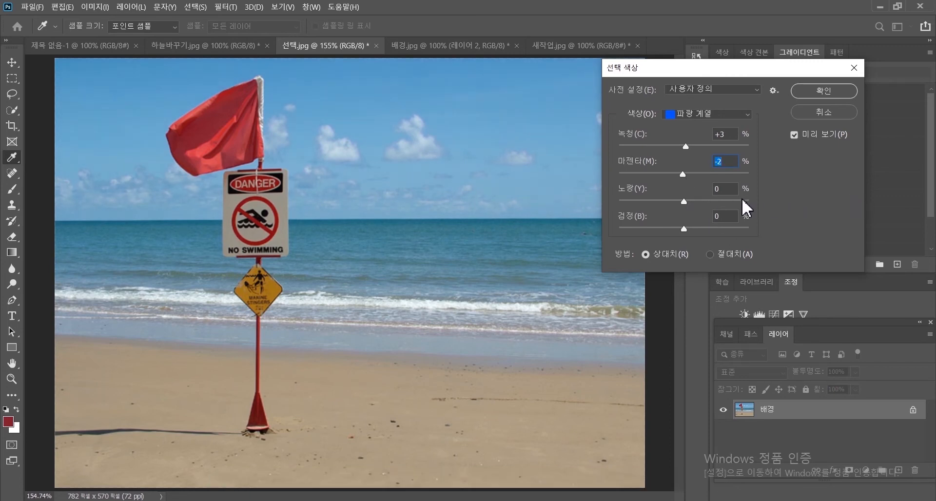
pyautogui.moveTo(745, 200); pyautogui.dragTo(686, 231)
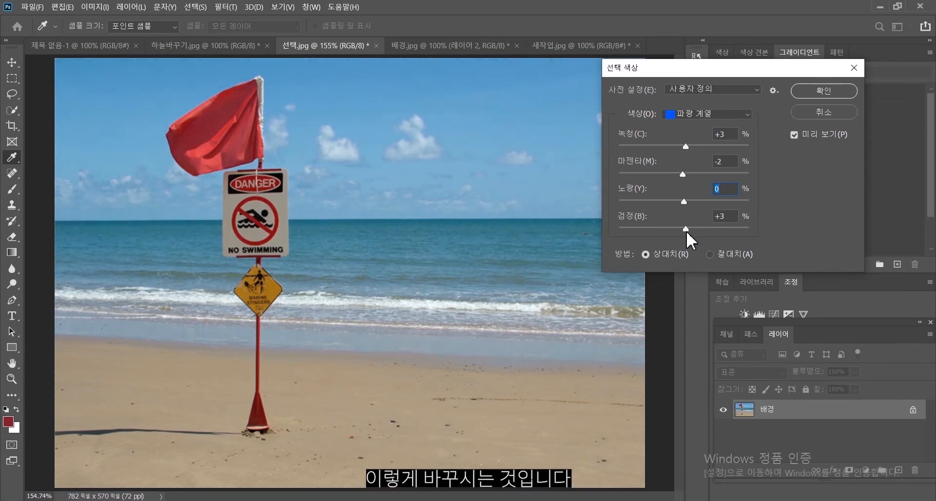
pyautogui.click(824, 112)
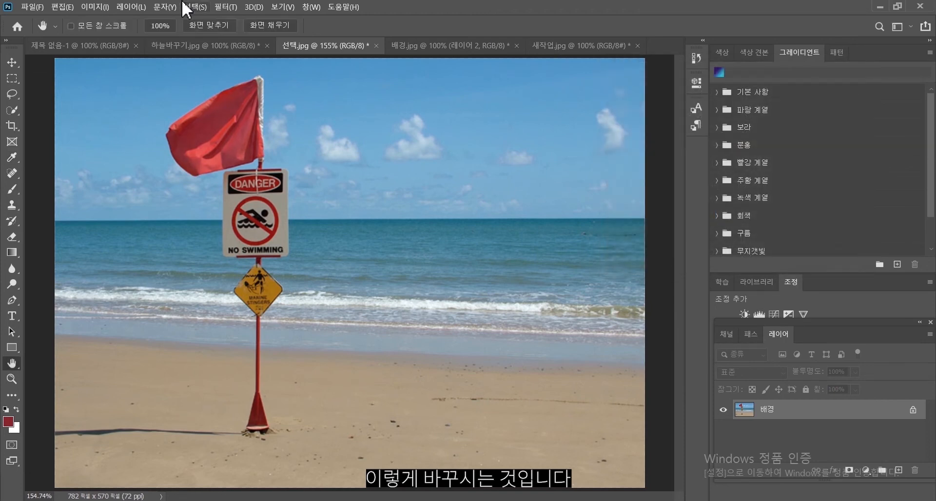
# - Try Shadows/Highlights with the shadow amount at 100% and 44%, raise the highlight amount, and discard the adjustment
pyautogui.click(102, 8)
pyautogui.moveTo(125, 36)
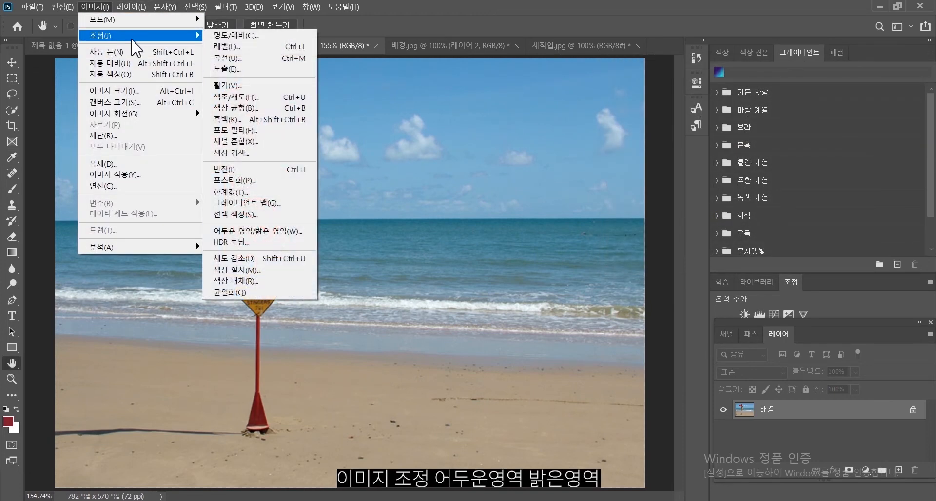
pyautogui.click(275, 232)
pyautogui.moveTo(477, 117); pyautogui.dragTo(639, 113)
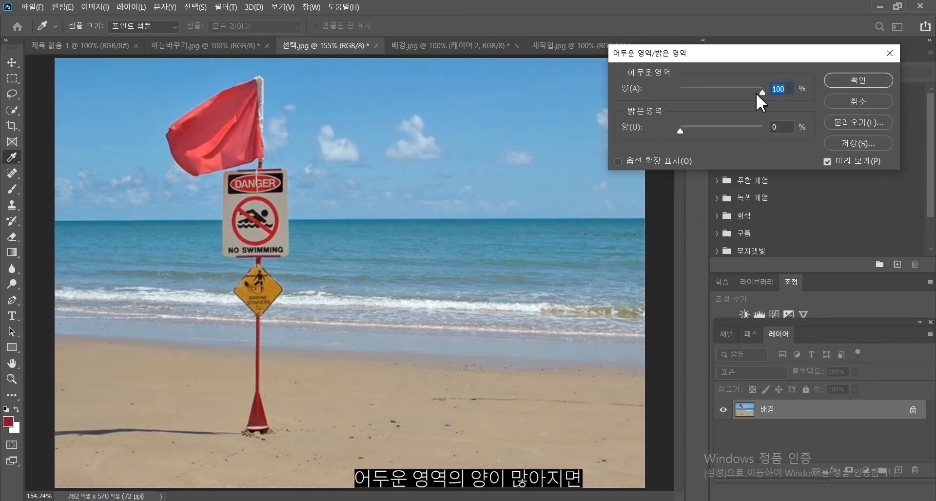
pyautogui.moveTo(756, 93); pyautogui.dragTo(718, 96)
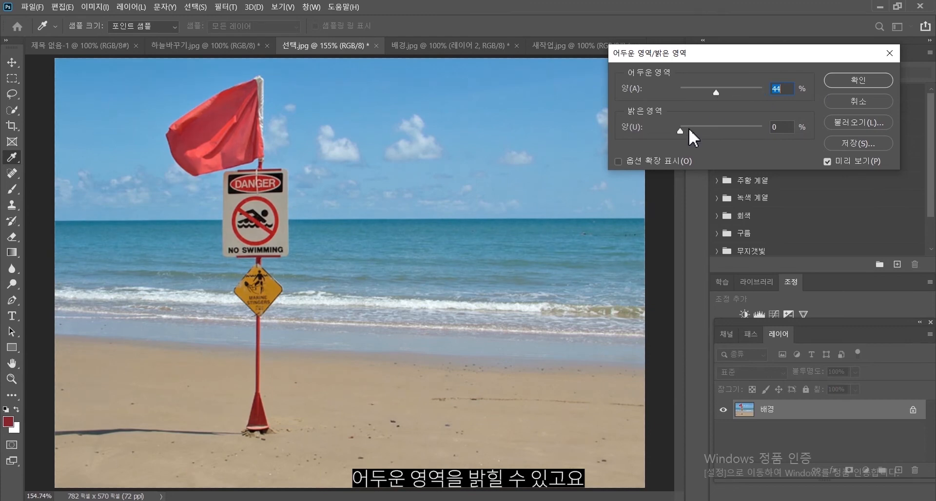
pyautogui.moveTo(680, 127); pyautogui.dragTo(717, 144)
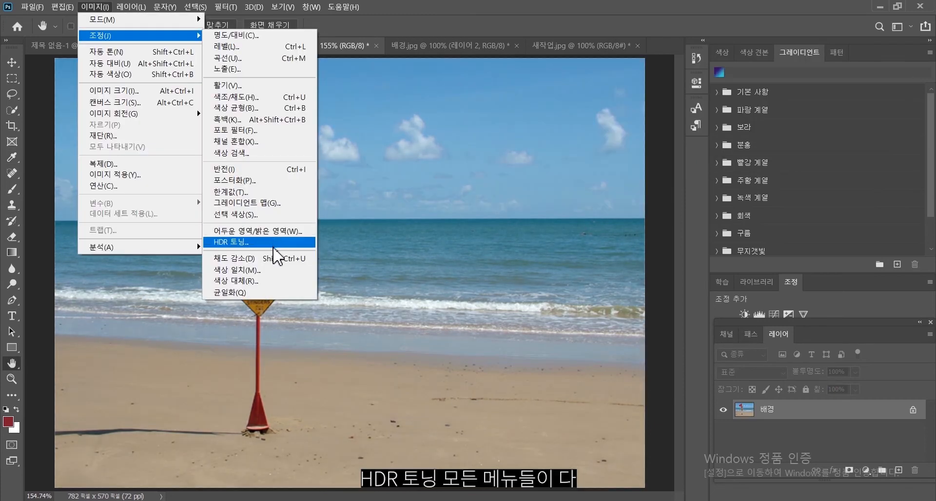
# - Try HDR Toning with an edge glow radius of 500 px and 35 px and a strength of 0.35
pyautogui.click(273, 259)
pyautogui.moveTo(346, 46); pyautogui.dragTo(595, 38)
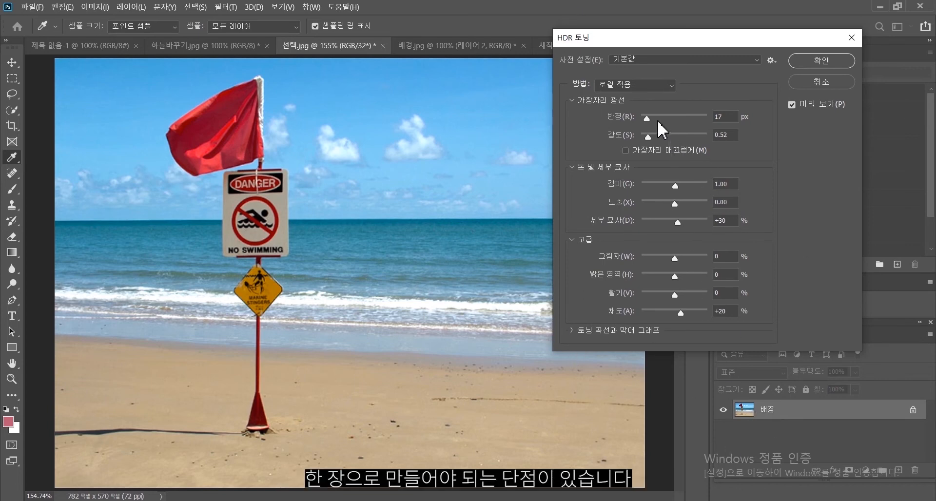
pyautogui.moveTo(645, 116); pyautogui.dragTo(719, 122)
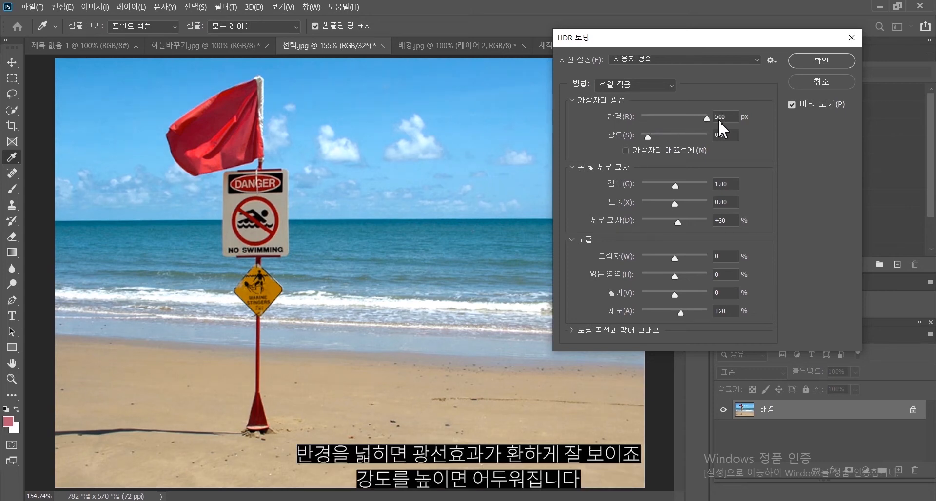
pyautogui.moveTo(650, 116); pyautogui.dragTo(646, 136)
# - Try the HDR tone settings with gamma at 0.17 and 1.10, exposure at -0.14, and detail at +217%
pyautogui.click(701, 180)
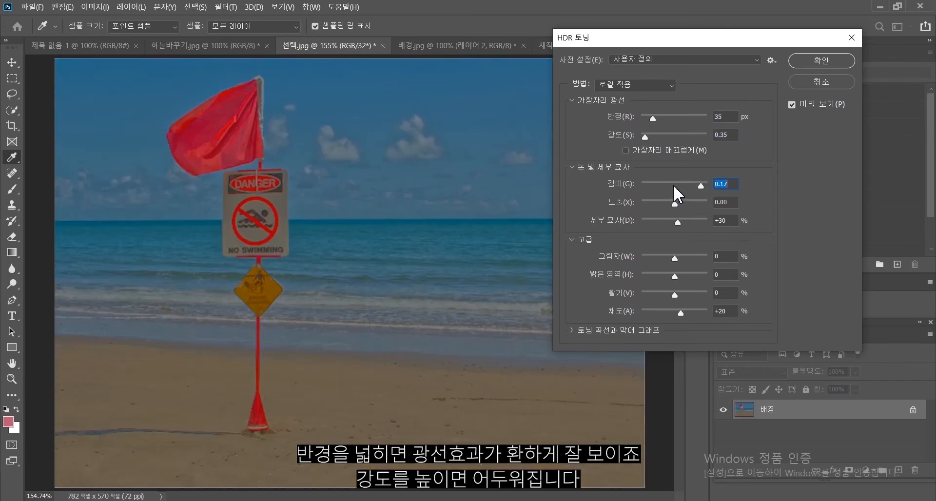
pyautogui.click(673, 185)
pyautogui.moveTo(677, 204); pyautogui.dragTo(699, 220)
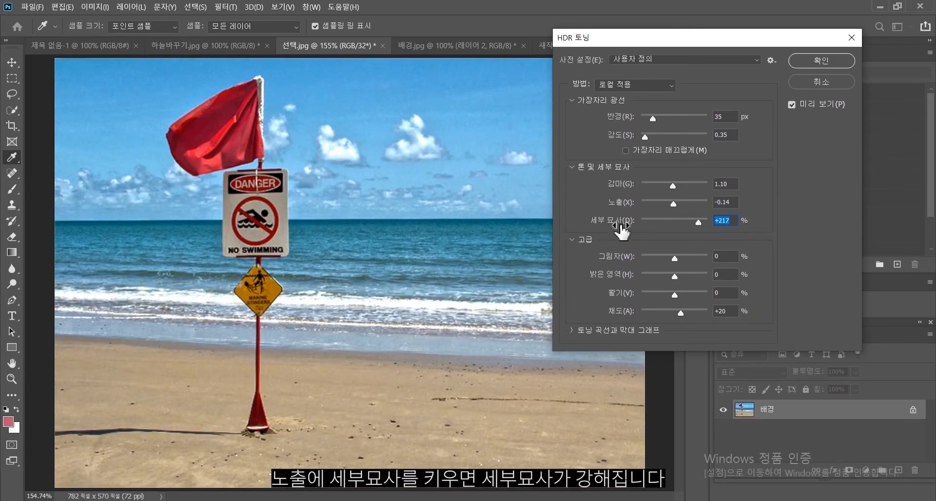
pyautogui.moveTo(596, 37); pyautogui.dragTo(708, 19)
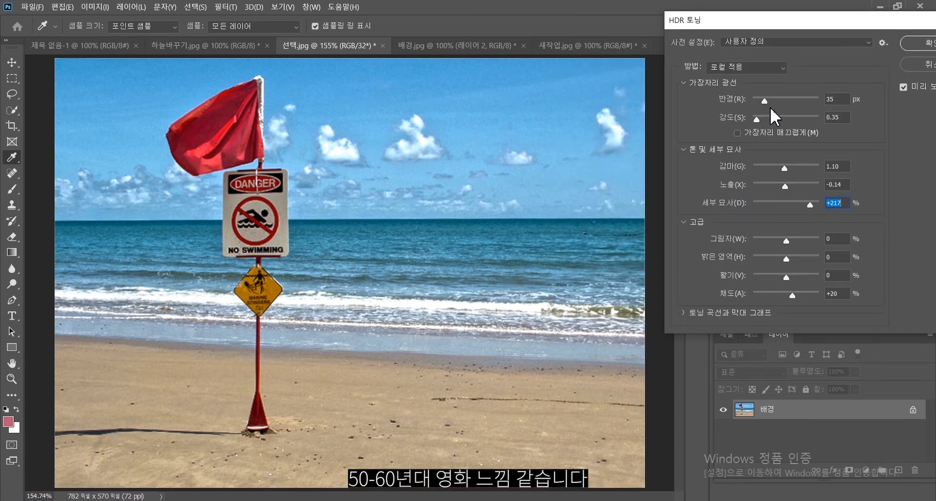
# - Set the HDR toning detail to -6%, shadow to -6%, and highlight to +5%
pyautogui.click(785, 202)
pyautogui.moveTo(786, 239); pyautogui.dragTo(732, 271)
pyautogui.click(784, 241)
pyautogui.click(787, 259)
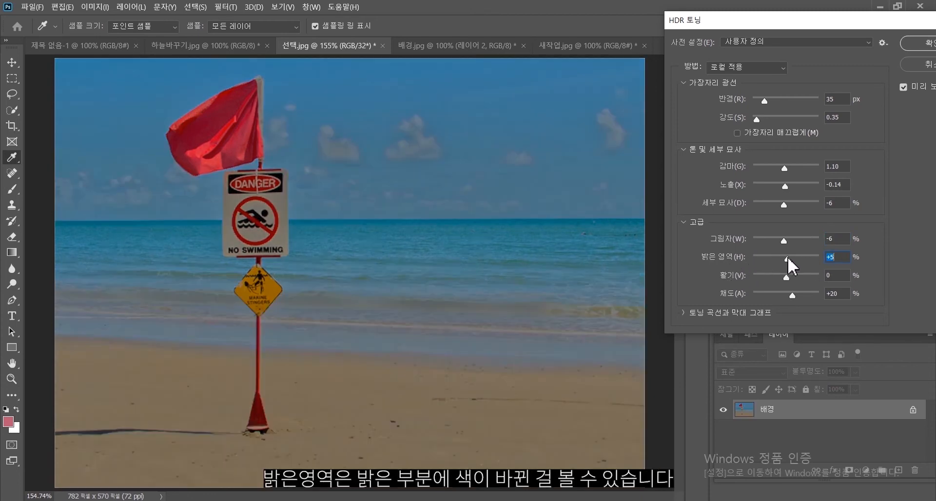
# - Try HDR vibrance at +5% and saturation at +25% and +19%, and discard the HDR Toning changes
pyautogui.moveTo(788, 278)
pyautogui.mouseDown()
pyautogui.moveTo(810, 277)
pyautogui.moveTo(782, 276)
pyautogui.moveTo(822, 291)
pyautogui.moveTo(813, 273)
pyautogui.moveTo(787, 276)
pyautogui.mouseUp()
pyautogui.click(794, 293)
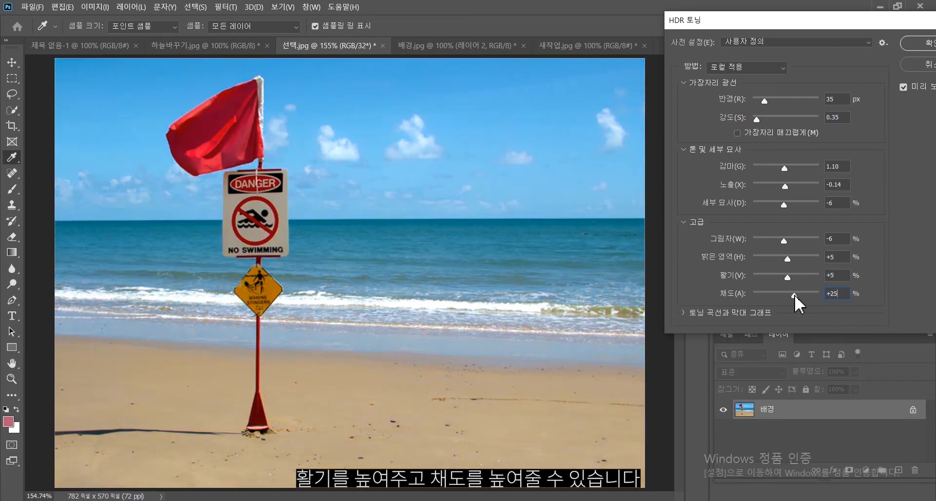
pyautogui.moveTo(757, 17); pyautogui.dragTo(721, 29)
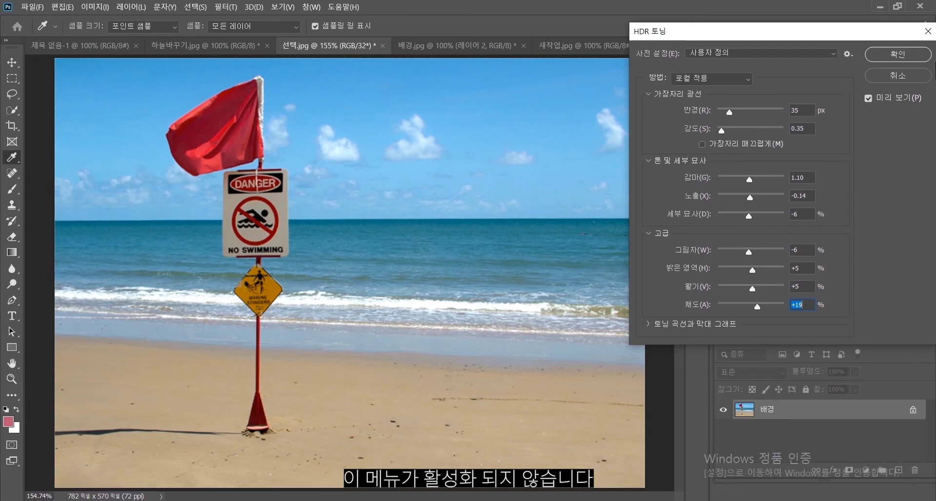
pyautogui.click(910, 78)
# - Try the Desaturate adjustment on the beach photo and restore its original colors
pyautogui.click(95, 7)
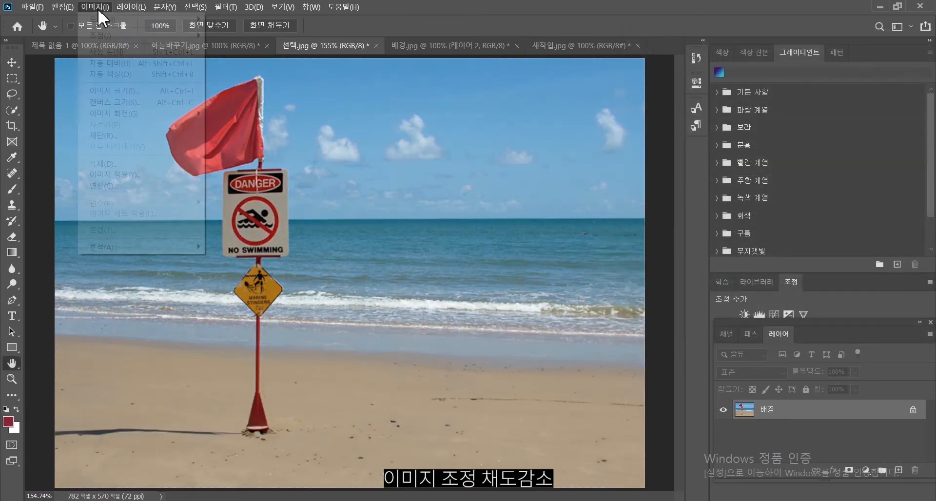
pyautogui.moveTo(147, 36)
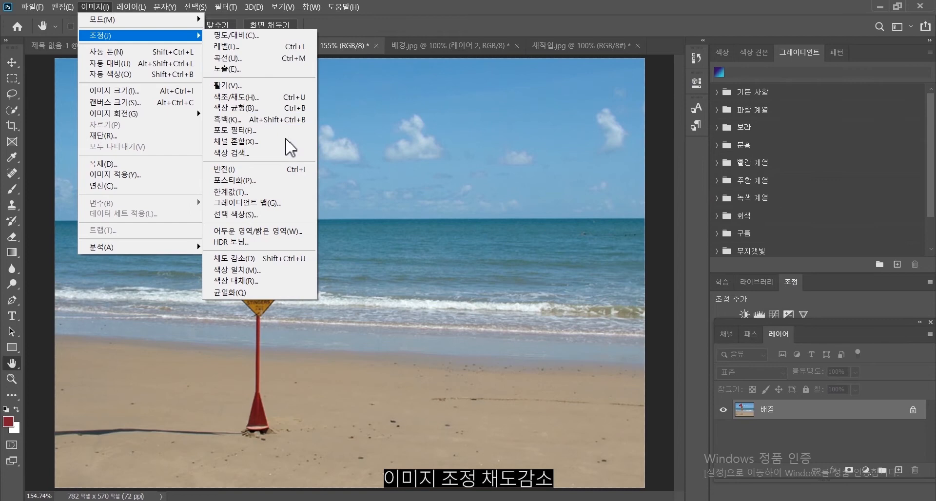
pyautogui.click(281, 259)
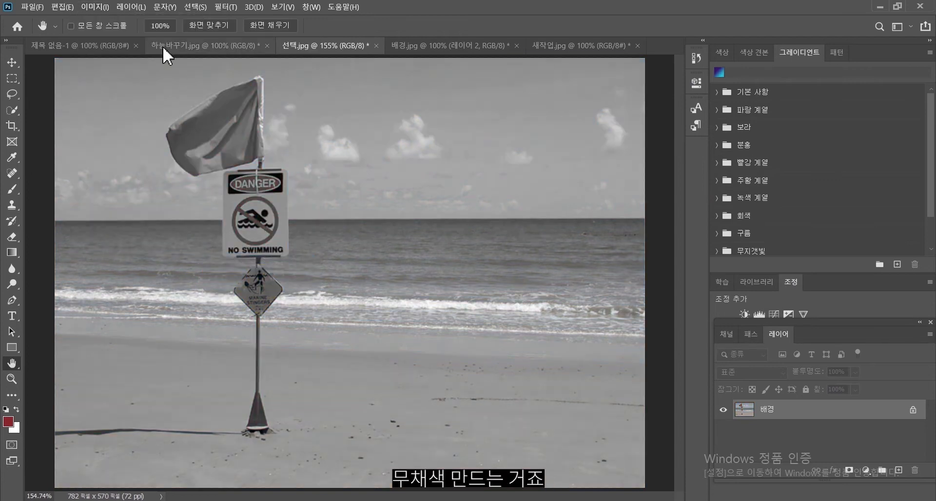
pyautogui.hotkey('ctrl', 'z')
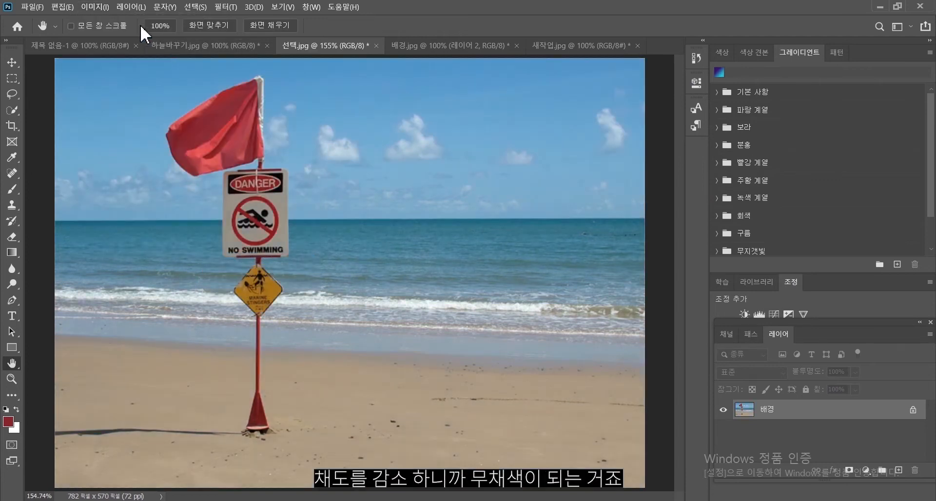
pyautogui.click(95, 7)
pyautogui.moveTo(94, 38)
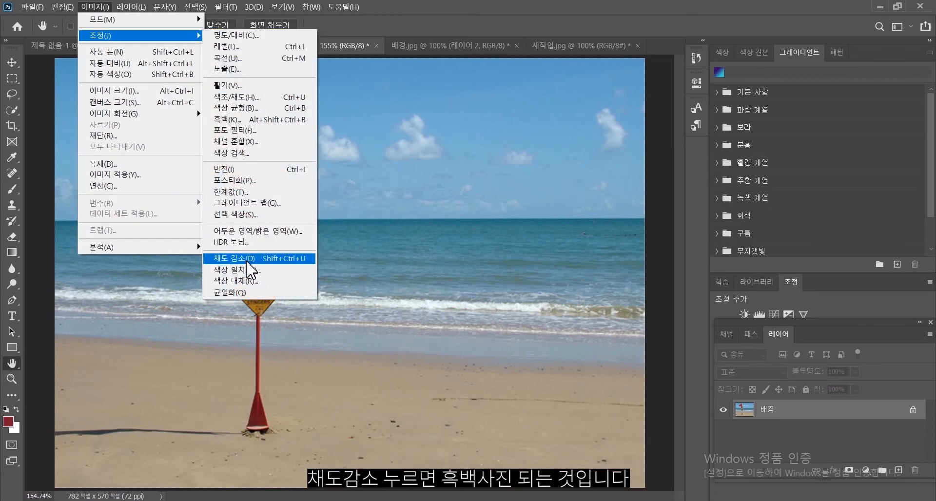
pyautogui.click(246, 260)
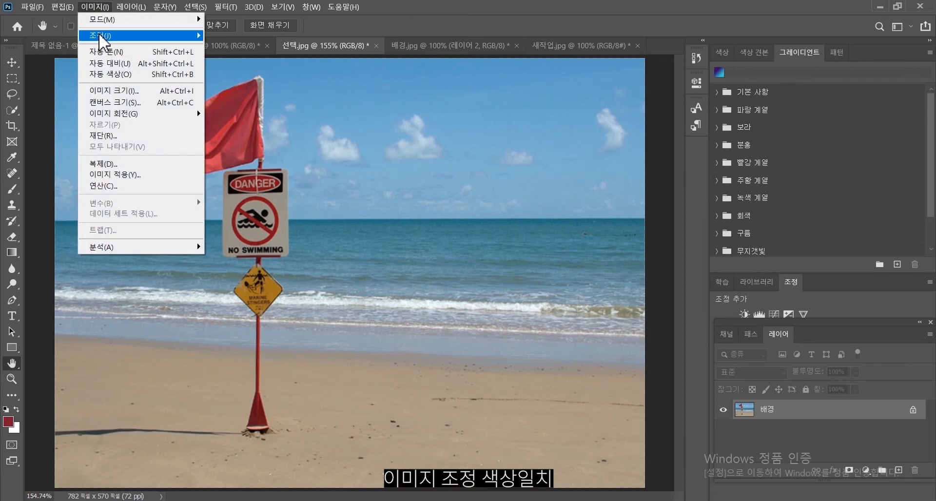
# - Try Match Color on the beach photo with 하늘바꾸기.jpg and 선택.jpg as the source image
pyautogui.moveTo(126, 37)
pyautogui.click(247, 267)
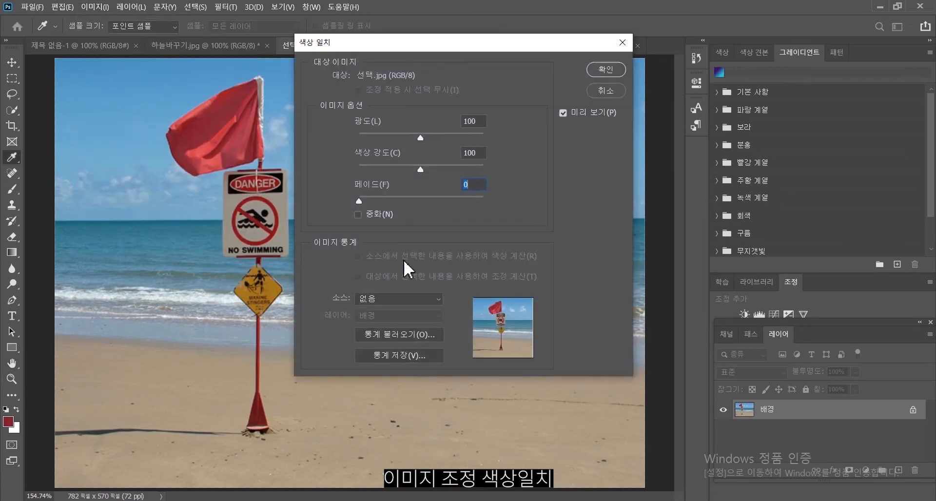
pyautogui.moveTo(468, 45); pyautogui.dragTo(631, 38)
pyautogui.click(591, 289)
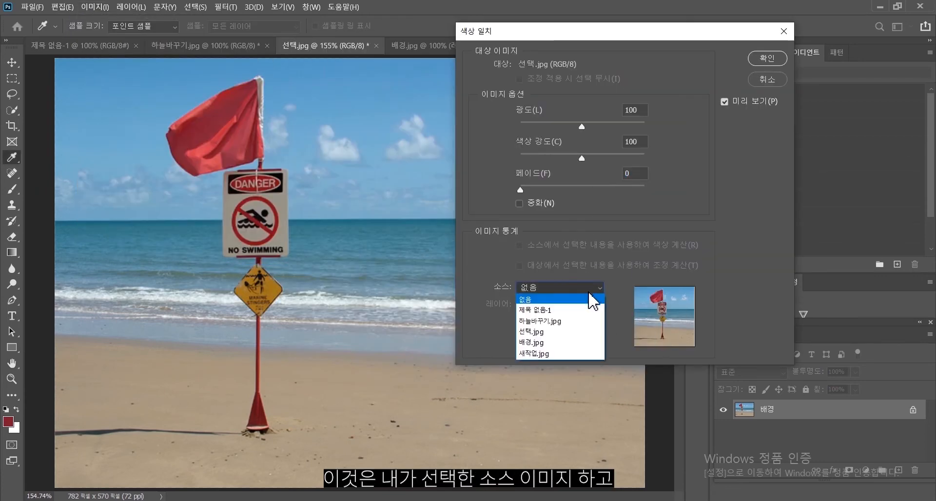
pyautogui.click(575, 321)
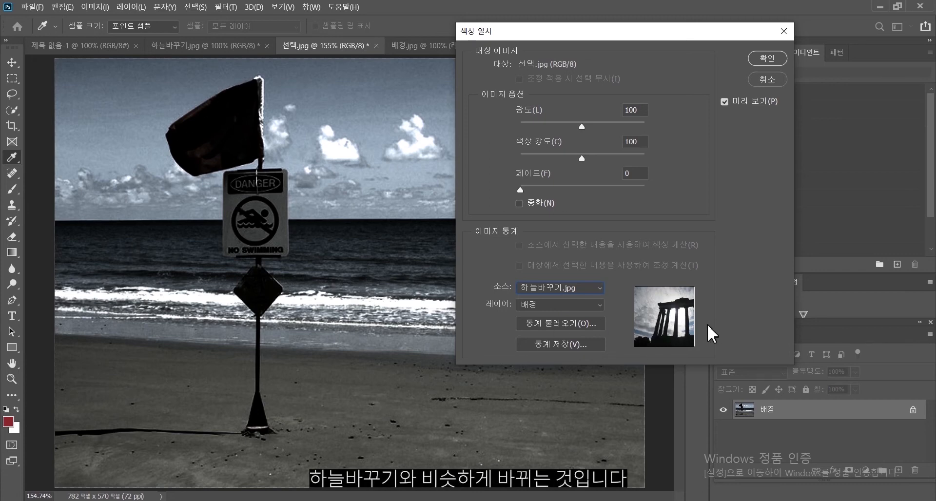
pyautogui.click(601, 285)
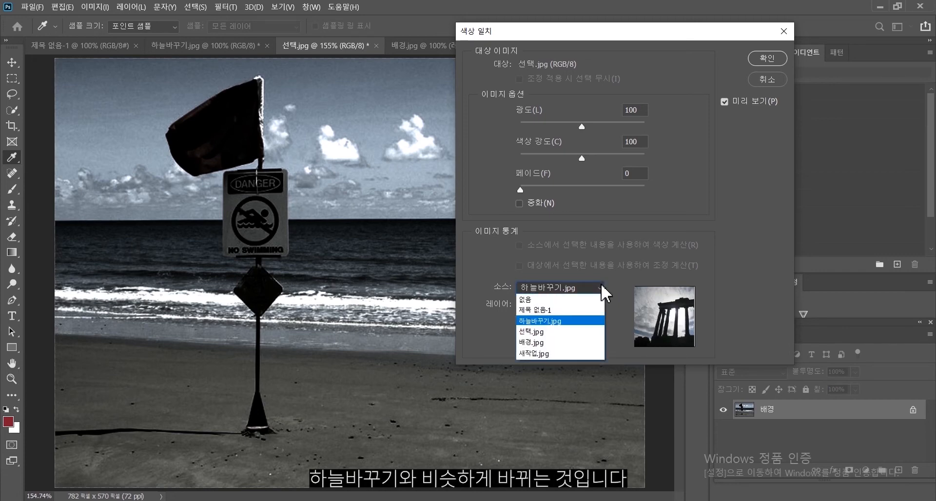
pyautogui.click(574, 333)
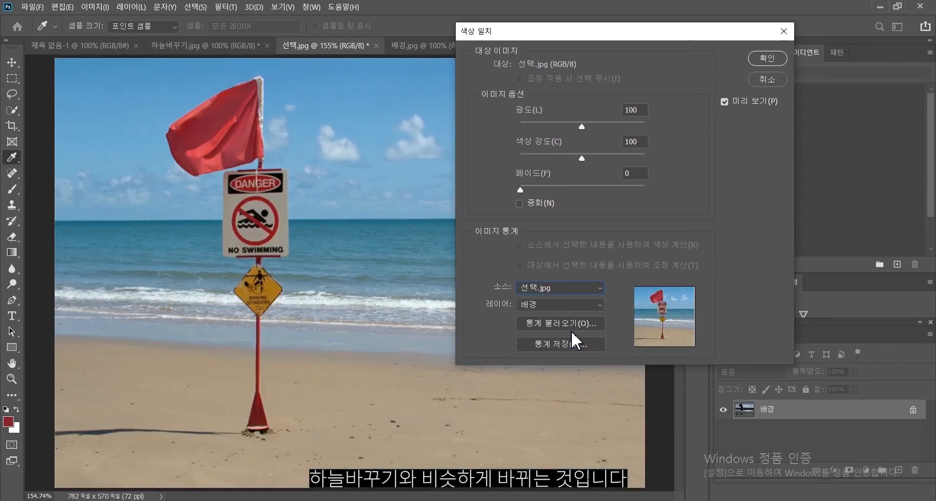
# - Try 배경.jpg and 새작업.jpg as the Match Color source, and discard the adjustment
pyautogui.click(579, 291)
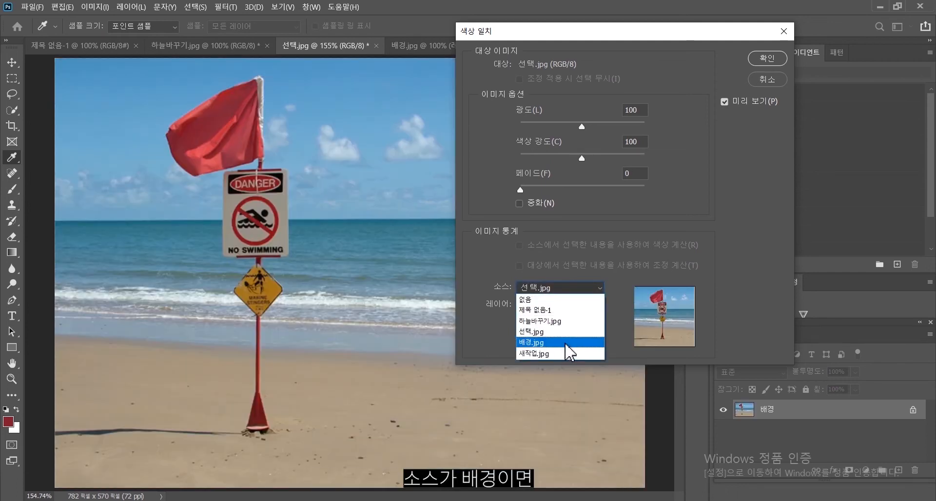
pyautogui.click(599, 347)
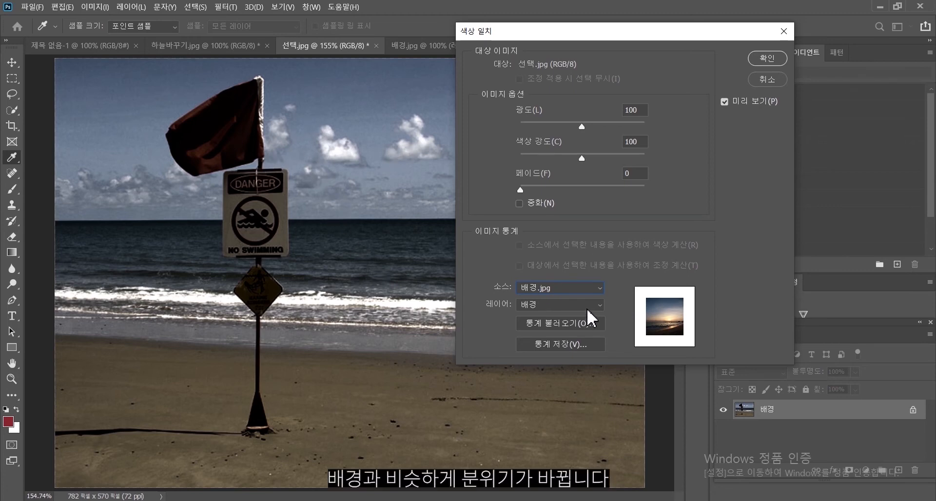
pyautogui.click(597, 289)
pyautogui.click(577, 355)
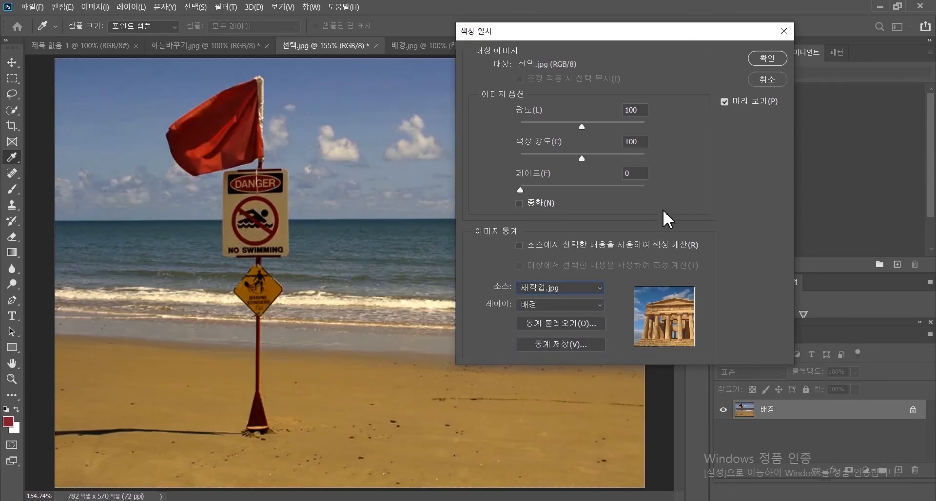
pyautogui.click(768, 79)
pyautogui.press('h')
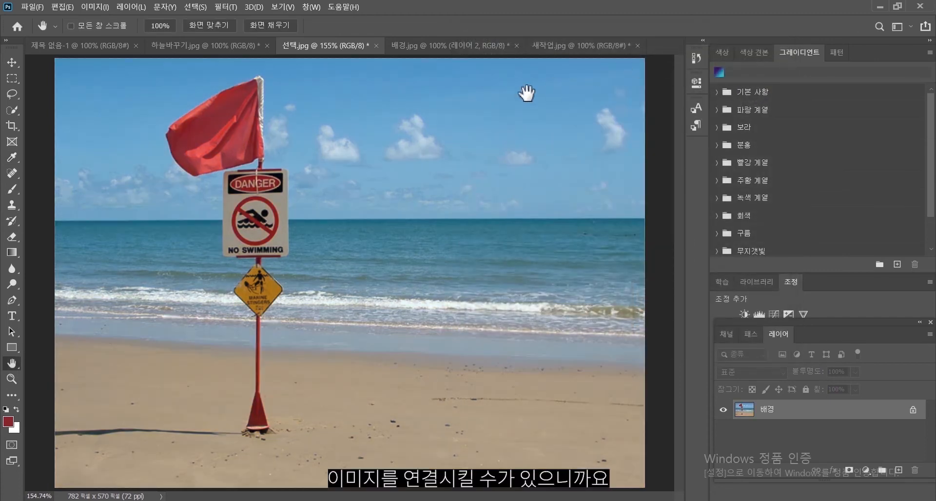
# - Start Replace Color on the beach photo, sampling the flag's red and setting the fuzziness to 29
pyautogui.click(96, 7)
pyautogui.moveTo(104, 33)
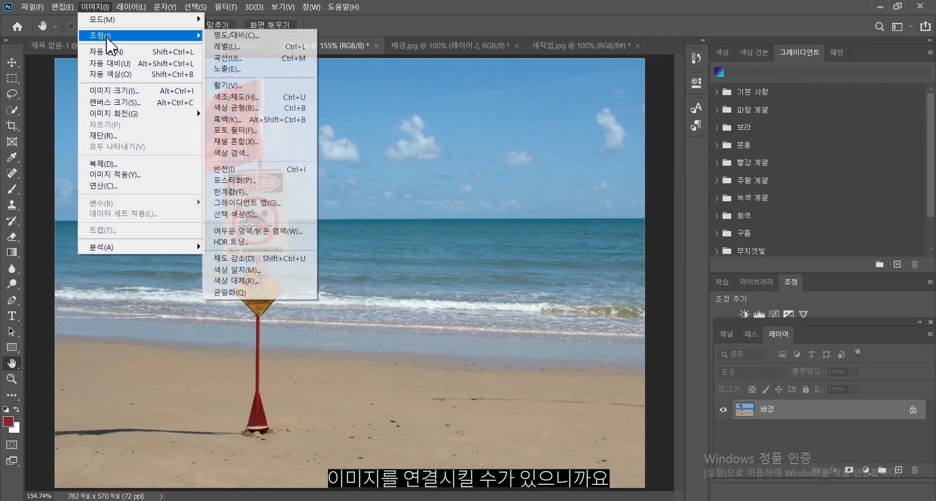
pyautogui.click(277, 279)
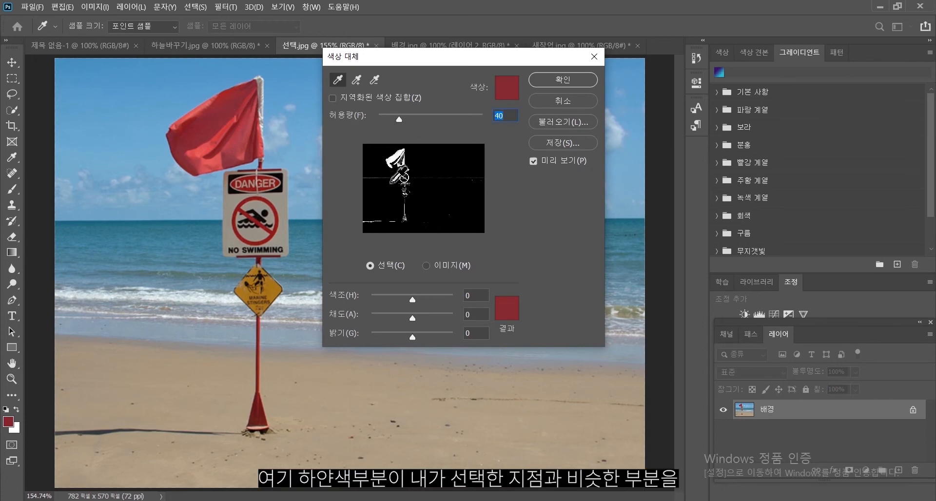
pyautogui.click(207, 152)
pyautogui.click(209, 147)
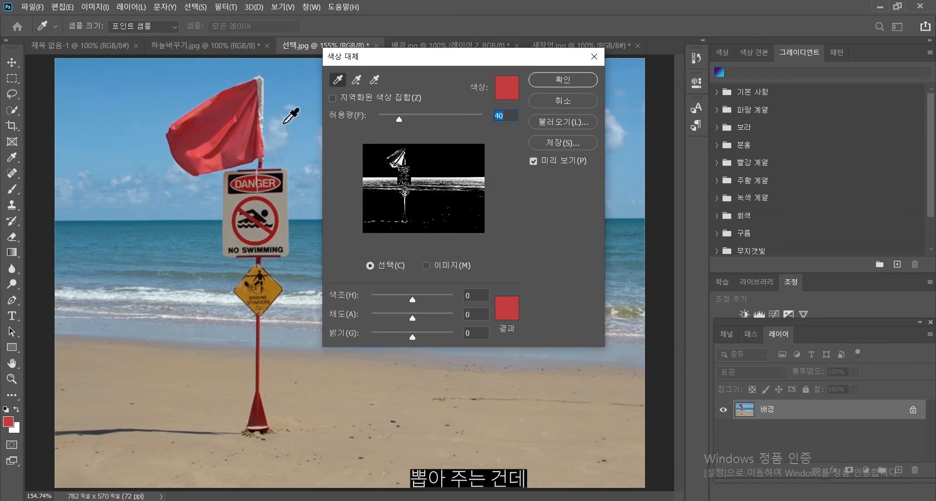
pyautogui.click(202, 119)
pyautogui.moveTo(401, 120)
pyautogui.mouseDown()
pyautogui.moveTo(383, 119)
pyautogui.moveTo(444, 118)
pyautogui.moveTo(394, 118)
pyautogui.mouseUp()
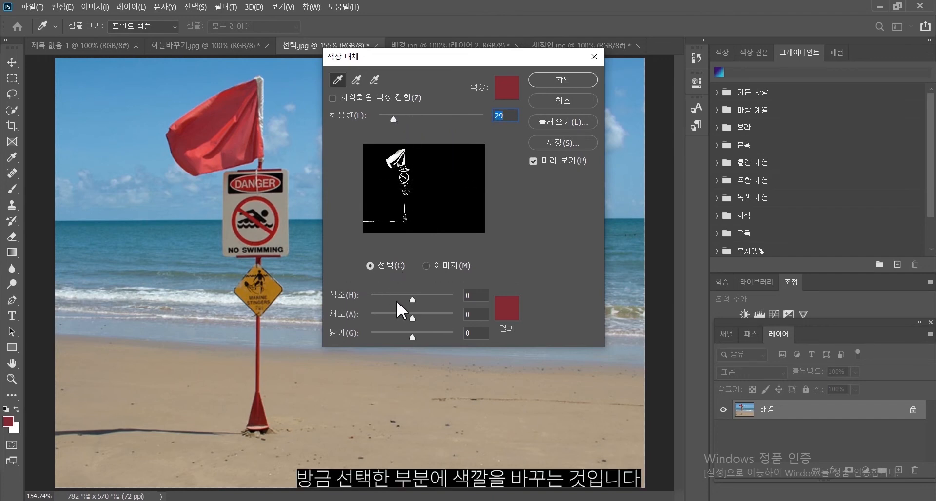
# - Try recoloring the flag with hue +121, saturation +27, lightness +38 and fuzziness 165, and with hue +81, saturation +82 and fuzziness 166
pyautogui.moveTo(413, 299); pyautogui.dragTo(429, 337)
pyautogui.moveTo(393, 119); pyautogui.dragTo(464, 119)
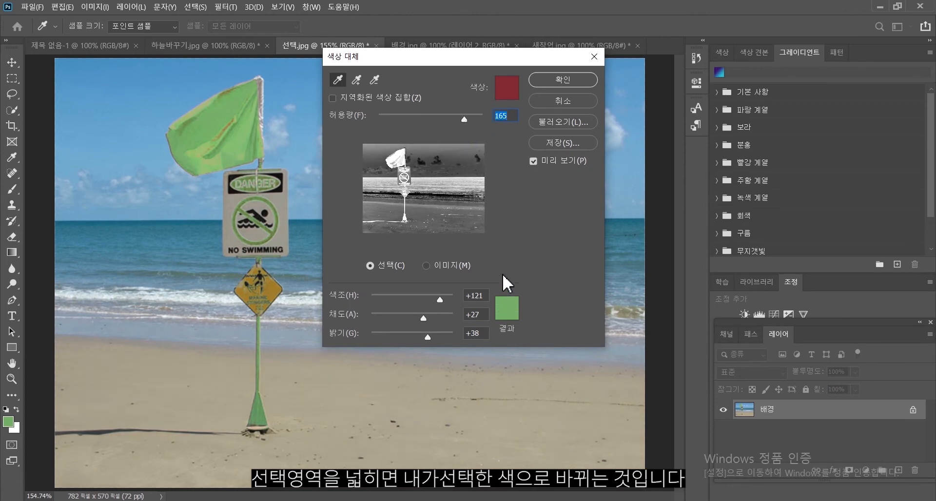
pyautogui.moveTo(432, 301)
pyautogui.mouseDown()
pyautogui.moveTo(383, 300)
pyautogui.moveTo(408, 298)
pyautogui.moveTo(446, 316)
pyautogui.moveTo(424, 297)
pyautogui.moveTo(441, 299)
pyautogui.moveTo(431, 299)
pyautogui.mouseUp()
pyautogui.click(466, 117)
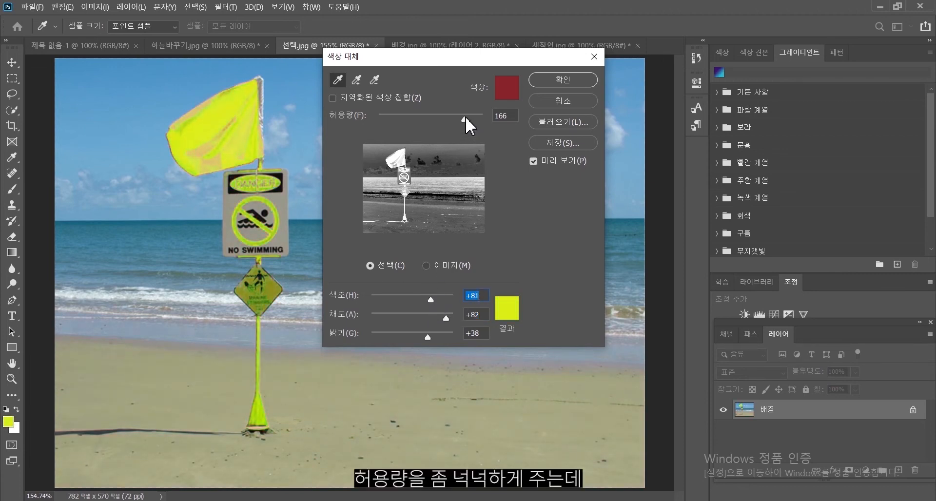
# - Try a Replace Color fuzziness of 200 and discard the color replacement
pyautogui.moveTo(465, 116); pyautogui.dragTo(487, 116)
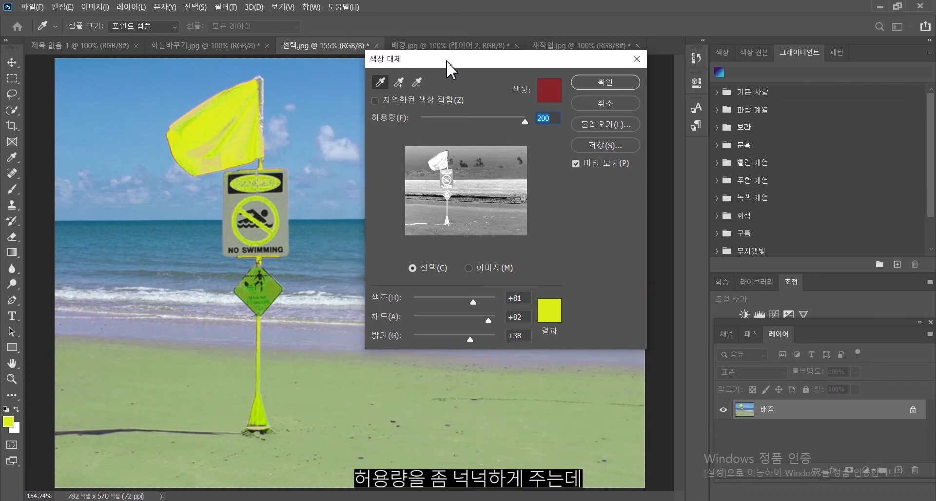
pyautogui.moveTo(446, 60); pyautogui.dragTo(690, 35)
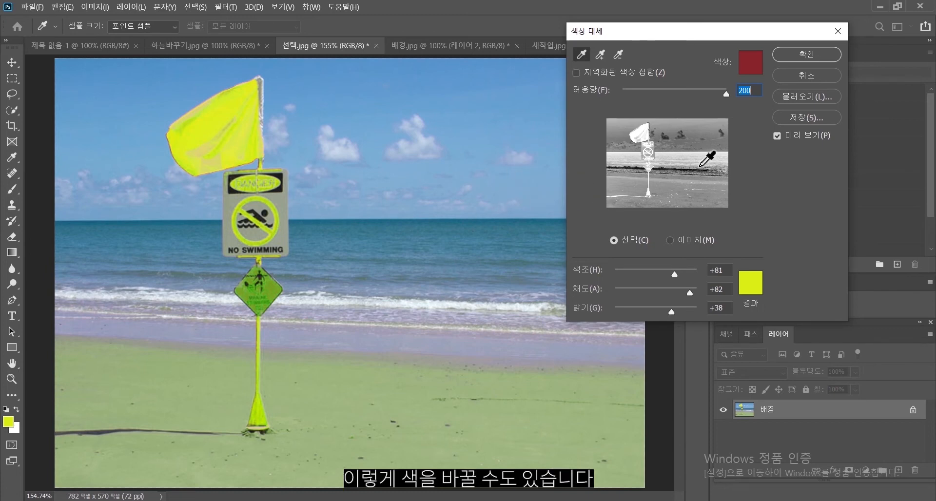
pyautogui.click(809, 76)
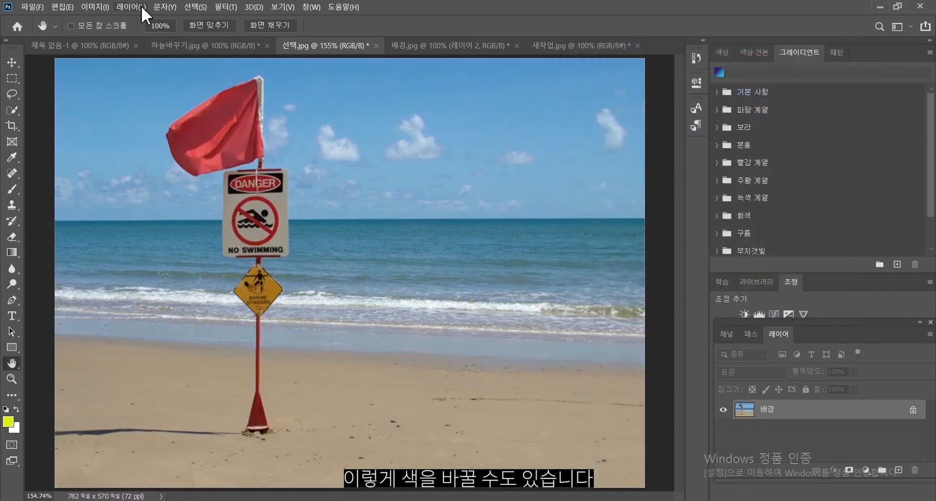
# - Try the Equalize adjustment on the beach photo and undo it
pyautogui.click(95, 7)
pyautogui.moveTo(127, 36)
pyautogui.click(280, 293)
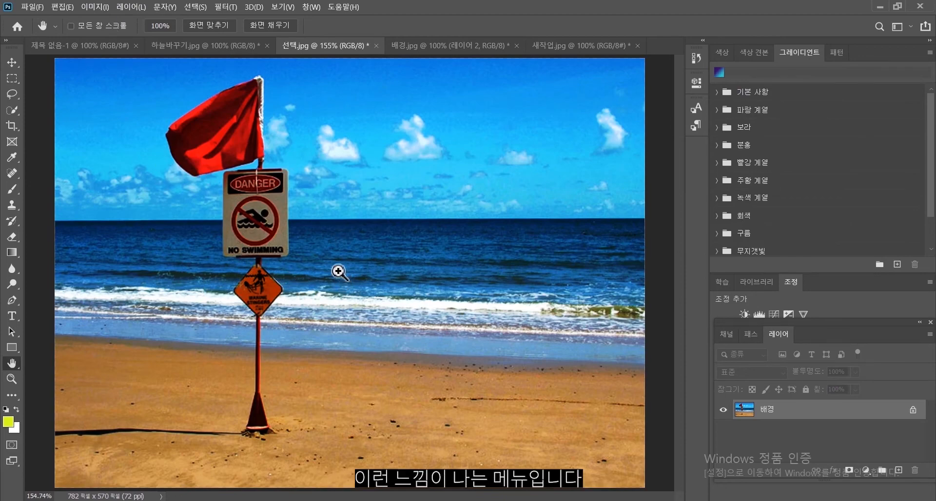
pyautogui.hotkey('ctrl', 'z')
pyautogui.click(103, 7)
pyautogui.moveTo(124, 37)
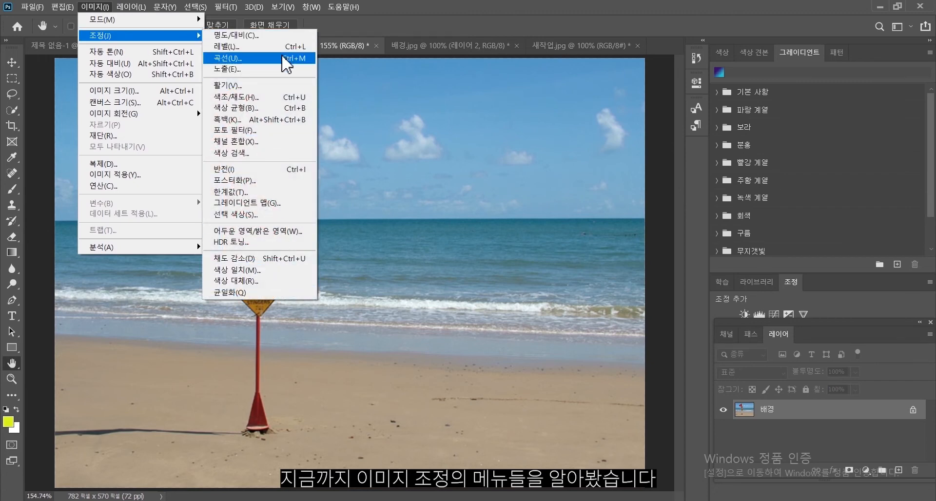
pyautogui.click(424, 222)
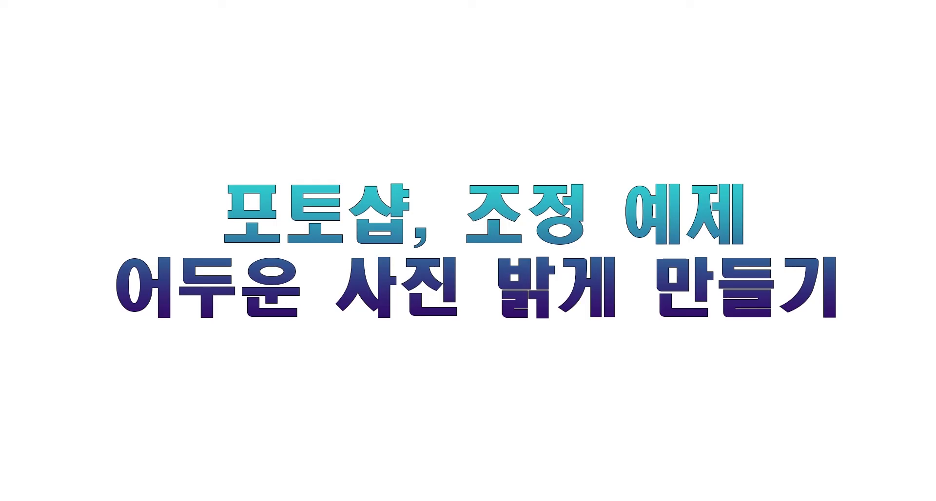
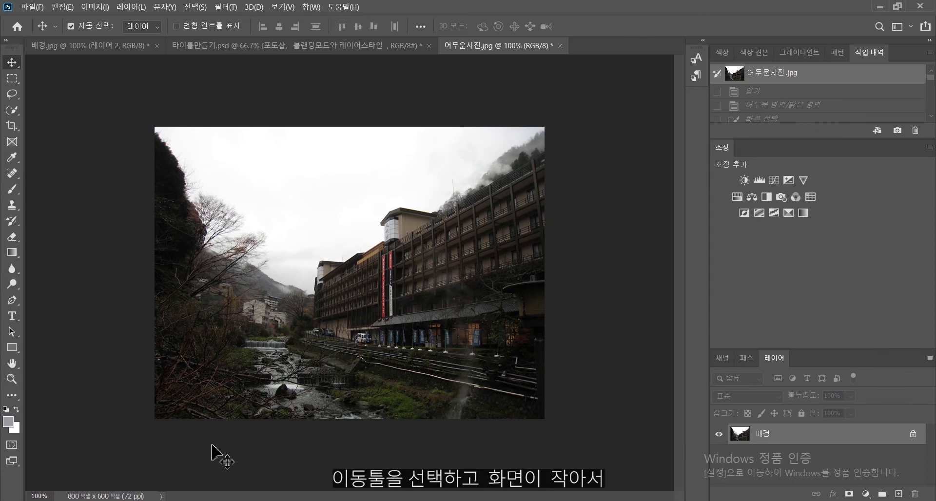
# - Brighten the shadows of 어두운사진.jpg with Shadows/Highlights, setting the shadow amount to 52%
pyautogui.click(12, 380)
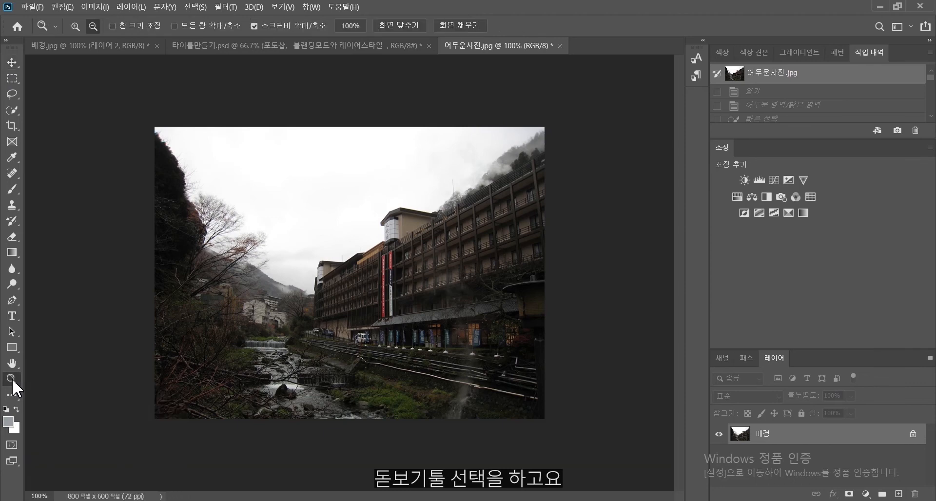
pyautogui.click(407, 27)
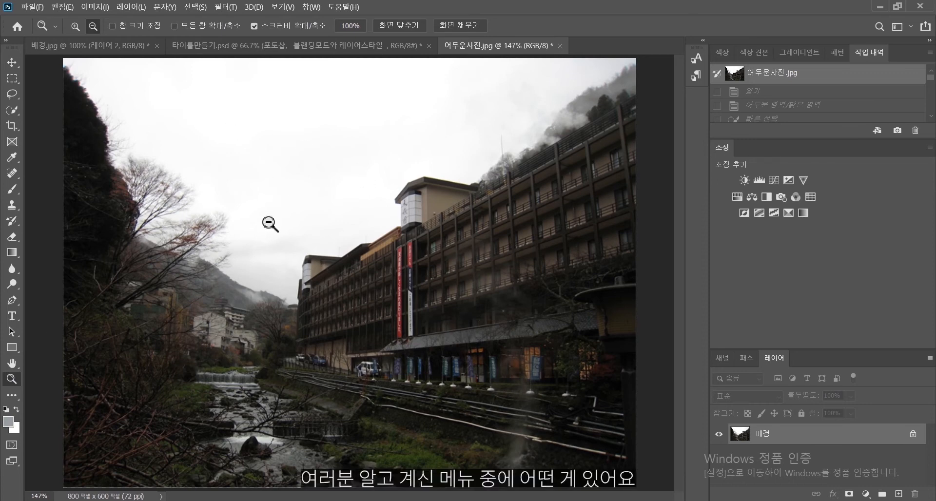
pyautogui.click(95, 8)
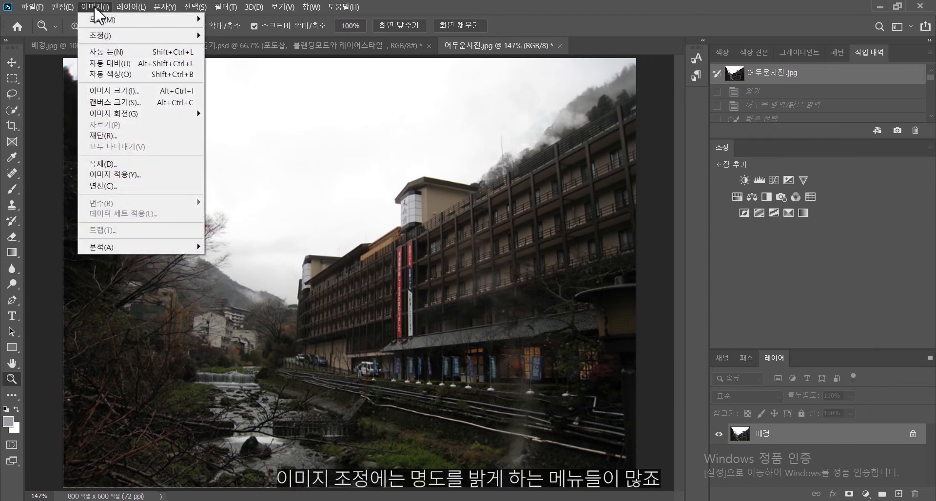
pyautogui.moveTo(98, 36)
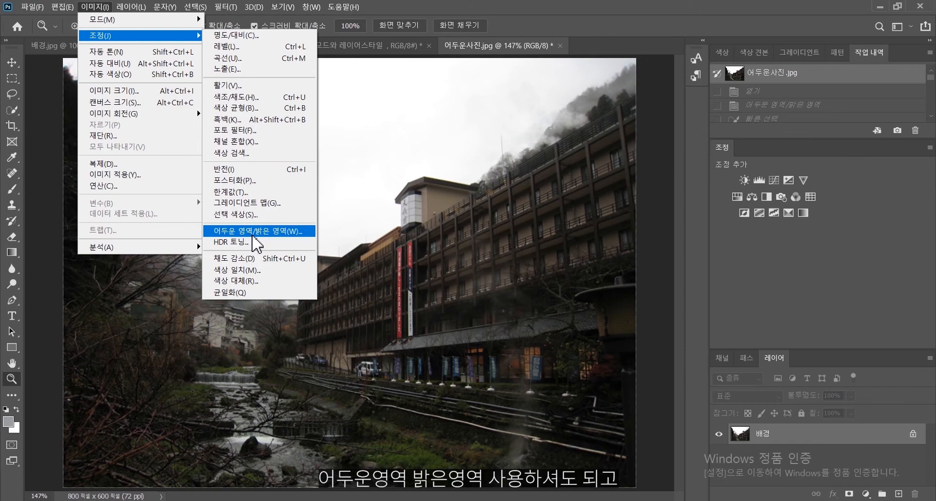
pyautogui.click(253, 233)
pyautogui.moveTo(694, 56); pyautogui.dragTo(721, 55)
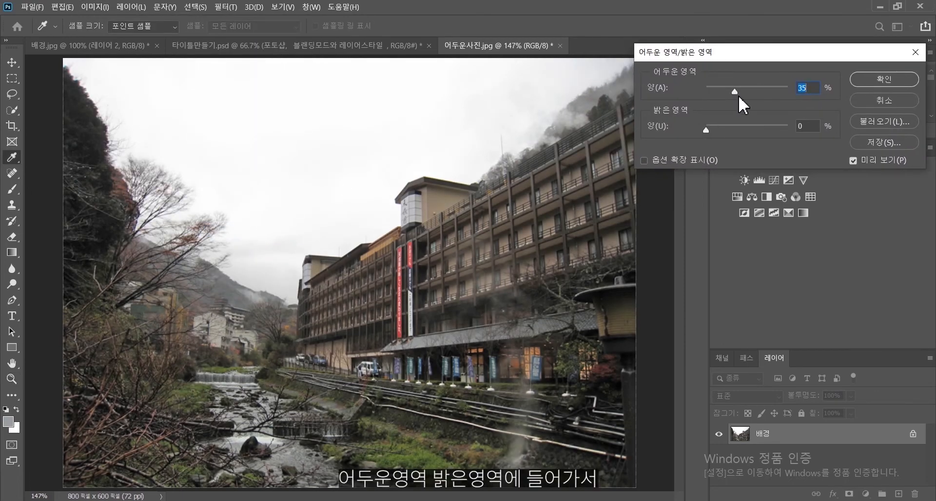
pyautogui.moveTo(711, 91); pyautogui.dragTo(751, 92)
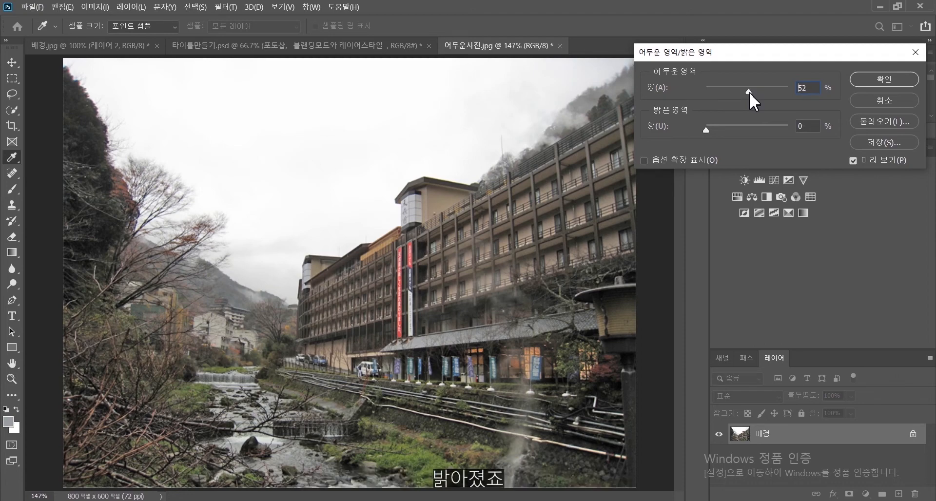
pyautogui.click(884, 79)
pyautogui.press('z')
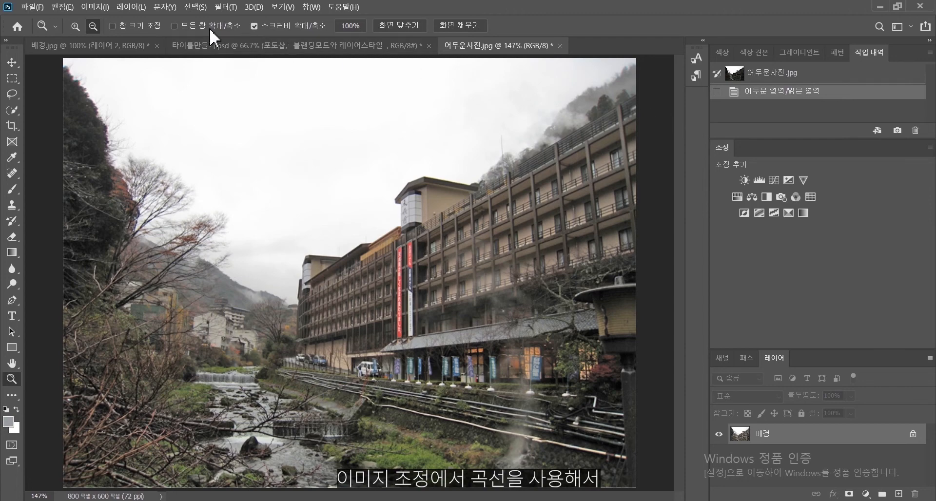
# - Brighten the photo further with Curves, raising an RGB curve point in the highlights to input 182 and output 202
pyautogui.click(95, 7)
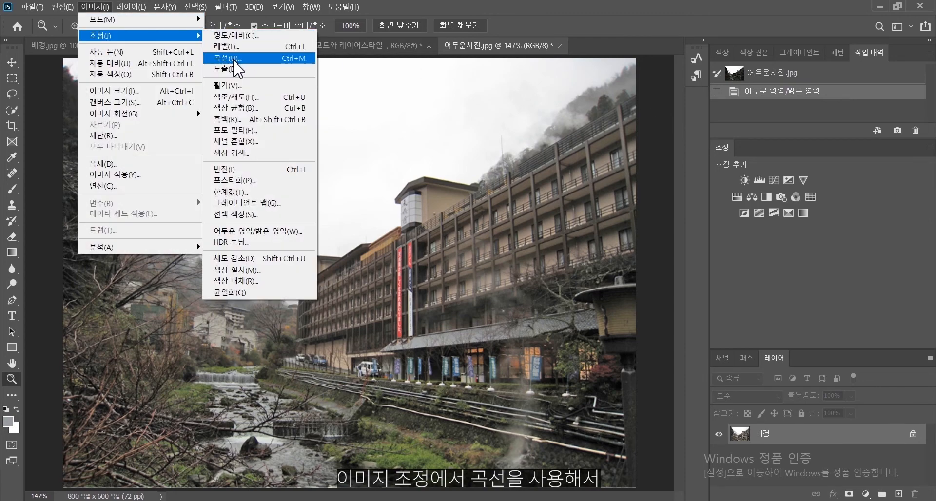
pyautogui.click(229, 58)
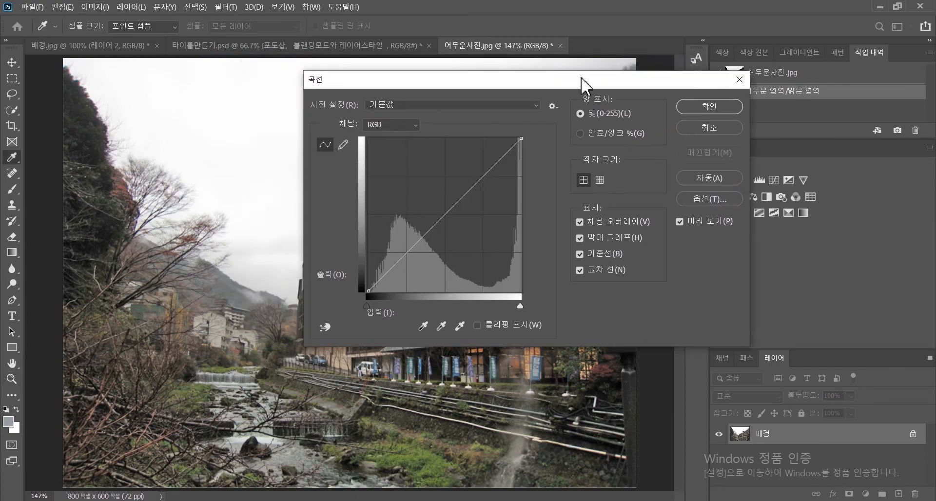
pyautogui.moveTo(583, 81); pyautogui.dragTo(800, 63)
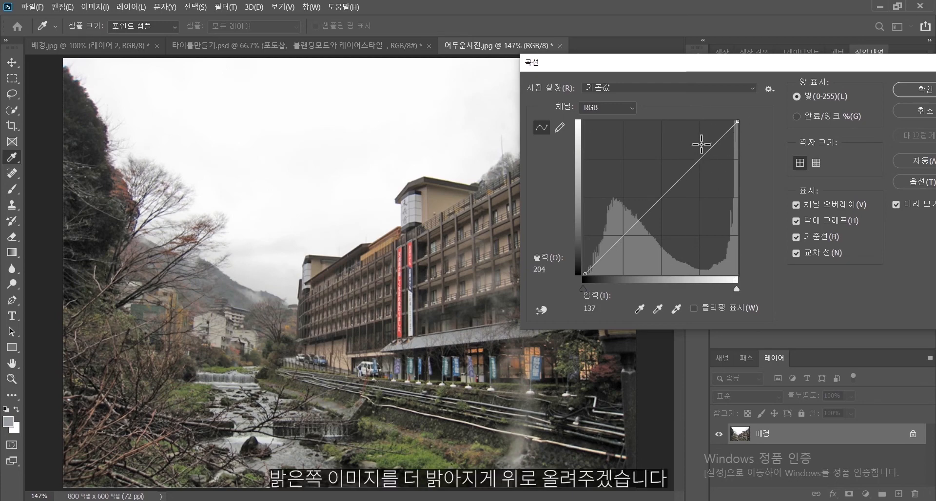
pyautogui.moveTo(698, 162); pyautogui.dragTo(693, 152)
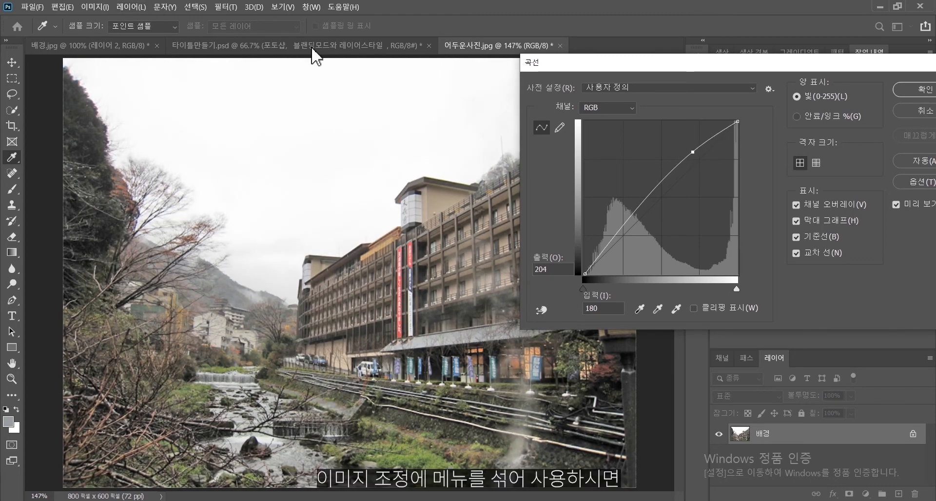
pyautogui.moveTo(696, 154); pyautogui.dragTo(697, 154)
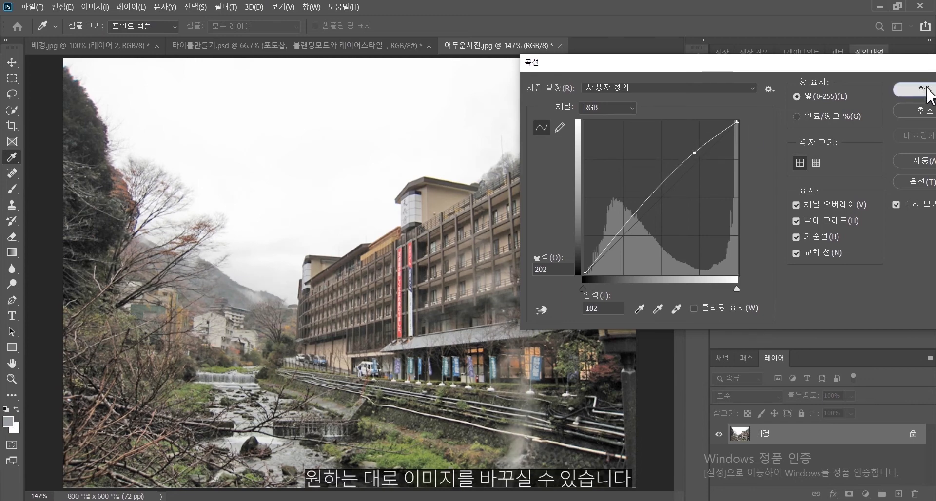
pyautogui.click(929, 89)
pyautogui.press('z')
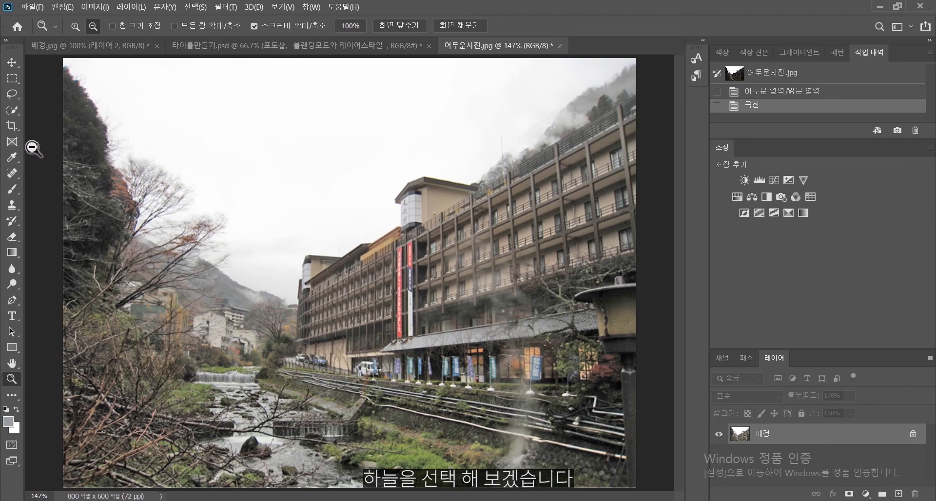
# - Start a Quick Selection in add mode on the sky at the photo's upper-left corner
pyautogui.click(12, 110)
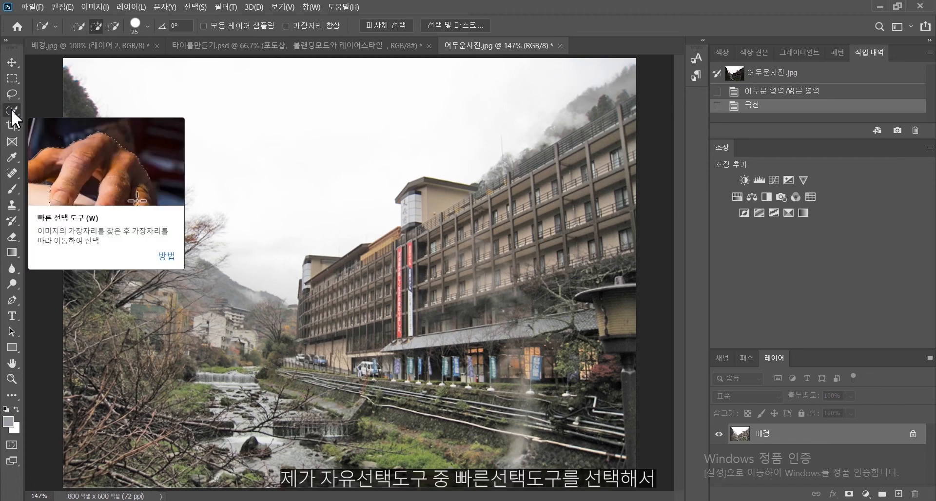
pyautogui.rightClick(11, 111)
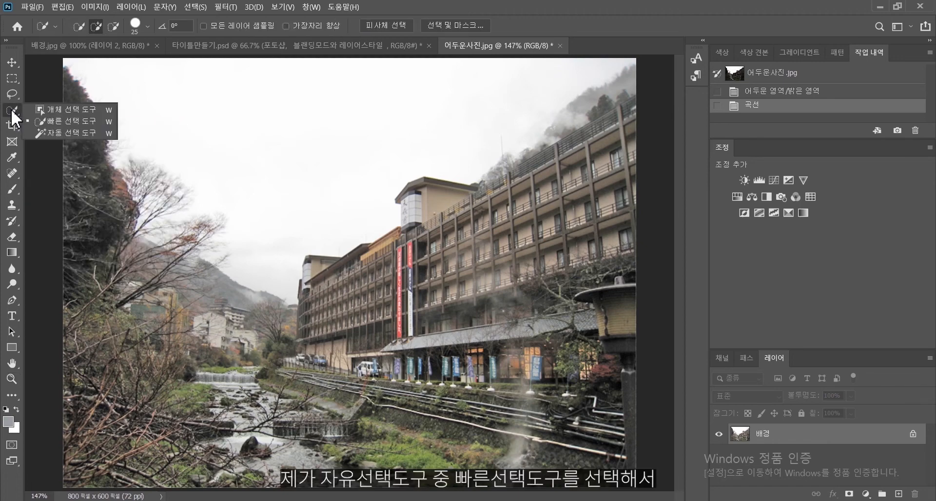
pyautogui.click(37, 121)
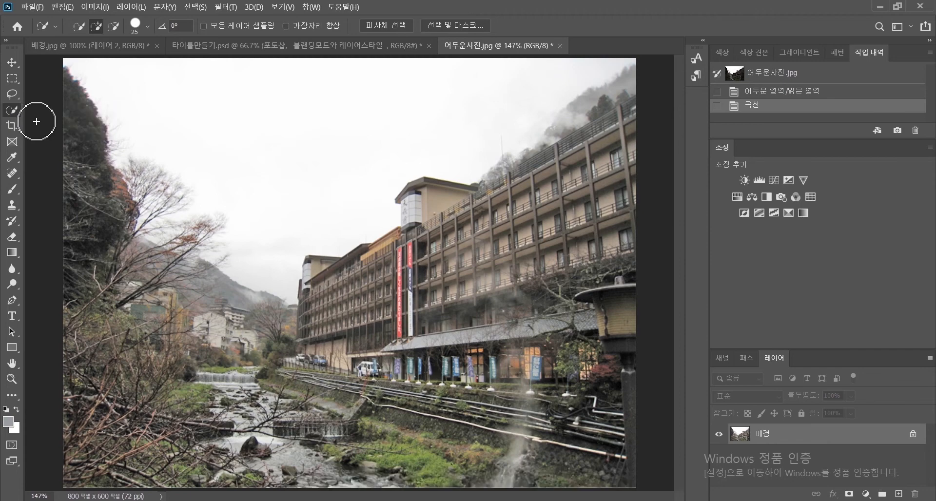
pyautogui.click(98, 28)
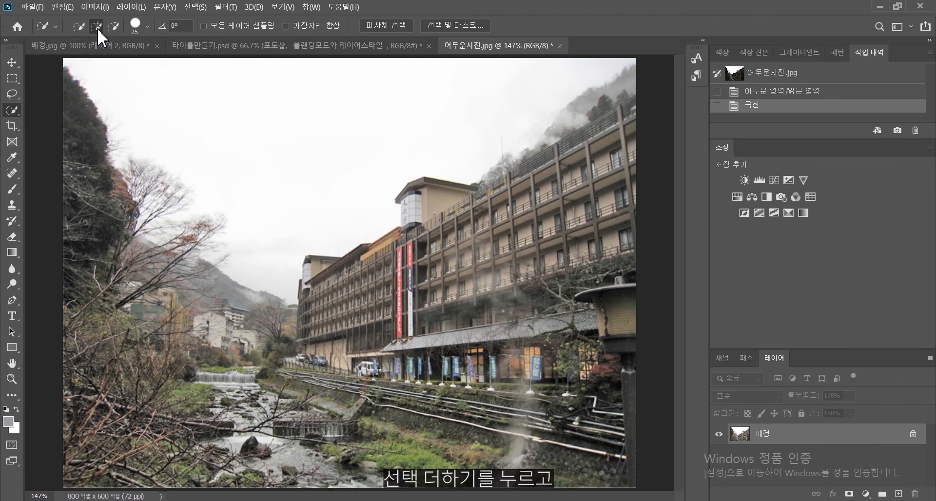
pyautogui.moveTo(111, 78); pyautogui.dragTo(128, 101)
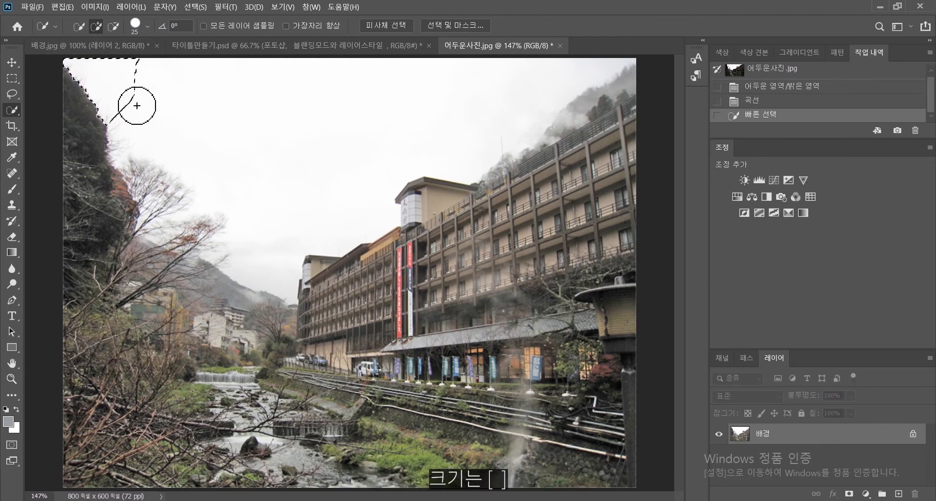
# - Set the selection brush to 50 px with 2% hardness and extend the selection over the sky above the bare tree
pyautogui.press(']')
pyautogui.press(']')
pyautogui.press(']')
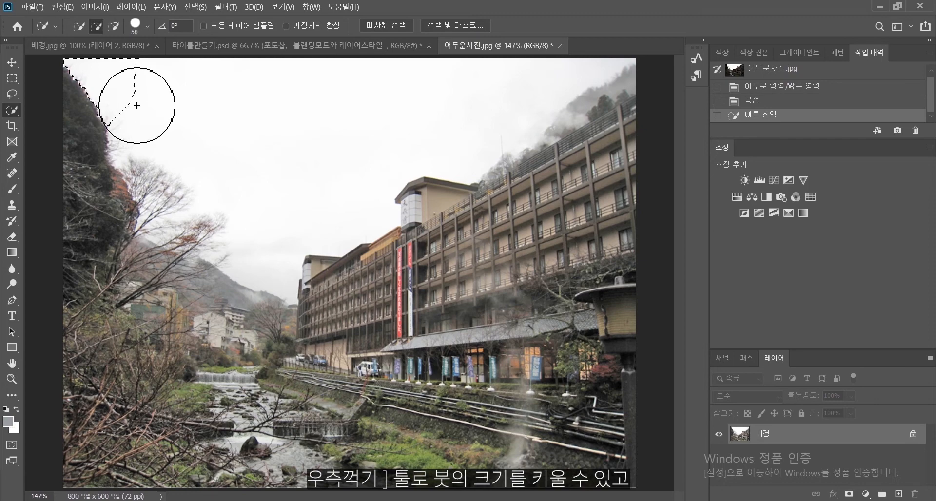
pyautogui.click(147, 28)
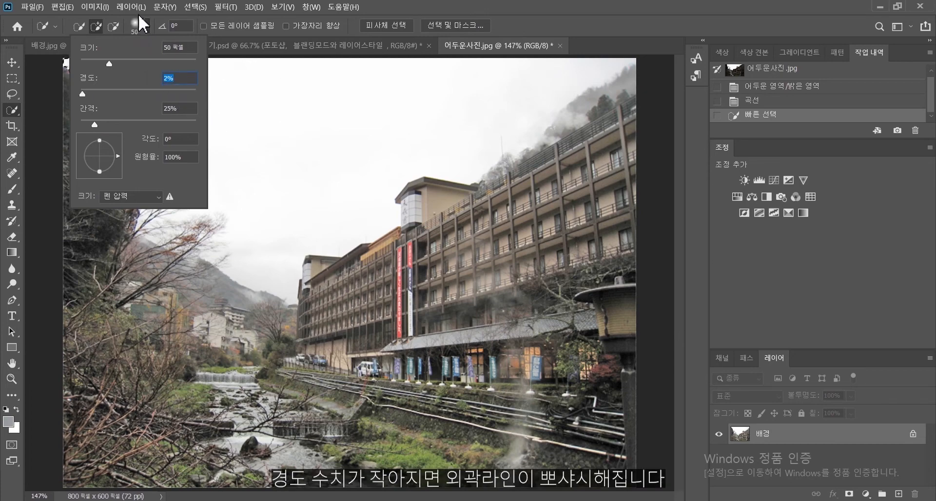
pyautogui.moveTo(251, 89)
pyautogui.mouseDown()
pyautogui.moveTo(186, 105)
pyautogui.moveTo(175, 116)
pyautogui.moveTo(181, 151)
pyautogui.moveTo(154, 149)
pyautogui.moveTo(170, 90)
pyautogui.moveTo(188, 184)
pyautogui.moveTo(145, 206)
pyautogui.moveTo(100, 210)
pyautogui.moveTo(162, 197)
pyautogui.mouseUp()
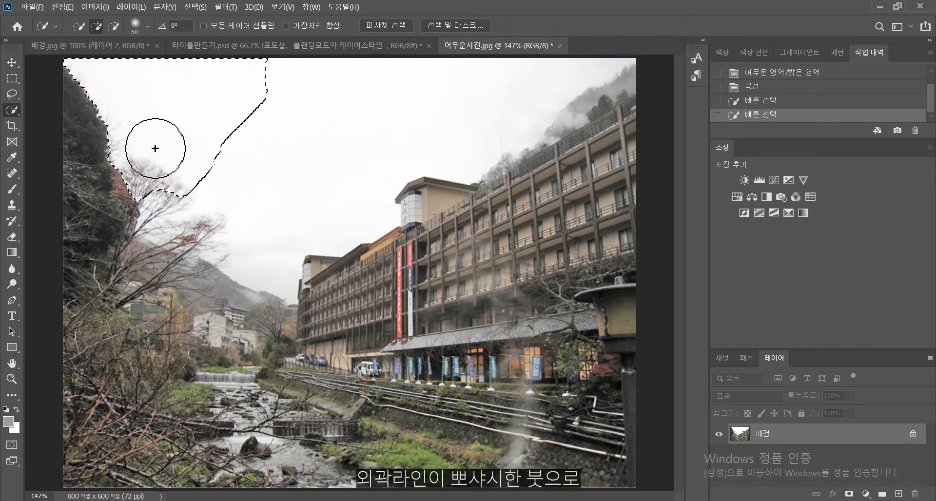
# - Enlarge the selection brush to 70 px and extend the selection across the whole sky to the photo's right edge
pyautogui.press(']')
pyautogui.press(']')
pyautogui.moveTo(156, 146)
pyautogui.mouseDown()
pyautogui.moveTo(174, 158)
pyautogui.moveTo(198, 208)
pyautogui.moveTo(216, 211)
pyautogui.moveTo(526, 83)
pyautogui.mouseUp()
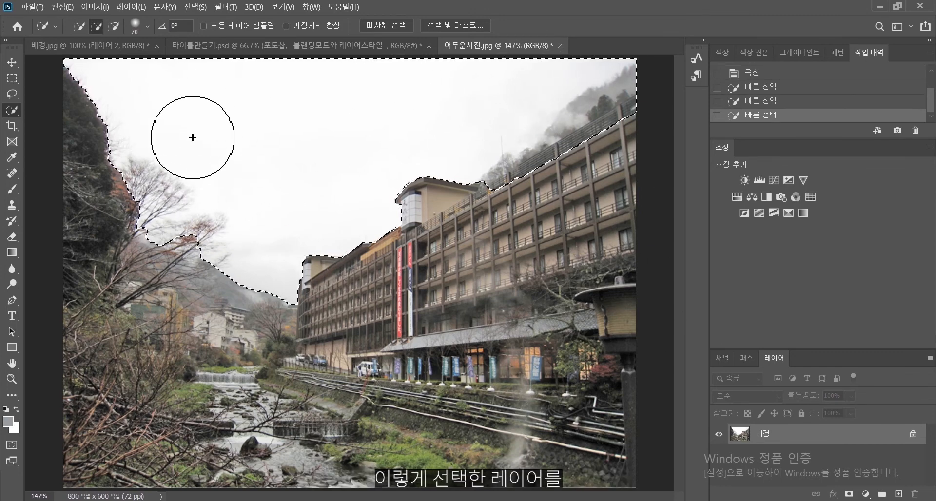
# - Try copying the selected sky to a new layer with the background hidden, and undo both changes
pyautogui.rightClick(246, 126)
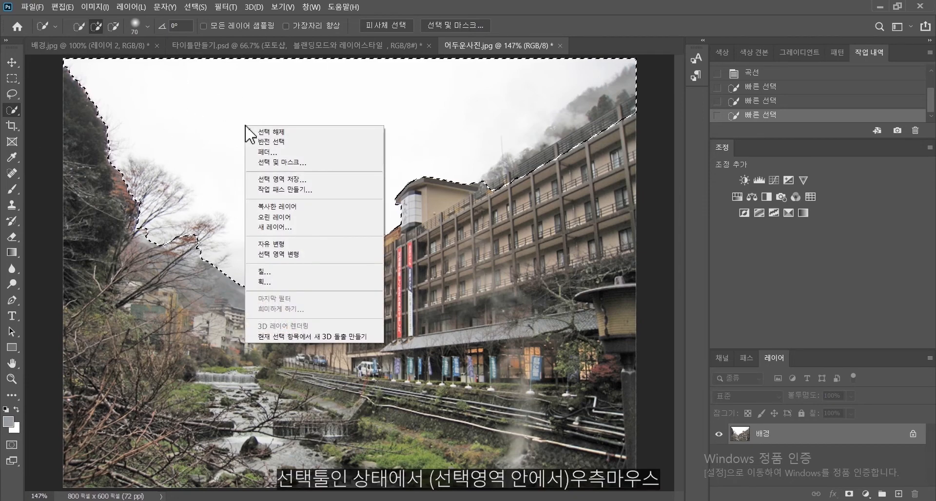
pyautogui.click(310, 207)
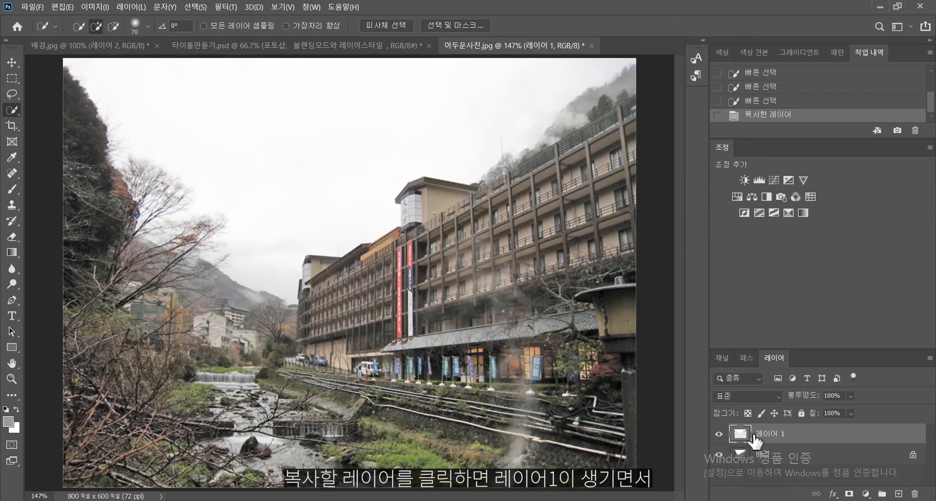
pyautogui.click(719, 456)
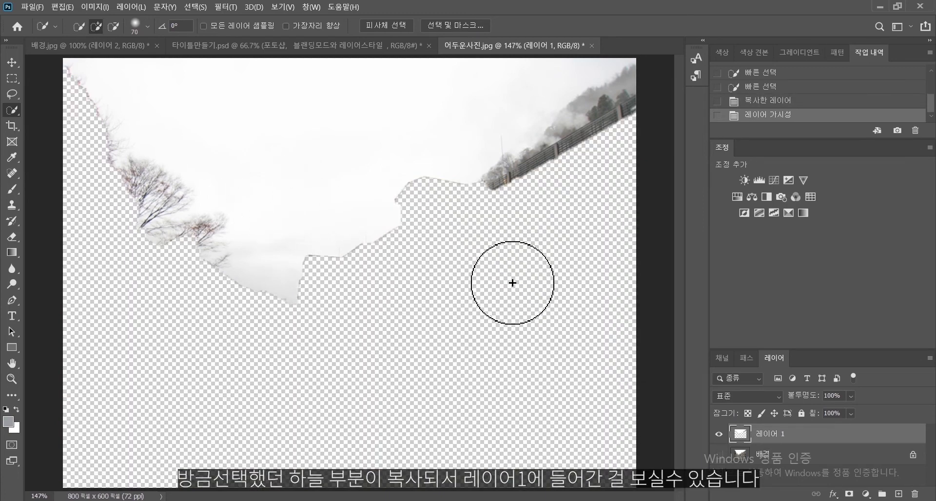
pyautogui.hotkey('ctrl', 'z')
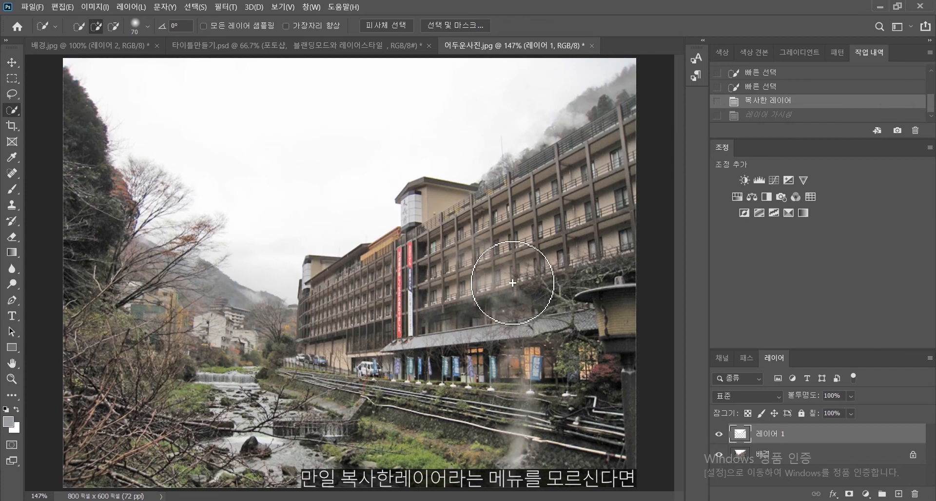
pyautogui.hotkey('ctrl', 'z')
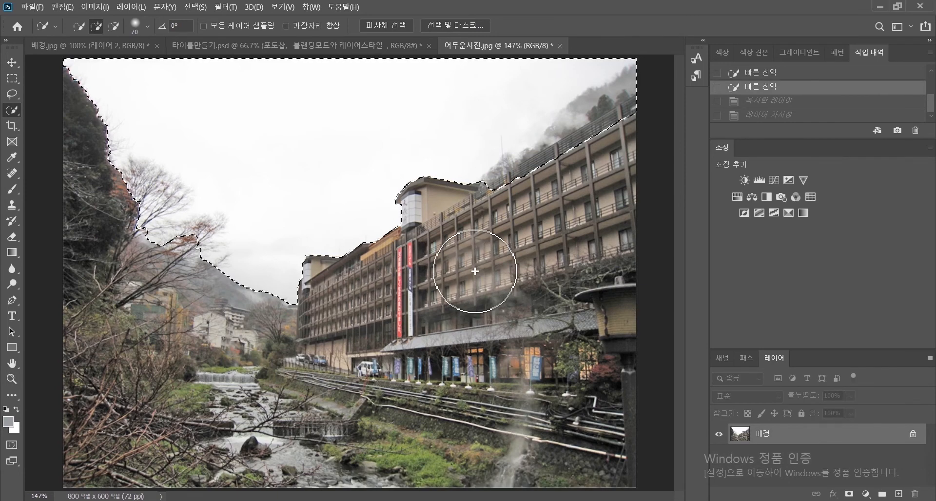
# - Copy the selected sky and paste it onto a new layer above the background
pyautogui.click(12, 63)
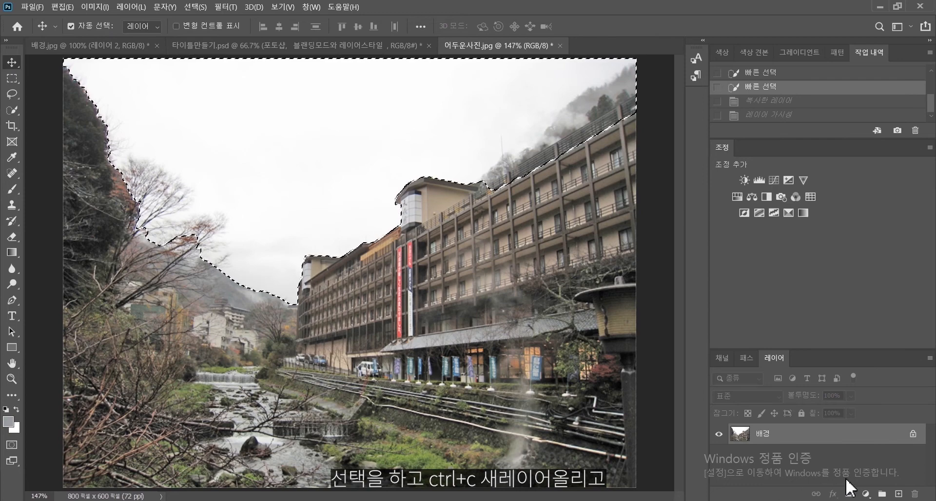
pyautogui.click(899, 494)
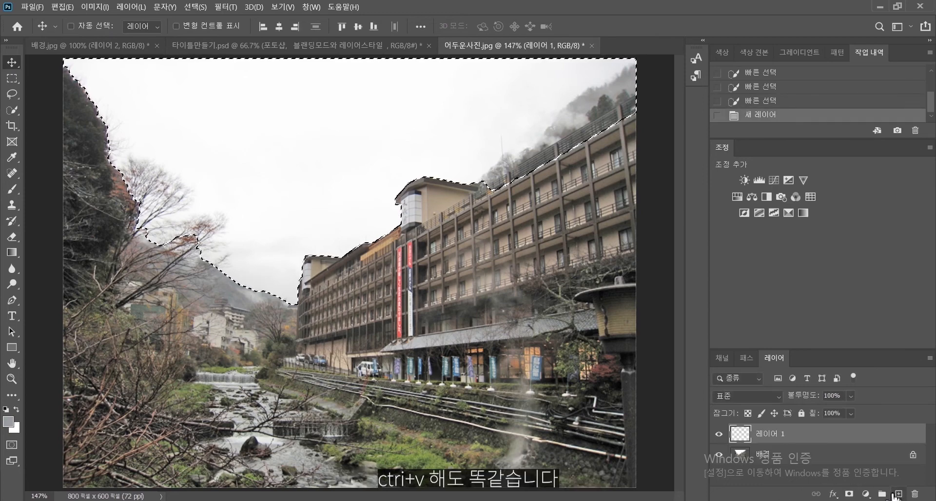
pyautogui.hotkey('ctrl', 'v')
# - Toggle the background layer's visibility to examine the pasted sky on its own
pyautogui.click(719, 455)
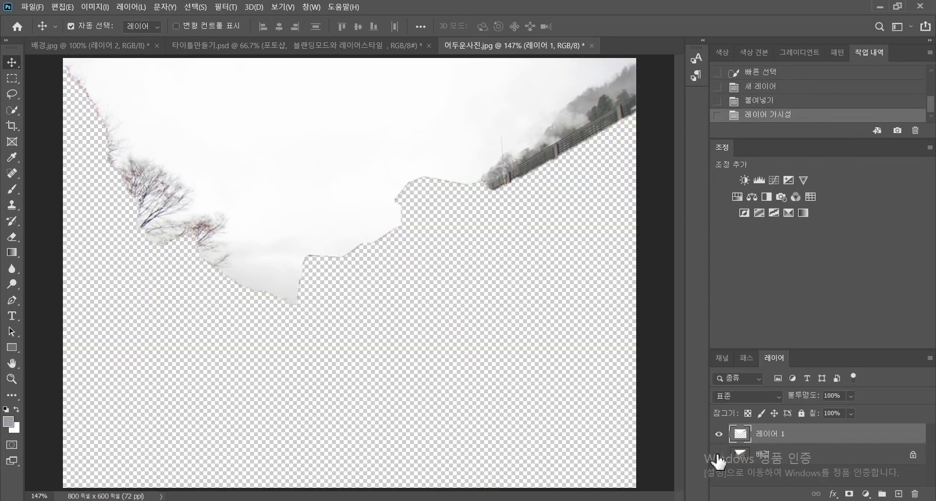
pyautogui.click(719, 457)
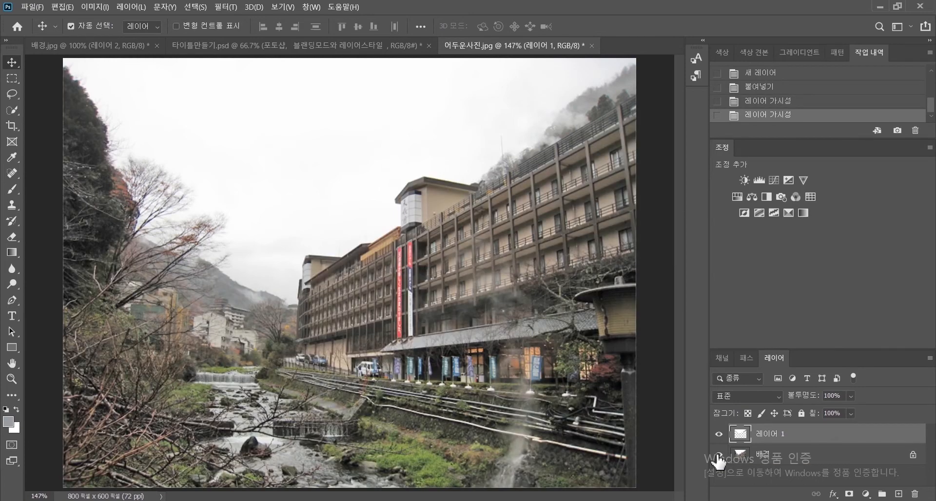
pyautogui.click(718, 457)
pyautogui.doubleClick(718, 457)
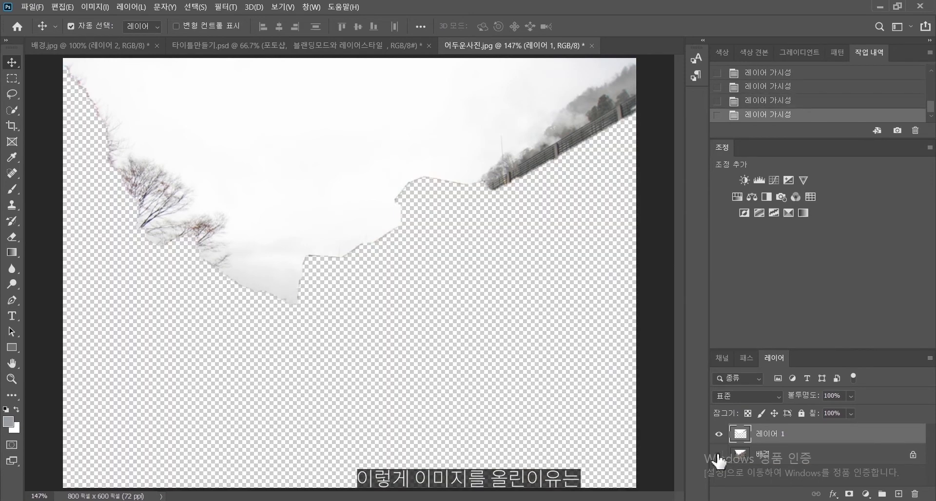
pyautogui.click(719, 456)
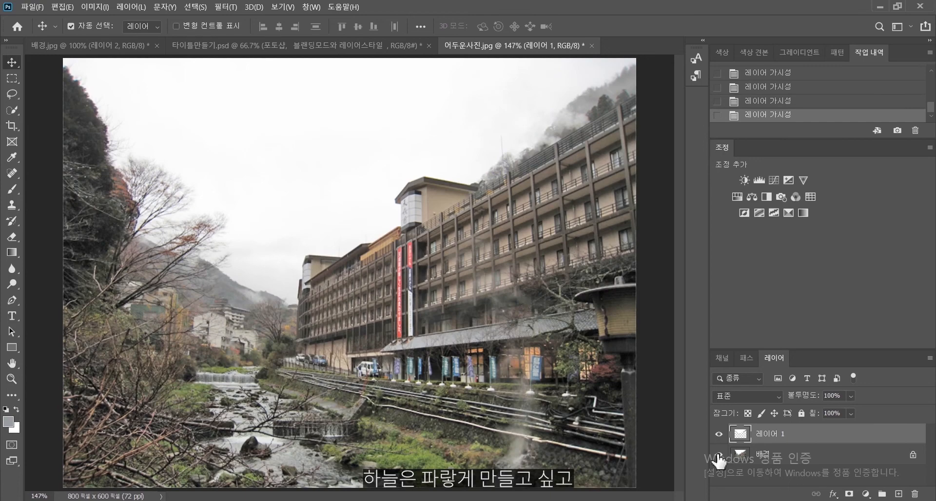
pyautogui.click(719, 457)
pyautogui.click(719, 456)
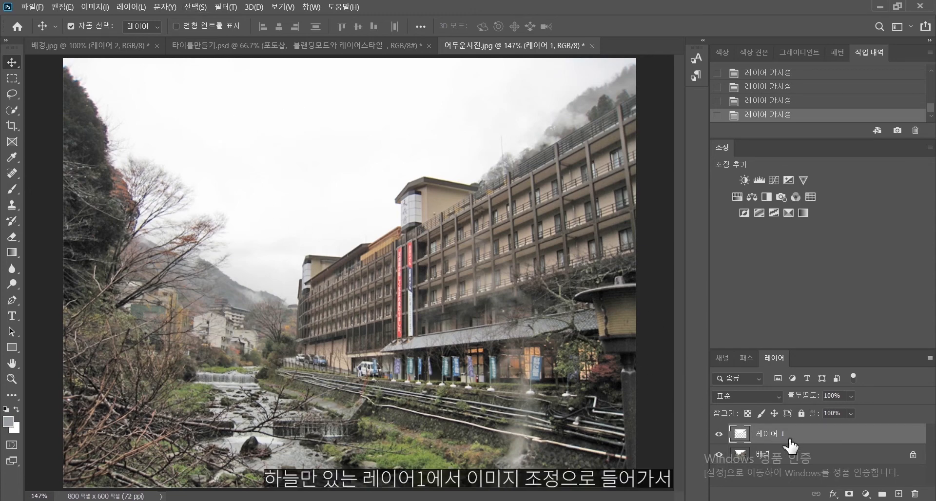
# - Open Color Balance for the sky layer and set the midtones to -84 toward cyan and +88 toward blue
pyautogui.click(95, 7)
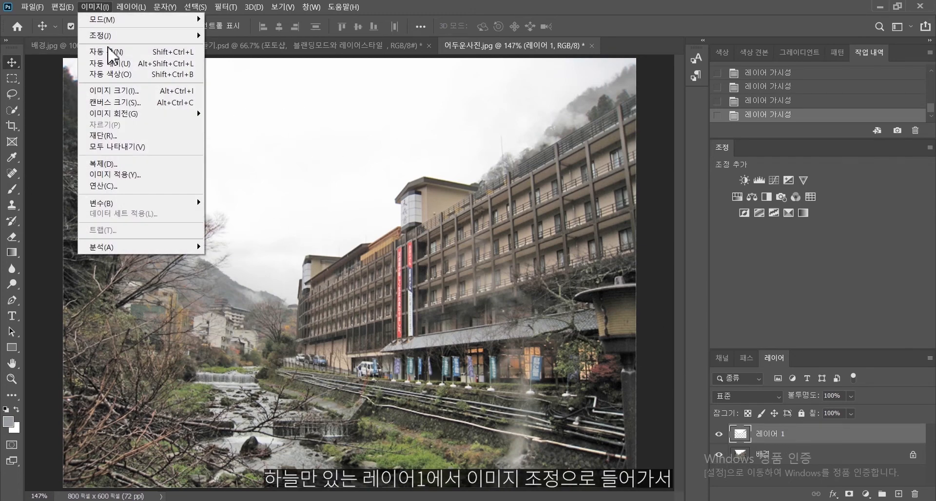
pyautogui.moveTo(113, 38)
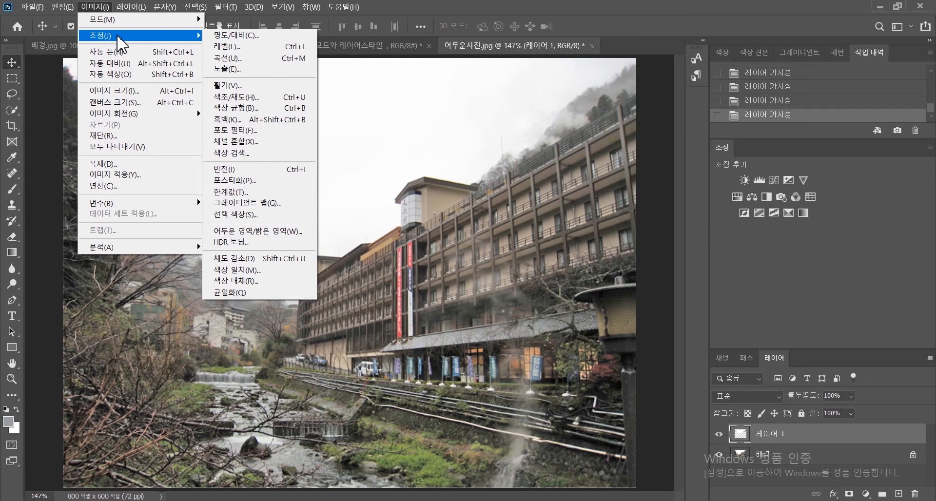
pyautogui.click(263, 109)
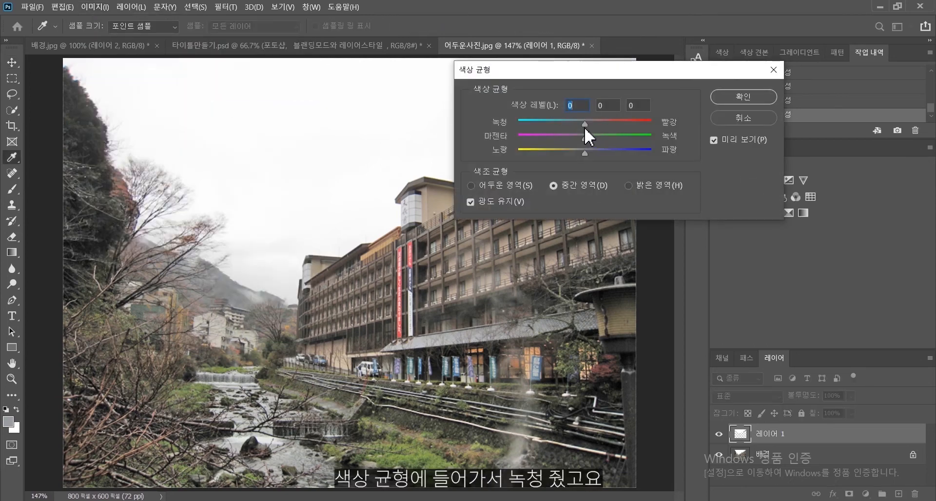
pyautogui.moveTo(584, 124); pyautogui.dragTo(528, 122)
pyautogui.moveTo(591, 155); pyautogui.dragTo(642, 152)
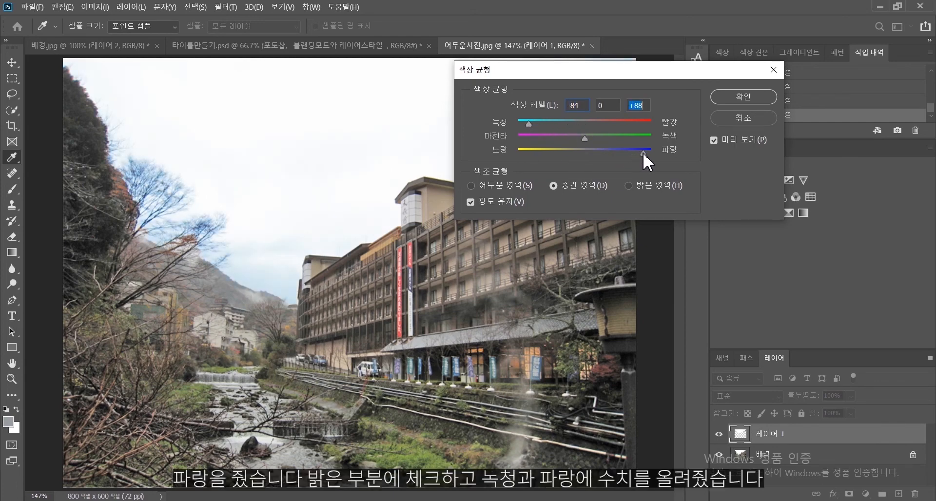
# - Shift the highlights to -37 toward cyan and further toward blue, and apply the color balance
pyautogui.click(626, 186)
pyautogui.moveTo(575, 125); pyautogui.dragTo(561, 125)
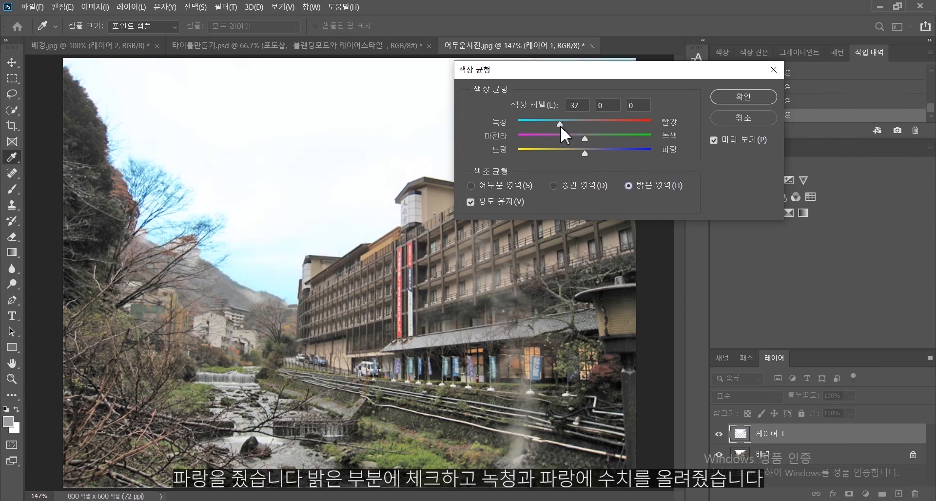
pyautogui.moveTo(619, 150); pyautogui.dragTo(619, 152)
pyautogui.click(744, 97)
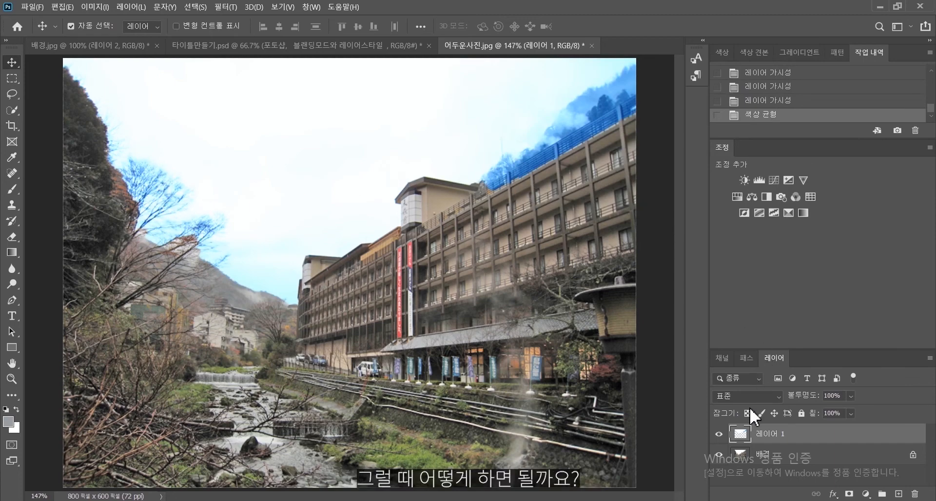
# - Hide the background layer to isolate the blue-tinted sky layer
pyautogui.click(719, 455)
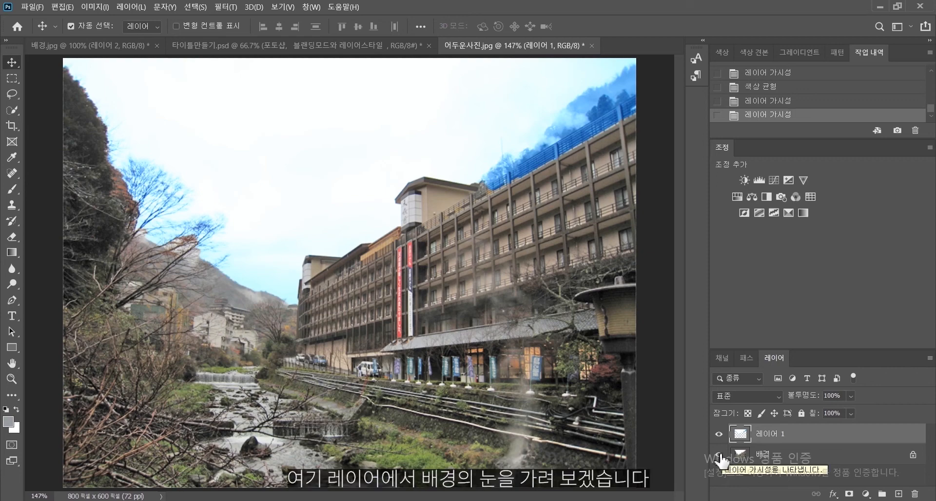
pyautogui.click(720, 455)
pyautogui.click(720, 456)
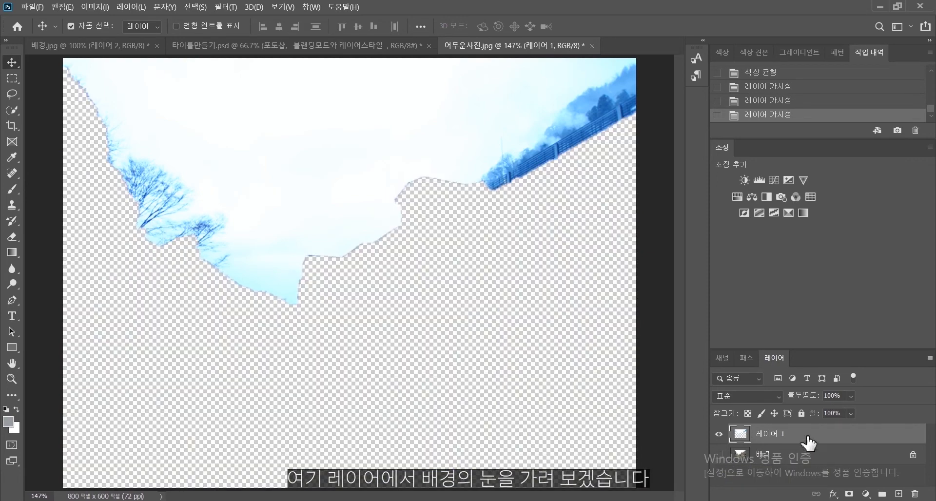
# - Erase the blue-tinted edge along the left-hand trees with a soft 125 px Eraser, showing the background layer again to check
pyautogui.click(11, 238)
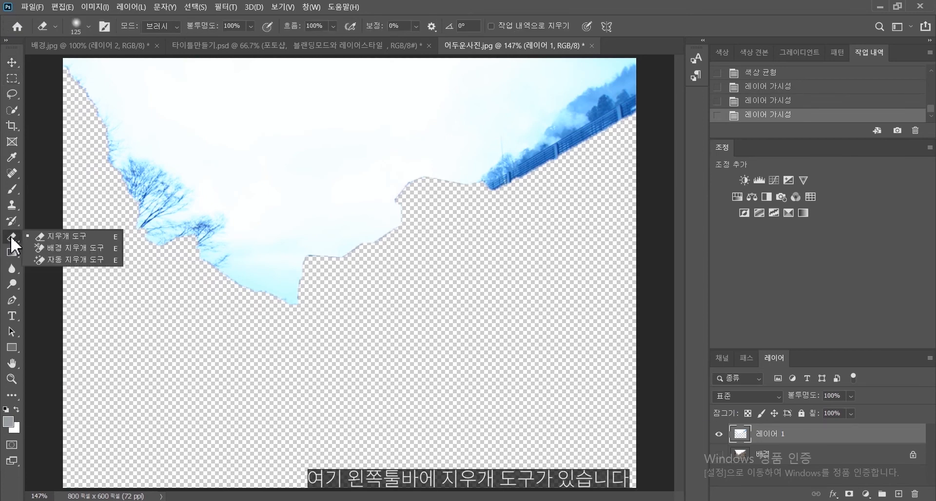
pyautogui.click(41, 238)
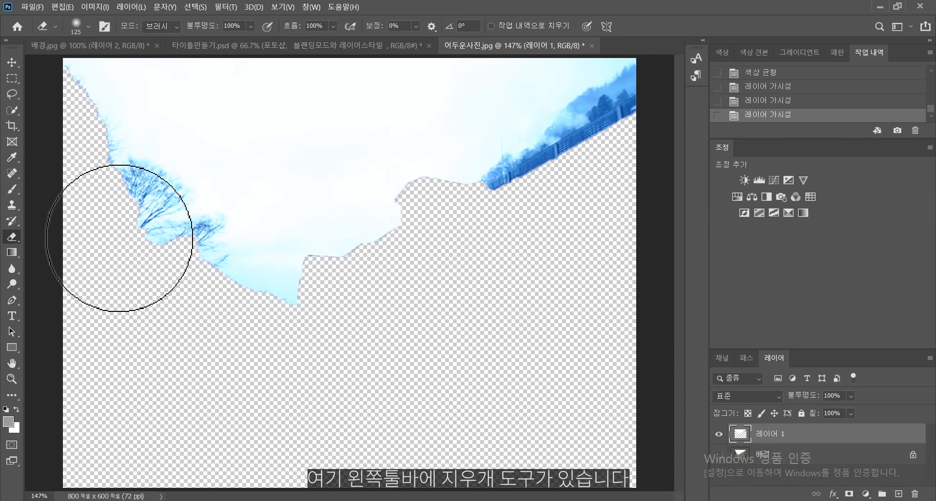
pyautogui.click(89, 27)
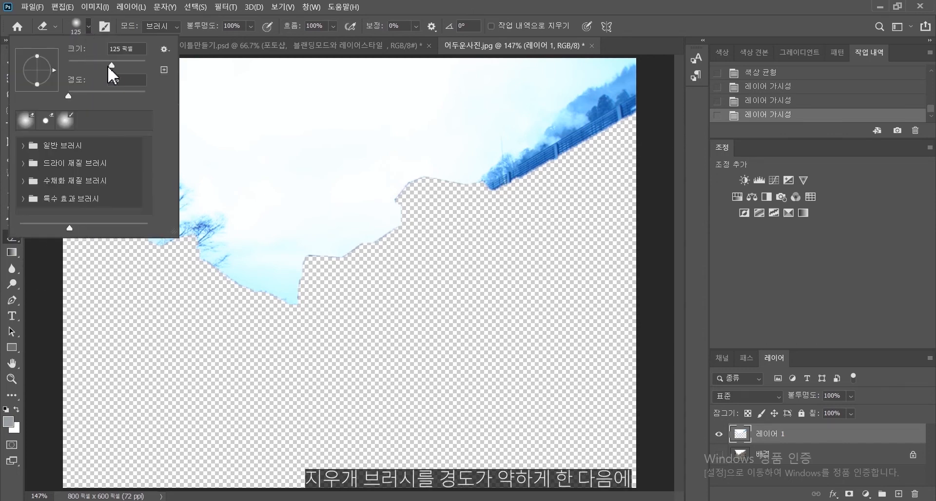
pyautogui.click(186, 270)
pyautogui.click(162, 258)
pyautogui.click(140, 228)
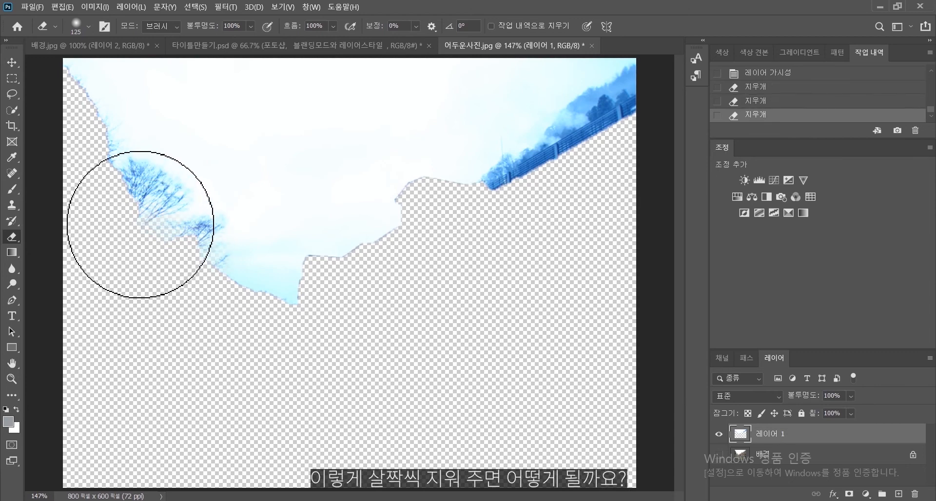
pyautogui.click(132, 218)
pyautogui.click(121, 201)
pyautogui.click(718, 455)
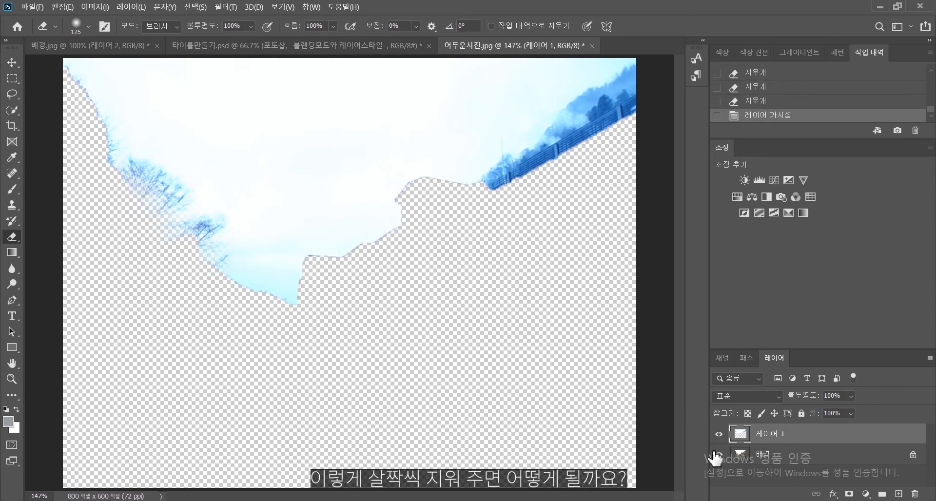
pyautogui.click(165, 289)
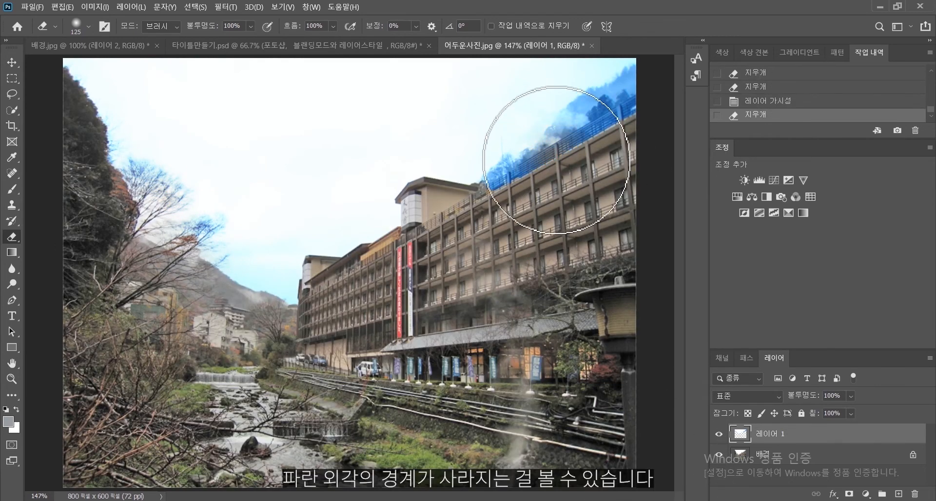
# - Erase the blue fringe along the hillside above the roof and the valley's tree edge with the 125 px Eraser, toggling the background layer to check
pyautogui.click(595, 115)
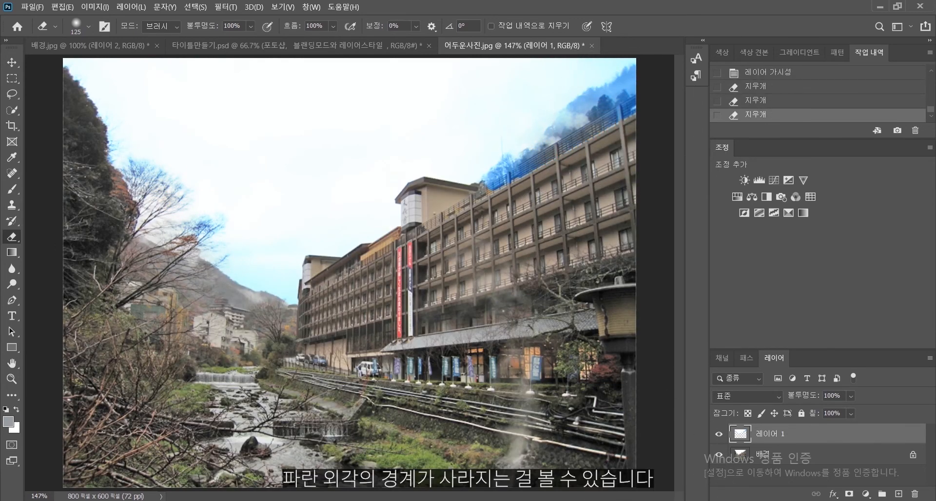
pyautogui.moveTo(602, 116); pyautogui.dragTo(561, 167)
pyautogui.moveTo(510, 186)
pyautogui.mouseDown()
pyautogui.moveTo(497, 237)
pyautogui.moveTo(460, 274)
pyautogui.mouseUp()
pyautogui.click(719, 455)
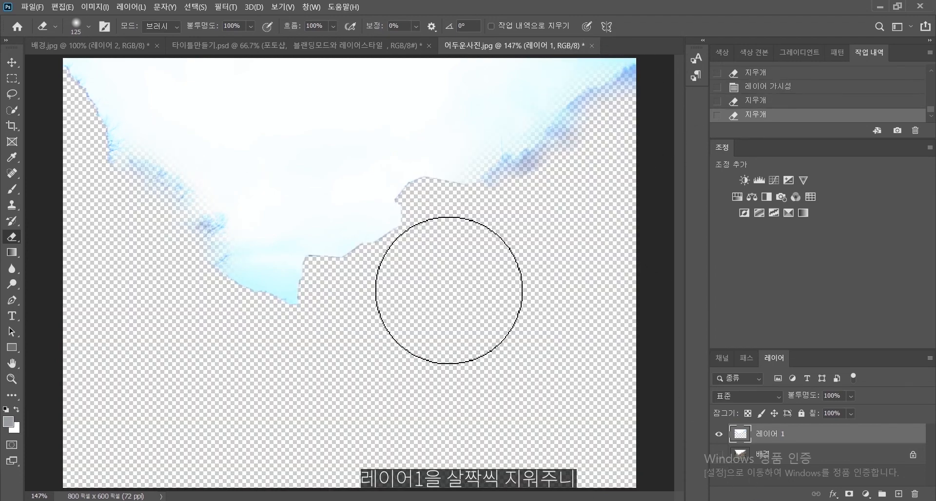
pyautogui.click(720, 454)
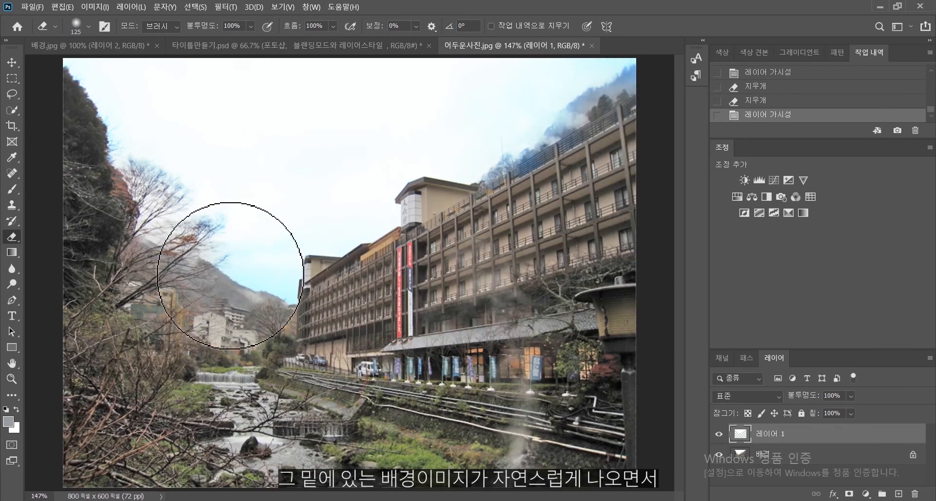
pyautogui.moveTo(231, 276); pyautogui.dragTo(219, 270)
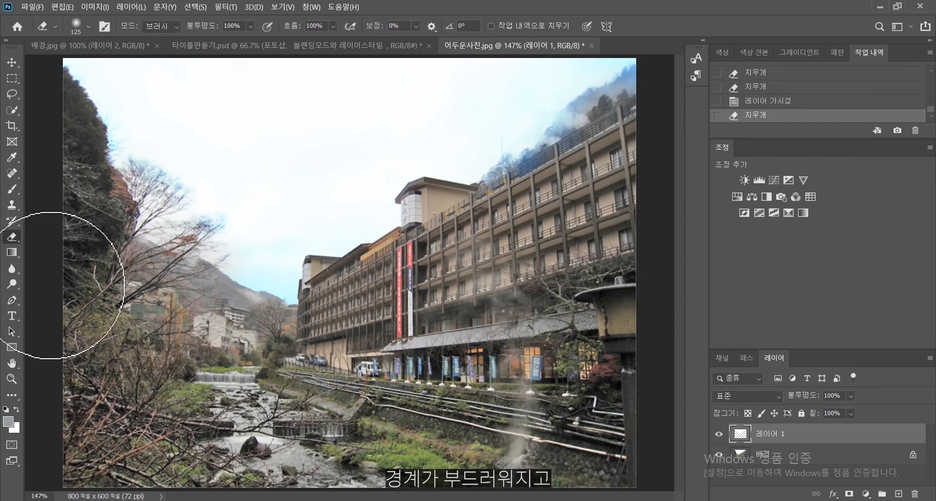
# - Try the Vibrance command on the sky layer with vibrance +100 and saturation +91, reduced to +35, and cancel it
pyautogui.click(12, 63)
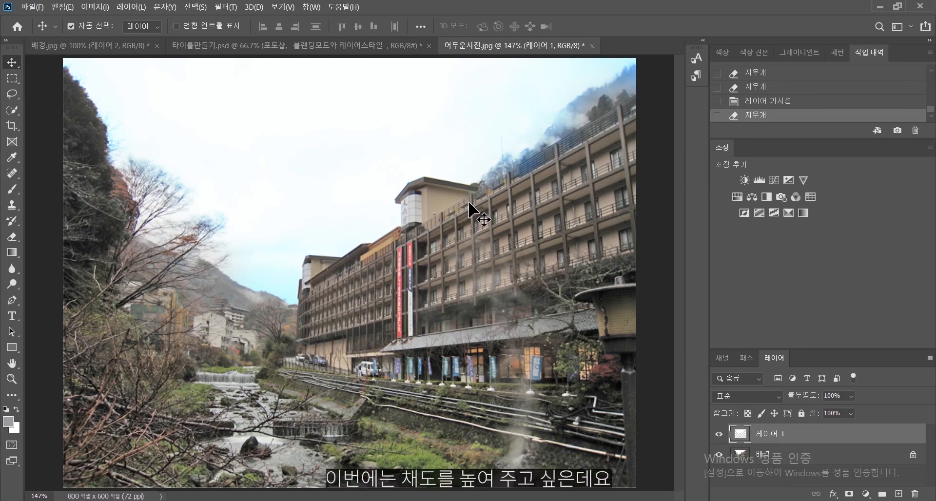
pyautogui.click(103, 7)
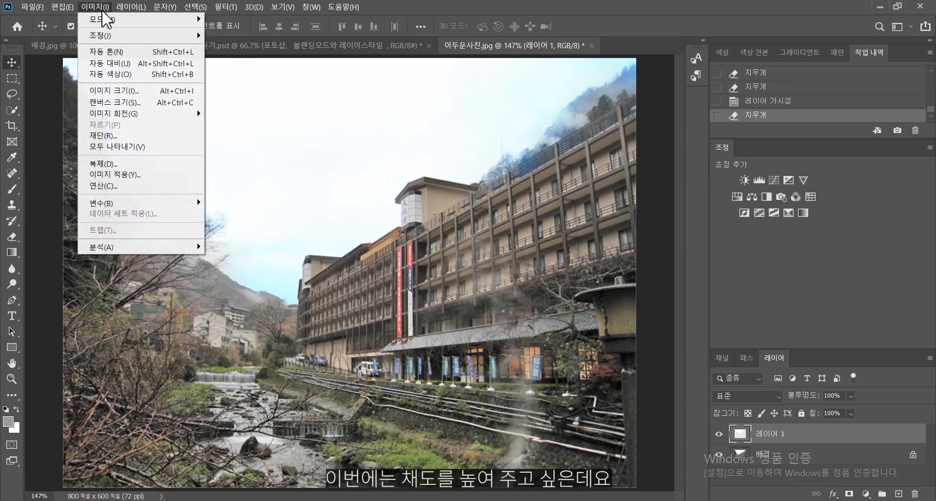
pyautogui.moveTo(105, 39)
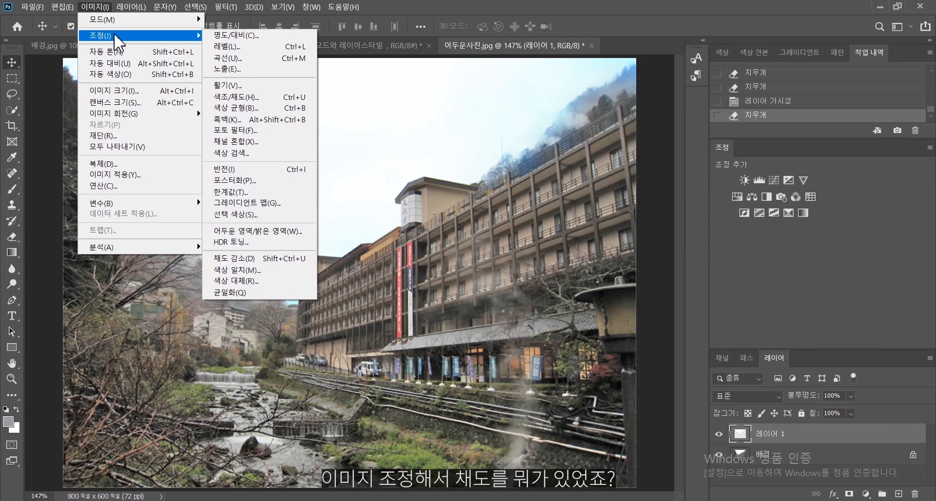
pyautogui.click(244, 92)
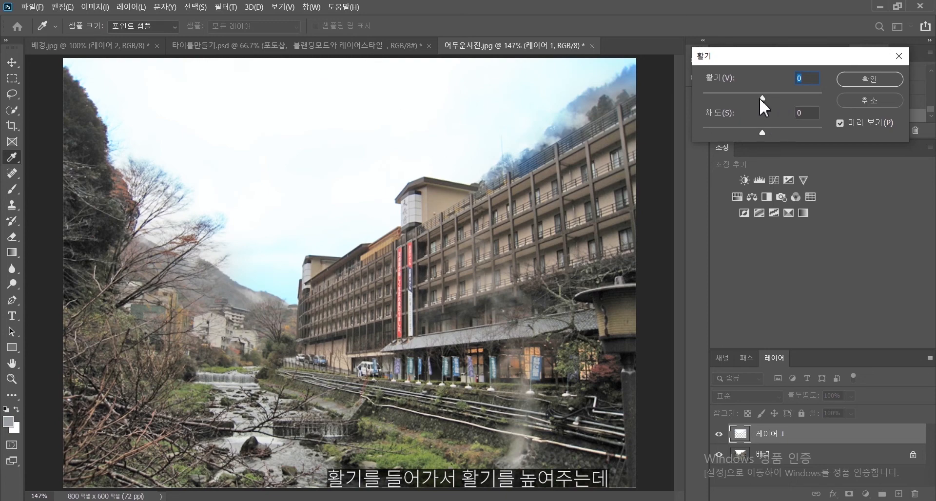
pyautogui.moveTo(760, 97); pyautogui.dragTo(816, 86)
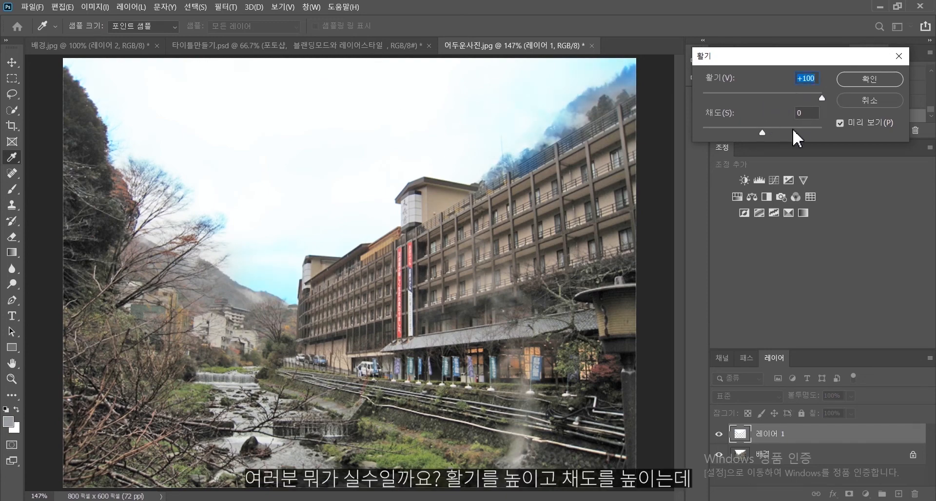
pyautogui.moveTo(794, 129); pyautogui.dragTo(817, 125)
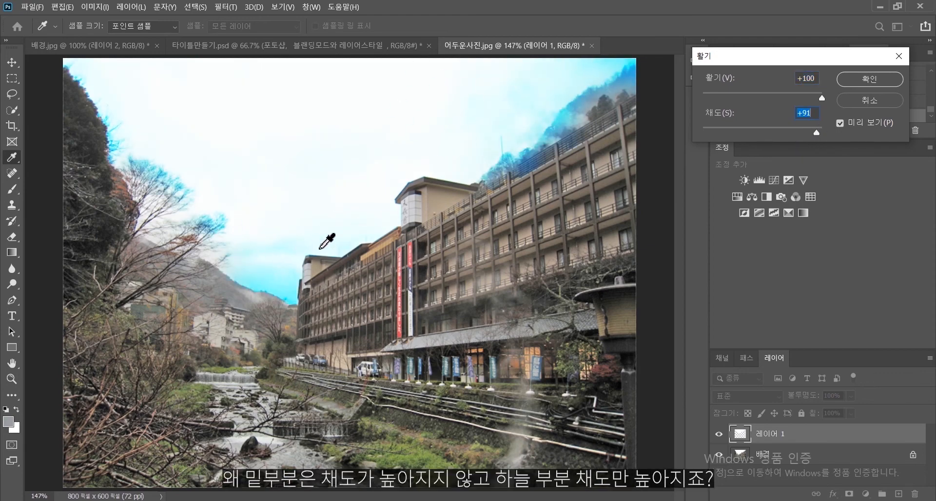
pyautogui.moveTo(805, 129); pyautogui.dragTo(784, 129)
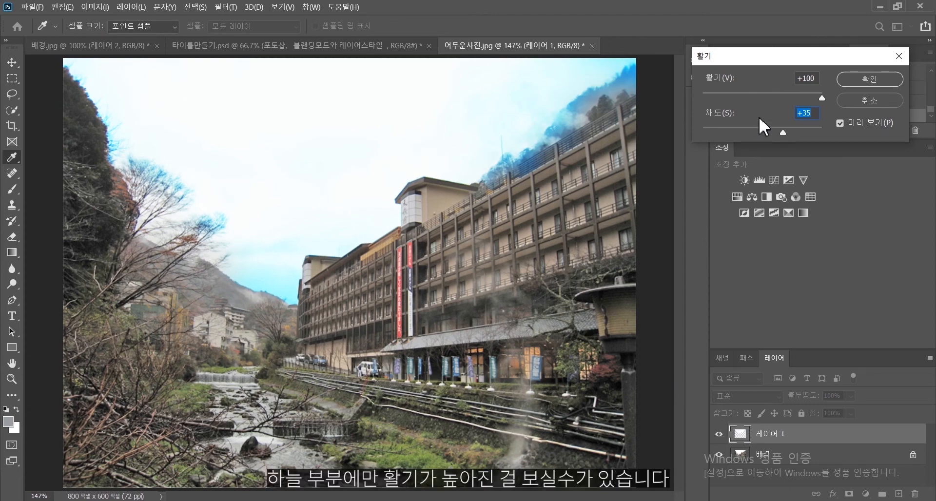
pyautogui.click(880, 101)
pyautogui.press('v')
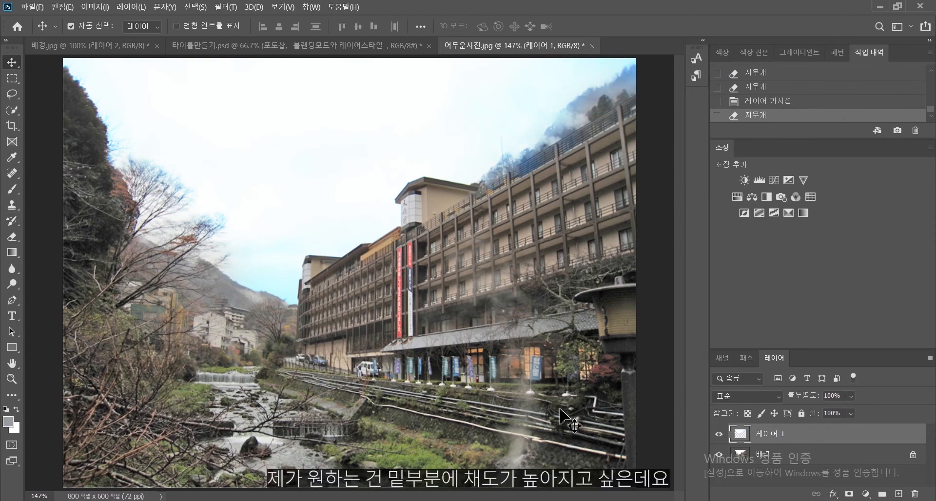
# - Compare the direct image adjustment commands for the background and sky layers with the available adjustment layer types
pyautogui.click(818, 459)
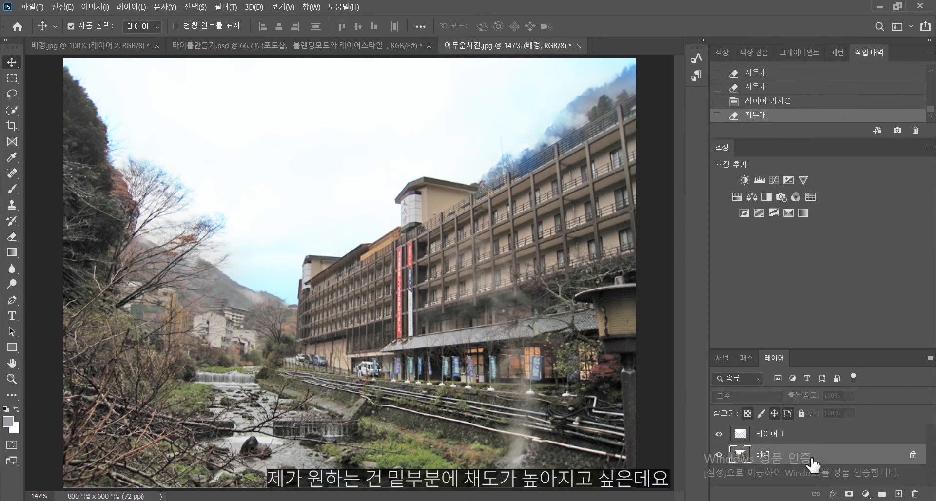
pyautogui.click(96, 6)
pyautogui.moveTo(101, 36)
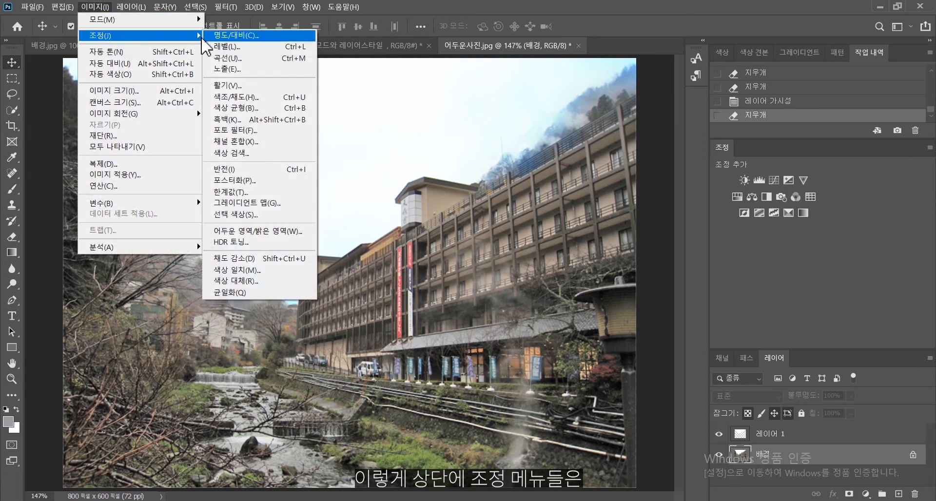
pyautogui.click(827, 435)
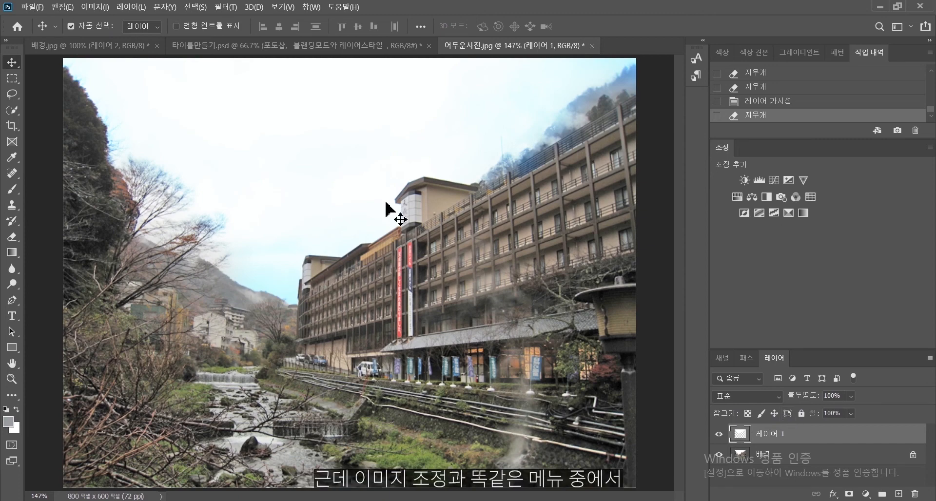
pyautogui.click(95, 7)
pyautogui.moveTo(110, 39)
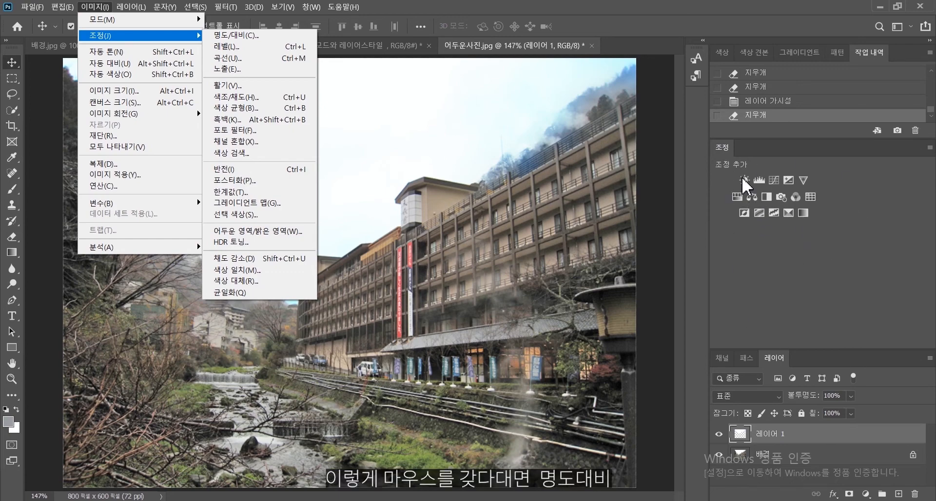
pyautogui.click(737, 247)
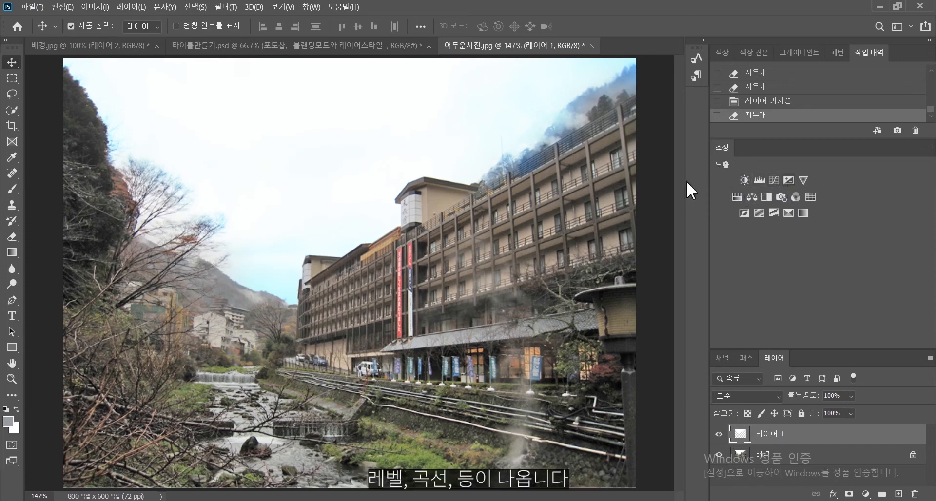
pyautogui.click(95, 7)
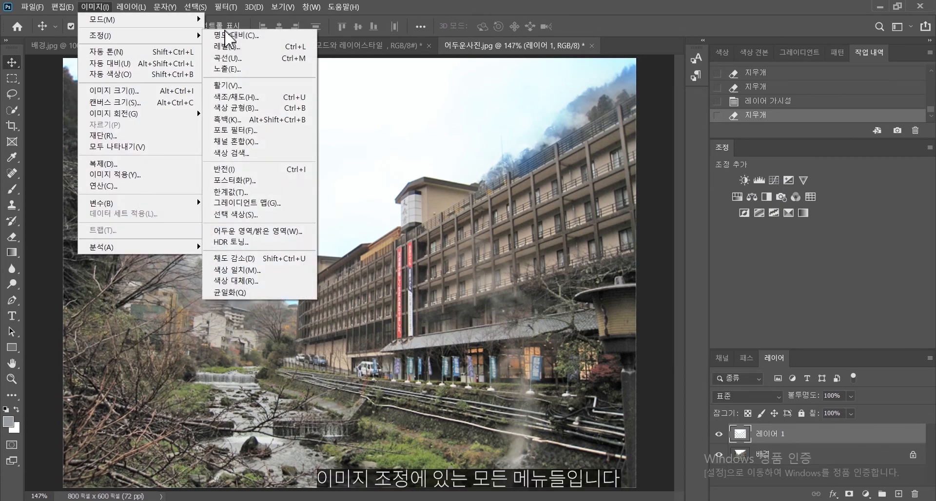
pyautogui.click(755, 263)
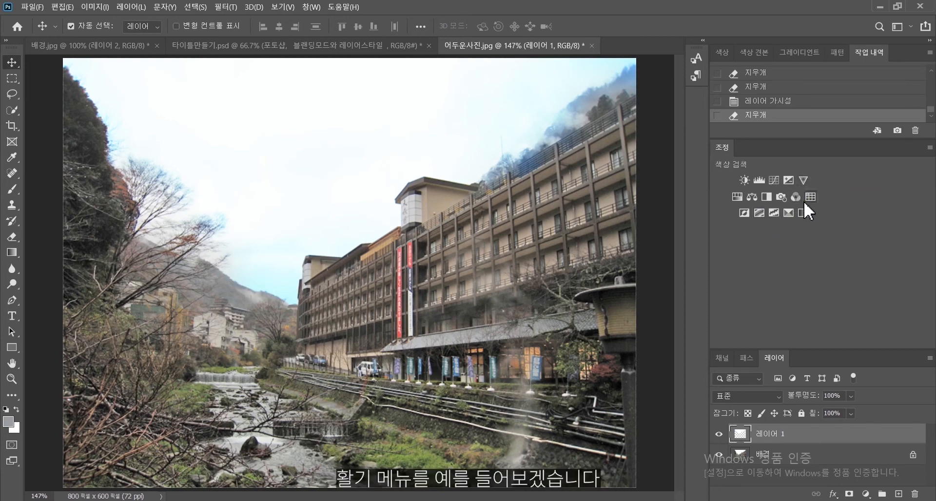
# - Add a Vibrance adjustment layer above the sky layer with vibrance +68 and saturation +48, and dock its properties
pyautogui.click(804, 180)
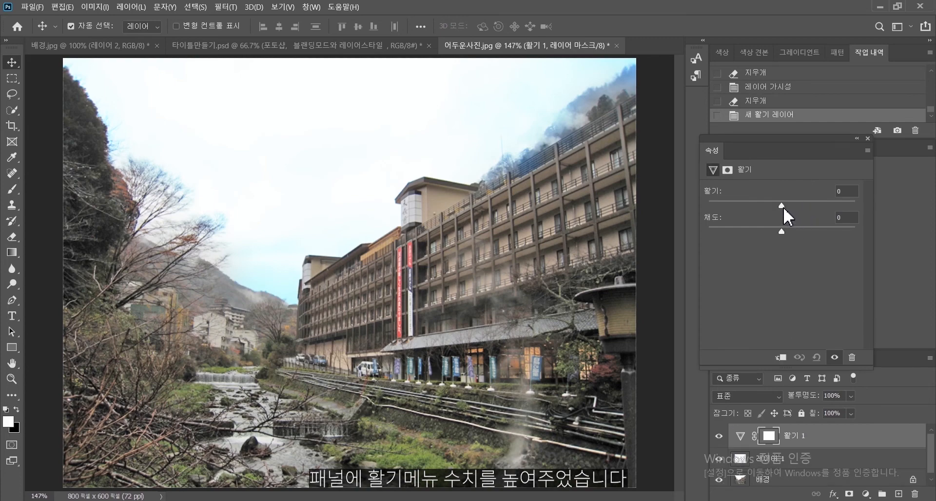
pyautogui.moveTo(782, 205); pyautogui.dragTo(817, 227)
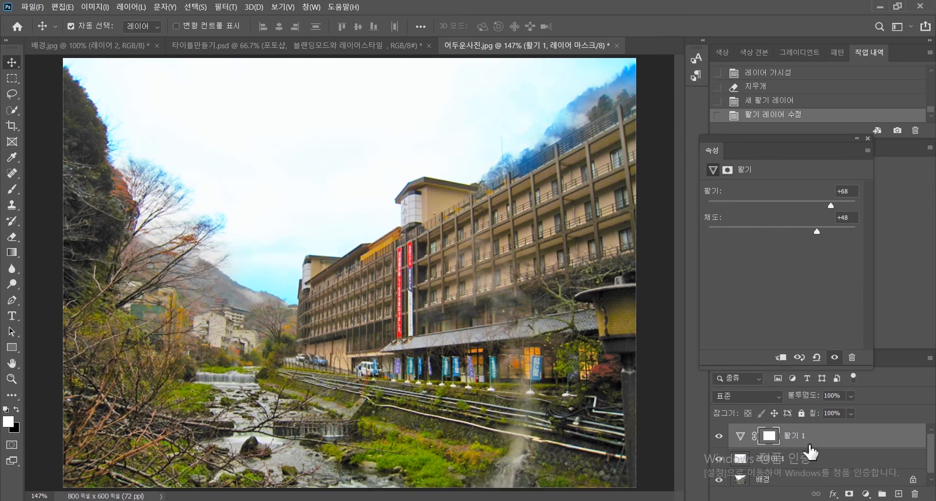
pyautogui.moveTo(789, 151); pyautogui.dragTo(826, 154)
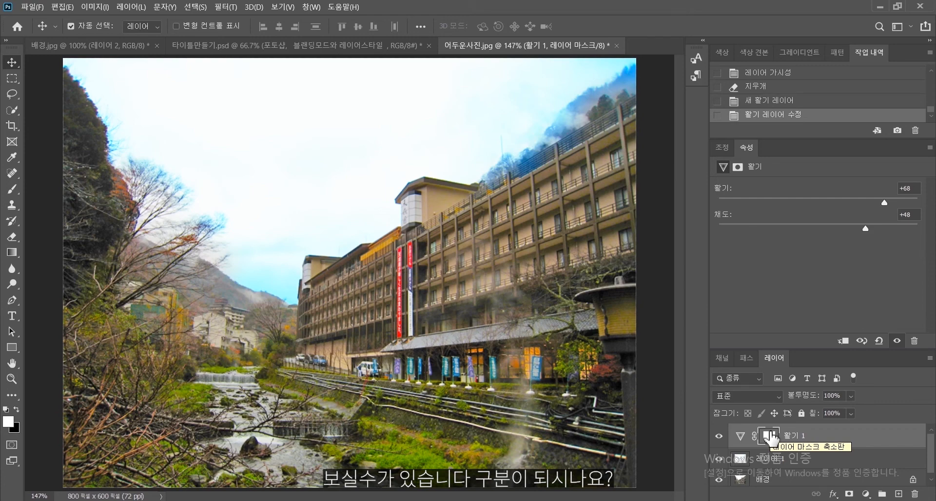
# - Review the direct adjustment commands for the sky layer again, and return to the adjustment layer types
pyautogui.click(777, 461)
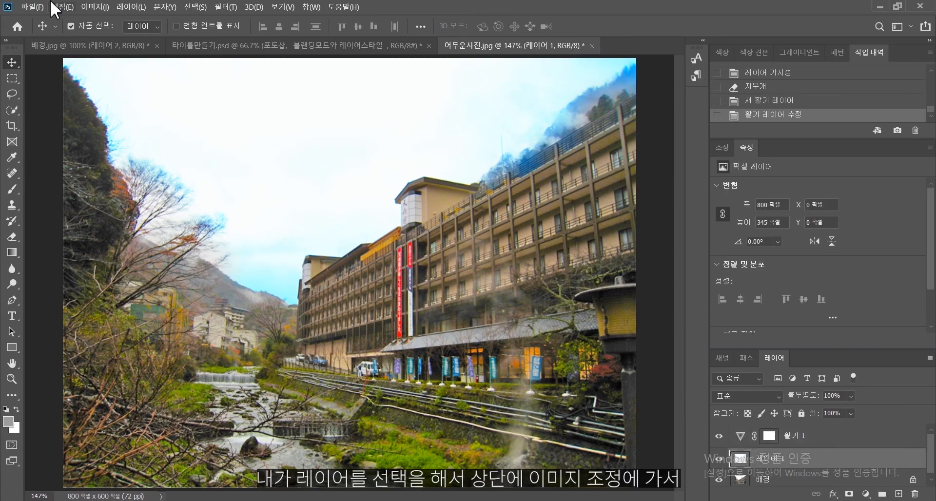
pyautogui.click(93, 7)
pyautogui.moveTo(98, 43)
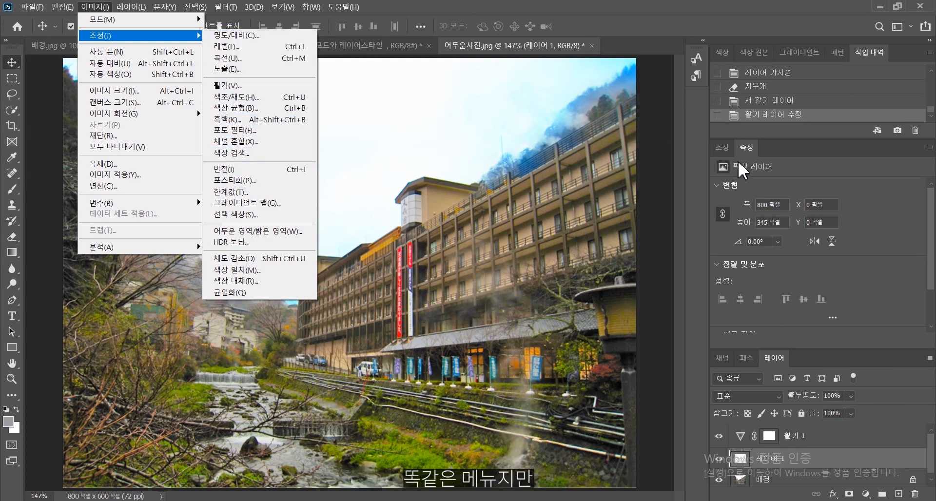
pyautogui.click(726, 147)
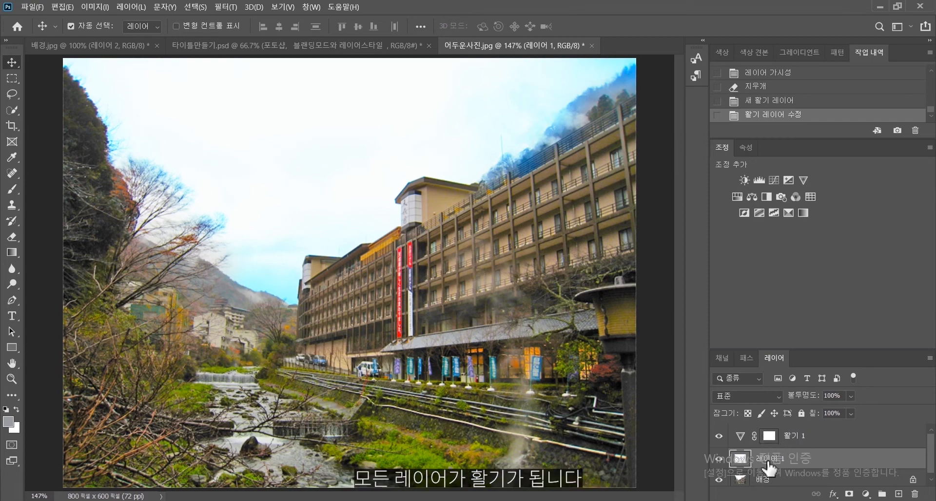
# - Add a second Vibrance adjustment layer at its default values, and delete both Vibrance adjustment layers
pyautogui.click(803, 439)
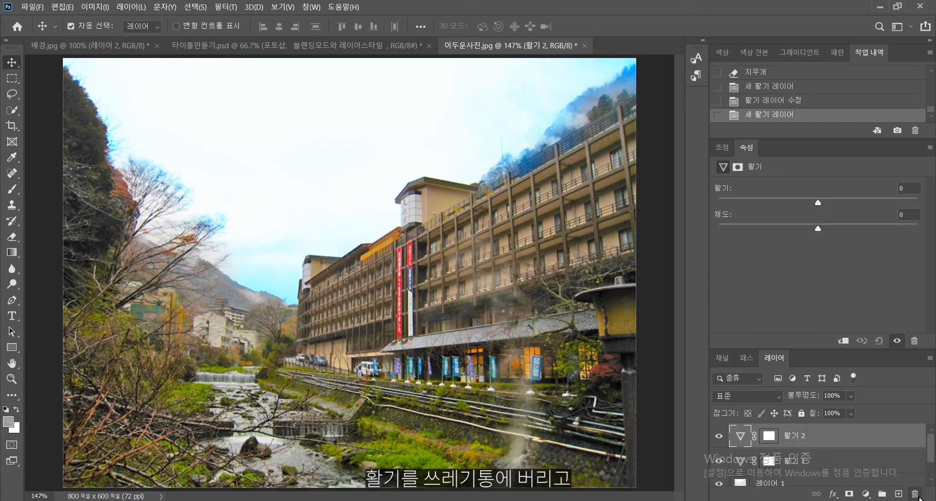
pyautogui.click(919, 496)
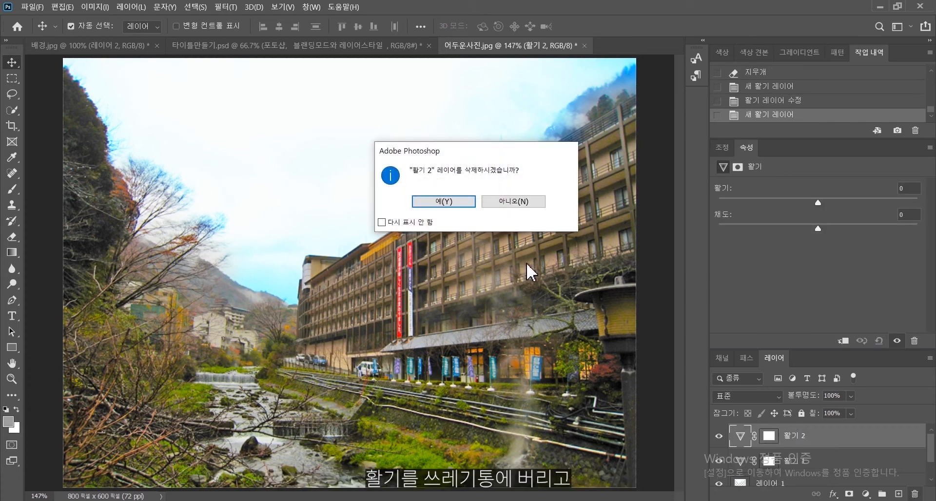
pyautogui.click(445, 201)
pyautogui.click(845, 449)
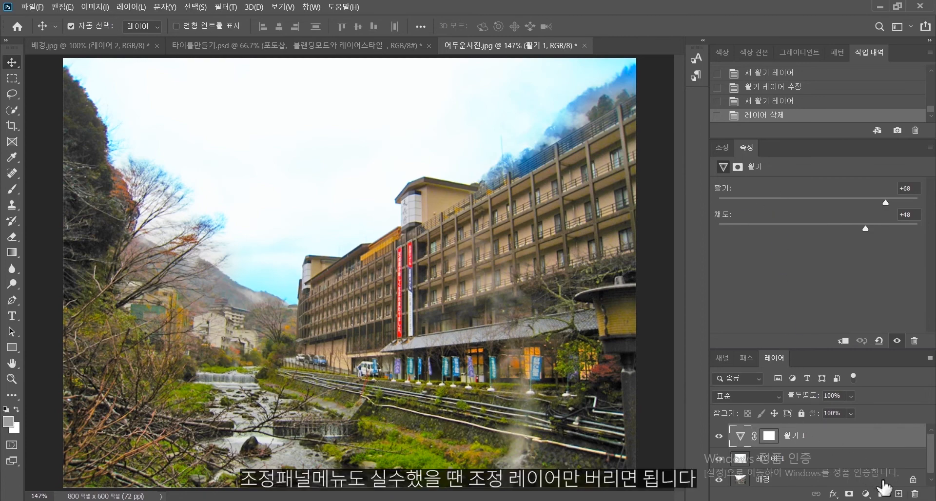
pyautogui.click(915, 494)
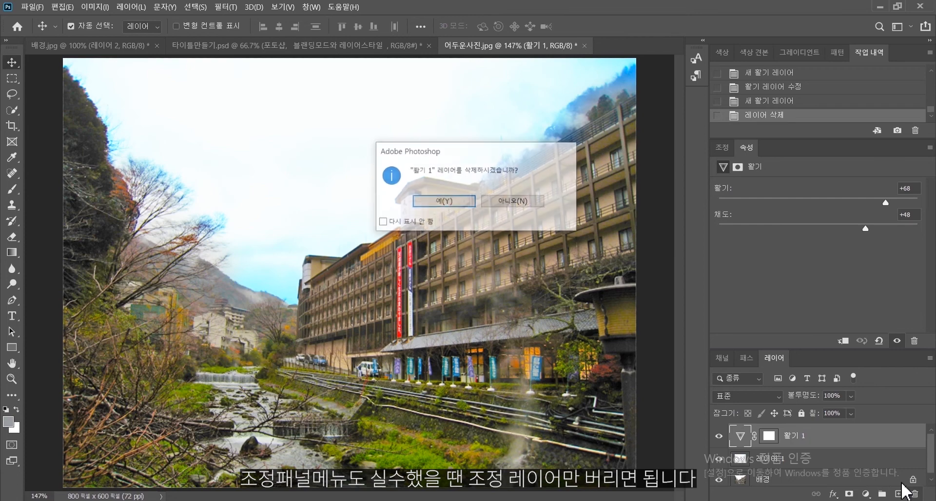
pyautogui.click(452, 203)
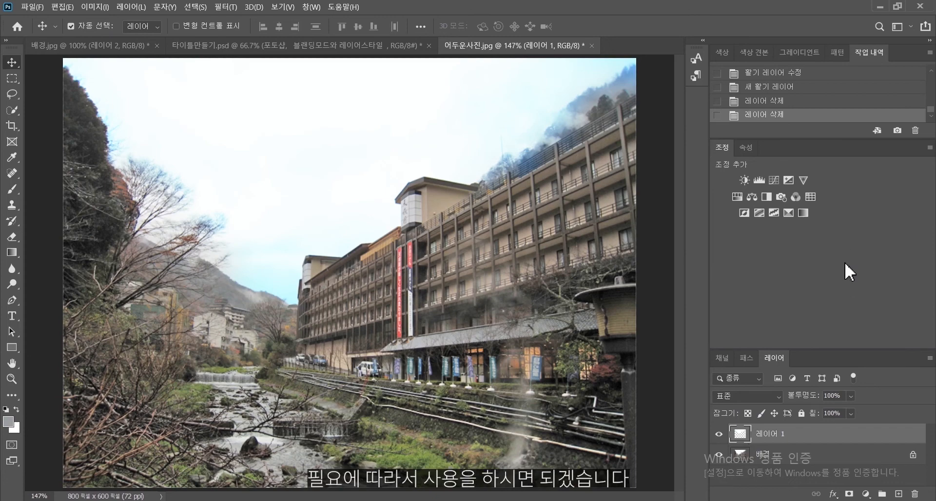
# - Add a new Vibrance adjustment layer over the whole photo with vibrance +76 and saturation +25
pyautogui.click(803, 181)
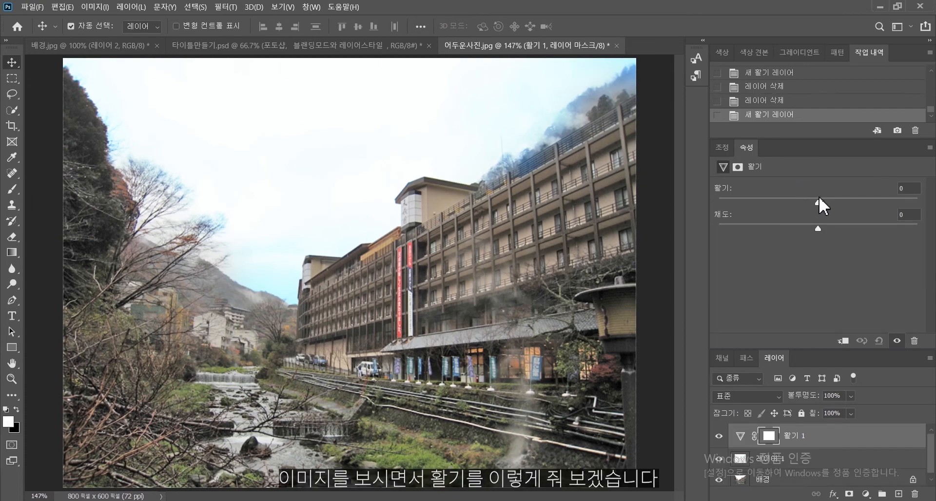
pyautogui.moveTo(819, 199); pyautogui.dragTo(886, 199)
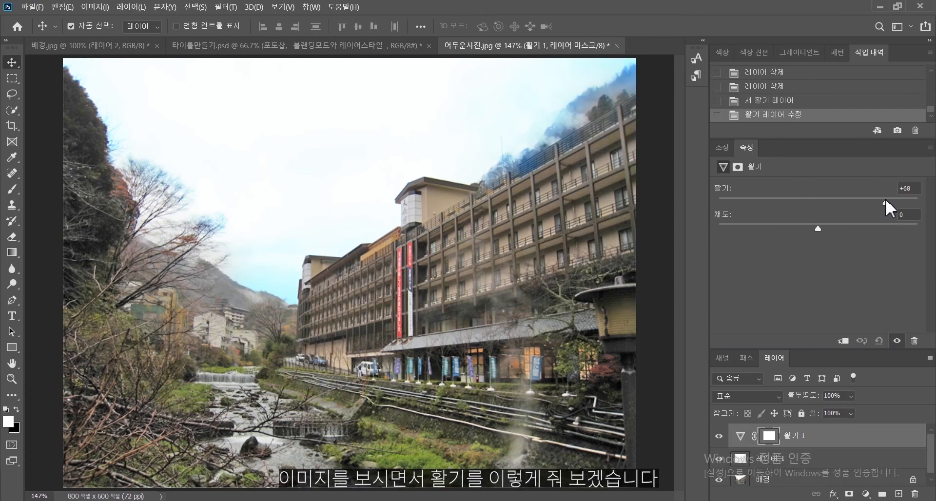
pyautogui.moveTo(819, 227); pyautogui.dragTo(844, 226)
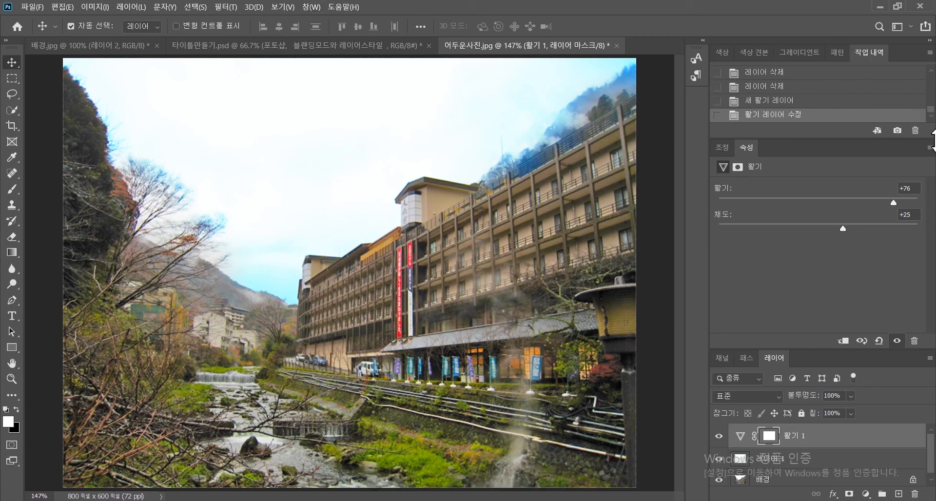
# - Return the photo to its opening snapshot in the history to view the unedited original
pyautogui.moveTo(931, 117); pyautogui.dragTo(930, 82)
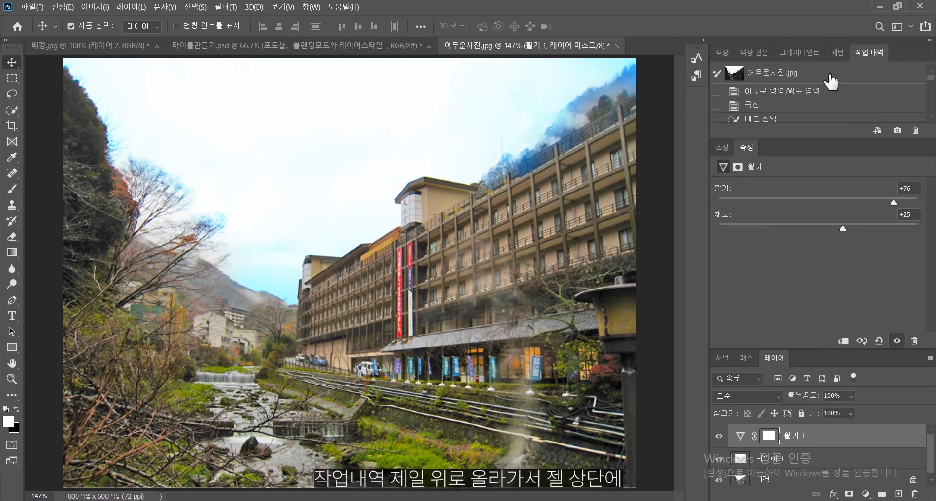
pyautogui.click(785, 76)
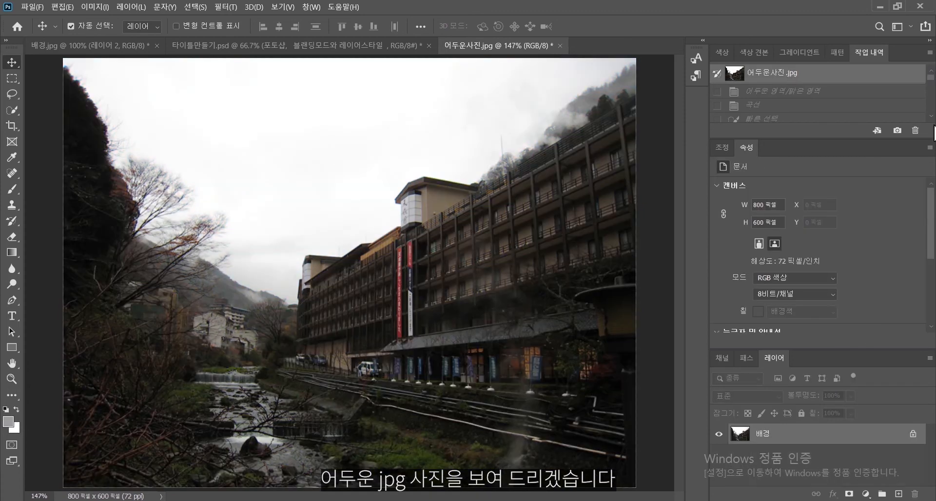
# - Restore the river-and-building photo's most recent edited state from the history
pyautogui.moveTo(932, 80); pyautogui.dragTo(931, 113)
pyautogui.click(800, 118)
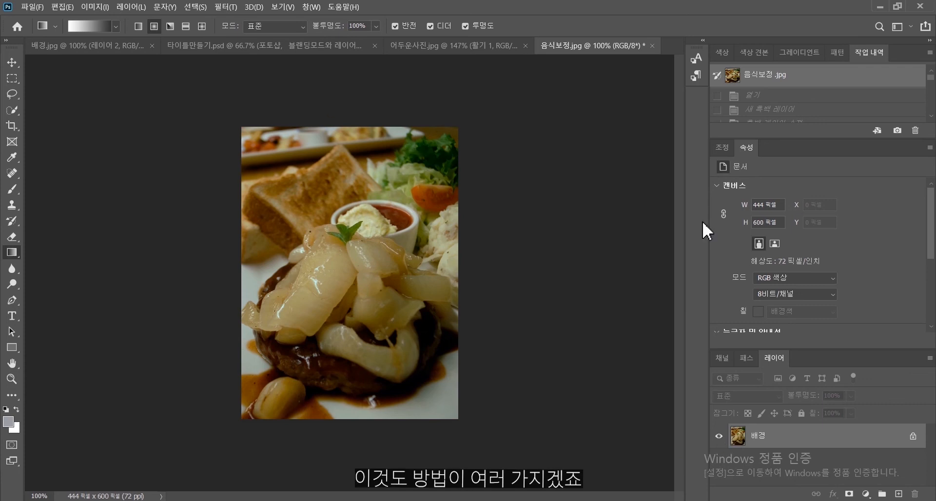
# - Add a Black & White adjustment layer to the food photo with yellows 125 and reds 55
pyautogui.click(722, 147)
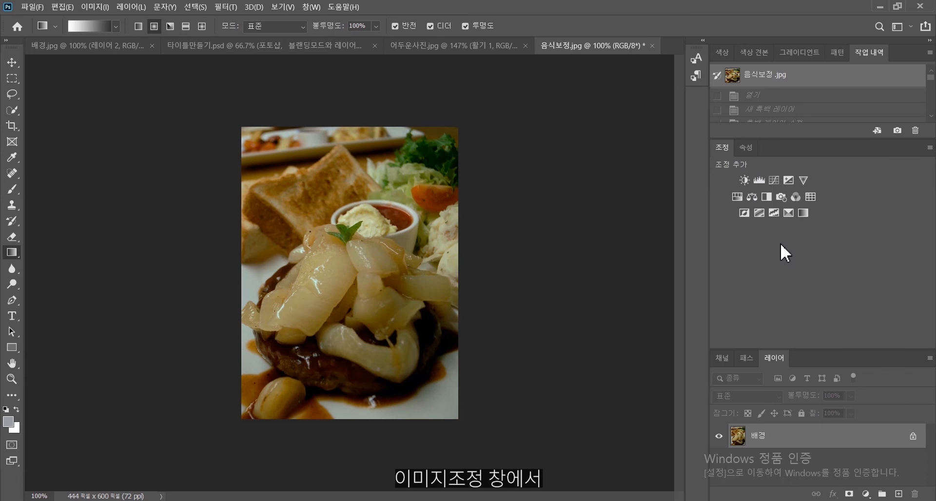
pyautogui.click(767, 198)
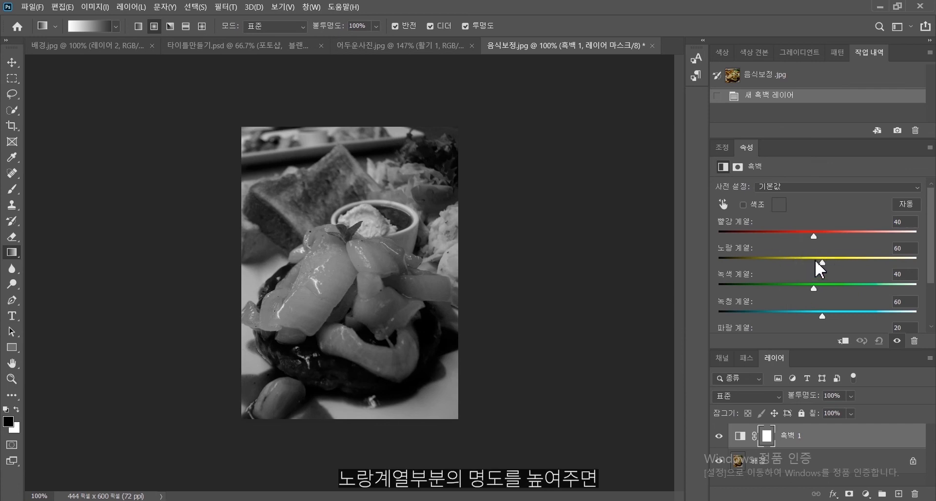
pyautogui.moveTo(822, 261); pyautogui.dragTo(848, 256)
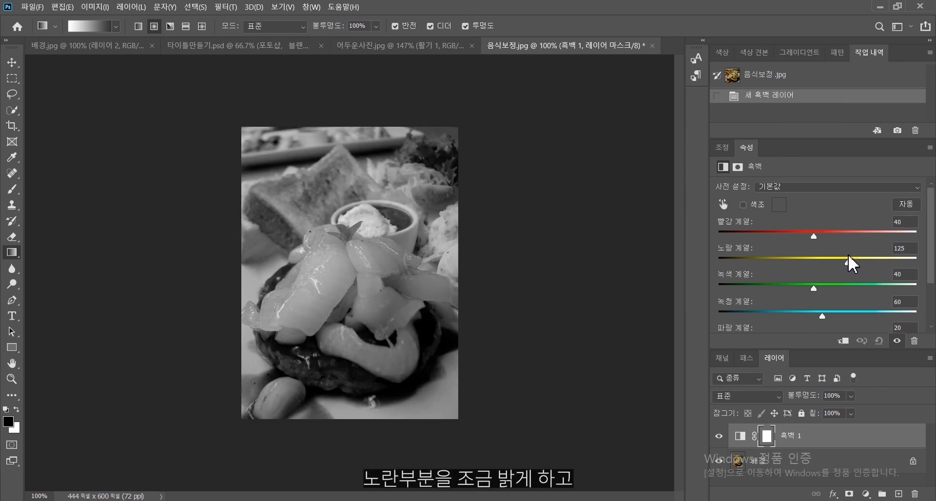
pyautogui.moveTo(817, 235); pyautogui.dragTo(823, 238)
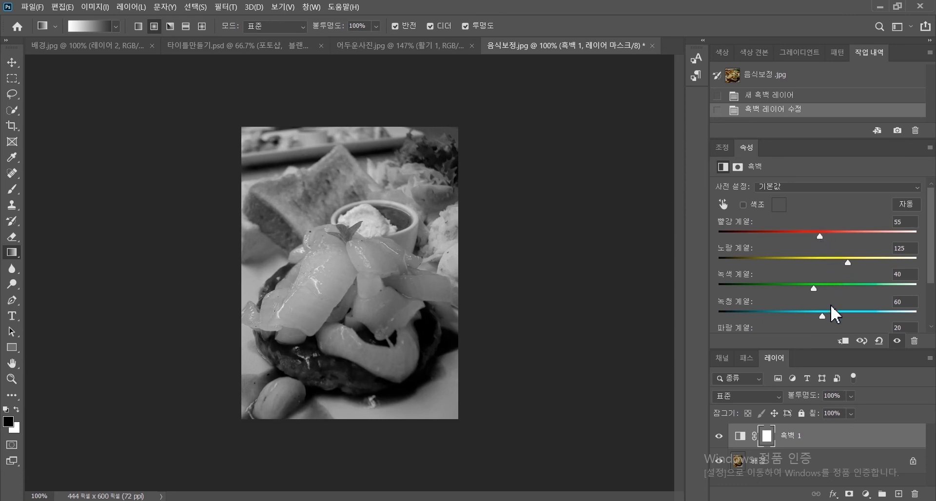
# - Set up a 250-pixel brush with black (#000000) as foreground color, targeting the Black & White layer's mask
pyautogui.click(723, 148)
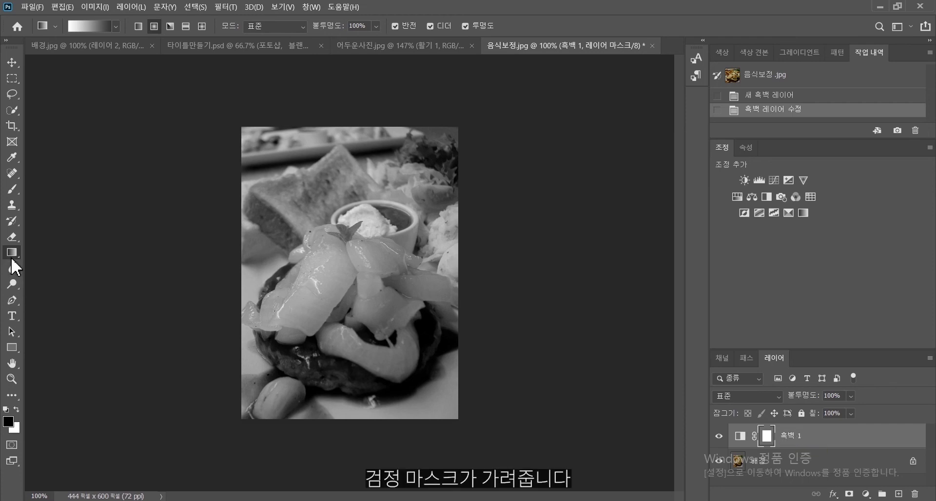
pyautogui.click(16, 192)
pyautogui.click(16, 192)
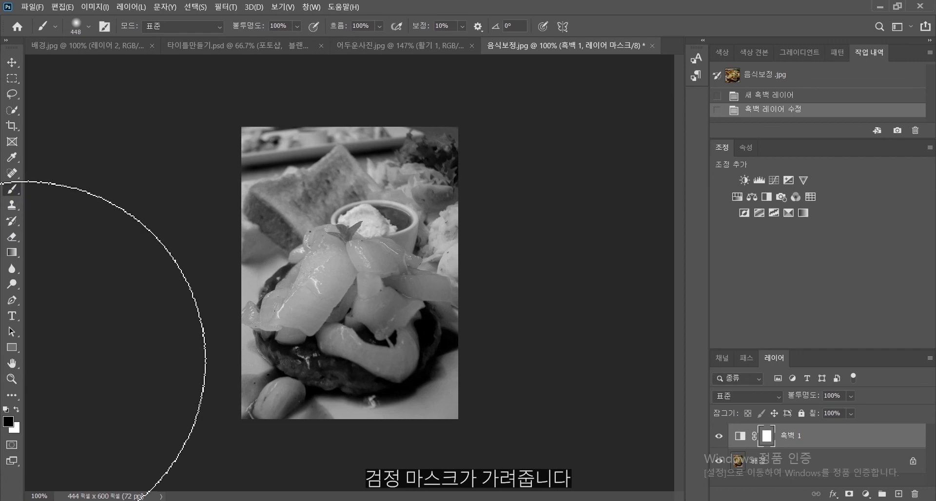
pyautogui.click(8, 420)
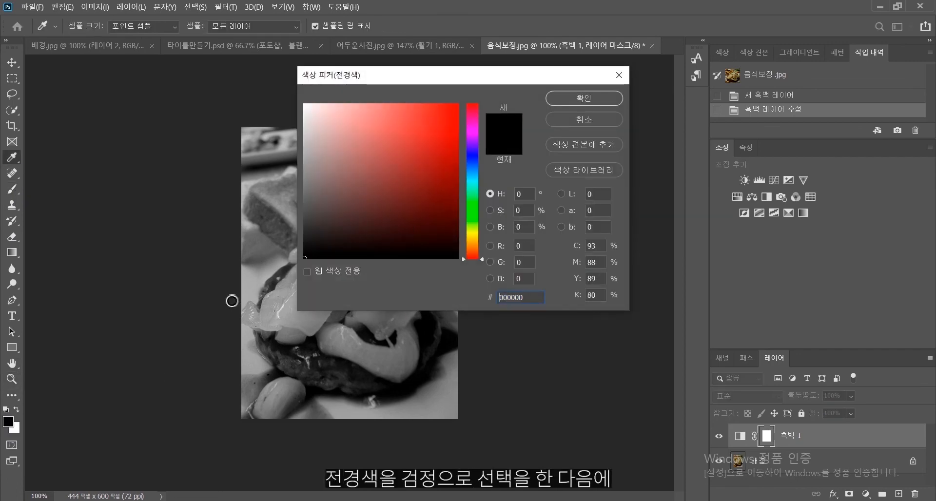
pyautogui.click(587, 97)
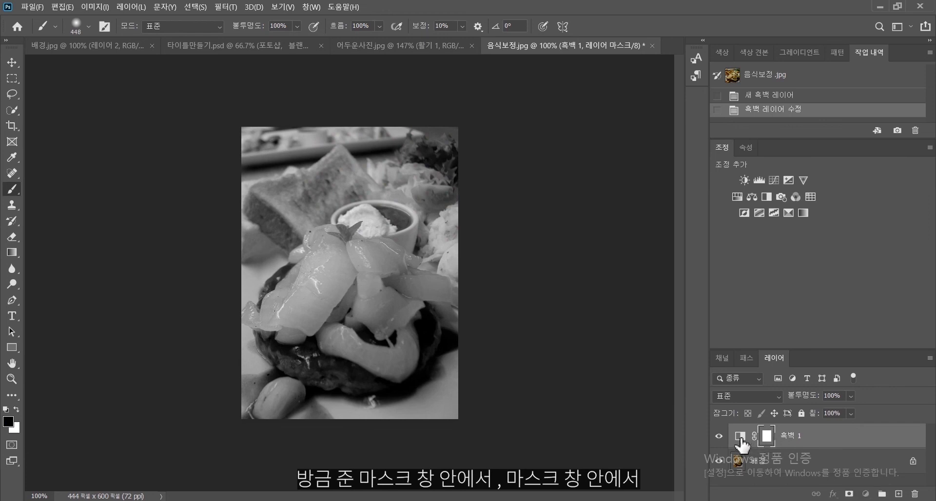
pyautogui.click(741, 436)
pyautogui.click(766, 437)
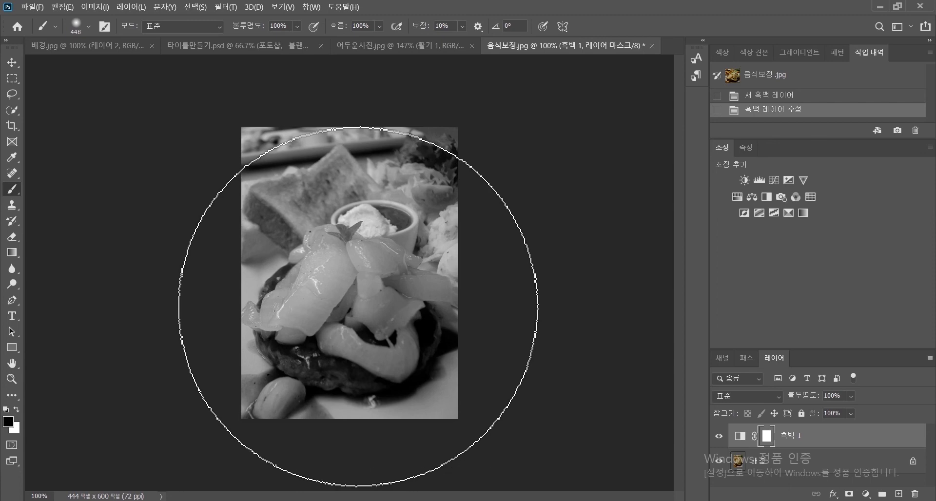
pyautogui.press('[')
pyautogui.press('[')
pyautogui.press('[')
pyautogui.press('[')
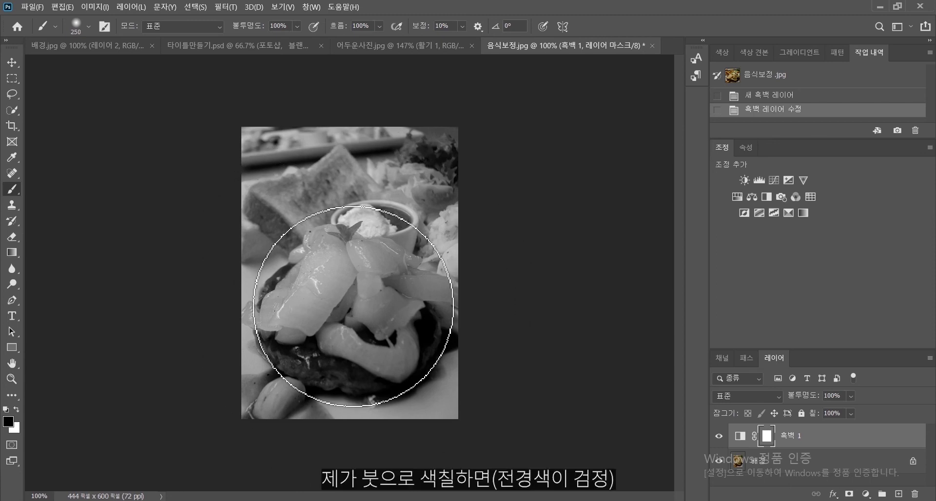
# - Paint black on the mask over the onions and meat patty, and at 43% brush opacity over the toast and salad
pyautogui.moveTo(353, 304)
pyautogui.mouseDown()
pyautogui.moveTo(347, 312)
pyautogui.moveTo(350, 302)
pyautogui.mouseUp()
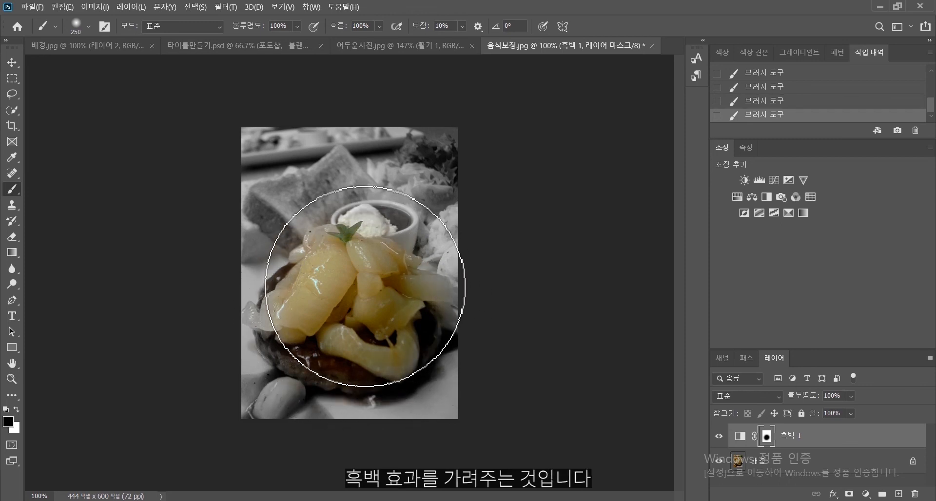
pyautogui.moveTo(364, 287)
pyautogui.mouseDown()
pyautogui.moveTo(309, 289)
pyautogui.moveTo(292, 311)
pyautogui.moveTo(299, 330)
pyautogui.moveTo(322, 341)
pyautogui.mouseUp()
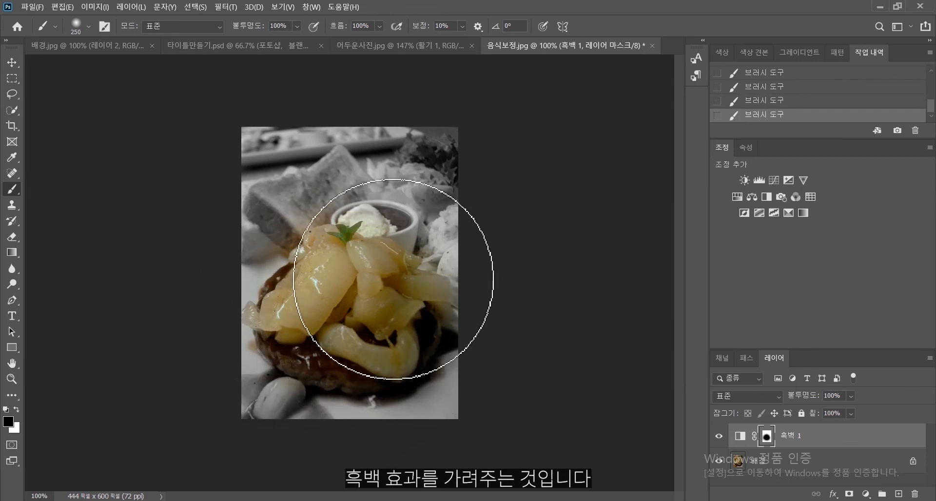
pyautogui.moveTo(394, 279); pyautogui.dragTo(383, 272)
pyautogui.click(360, 253)
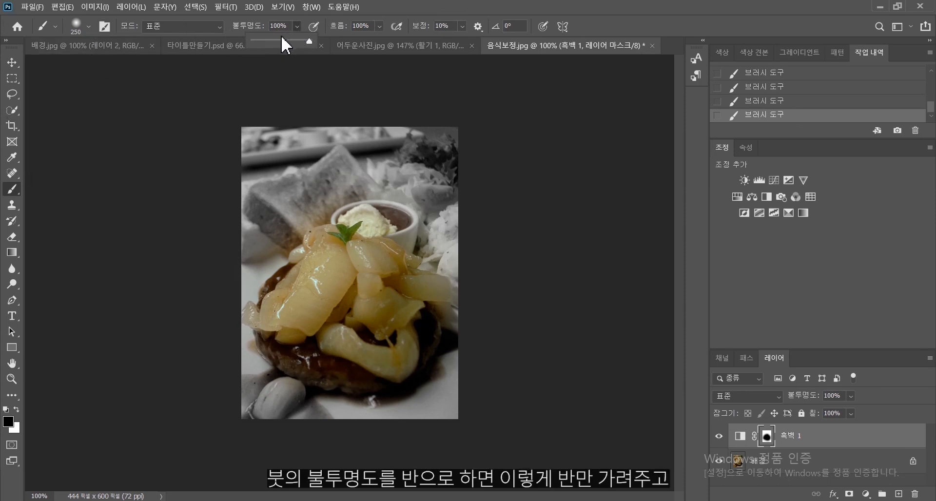
pyautogui.click(280, 41)
pyautogui.moveTo(293, 161); pyautogui.dragTo(331, 183)
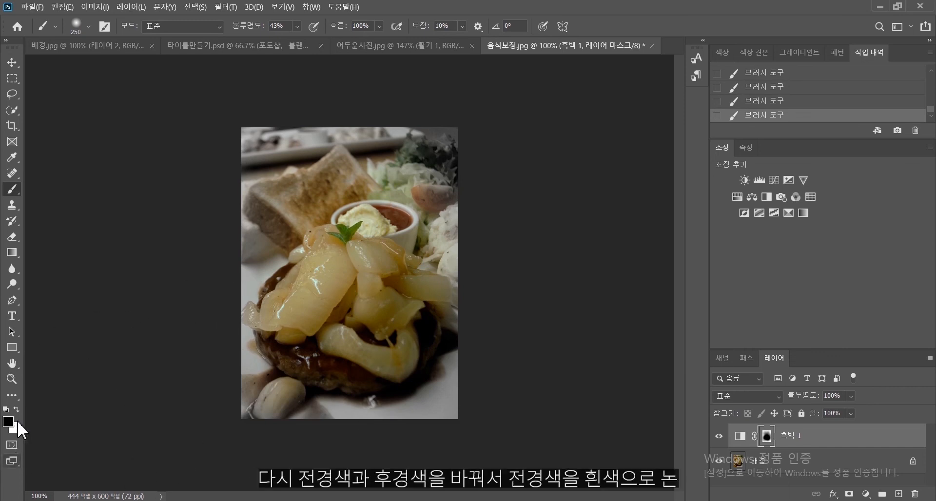
# - Swap the foreground color to white and paint over the mask until the whole photo is black and white again
pyautogui.press('x')
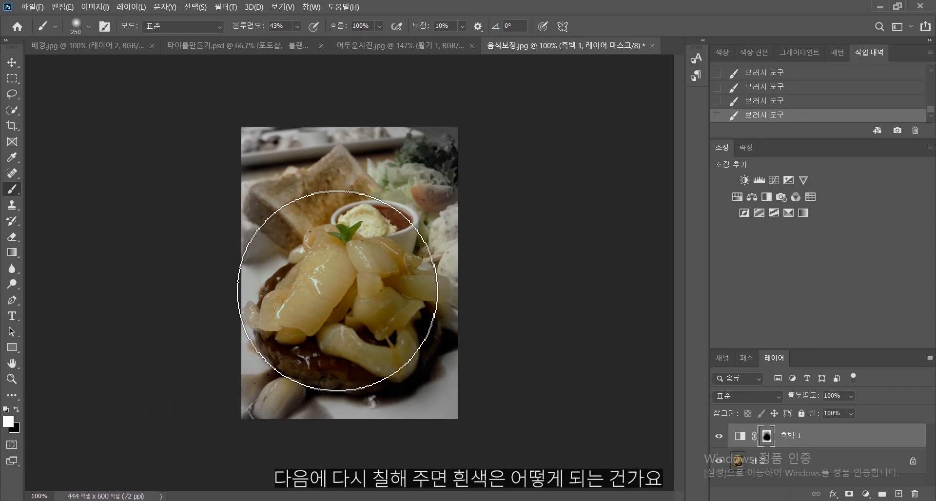
pyautogui.moveTo(335, 288)
pyautogui.mouseDown()
pyautogui.moveTo(347, 309)
pyautogui.moveTo(355, 272)
pyautogui.moveTo(338, 299)
pyautogui.moveTo(273, 310)
pyautogui.moveTo(230, 349)
pyautogui.moveTo(251, 366)
pyautogui.moveTo(262, 397)
pyautogui.mouseUp()
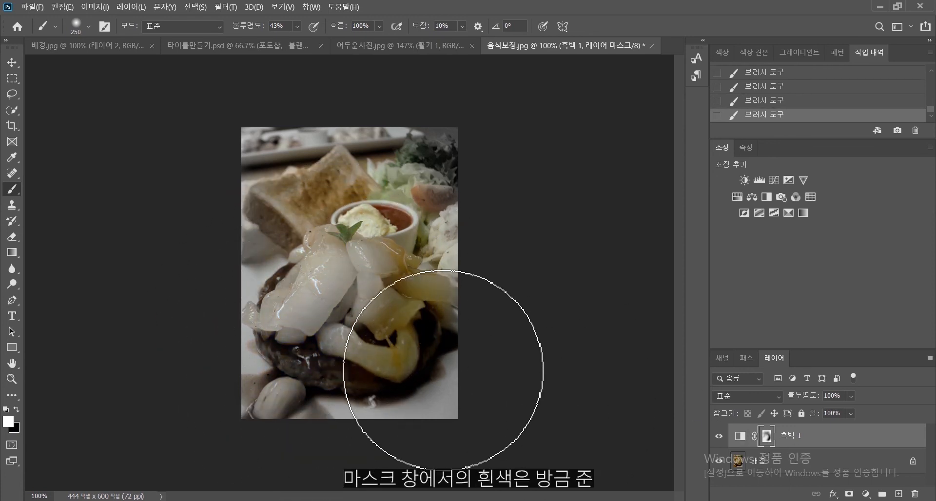
pyautogui.moveTo(444, 371)
pyautogui.mouseDown()
pyautogui.moveTo(396, 334)
pyautogui.moveTo(433, 346)
pyautogui.moveTo(451, 331)
pyautogui.mouseUp()
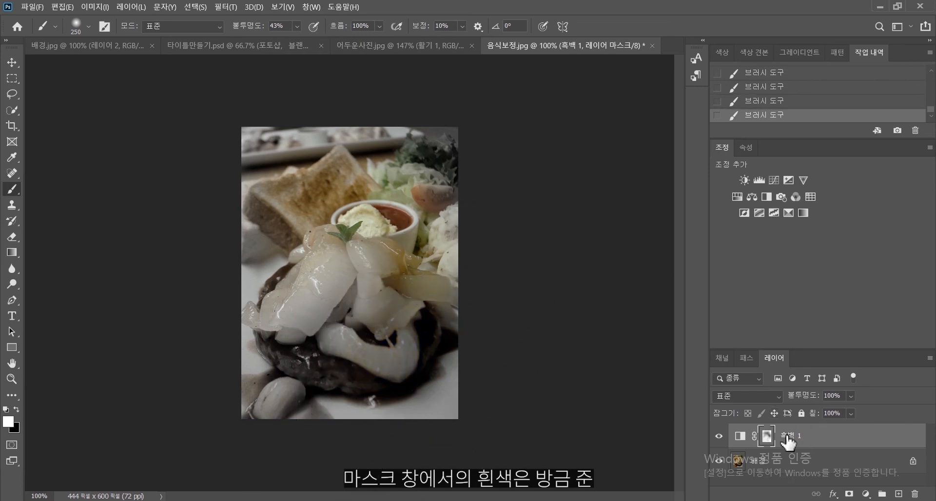
pyautogui.moveTo(444, 297)
pyautogui.mouseDown()
pyautogui.moveTo(426, 277)
pyautogui.moveTo(385, 296)
pyautogui.moveTo(367, 277)
pyautogui.moveTo(353, 241)
pyautogui.moveTo(379, 153)
pyautogui.moveTo(283, 245)
pyautogui.moveTo(298, 161)
pyautogui.moveTo(256, 223)
pyautogui.moveTo(235, 296)
pyautogui.moveTo(271, 197)
pyautogui.moveTo(277, 232)
pyautogui.moveTo(245, 407)
pyautogui.moveTo(258, 354)
pyautogui.moveTo(411, 404)
pyautogui.moveTo(434, 204)
pyautogui.moveTo(416, 170)
pyautogui.moveTo(423, 163)
pyautogui.moveTo(406, 406)
pyautogui.moveTo(370, 286)
pyautogui.moveTo(353, 80)
pyautogui.moveTo(344, 173)
pyautogui.moveTo(312, 277)
pyautogui.moveTo(327, 139)
pyautogui.moveTo(352, 237)
pyautogui.moveTo(324, 315)
pyautogui.moveTo(290, 161)
pyautogui.moveTo(318, 271)
pyautogui.mouseUp()
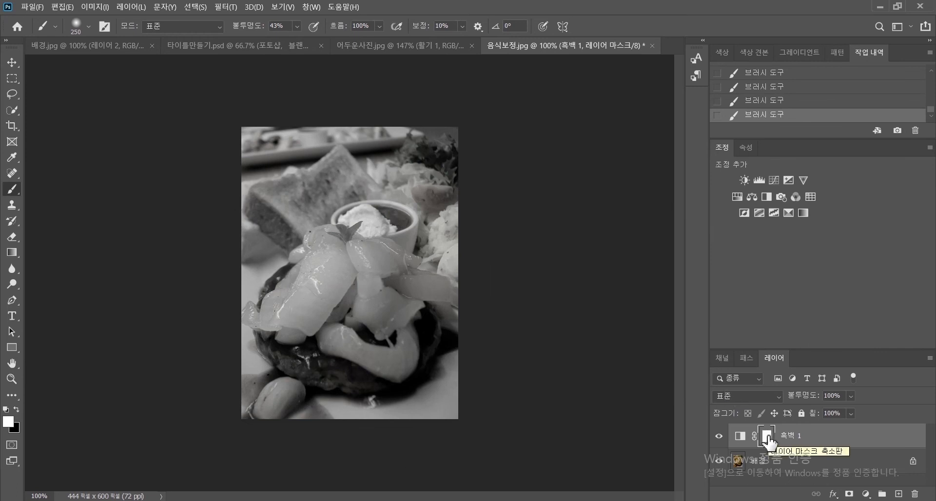
# - Set the foreground color to black and repaint the mask over the onions, patty, toast and salad to bring back their color
pyautogui.click(10, 424)
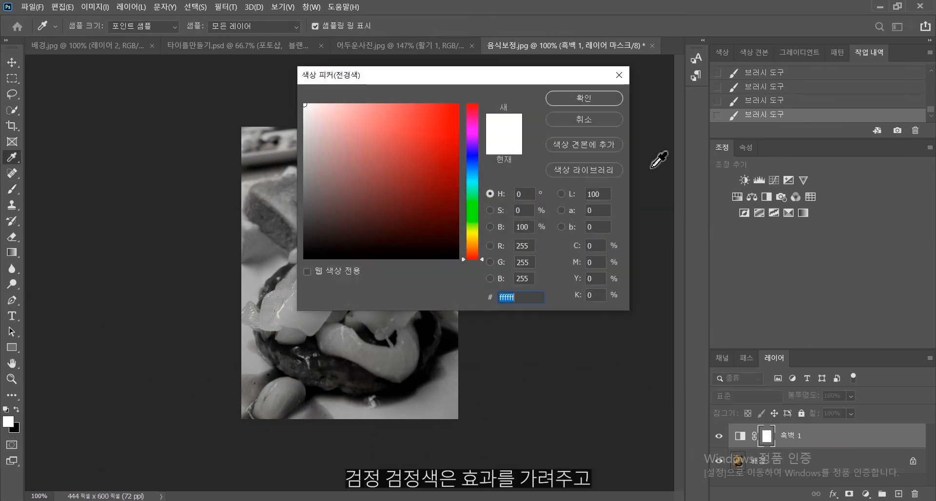
pyautogui.click(304, 257)
pyautogui.press('Return')
pyautogui.press('b')
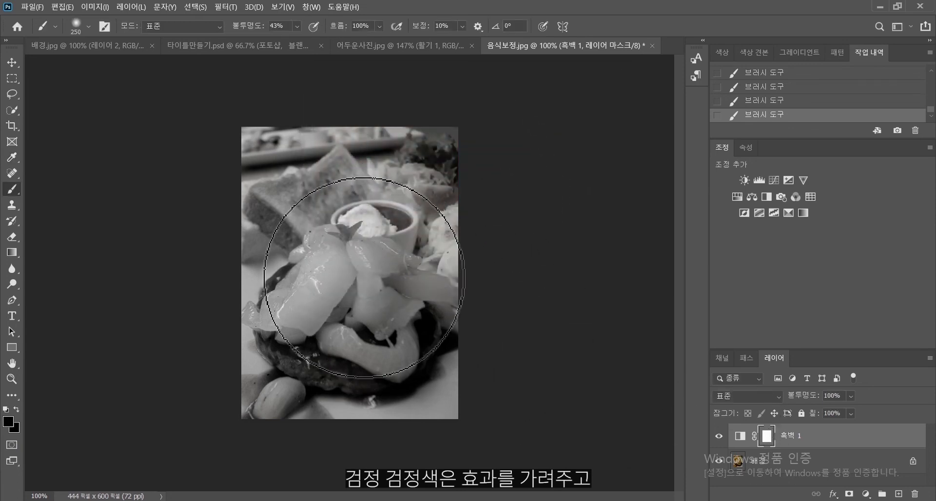
pyautogui.moveTo(380, 285)
pyautogui.mouseDown()
pyautogui.moveTo(360, 287)
pyautogui.moveTo(355, 268)
pyautogui.moveTo(336, 260)
pyautogui.moveTo(295, 275)
pyautogui.moveTo(282, 321)
pyautogui.moveTo(347, 355)
pyautogui.mouseUp()
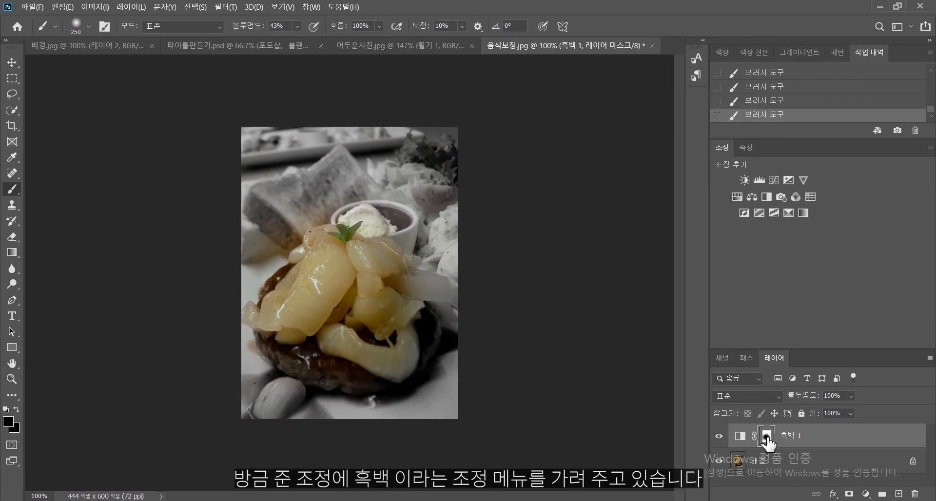
pyautogui.moveTo(329, 349)
pyautogui.mouseDown()
pyautogui.moveTo(278, 398)
pyautogui.moveTo(346, 360)
pyautogui.moveTo(404, 370)
pyautogui.mouseUp()
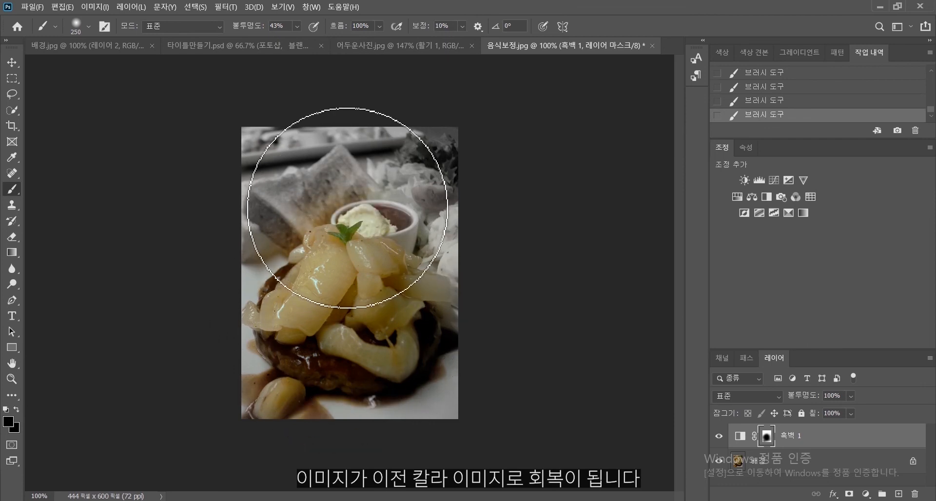
pyautogui.moveTo(345, 192)
pyautogui.mouseDown()
pyautogui.moveTo(323, 200)
pyautogui.moveTo(328, 185)
pyautogui.moveTo(364, 174)
pyautogui.moveTo(394, 182)
pyautogui.mouseUp()
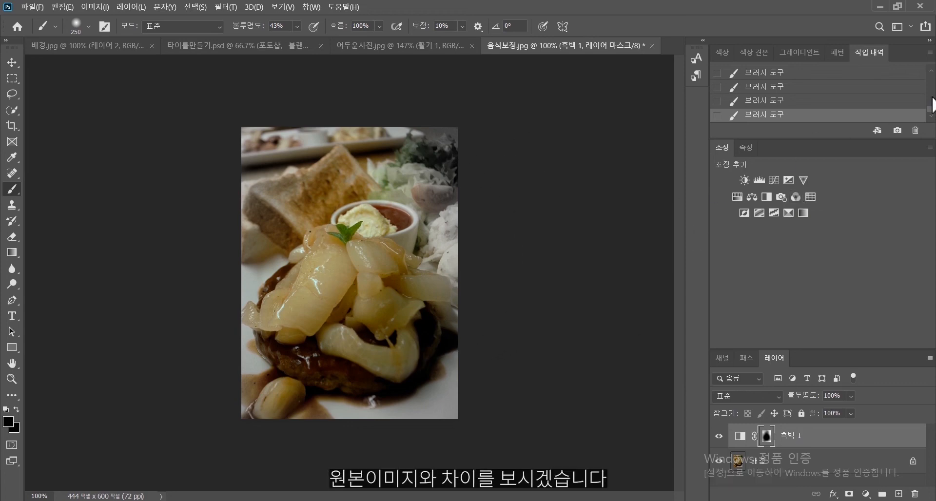
# - Compare the food photo's opening snapshot with its masked black-and-white version twice through the history, ending on the latest brush state
pyautogui.scroll(2, 933, 98)
pyautogui.scroll(3, 933, 108)
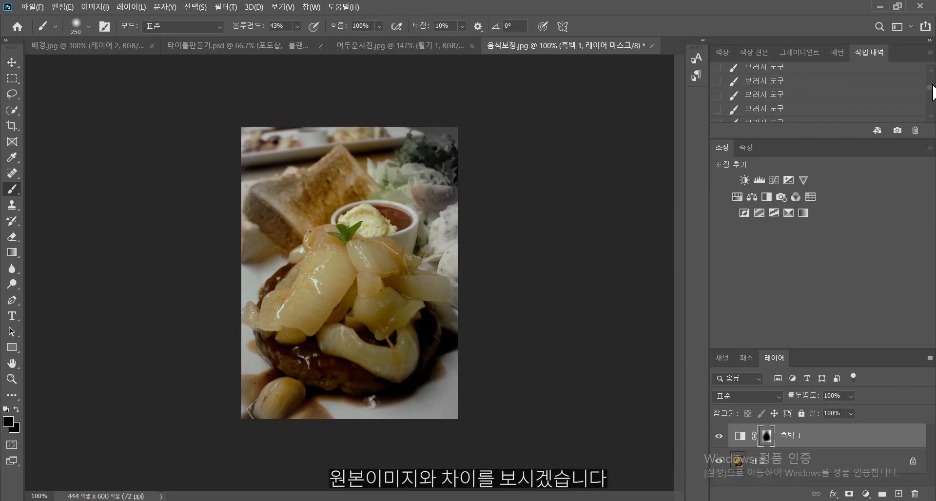
pyautogui.click(824, 77)
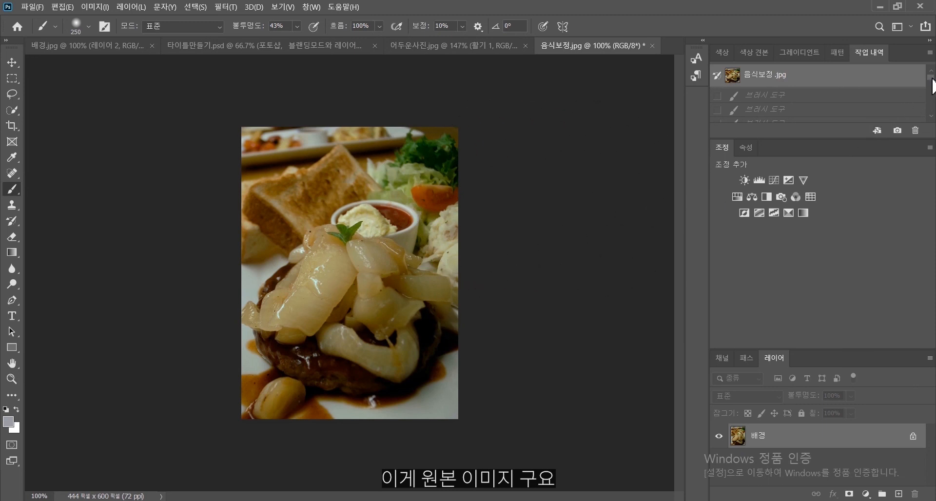
pyautogui.scroll(-3, 933, 85)
pyautogui.click(815, 117)
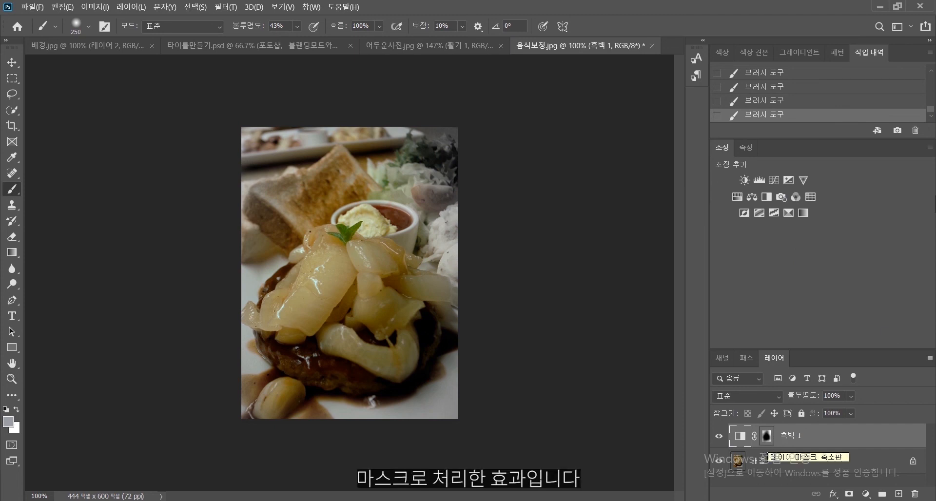
pyautogui.scroll(3, 932, 116)
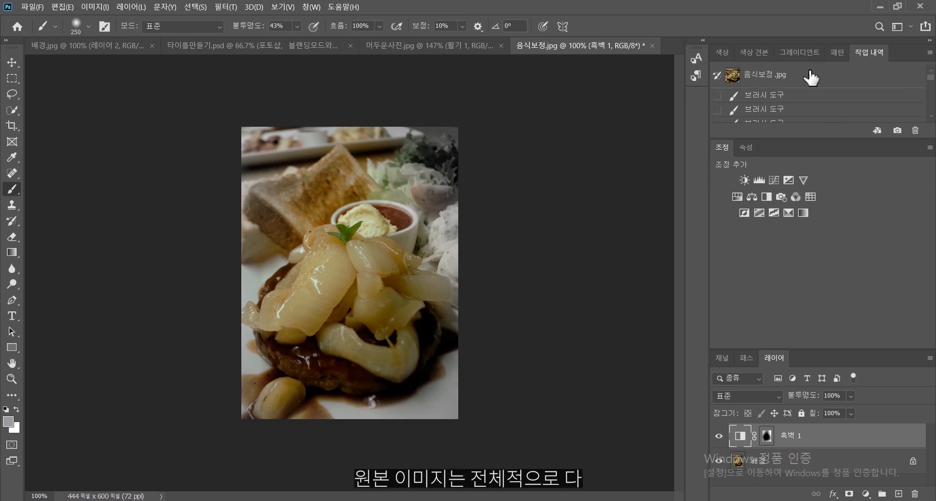
pyautogui.click(752, 76)
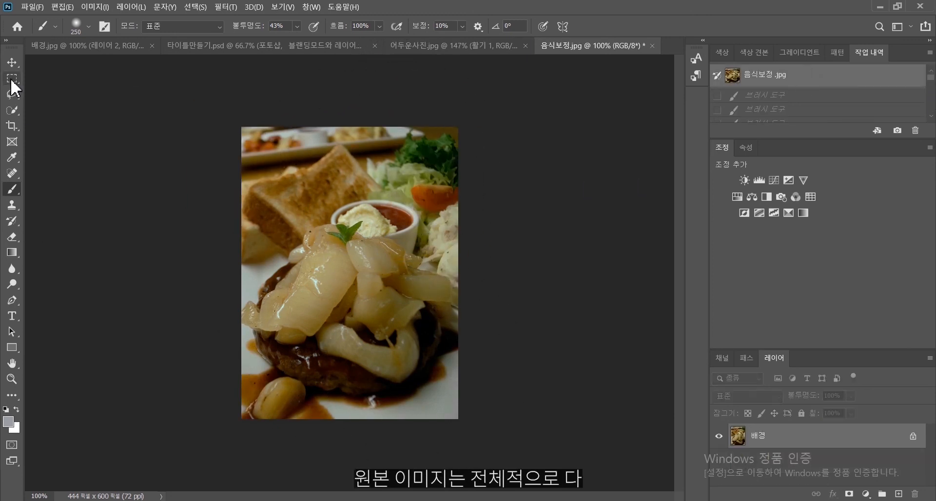
pyautogui.click(12, 62)
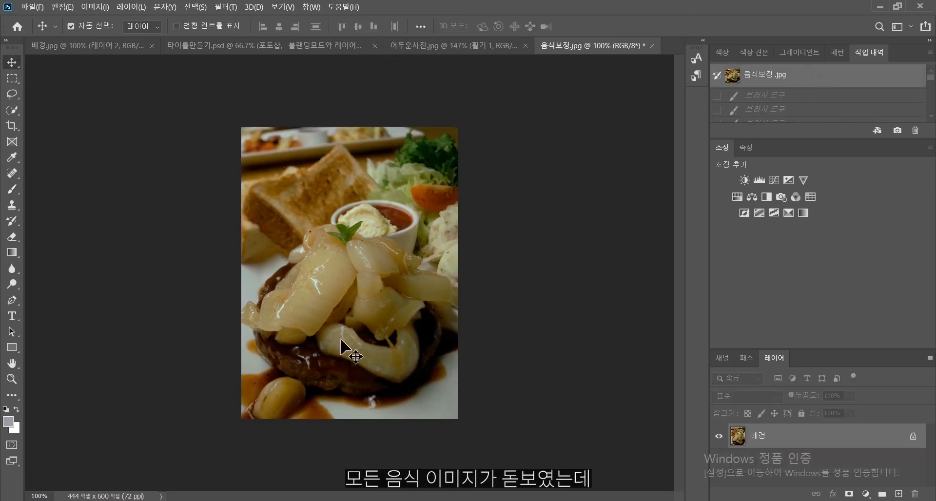
pyautogui.scroll(-4, 933, 84)
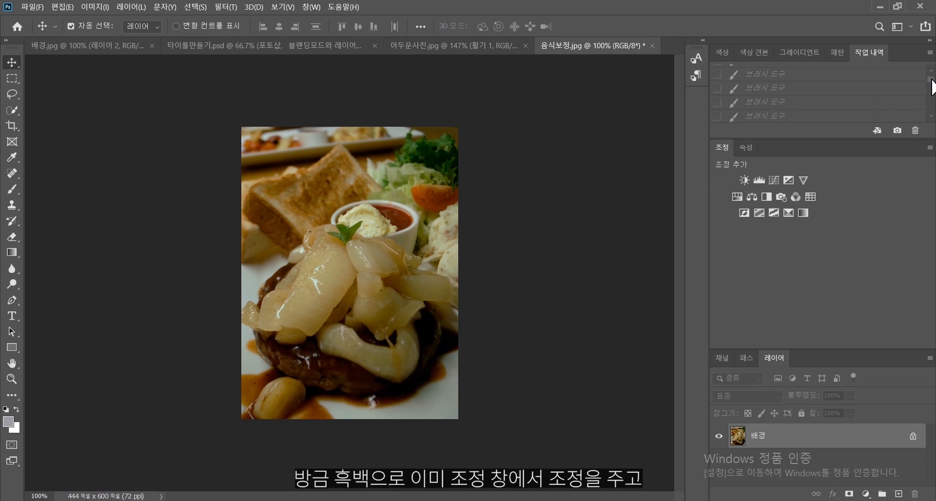
pyautogui.click(805, 116)
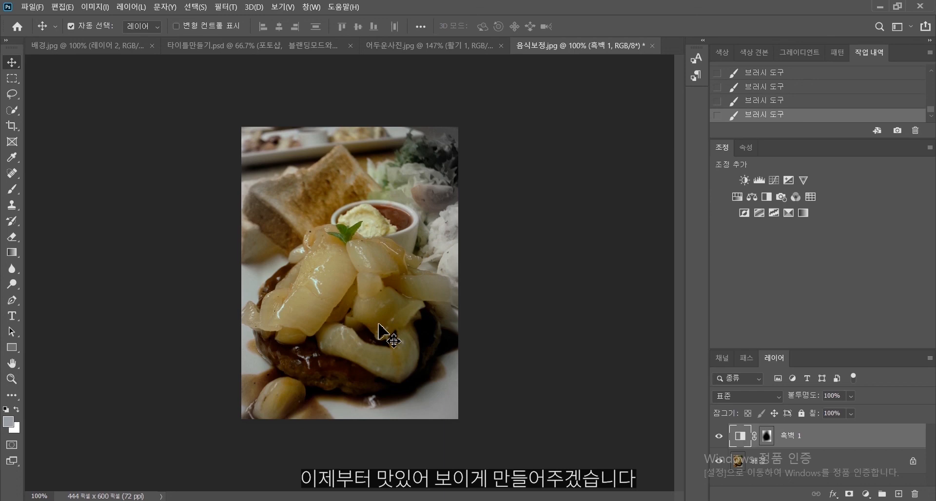
# - Open Curves on the background layer and raise the red channel's curve at input 179 to output 192
pyautogui.click(832, 467)
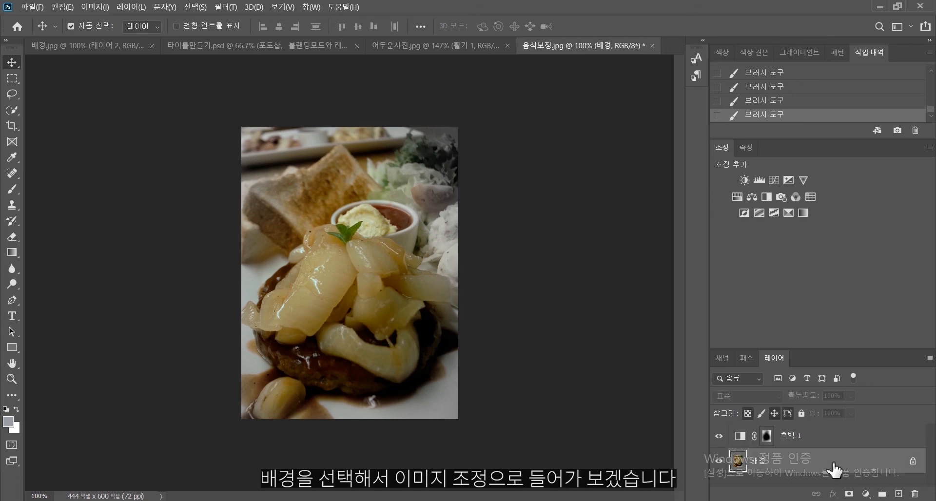
pyautogui.click(93, 8)
pyautogui.moveTo(98, 36)
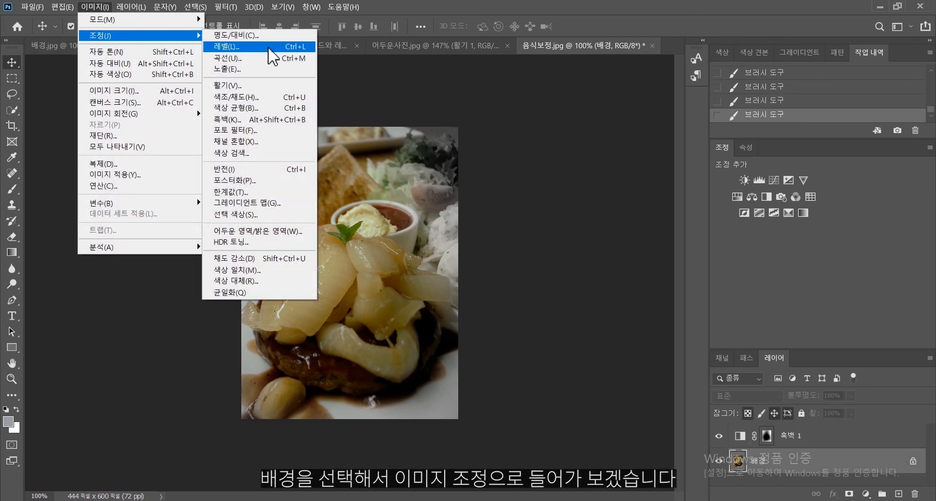
pyautogui.click(267, 65)
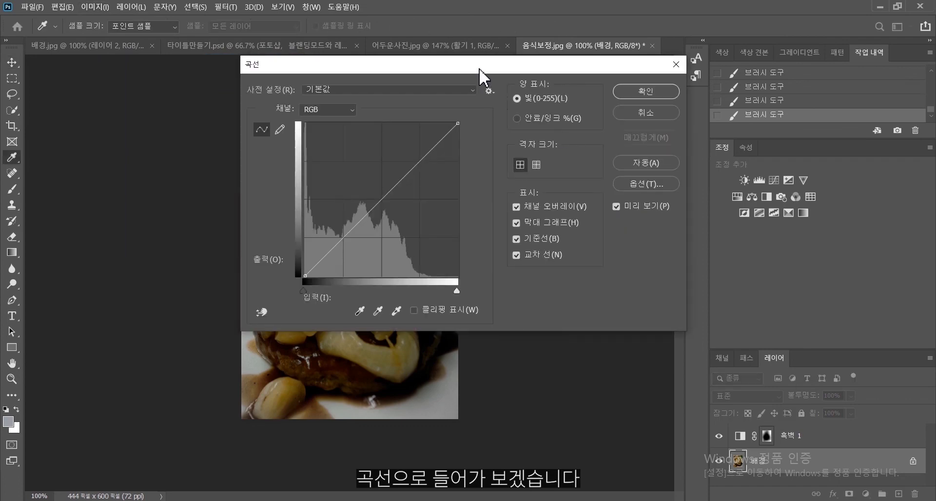
pyautogui.moveTo(479, 69); pyautogui.dragTo(713, 24)
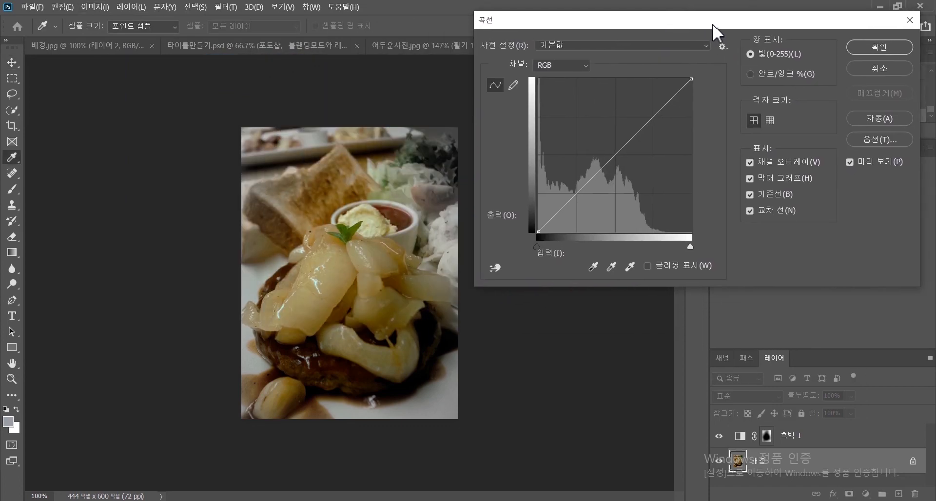
pyautogui.click(610, 78)
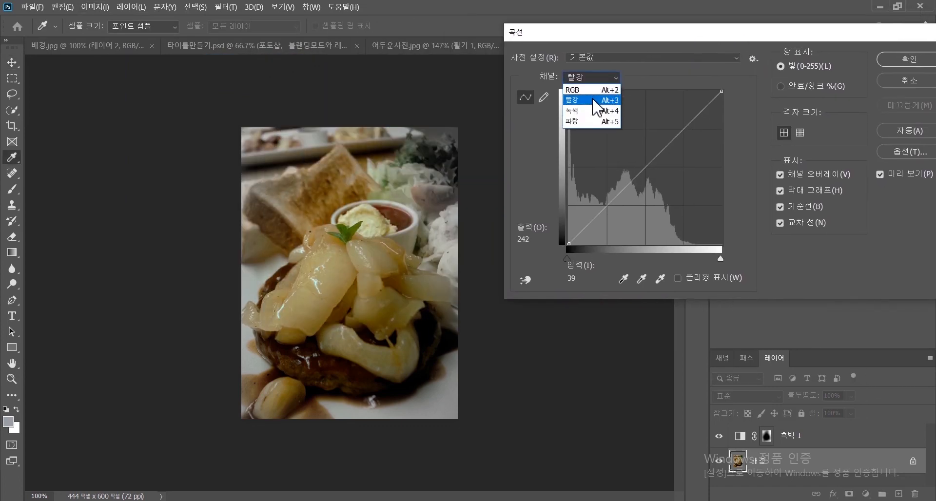
pyautogui.click(596, 101)
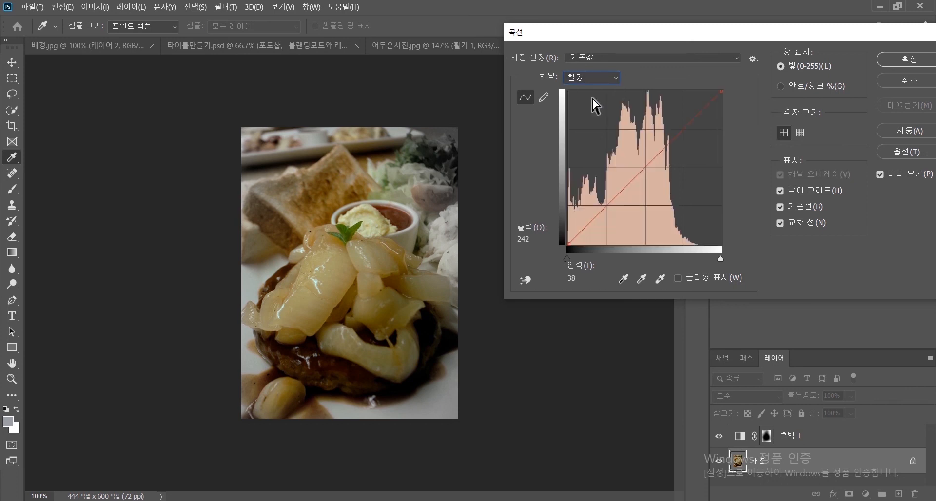
pyautogui.click(593, 78)
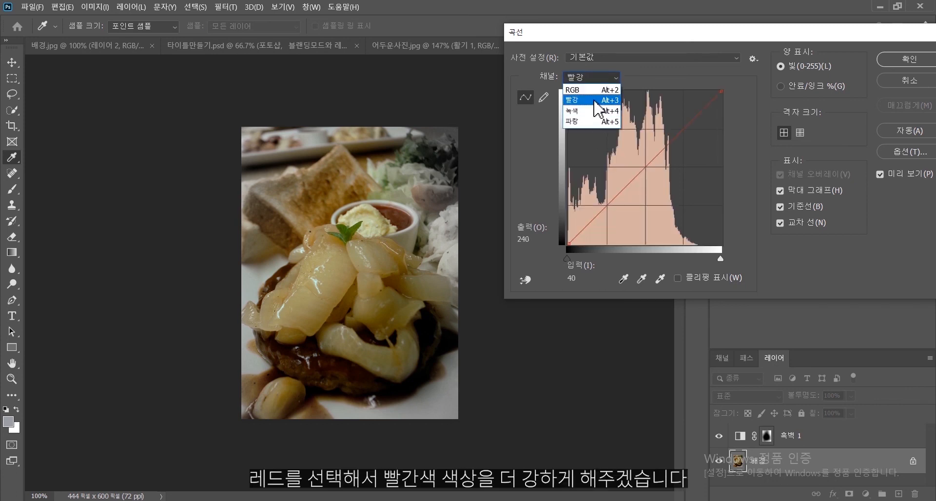
pyautogui.click(596, 101)
pyautogui.moveTo(684, 128)
pyautogui.mouseDown()
pyautogui.moveTo(677, 101)
pyautogui.moveTo(689, 122)
pyautogui.moveTo(675, 129)
pyautogui.mouseUp()
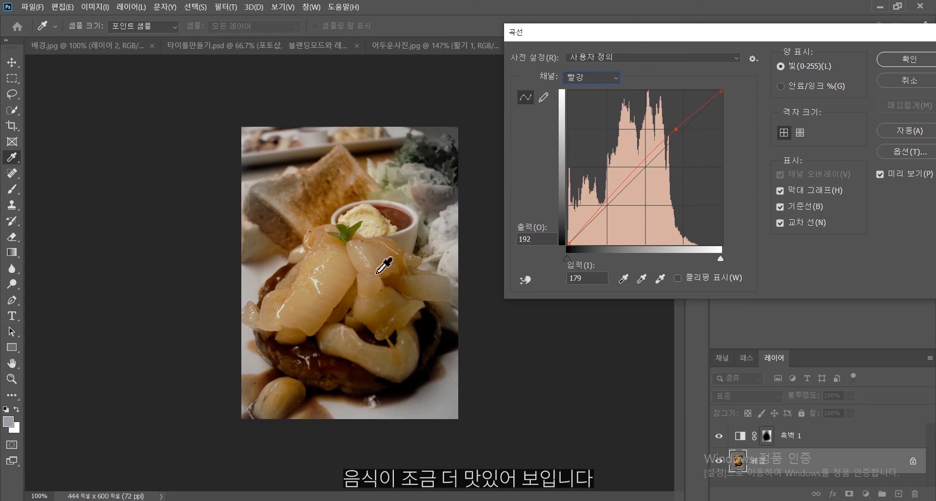
# - Shape the RGB curve into an S with points at 189 to 204 and 59 to 53, and apply the Curves adjustment
pyautogui.click(584, 79)
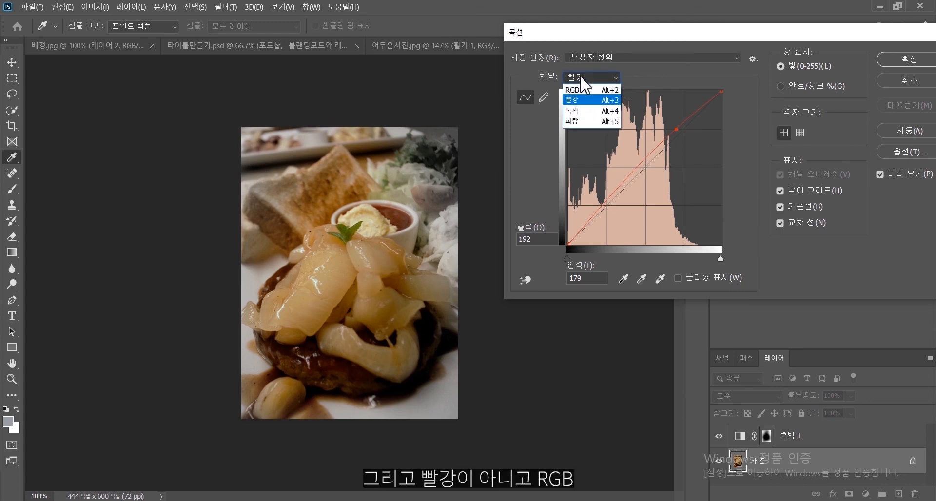
pyautogui.click(580, 90)
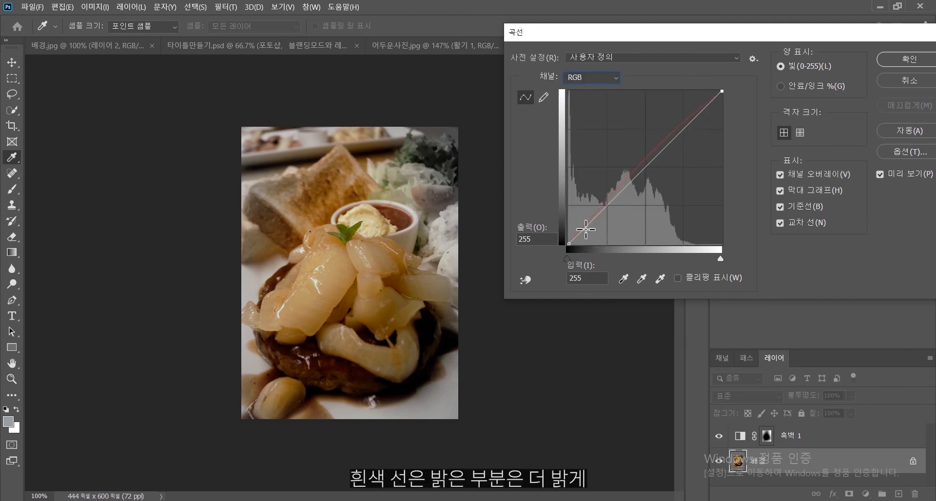
pyautogui.moveTo(685, 129); pyautogui.dragTo(682, 122)
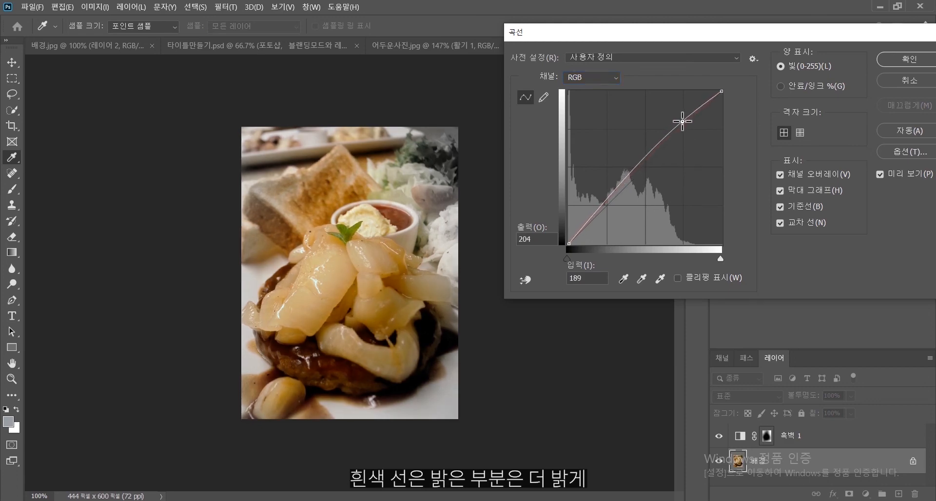
pyautogui.moveTo(598, 209); pyautogui.dragTo(605, 213)
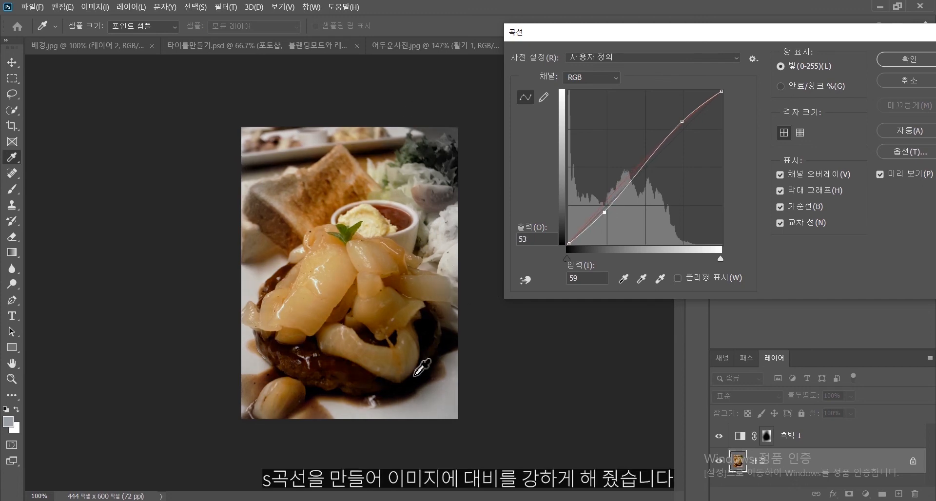
pyautogui.click(915, 61)
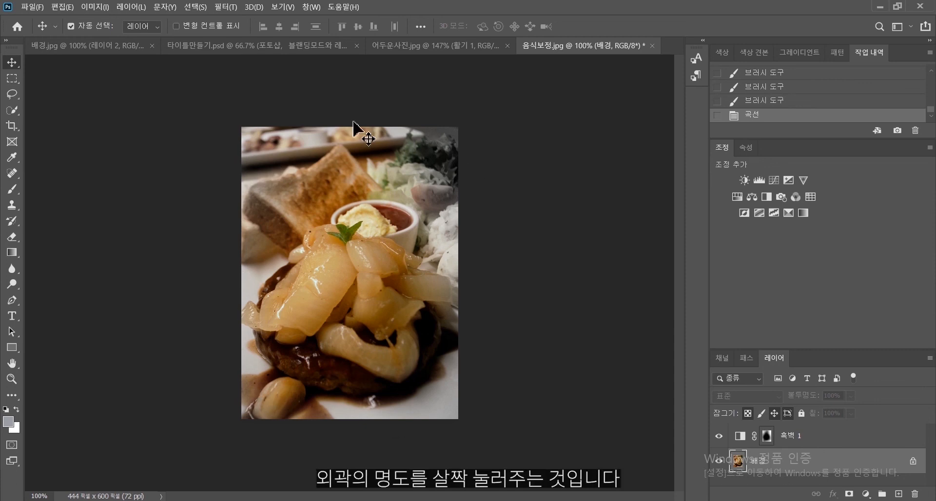
# - Add a new layer above the background and set the Gradient tool to the black-white preset with the radial style
pyautogui.click(899, 494)
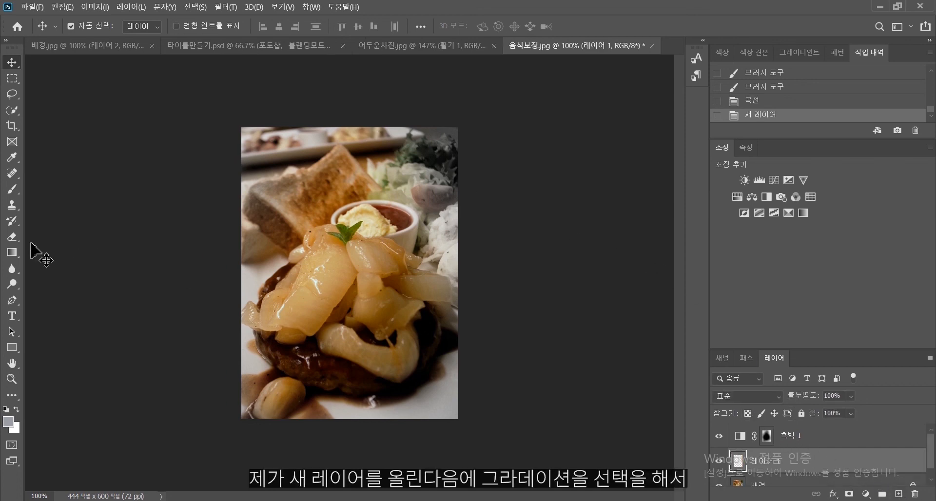
pyautogui.click(19, 252)
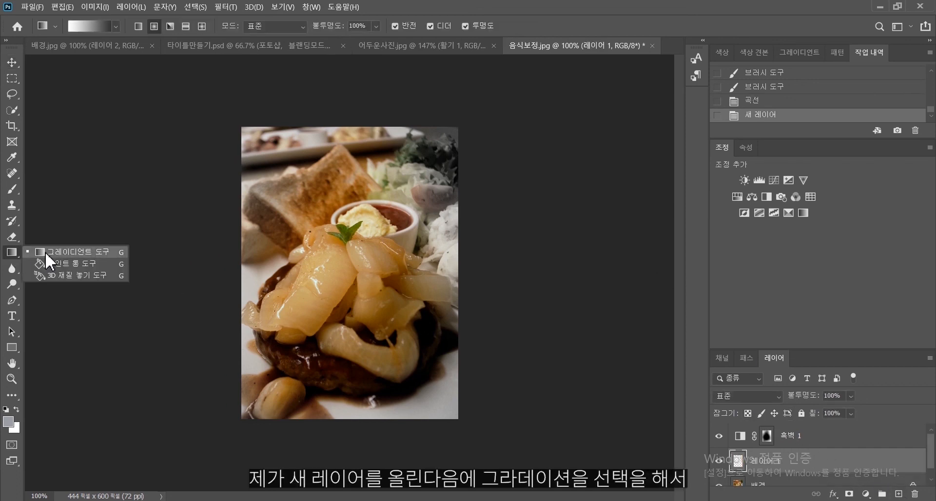
pyautogui.click(40, 252)
pyautogui.click(117, 27)
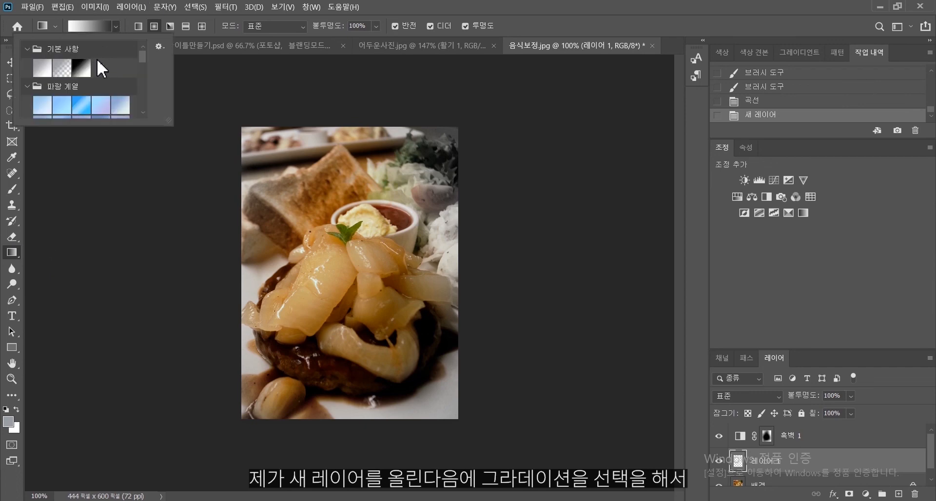
pyautogui.click(81, 68)
pyautogui.click(154, 27)
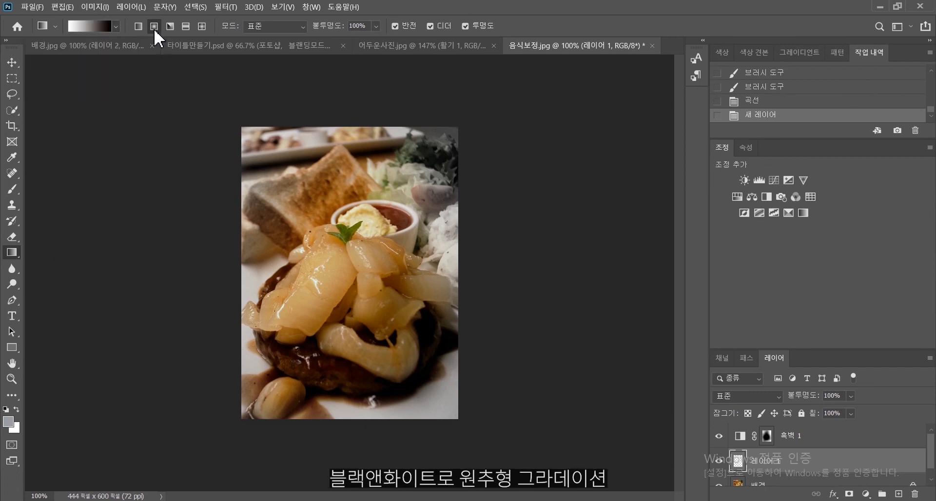
# - Edit the gradient so its dark color stop is pure black, and accept the change
pyautogui.click(96, 27)
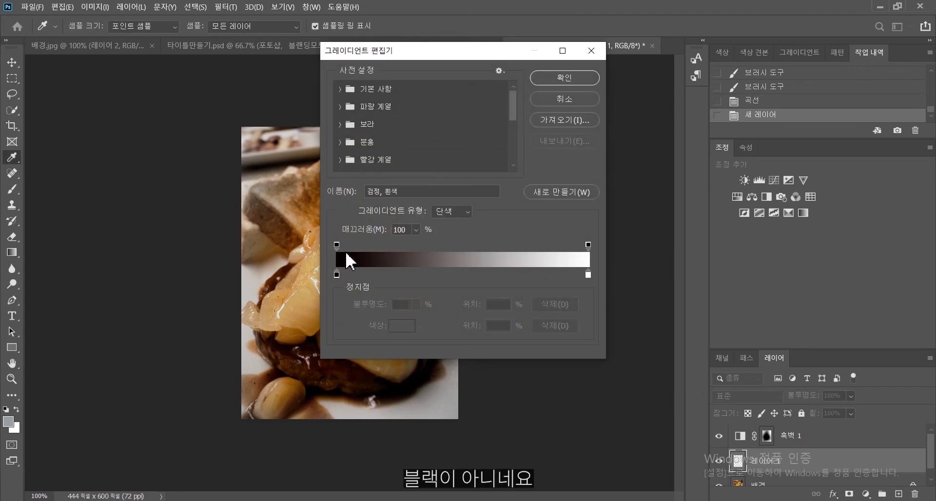
pyautogui.click(337, 274)
pyautogui.click(394, 336)
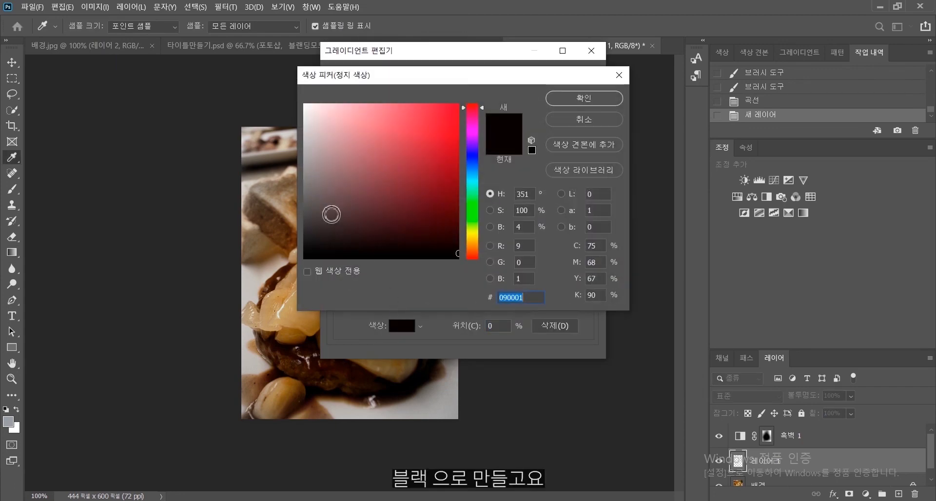
pyautogui.moveTo(332, 244); pyautogui.dragTo(351, 272)
pyautogui.click(594, 99)
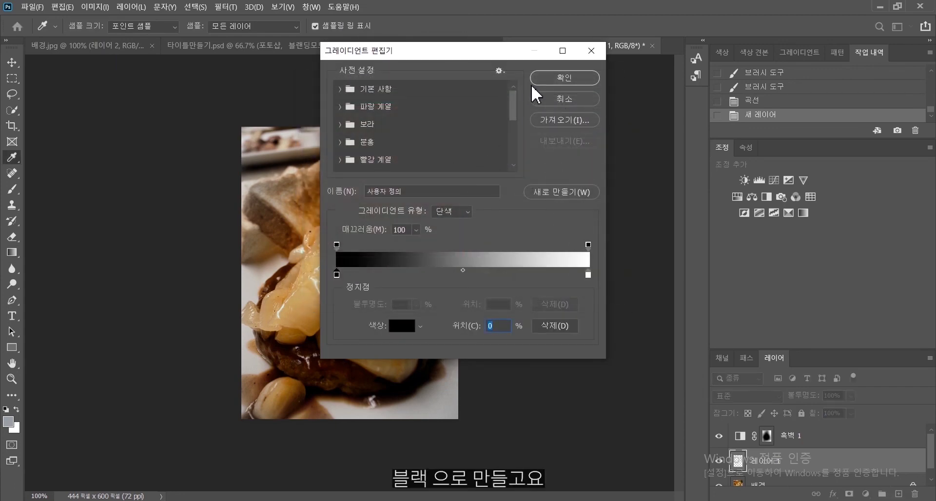
pyautogui.click(564, 77)
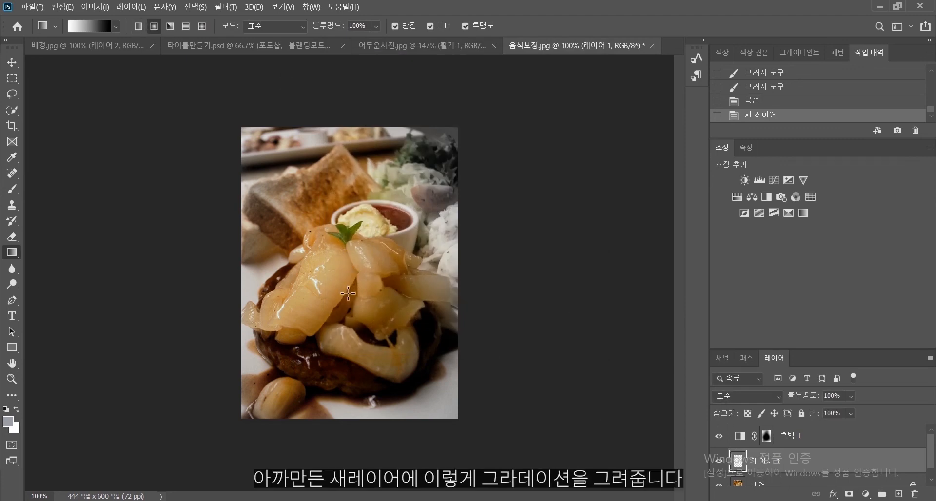
# - Try several radial gradients over the new layer with Reverse on and off to compare white and black centers, leaving Reverse on
pyautogui.moveTo(372, 166); pyautogui.dragTo(371, 166)
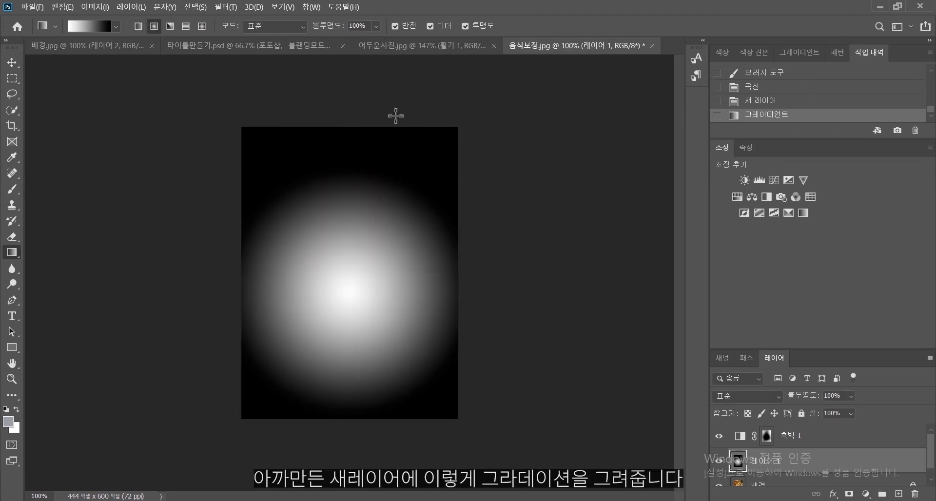
pyautogui.moveTo(351, 283); pyautogui.dragTo(382, 160)
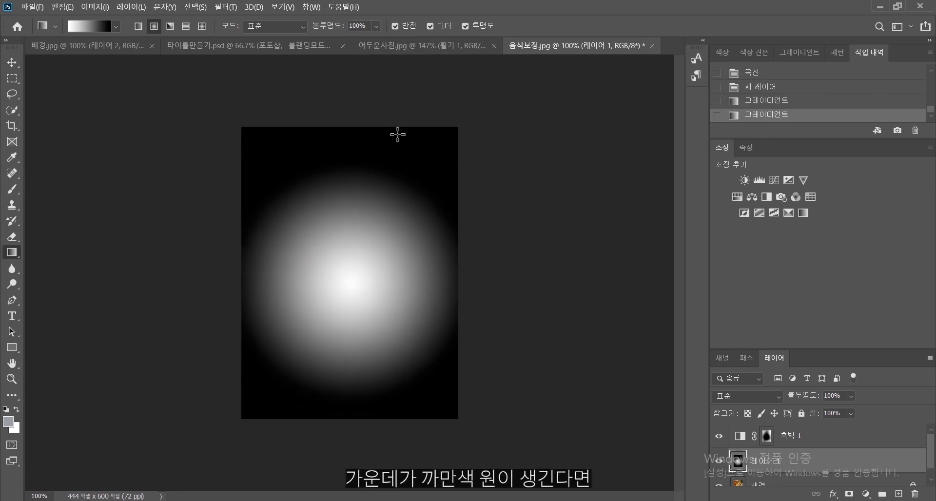
pyautogui.click(396, 26)
pyautogui.moveTo(347, 311); pyautogui.dragTo(399, 166)
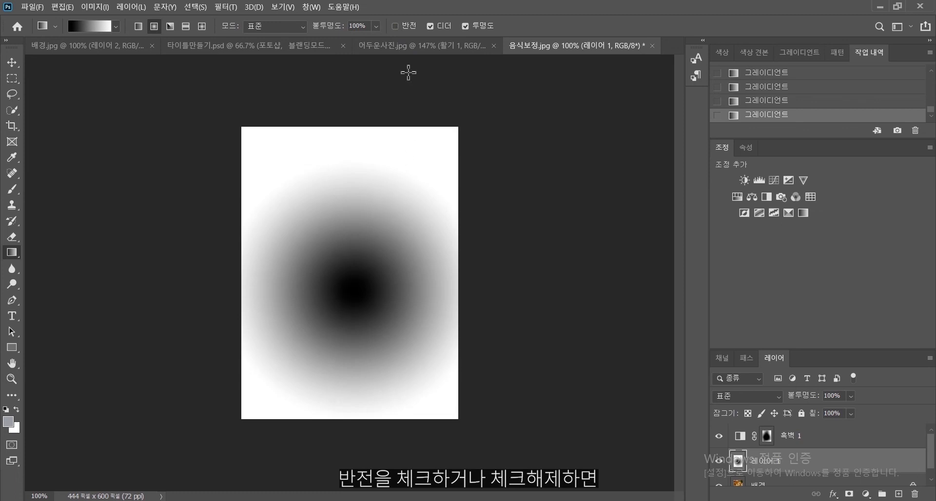
pyautogui.moveTo(409, 72); pyautogui.dragTo(409, 73)
pyautogui.click(395, 26)
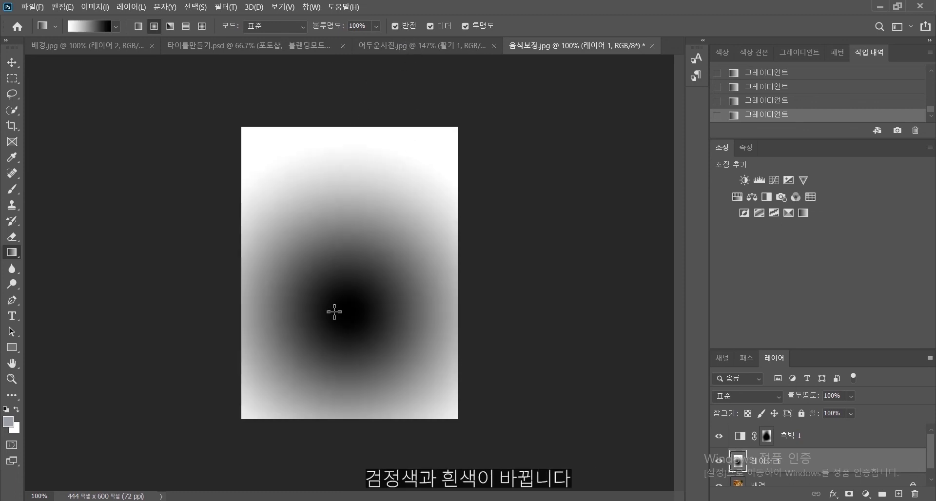
# - Redraw the white-centered radial gradient from the onions toward the photo's top edge and set the gradient layer's blend mode to Multiply
pyautogui.moveTo(345, 302); pyautogui.dragTo(380, 172)
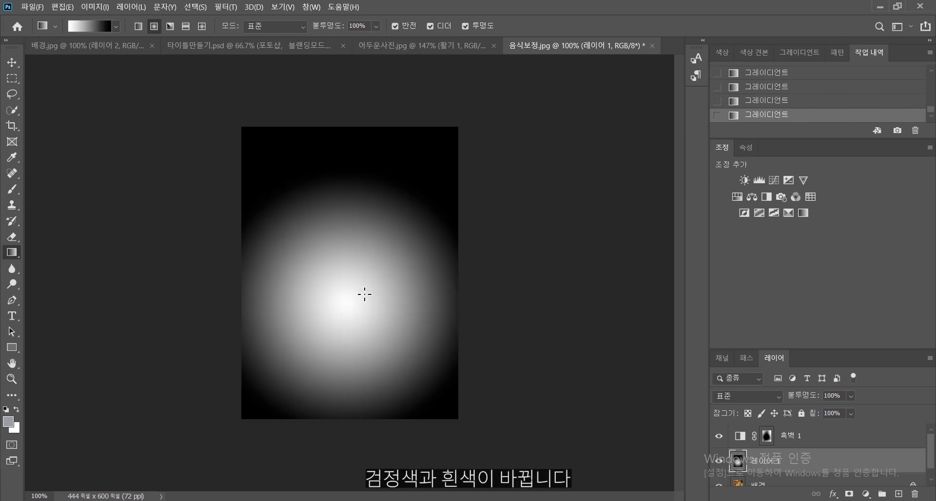
pyautogui.moveTo(367, 212); pyautogui.dragTo(375, 130)
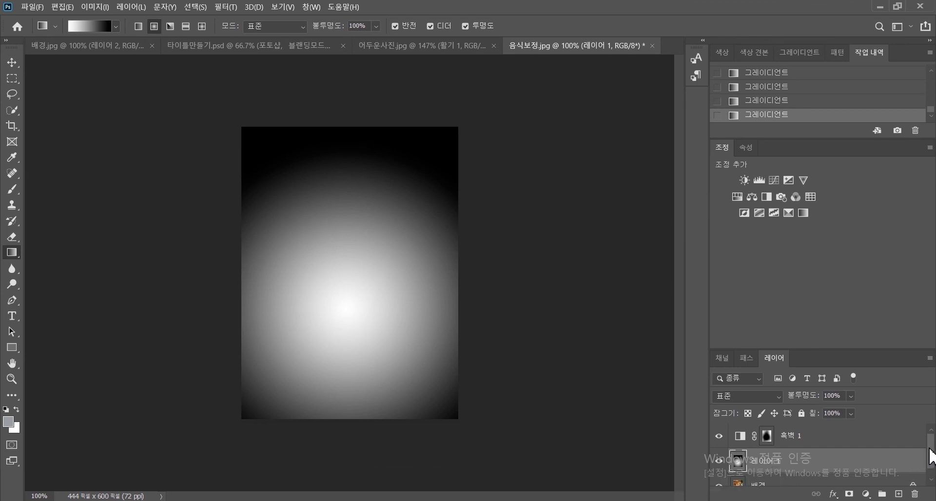
pyautogui.moveTo(930, 449); pyautogui.dragTo(930, 456)
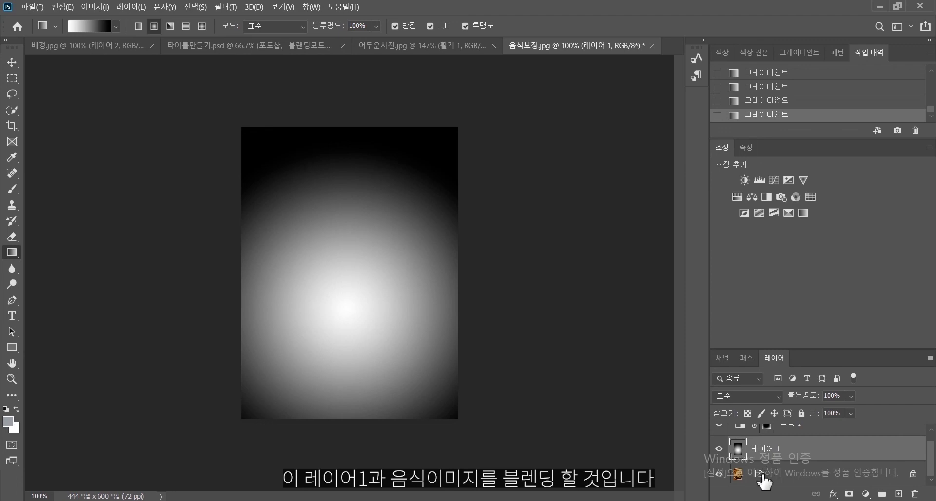
pyautogui.click(779, 397)
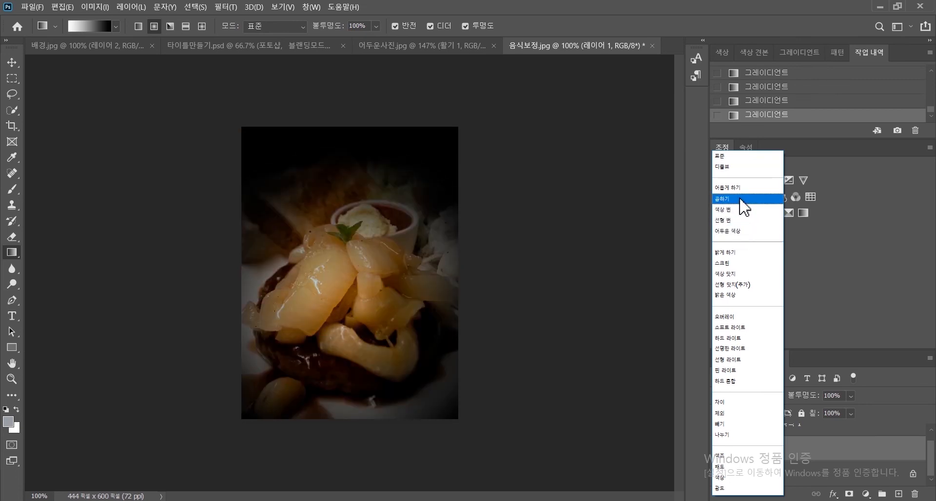
pyautogui.click(746, 199)
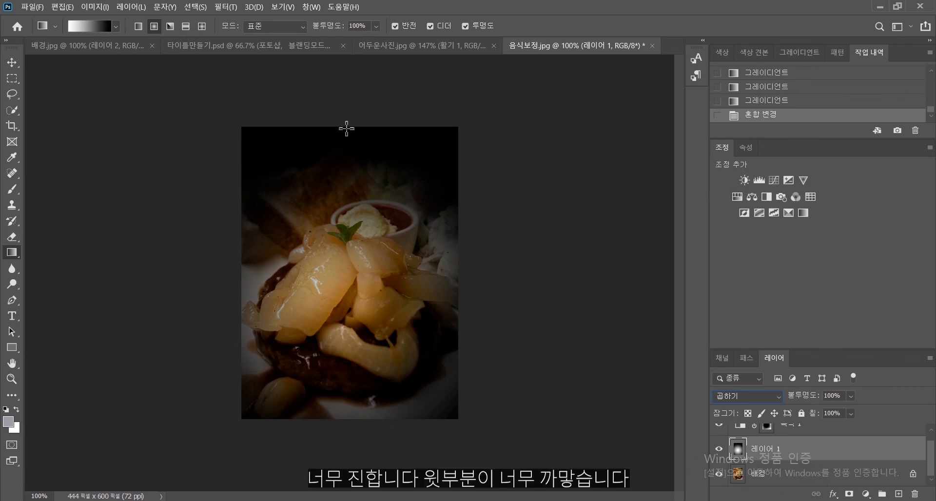
# - Lower the gradient layer's opacity to 12% so the vignette only slightly darkens the photo's edges
pyautogui.click(12, 63)
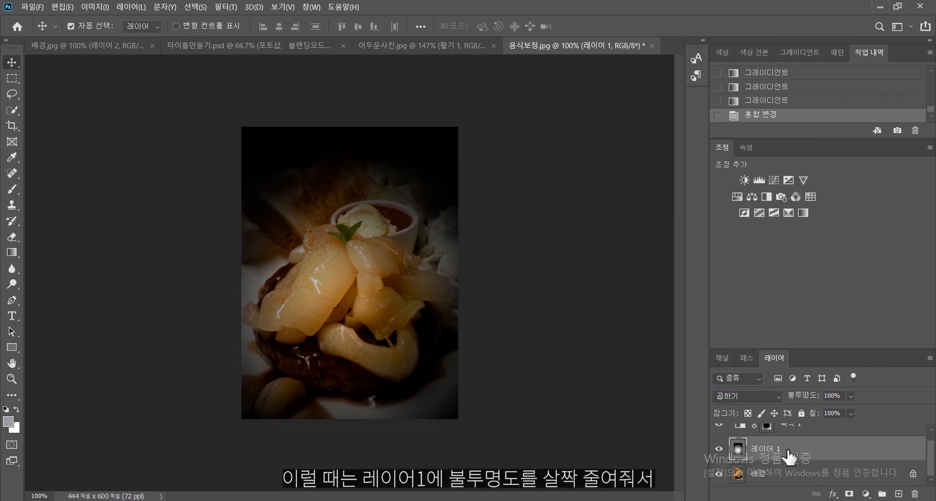
pyautogui.click(851, 397)
pyautogui.moveTo(833, 409); pyautogui.dragTo(827, 409)
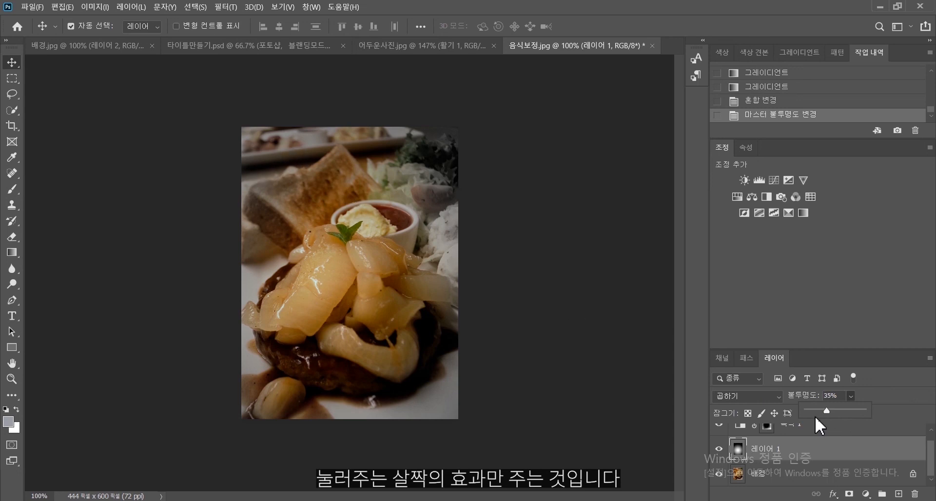
pyautogui.click(817, 409)
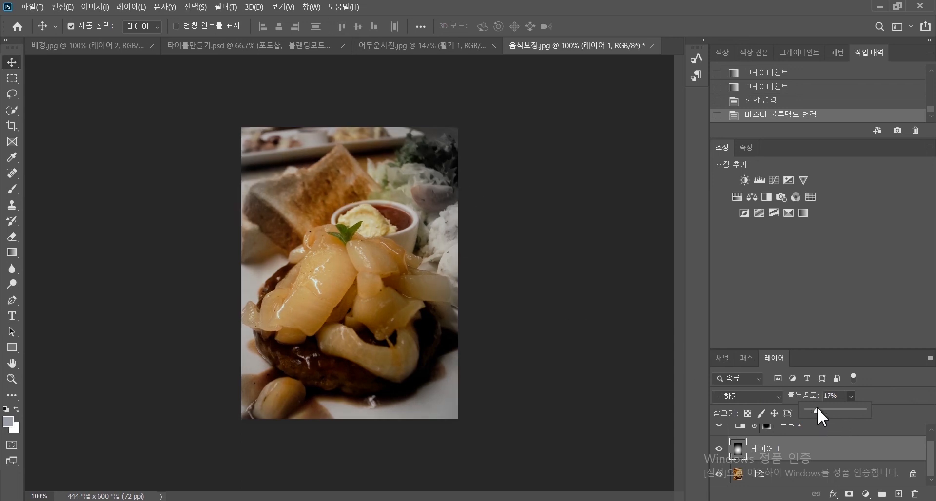
pyautogui.moveTo(815, 408); pyautogui.dragTo(815, 408)
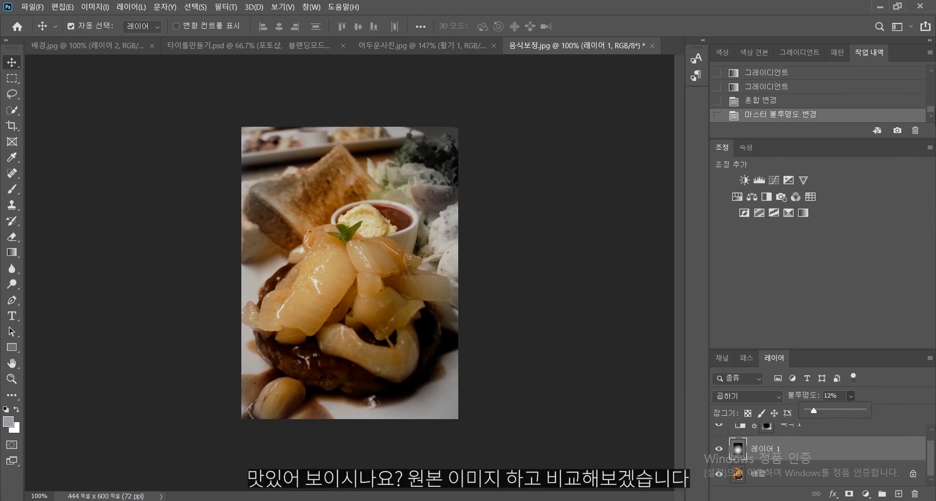
# - Compare the food photo's opening snapshot with the corrected version through the history, ending on the latest opacity change
pyautogui.moveTo(931, 112); pyautogui.dragTo(931, 77)
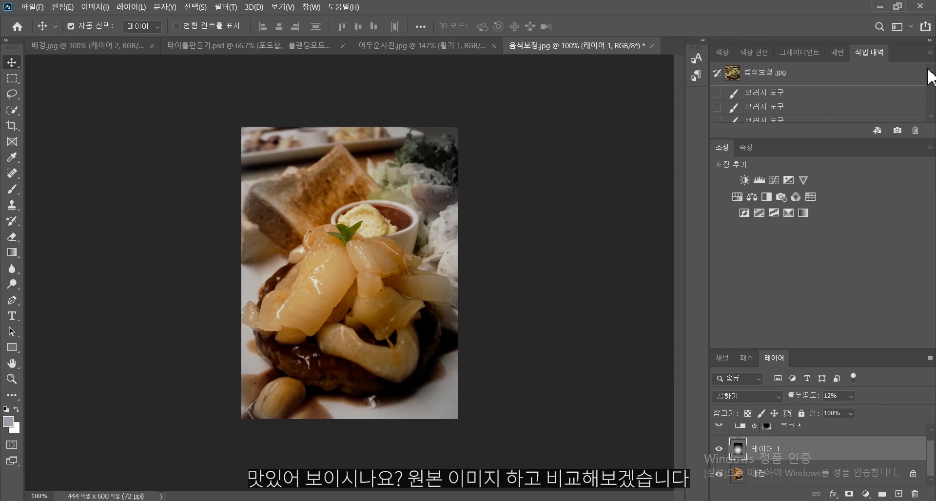
pyautogui.click(810, 74)
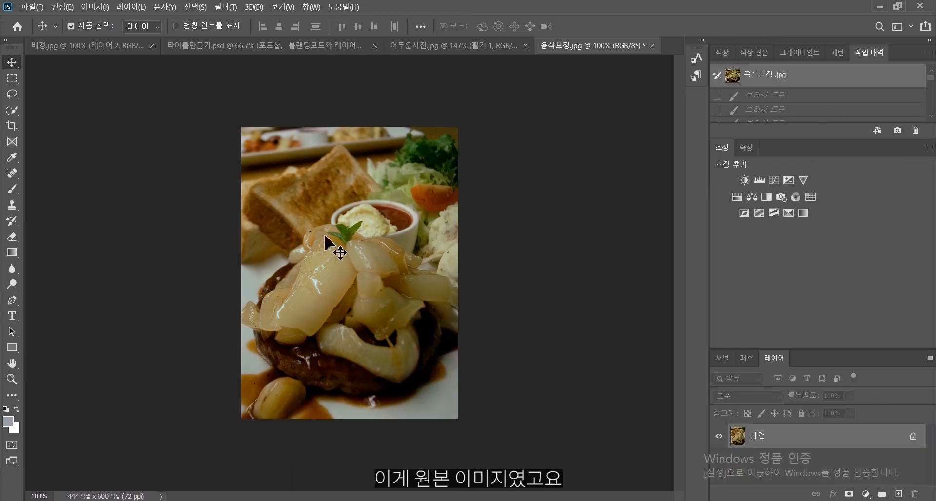
pyautogui.moveTo(932, 87); pyautogui.dragTo(933, 118)
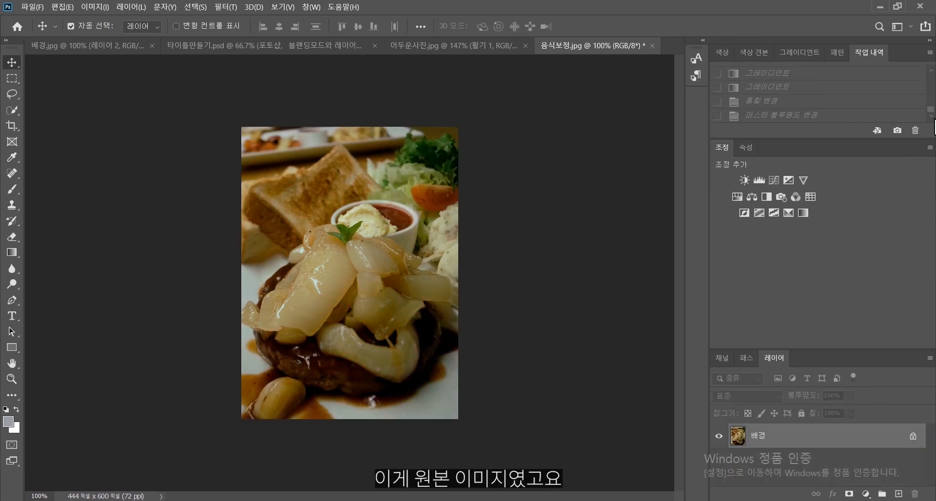
pyautogui.click(806, 117)
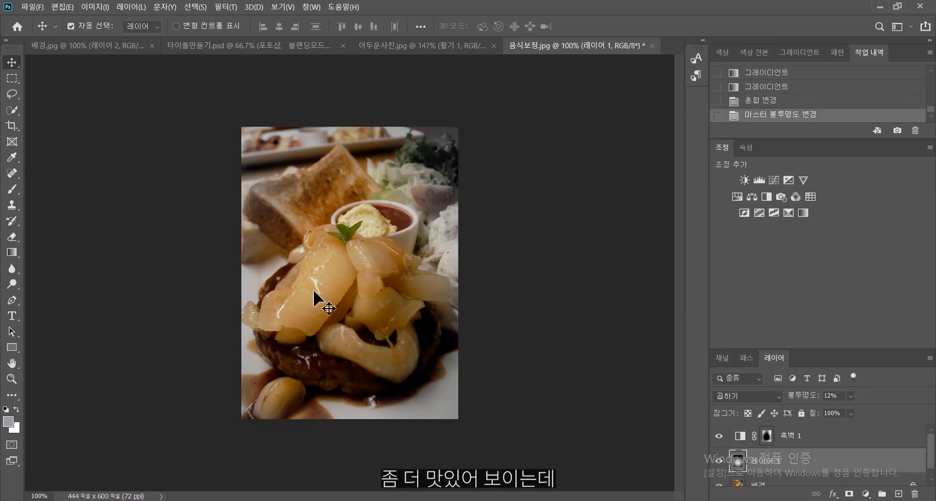
pyautogui.moveTo(932, 117)
pyautogui.mouseDown()
pyautogui.moveTo(931, 73)
pyautogui.moveTo(931, 117)
pyautogui.mouseUp()
pyautogui.click(854, 77)
pyautogui.click(812, 117)
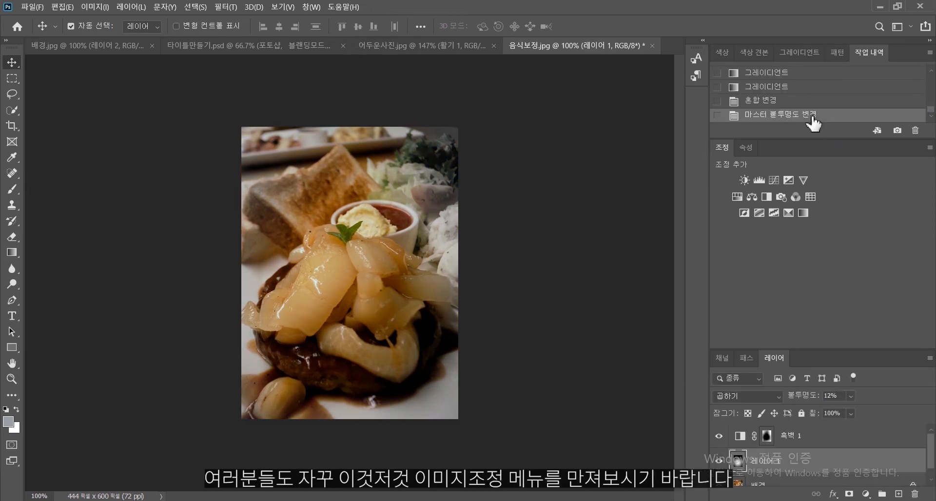